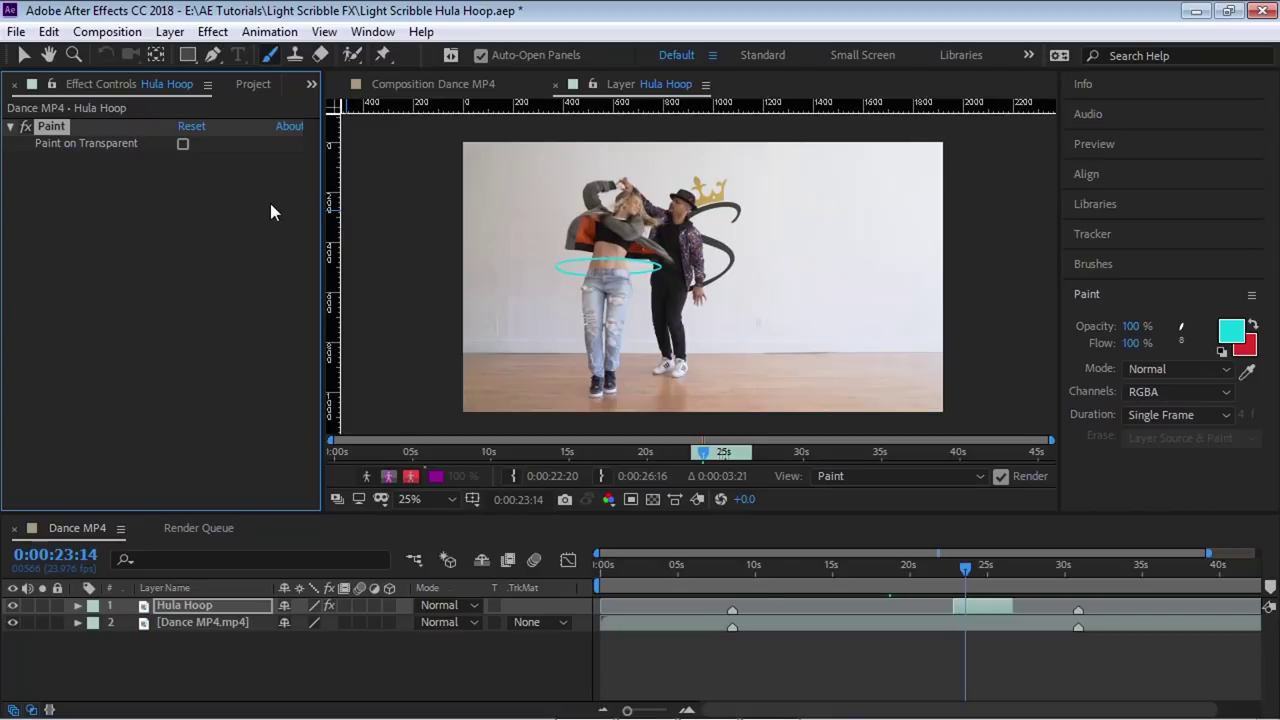
Enable Paint on Transparent for the Hula Hoop layer with the transparency grid shown, and return to the Dance MP4 composition.
{"action": "left_click", "coordinate": [182, 144]}
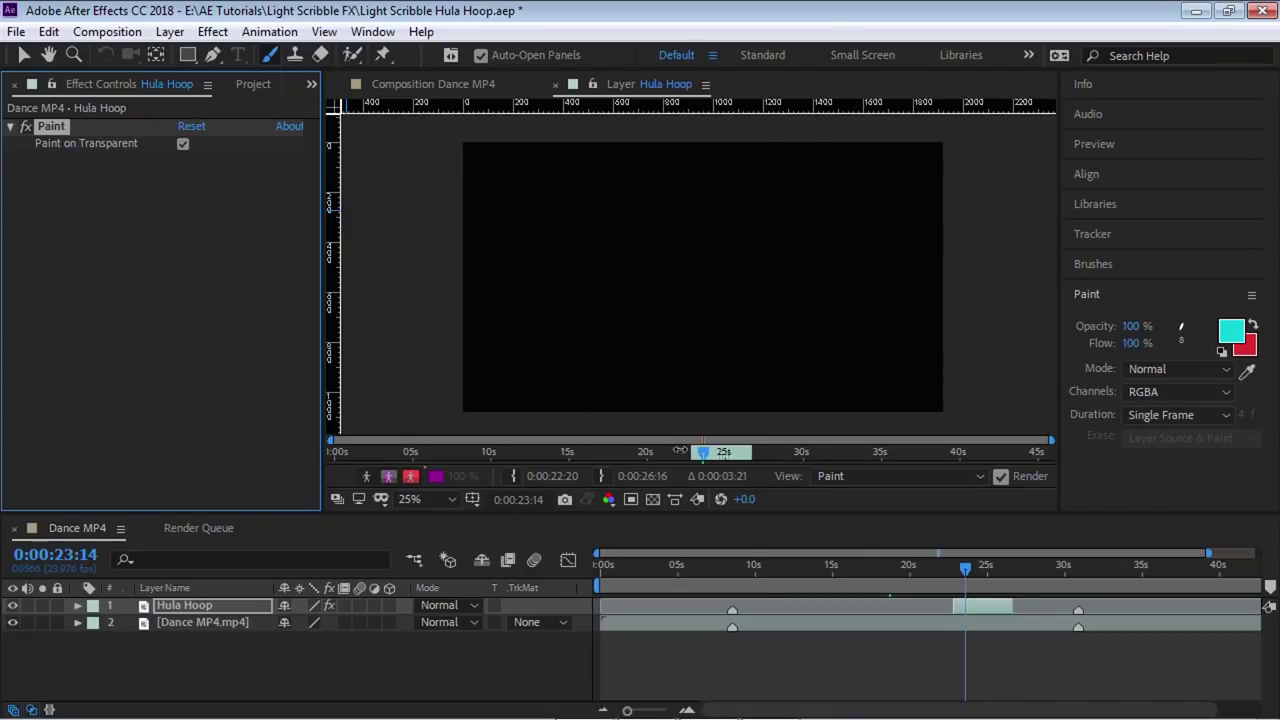
{"action": "left_click", "coordinate": [653, 499]}
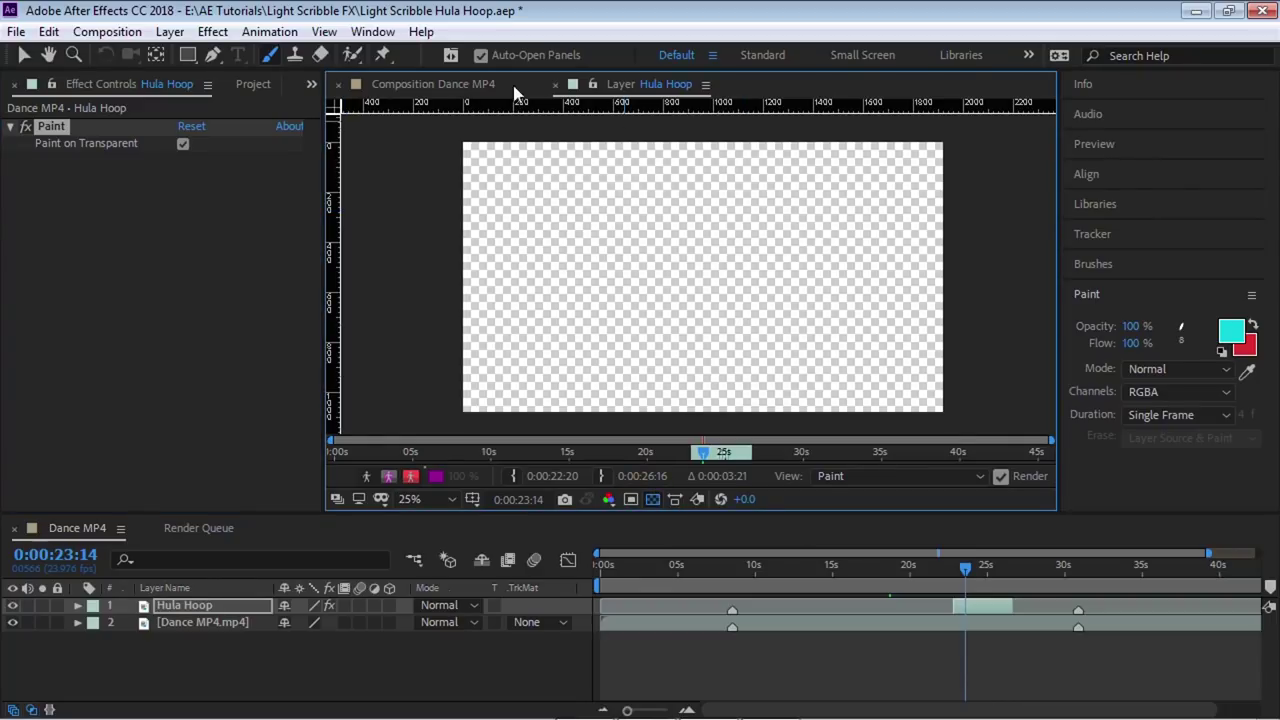
{"action": "left_click", "coordinate": [447, 85]}
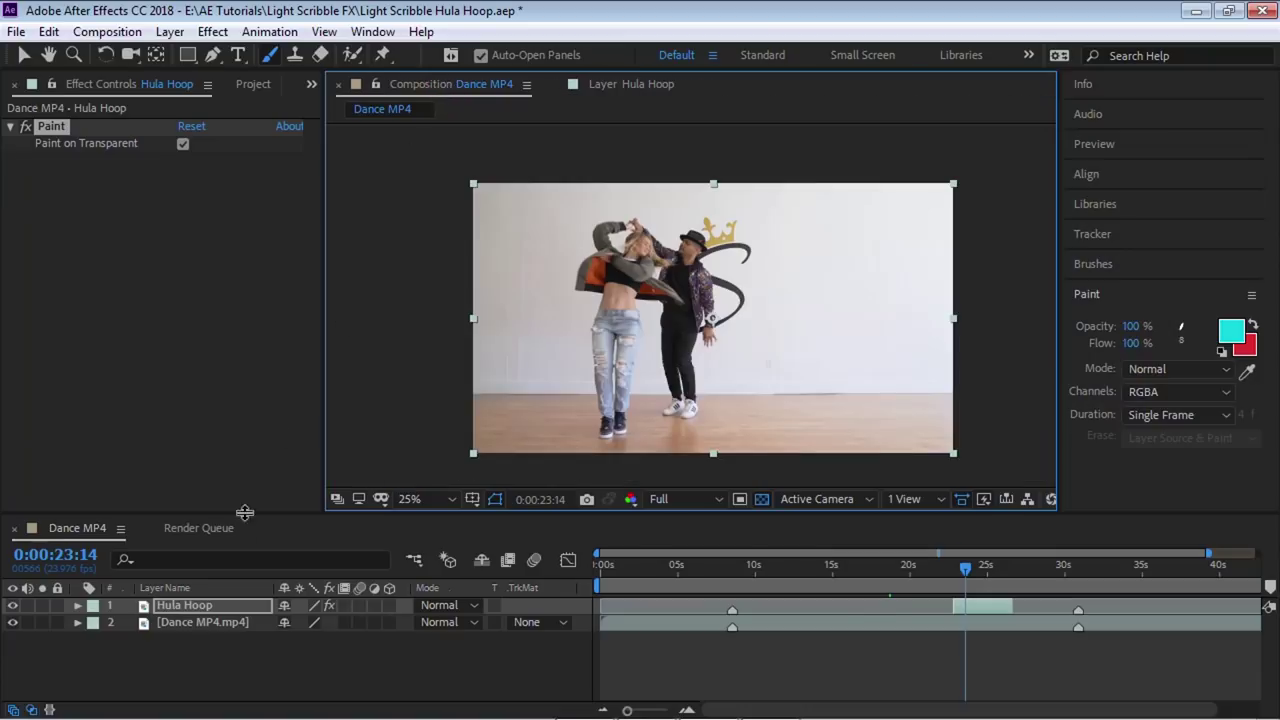
{"action": "left_click", "coordinate": [200, 621]}
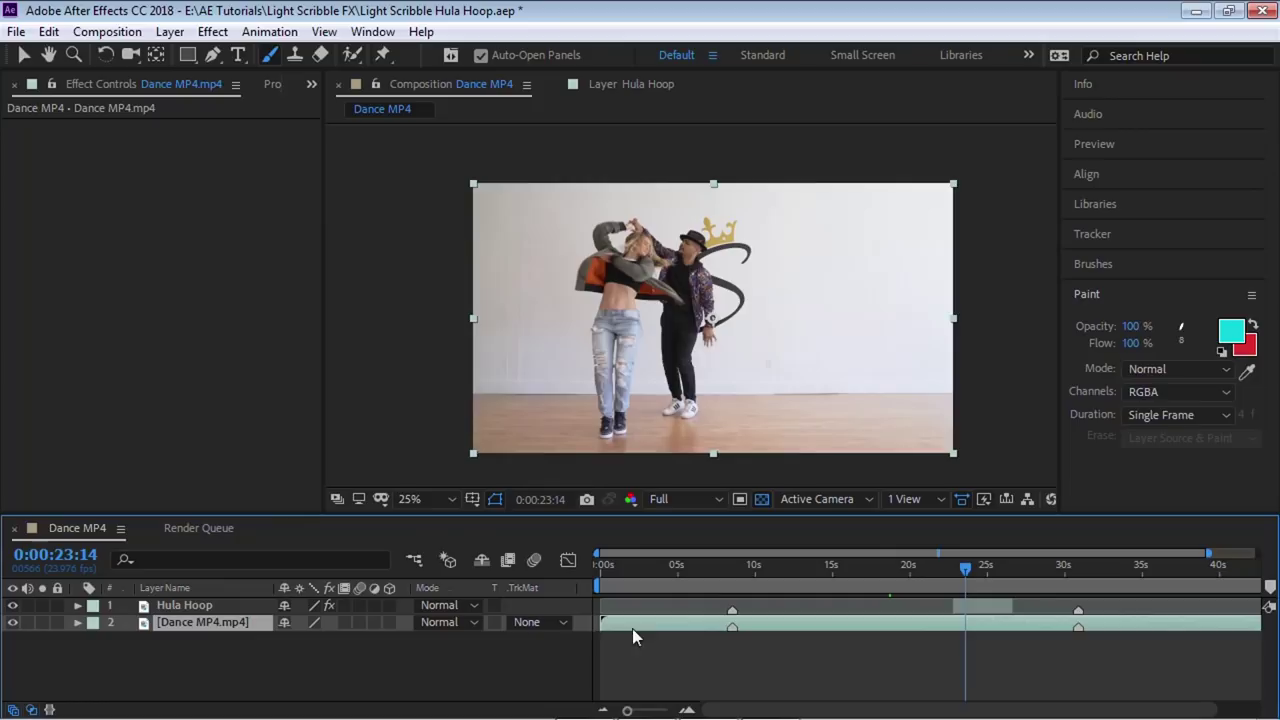
{"action": "left_click", "coordinate": [206, 604]}
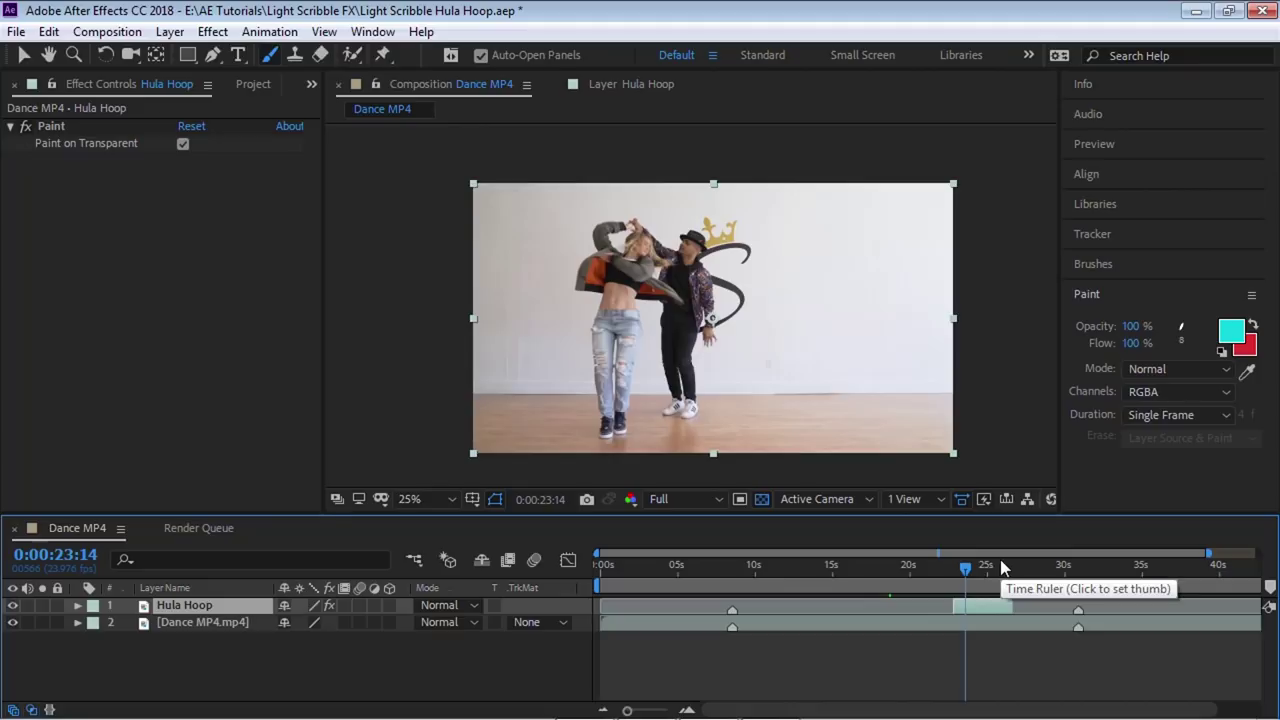
Try another channel option for the brush in the paint settings and restore it to RGBA.
{"action": "left_click", "coordinate": [1097, 293]}
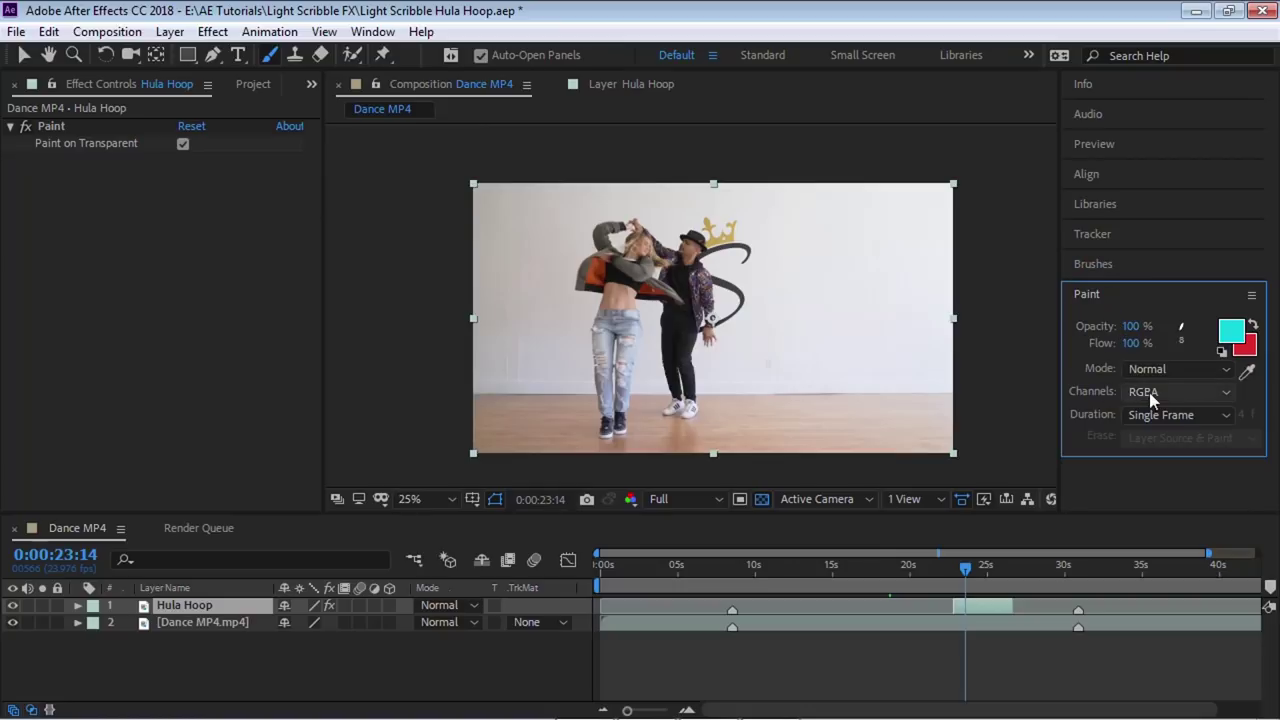
{"action": "left_click", "coordinate": [1148, 393]}
{"action": "left_click", "coordinate": [1156, 431]}
{"action": "left_click", "coordinate": [1150, 393]}
{"action": "left_click", "coordinate": [1156, 411]}
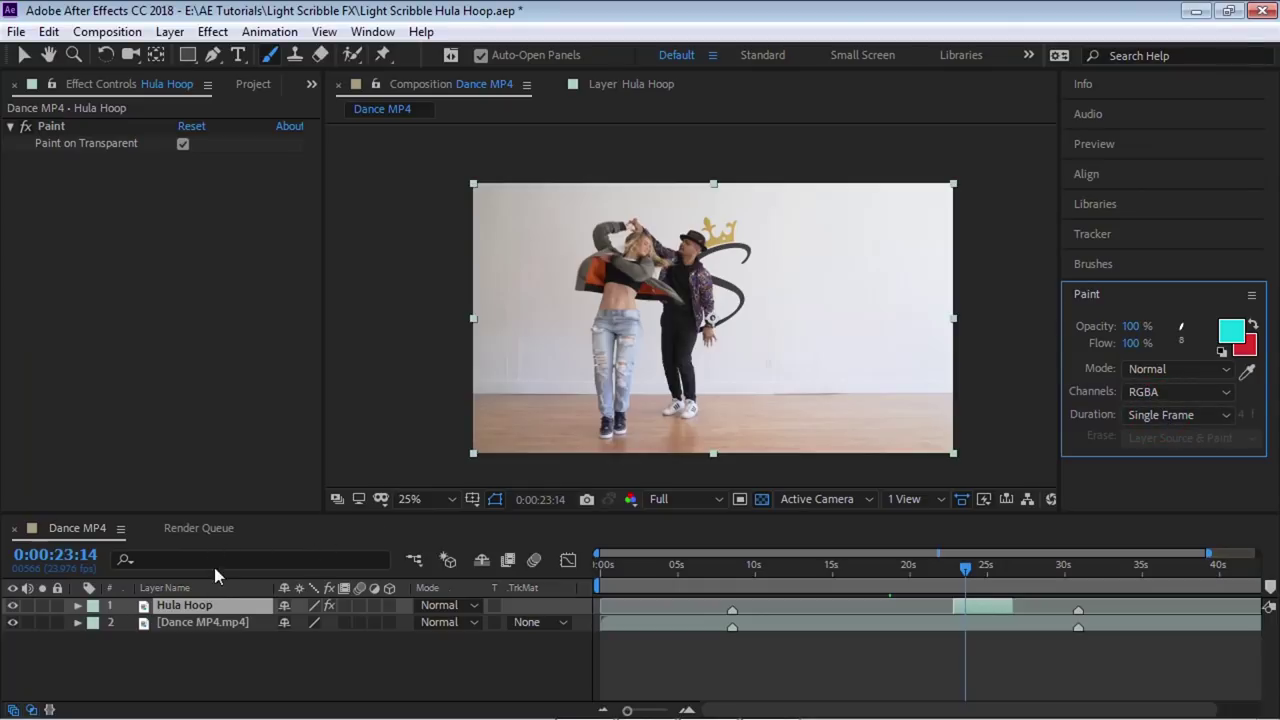
Filter the Hula Hoop layer's timeline properties by "channels" and maximize the timeline.
{"action": "left_click", "coordinate": [203, 614]}
{"action": "left_click", "coordinate": [199, 560]}
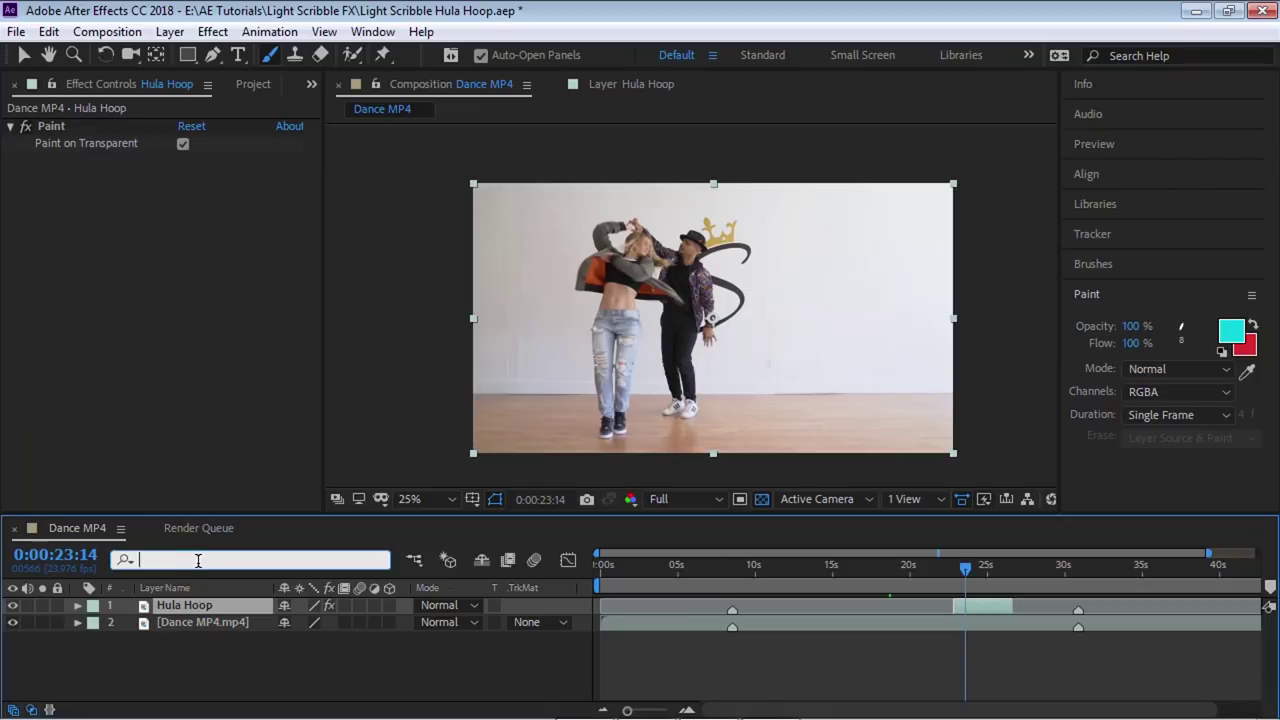
{"action": "type", "text": "ch"}
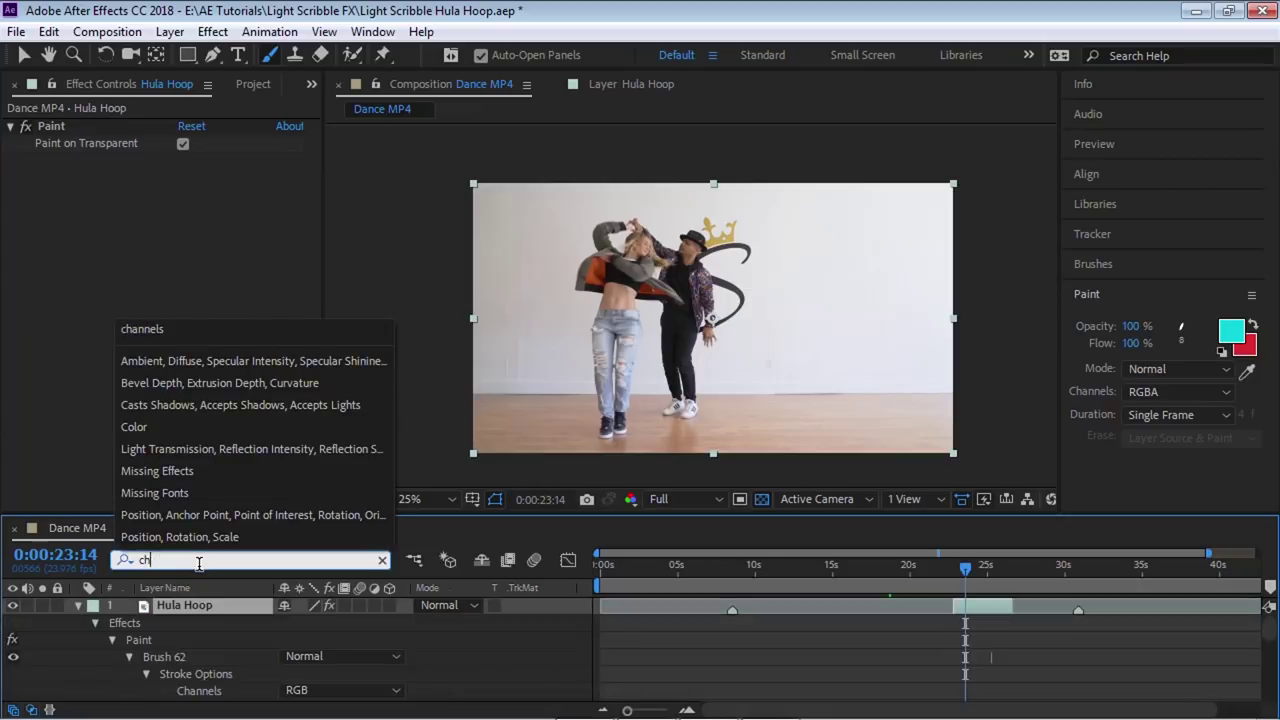
{"action": "type", "text": "annels"}
{"action": "key", "text": "Return"}
{"action": "key", "text": "grave"}
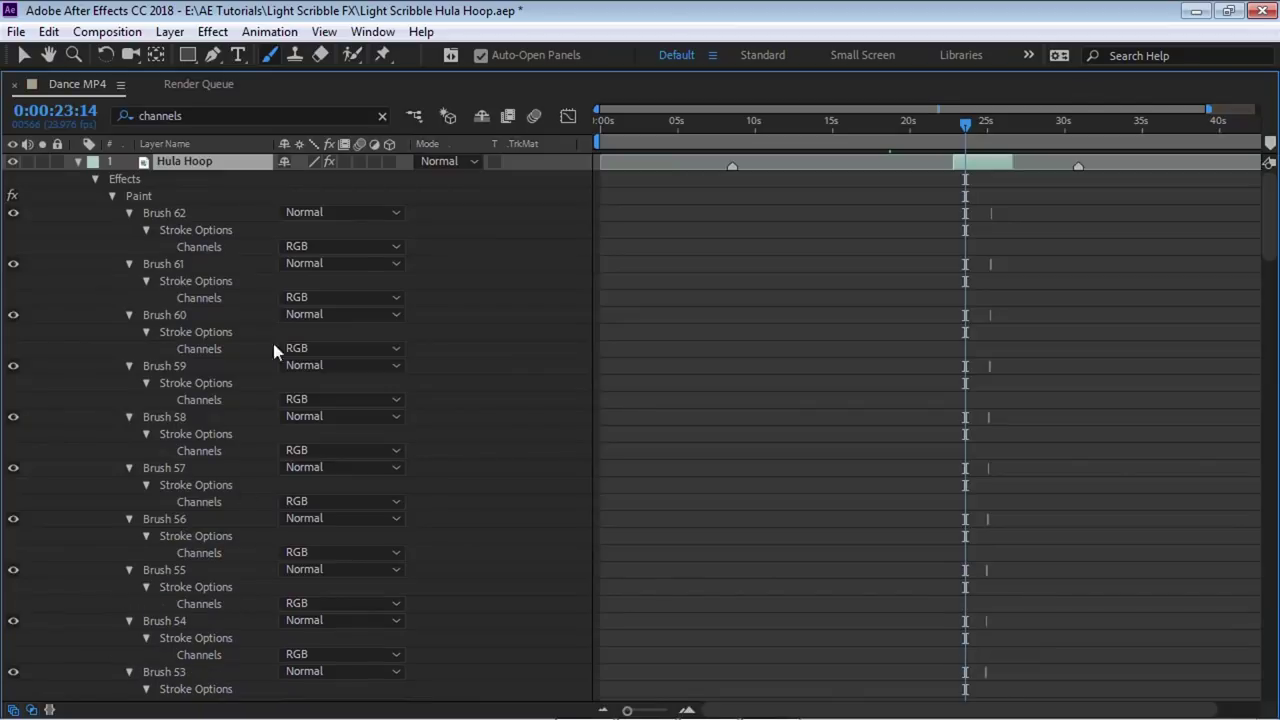
Set the Channels of all Hula Hoop brush strokes, Brush 1 through Brush 62, to RGBA and collapse the layer in the restored timeline.
{"action": "left_click", "coordinate": [177, 212]}
{"action": "left_click_drag", "start_coordinate": [1268, 234], "coordinate": [1272, 688]}
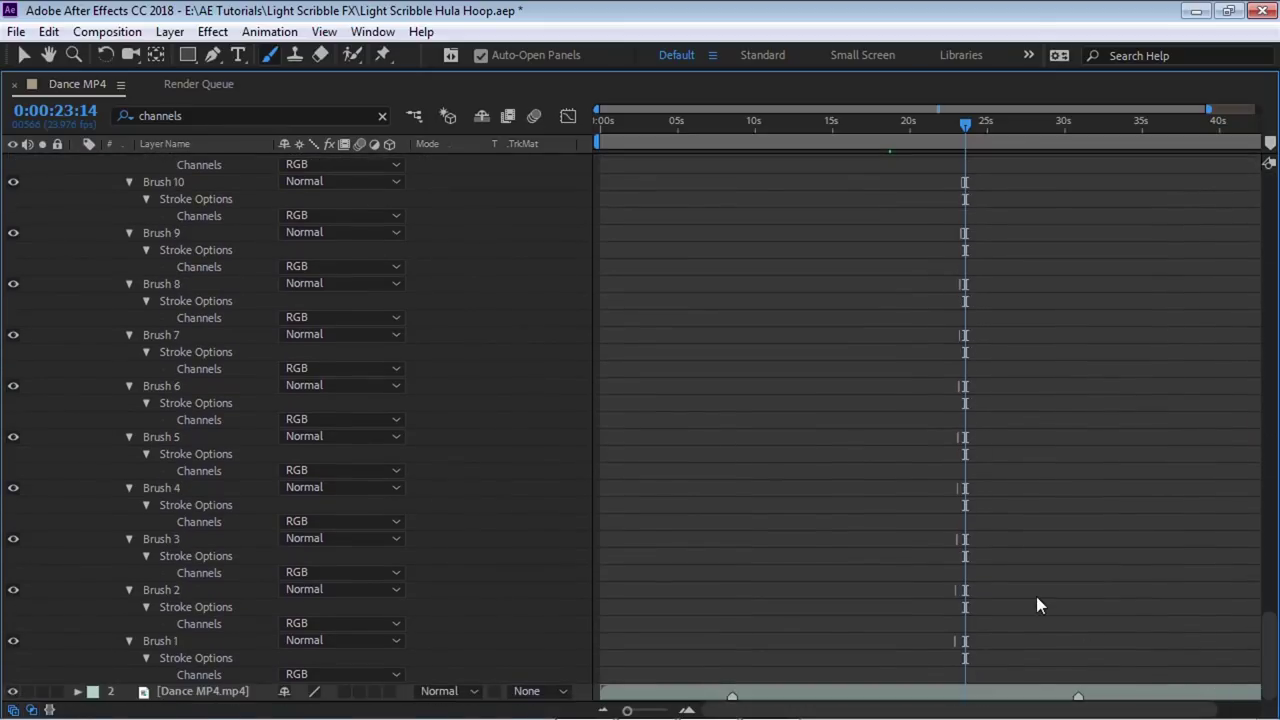
{"action": "left_click", "coordinate": [170, 643], "text": "shift"}
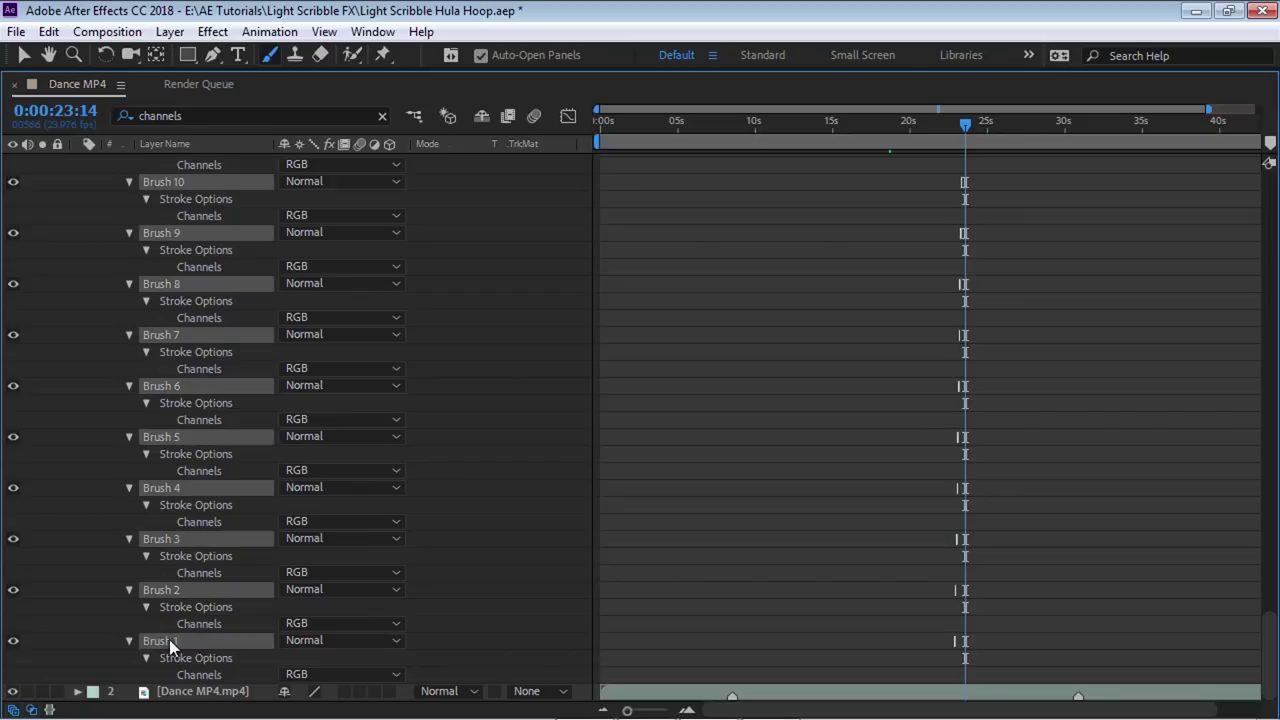
{"action": "left_click", "coordinate": [305, 675]}
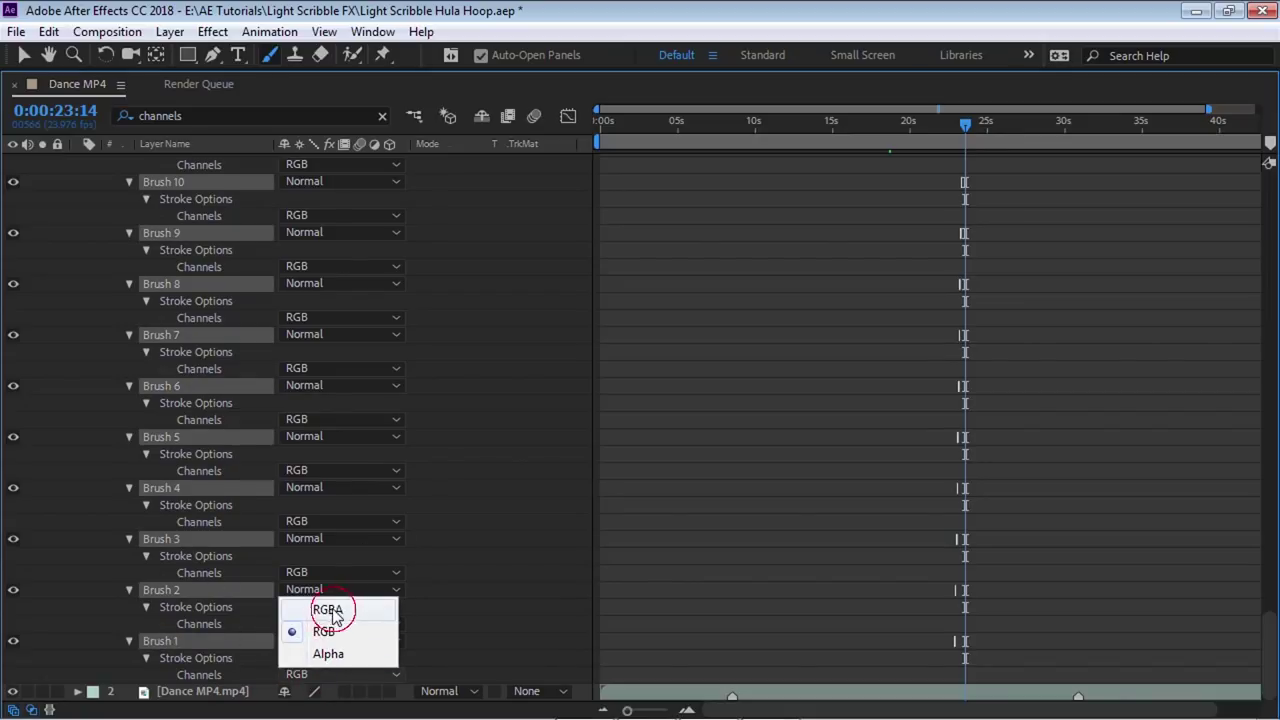
{"action": "left_click", "coordinate": [331, 611]}
{"action": "mouse_move", "coordinate": [1272, 618]}
{"action": "left_mouse_down"}
{"action": "mouse_move", "coordinate": [1271, 634]}
{"action": "mouse_move", "coordinate": [1248, 187]}
{"action": "left_mouse_up"}
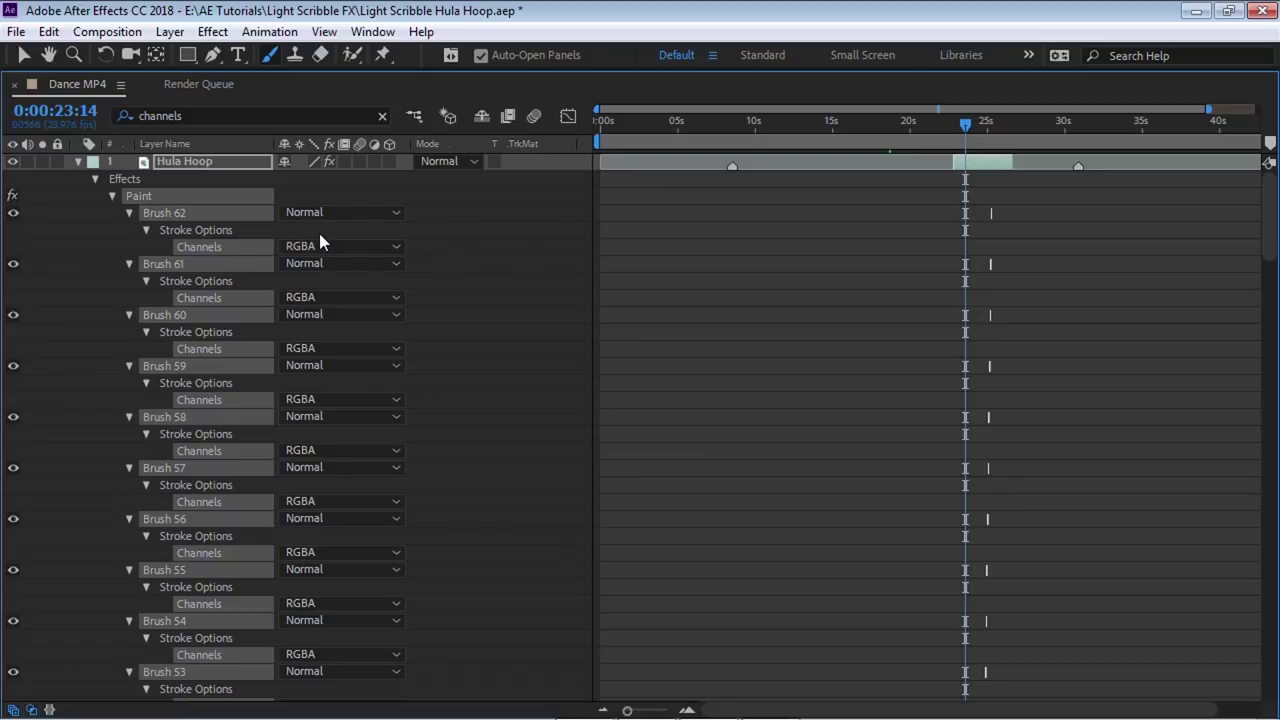
{"action": "key", "text": "grave"}
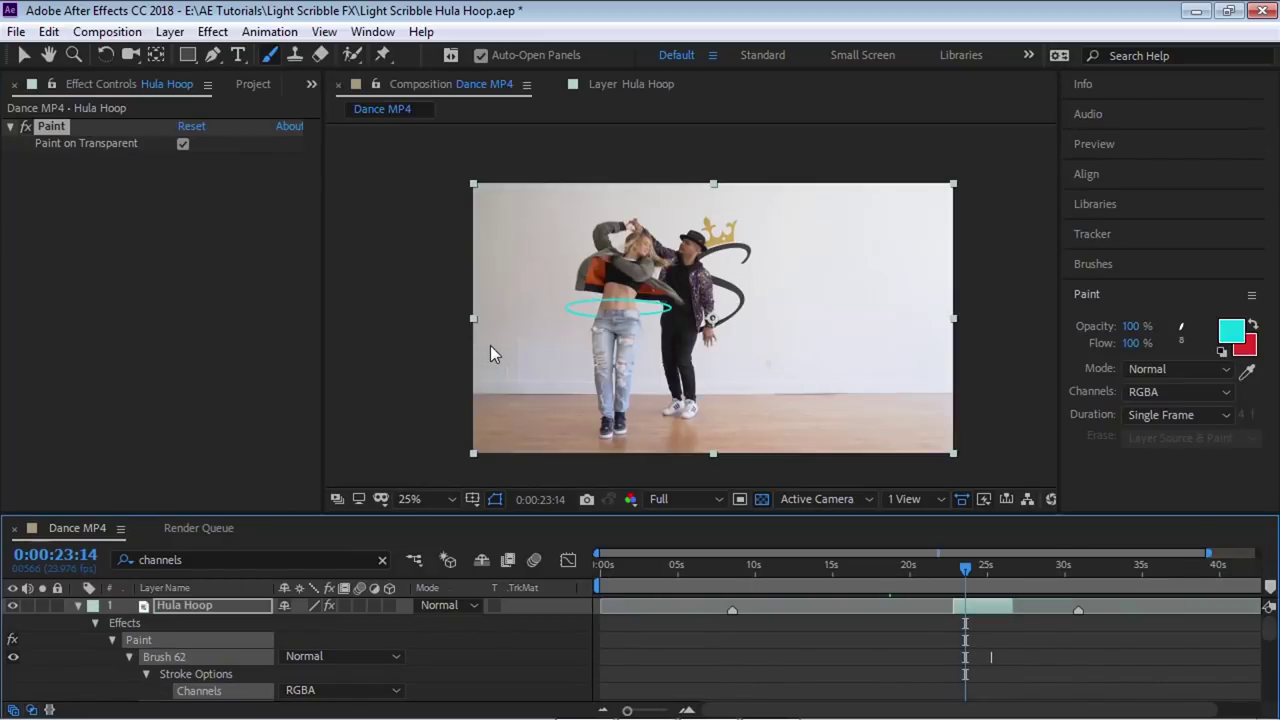
{"action": "left_click", "coordinate": [78, 605]}
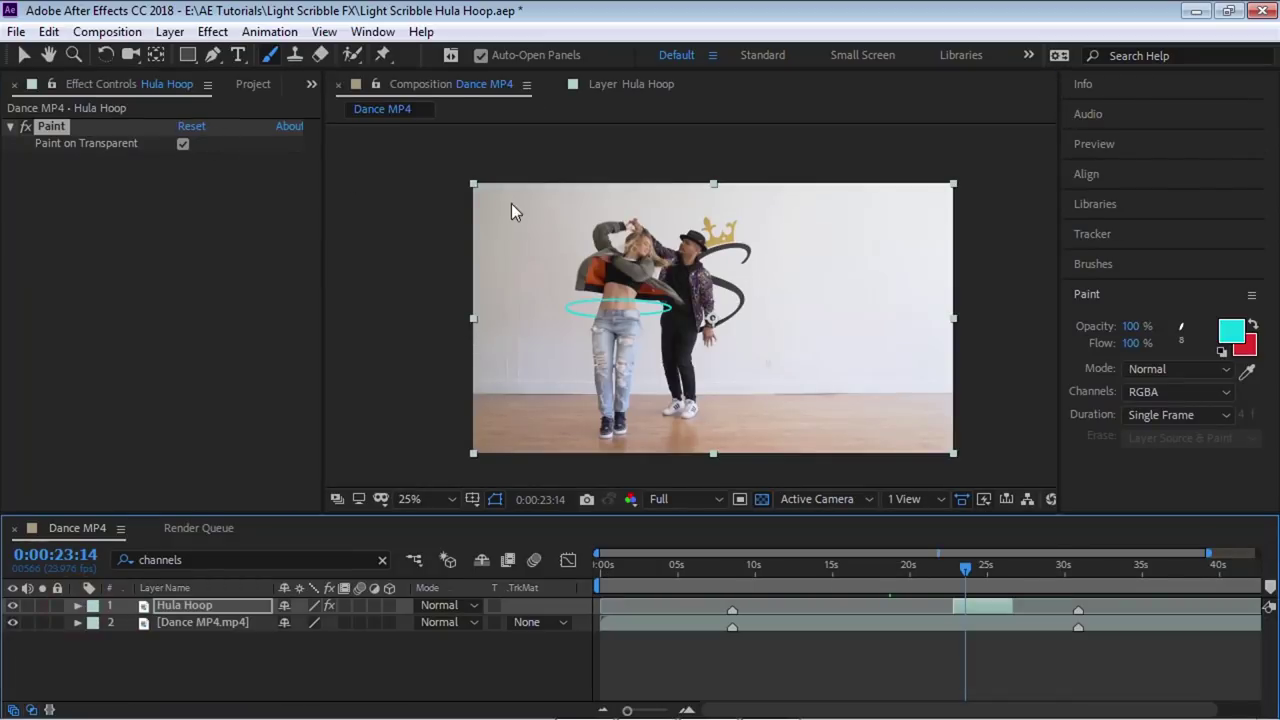
Solo the Hula Hoop layer to inspect the painted ring against transparency, and unsolo it.
{"action": "left_click", "coordinate": [41, 605]}
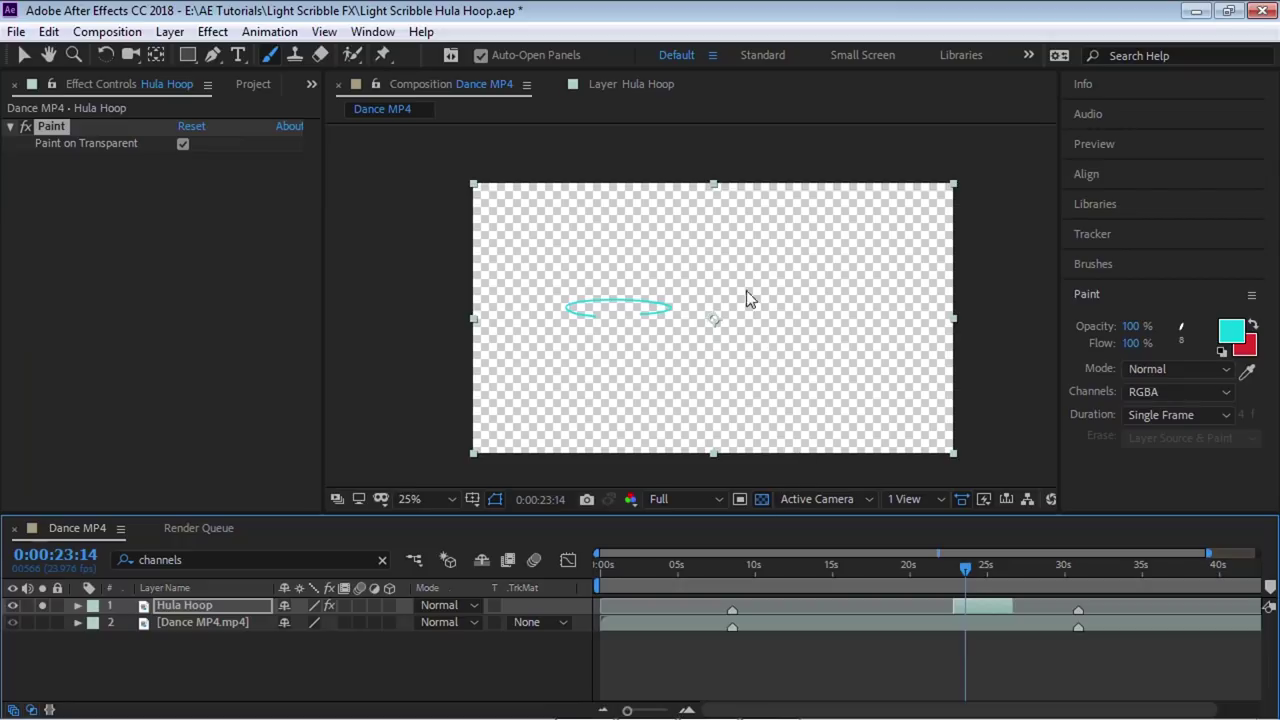
{"action": "left_click", "coordinate": [761, 499]}
{"action": "left_click", "coordinate": [761, 499]}
{"action": "left_click", "coordinate": [42, 605]}
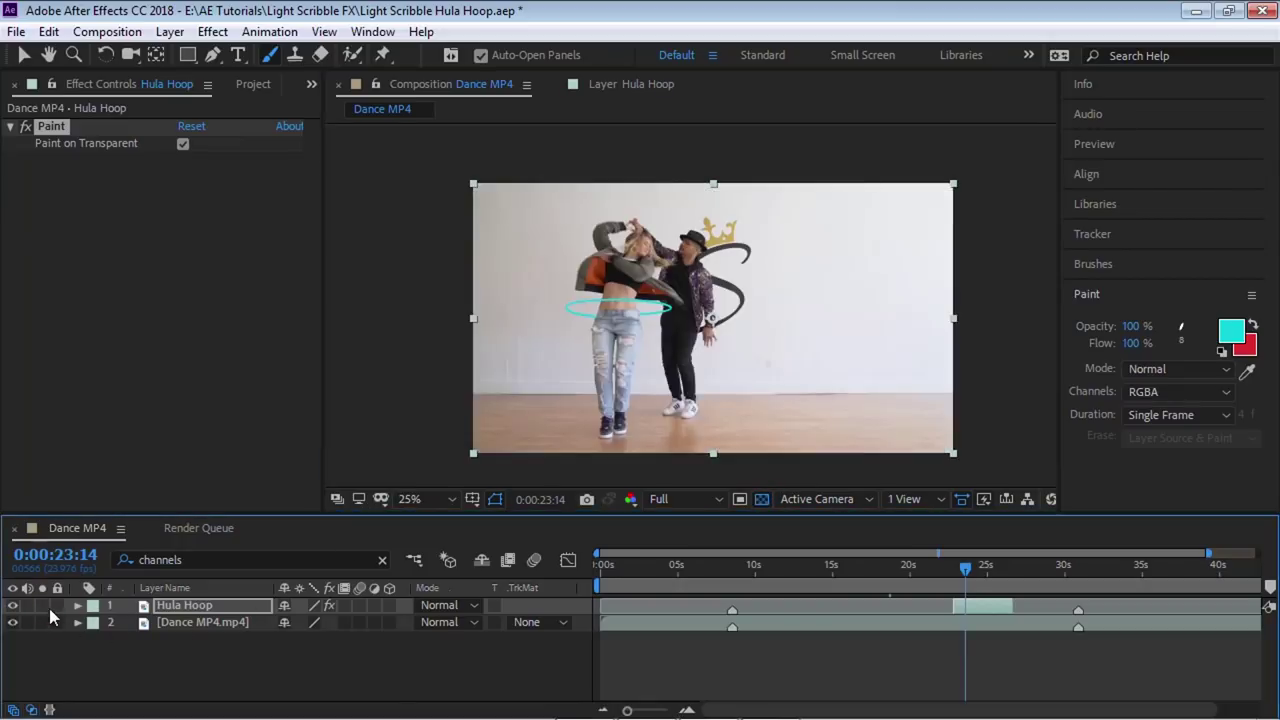
Add a Fill effect to the Hula Hoop layer and set its color to white (FFFFFF).
{"action": "left_click", "coordinate": [192, 624]}
{"action": "left_click", "coordinate": [192, 606]}
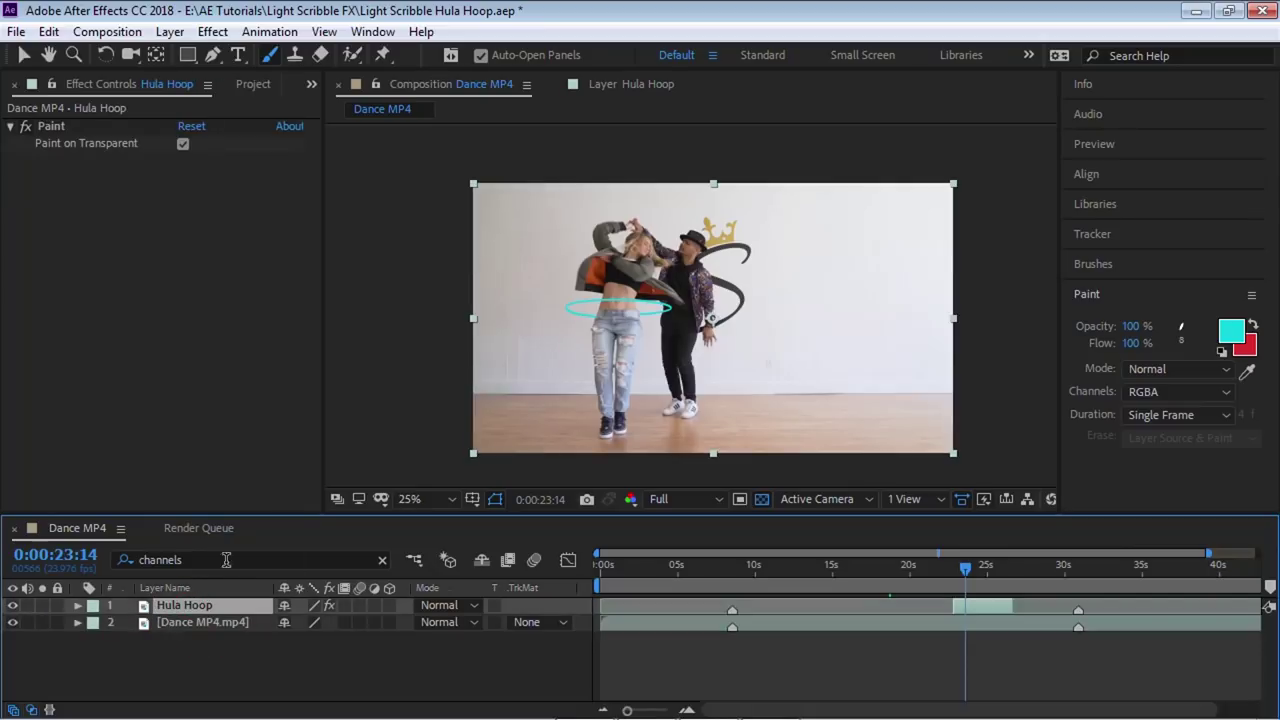
{"action": "left_click", "coordinate": [216, 30]}
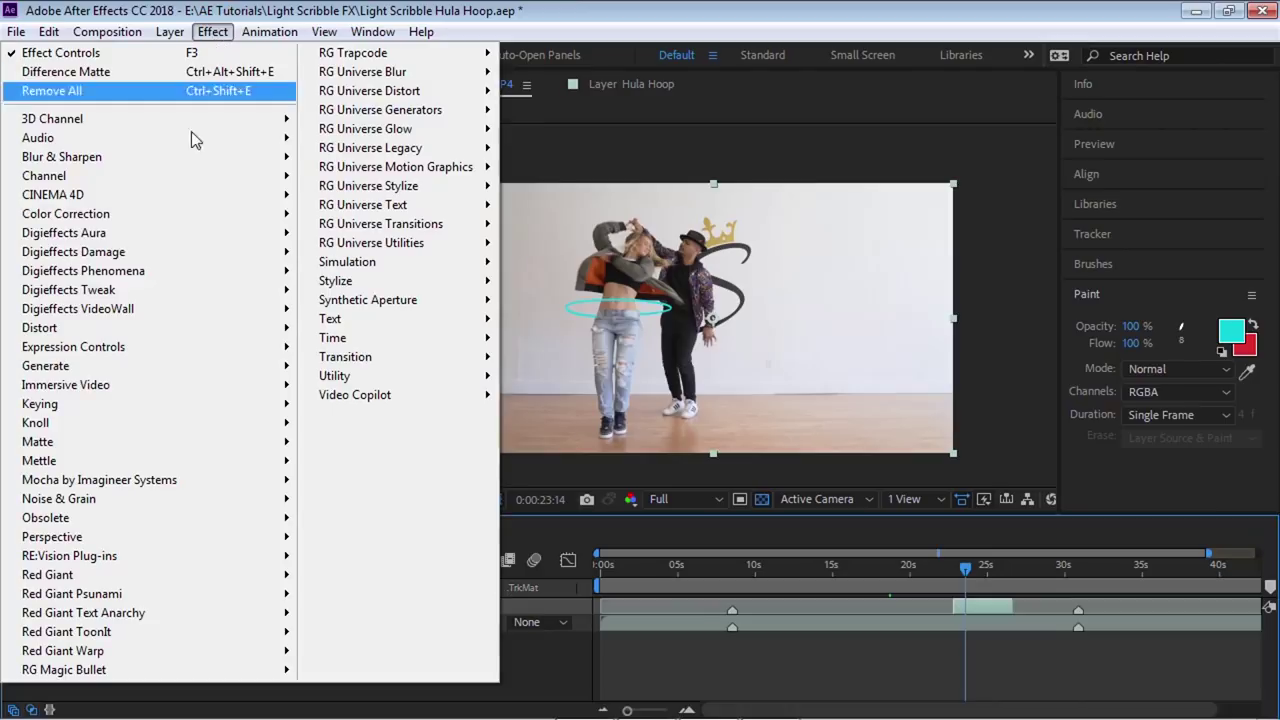
{"action": "mouse_move", "coordinate": [174, 370]}
{"action": "left_click", "coordinate": [335, 485]}
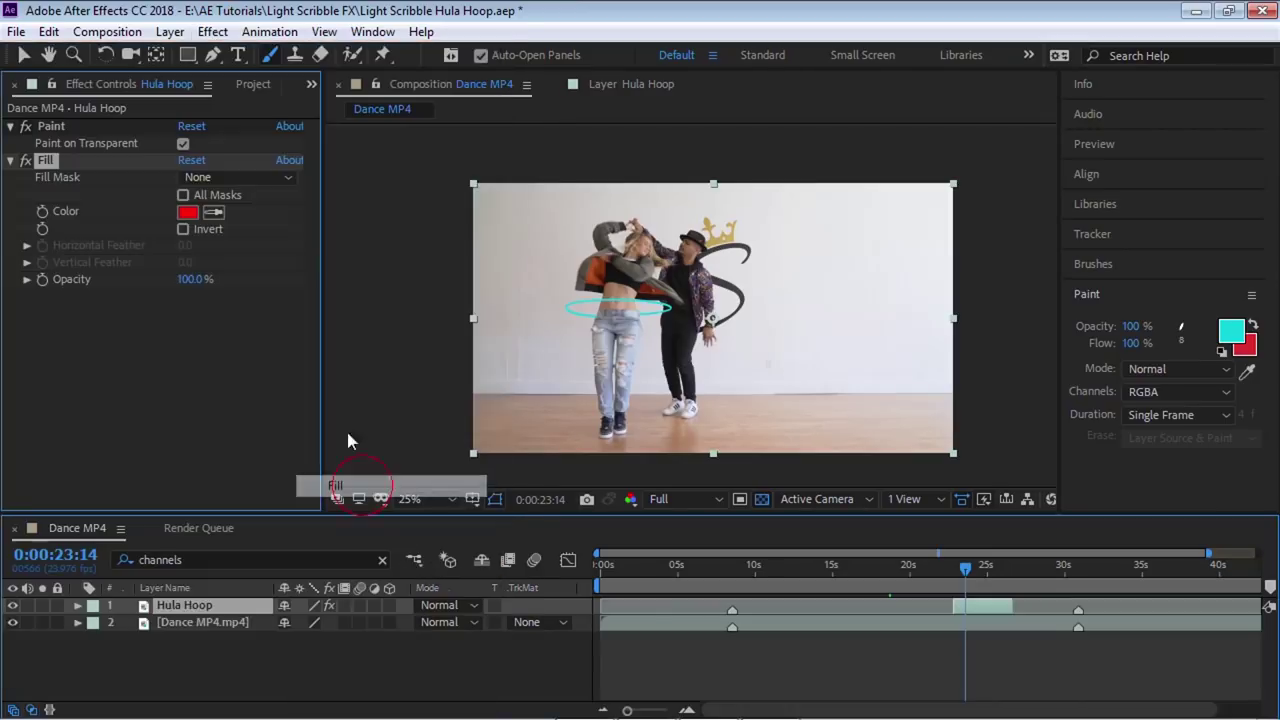
{"action": "left_click", "coordinate": [187, 212]}
{"action": "left_click_drag", "start_coordinate": [249, 360], "coordinate": [88, 300]}
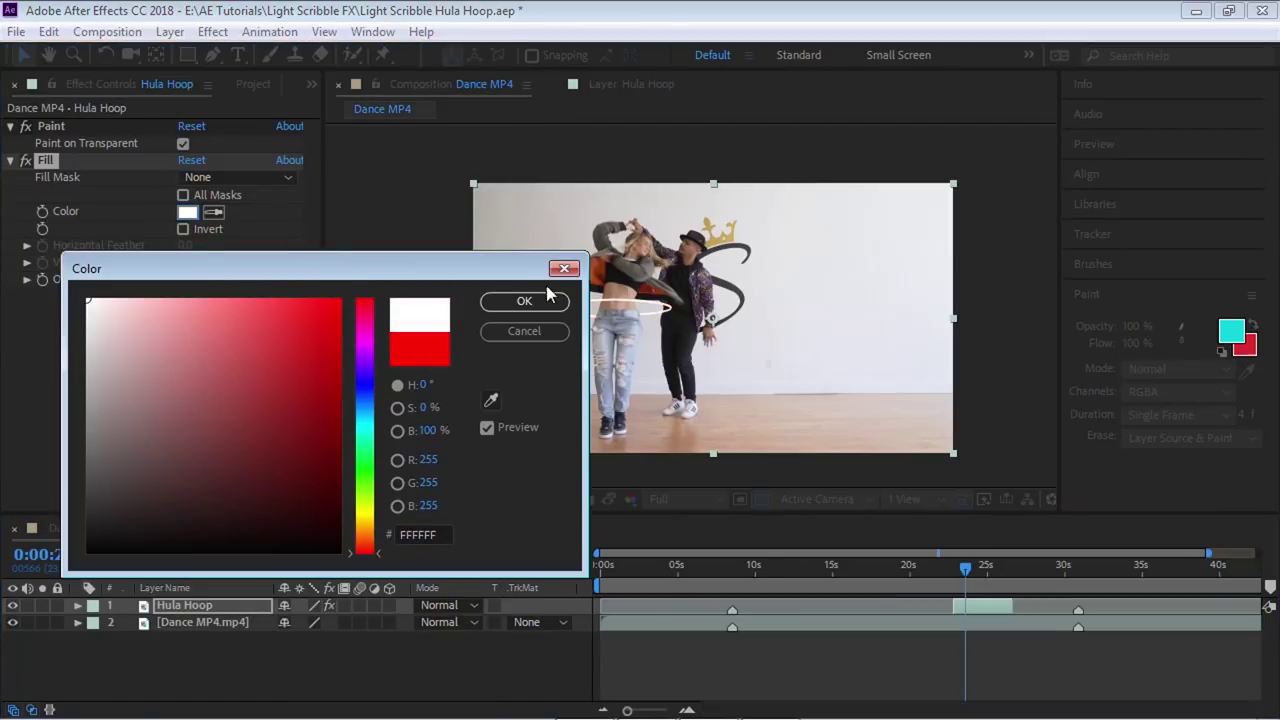
{"action": "left_click", "coordinate": [524, 301]}
Add a Glow effect to the Hula Hoop layer and configure its Color A and Glow Colors option.
{"action": "left_click", "coordinate": [213, 35]}
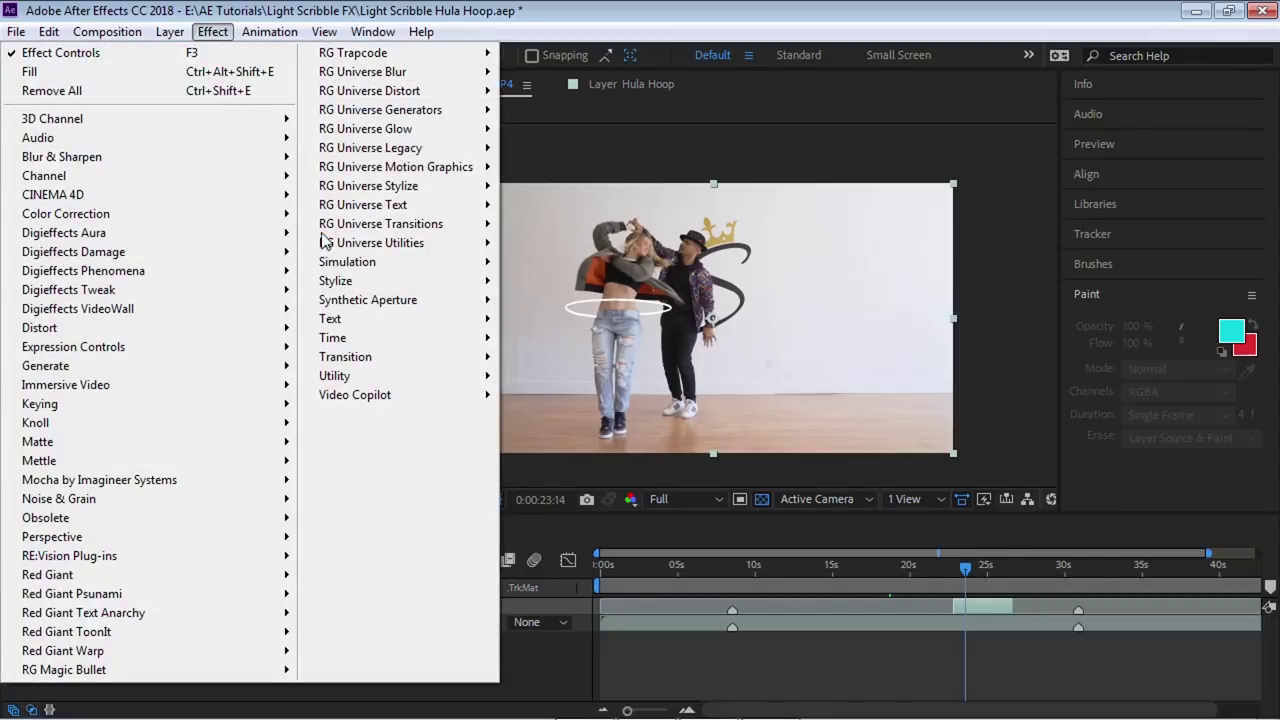
{"action": "mouse_move", "coordinate": [366, 278]}
{"action": "left_click", "coordinate": [545, 529]}
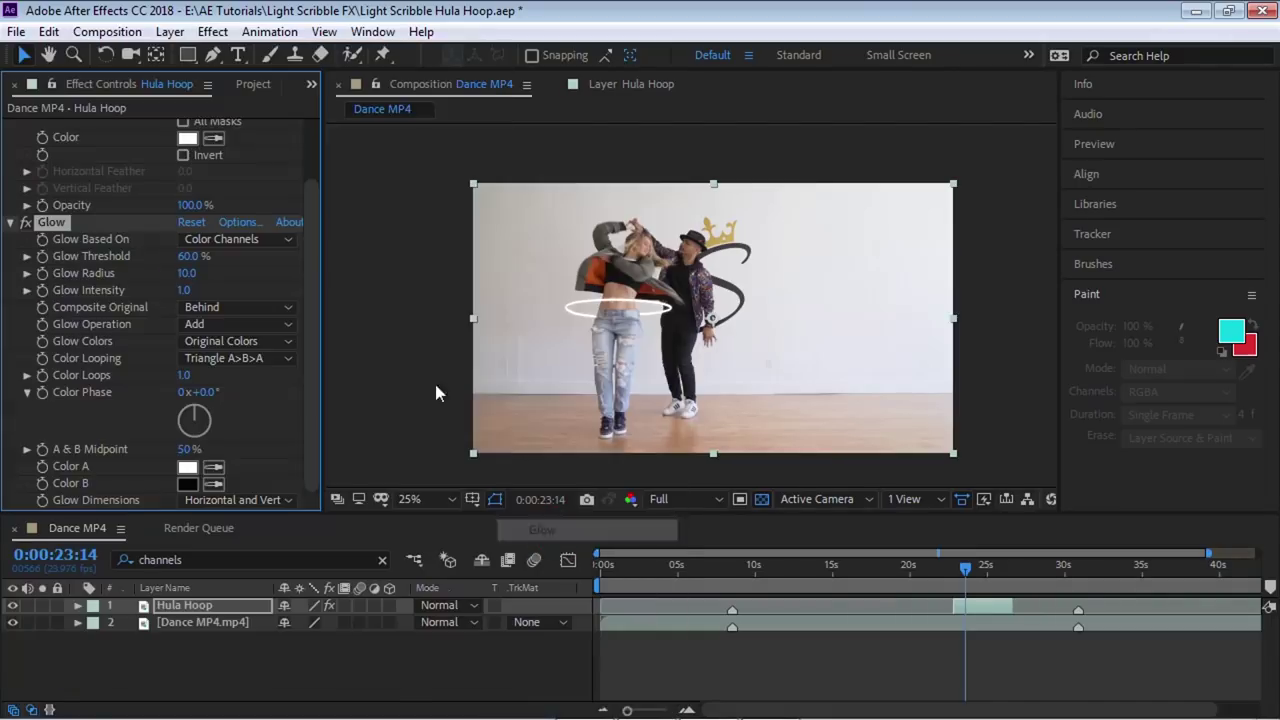
{"action": "left_click", "coordinate": [187, 466]}
{"action": "left_click", "coordinate": [523, 300]}
{"action": "left_click", "coordinate": [238, 341]}
{"action": "left_click", "coordinate": [220, 358]}
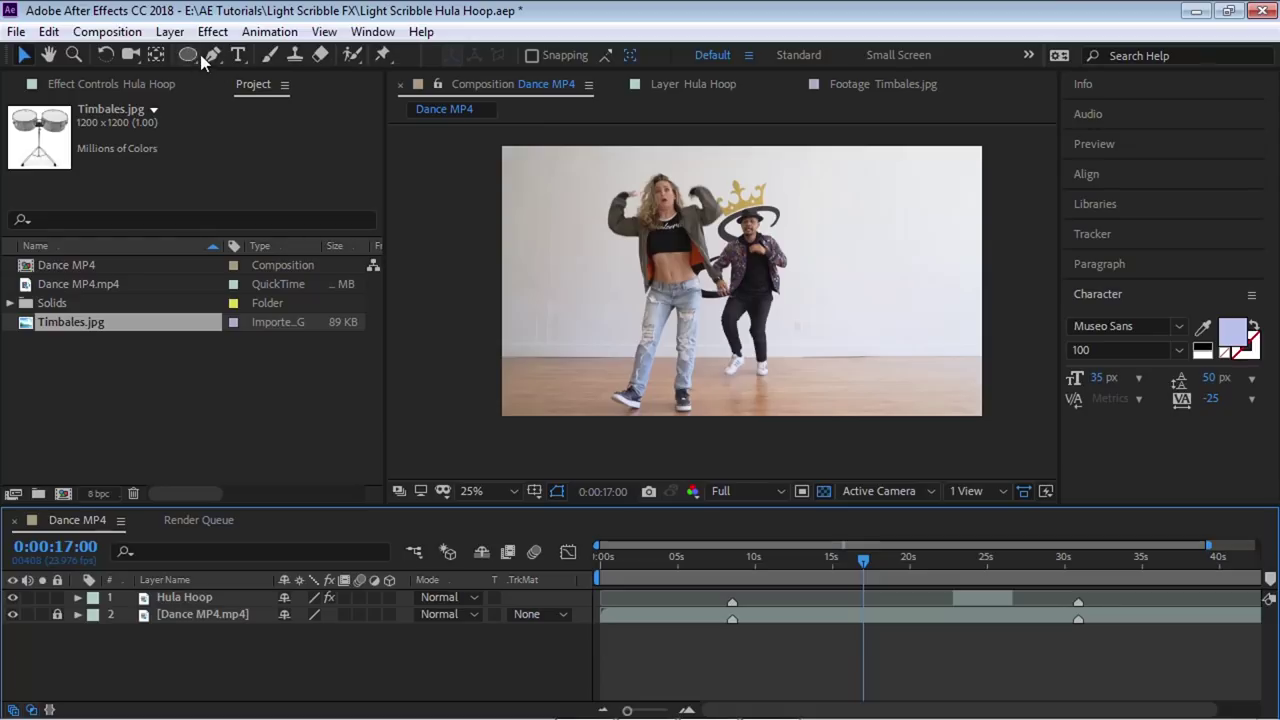
Create a new composition from the Timbales.jpg footage.
{"action": "left_click", "coordinate": [130, 338]}
{"action": "left_click", "coordinate": [95, 326]}
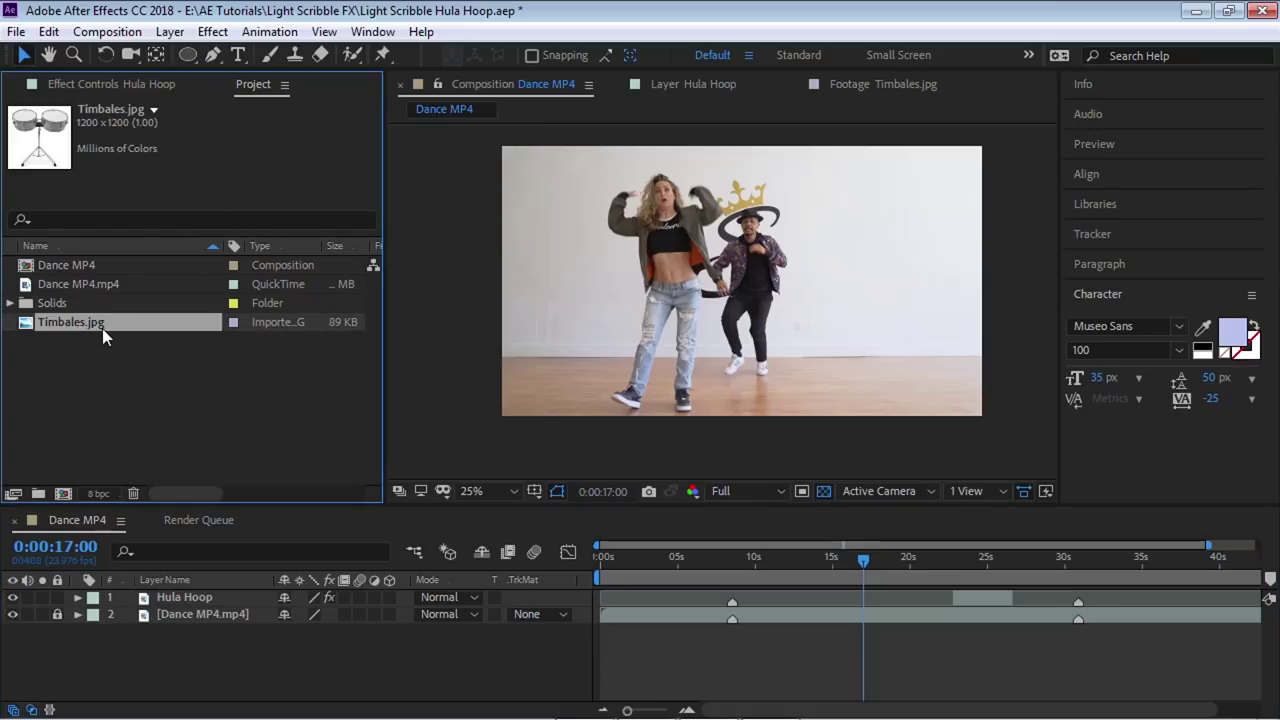
{"action": "left_click_drag", "start_coordinate": [87, 321], "coordinate": [66, 492]}
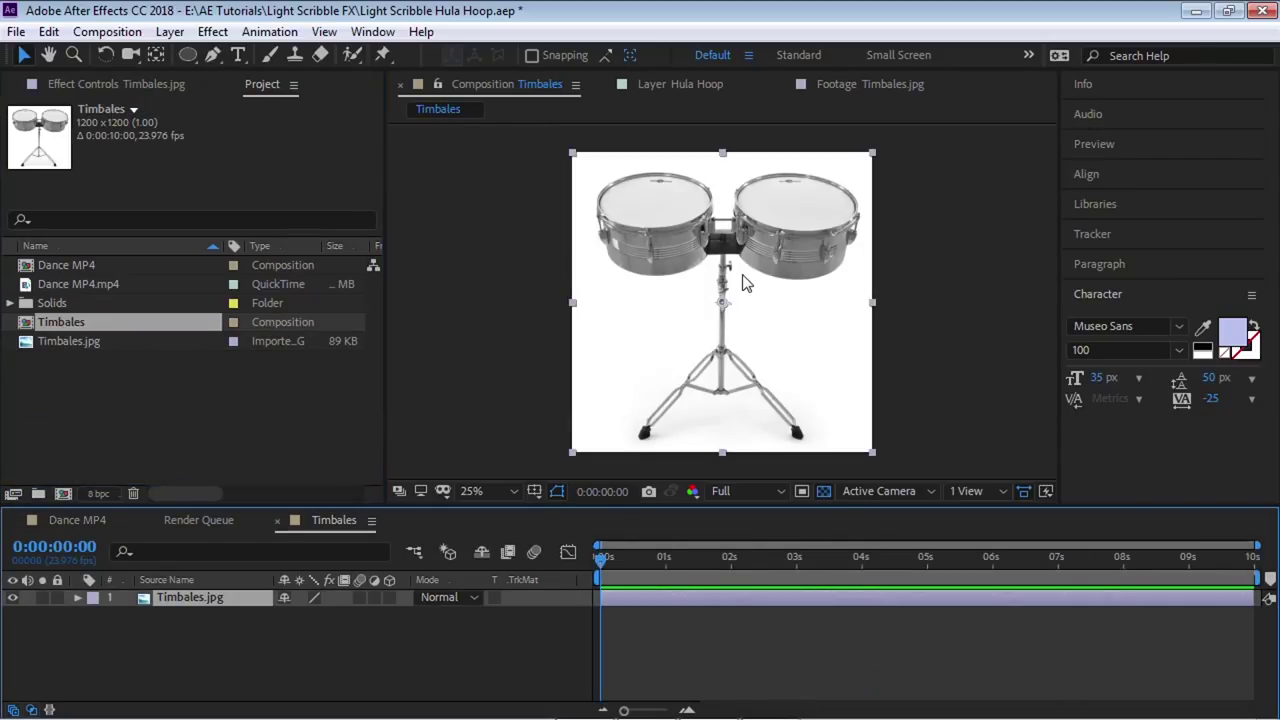
Apply the Black & White color correction effect to the Timbales.jpg layer.
{"action": "left_click", "coordinate": [213, 31]}
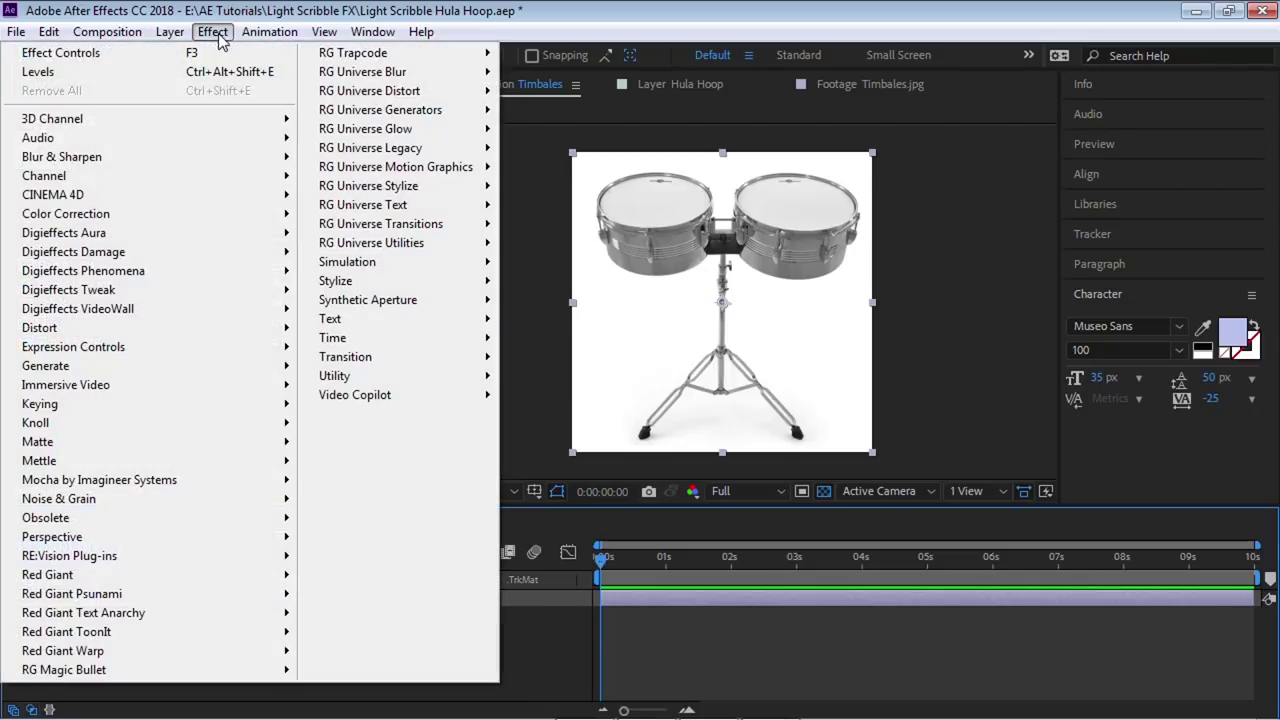
{"action": "mouse_move", "coordinate": [232, 213]}
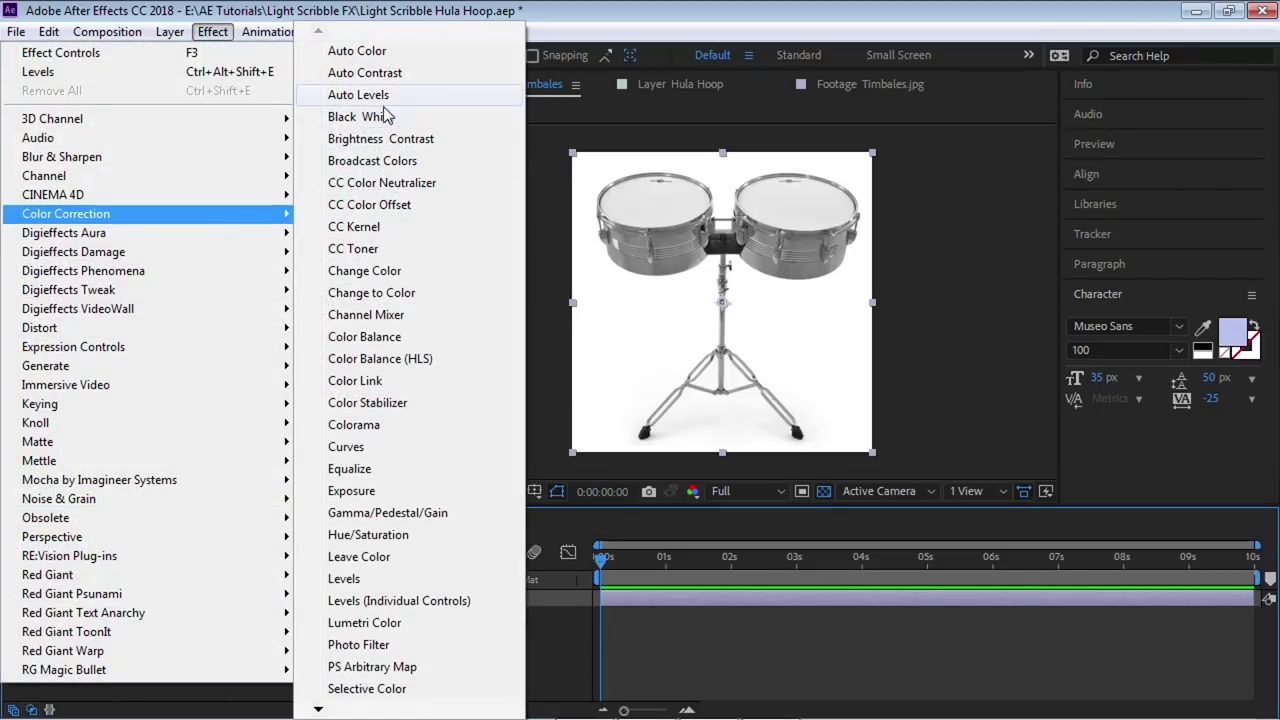
{"action": "left_click", "coordinate": [380, 117]}
Apply Levels to the Timbales.jpg layer with Input Black at 181 and Input White at 225.
{"action": "left_click", "coordinate": [213, 31]}
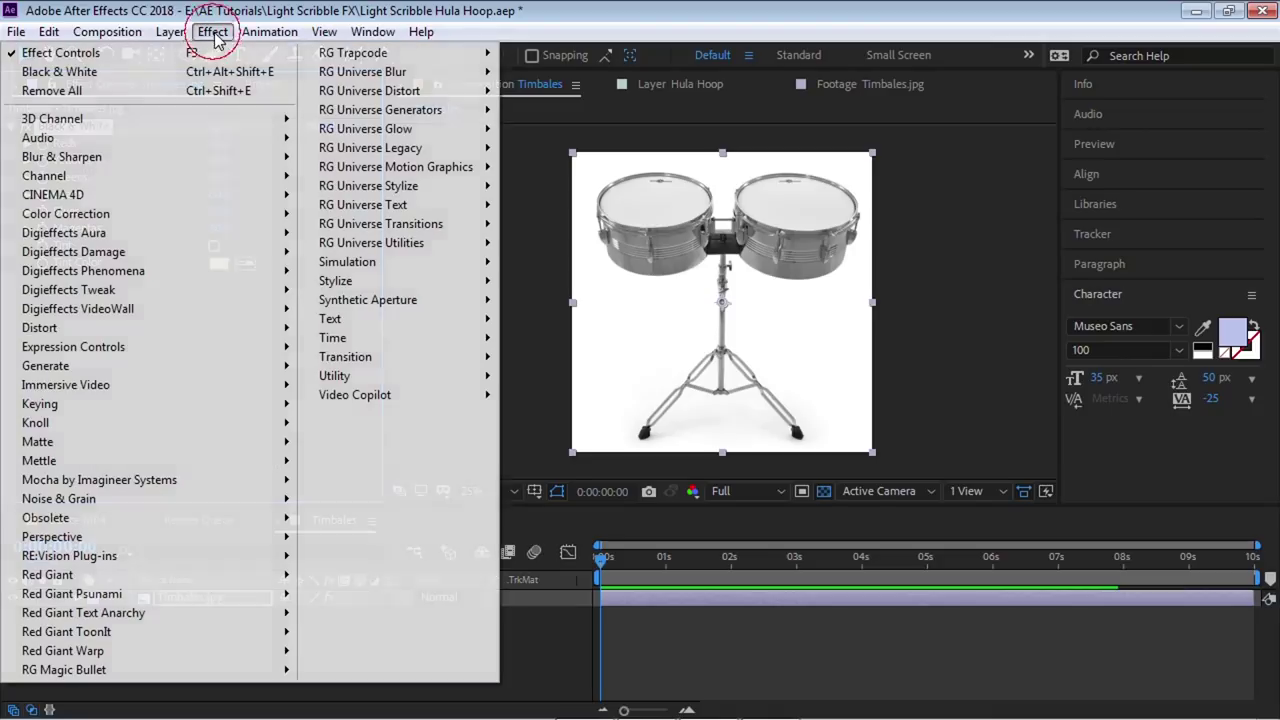
{"action": "mouse_move", "coordinate": [270, 214]}
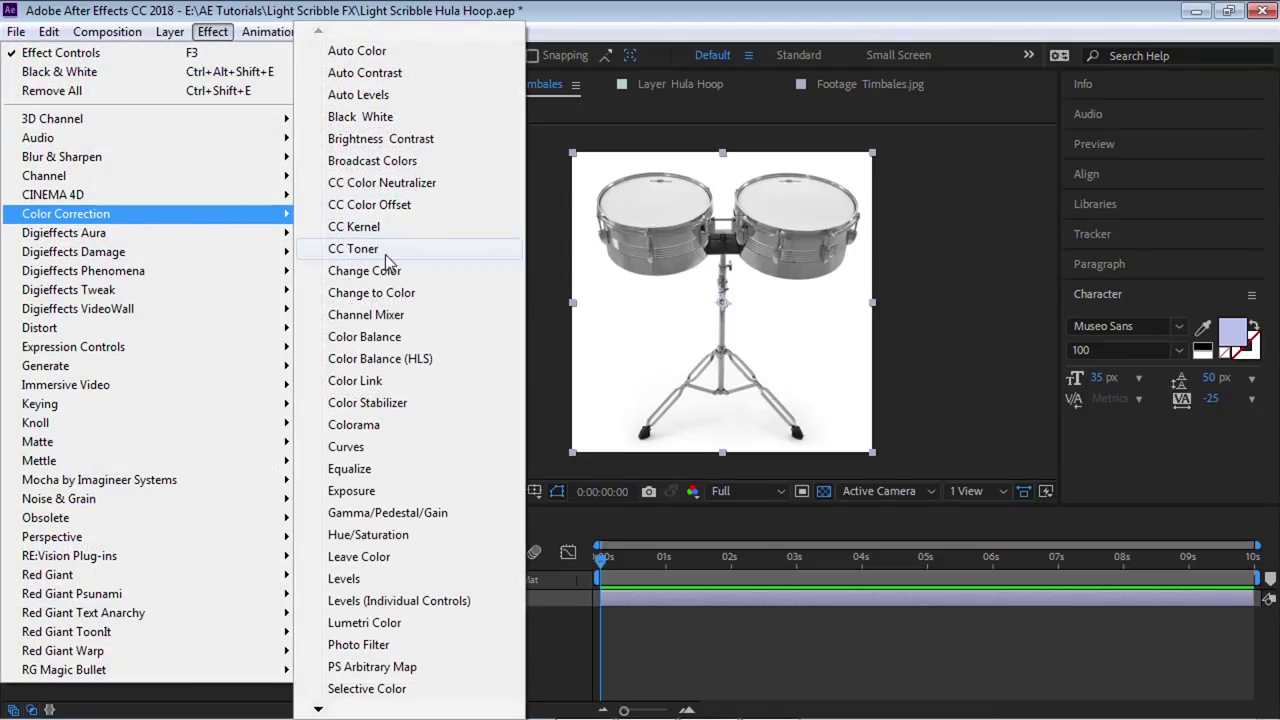
{"action": "left_click", "coordinate": [343, 578]}
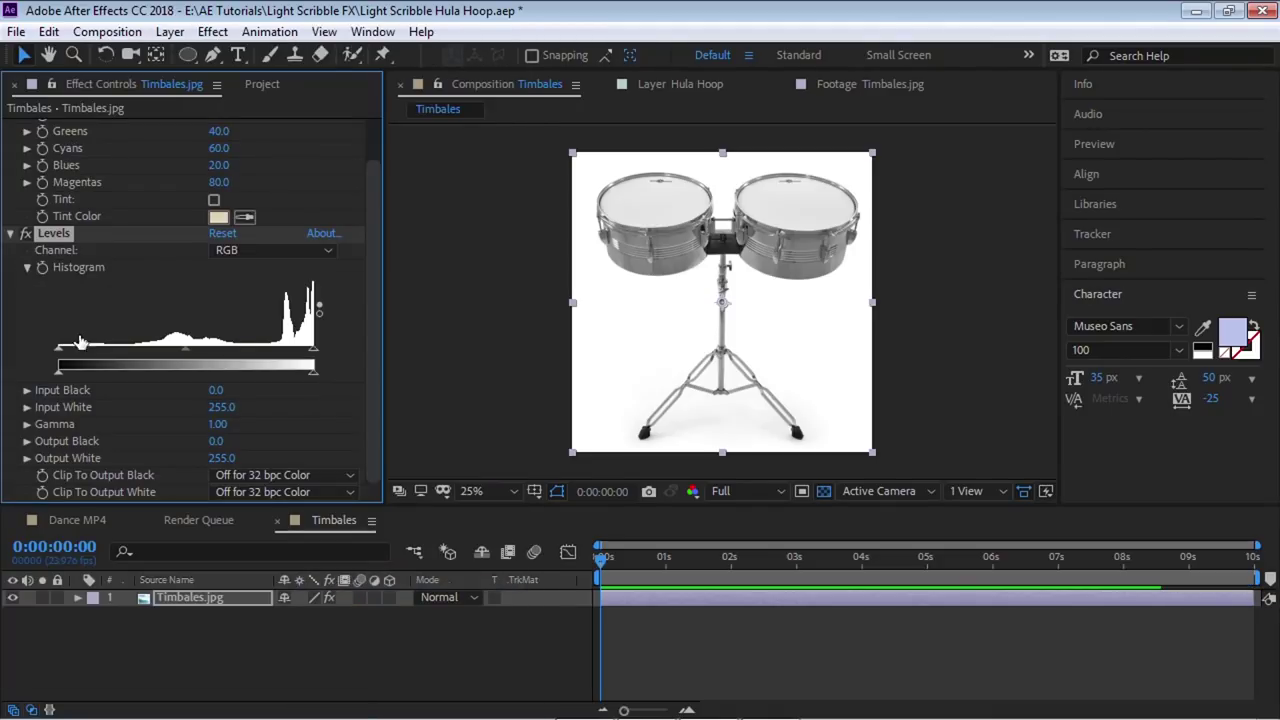
{"action": "left_click_drag", "start_coordinate": [60, 352], "coordinate": [224, 352]}
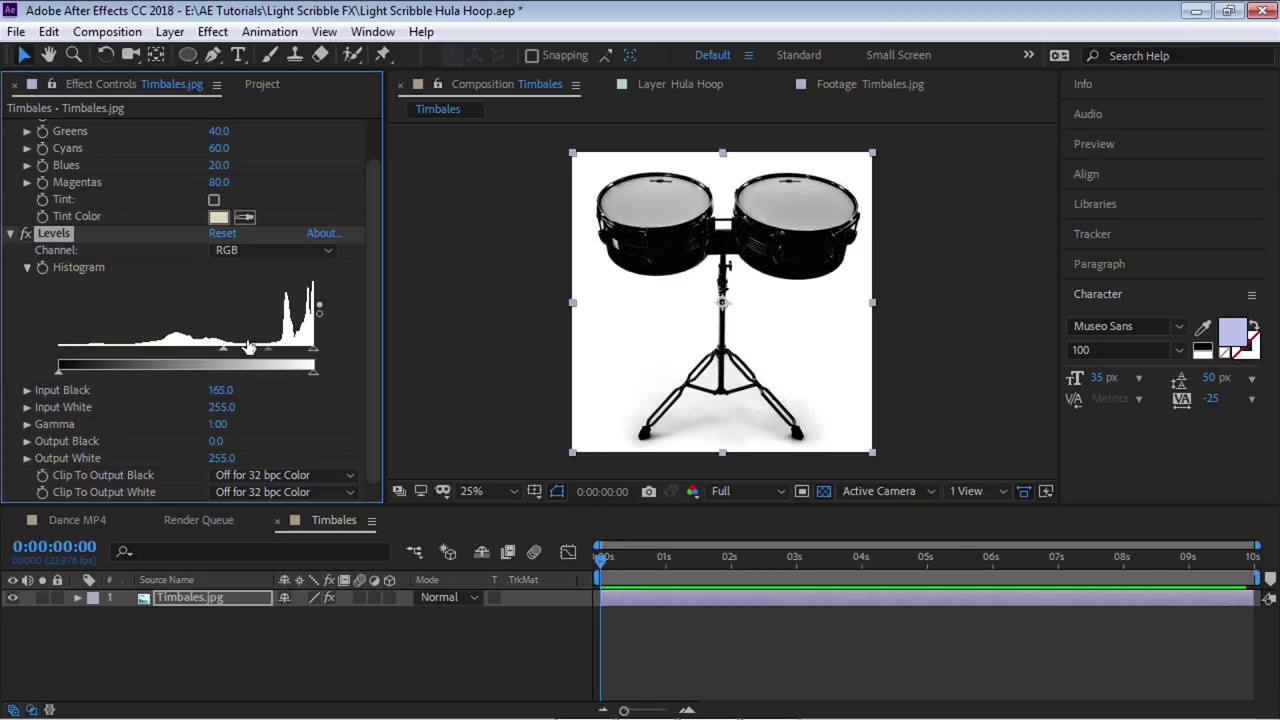
{"action": "left_click_drag", "start_coordinate": [316, 360], "coordinate": [236, 356]}
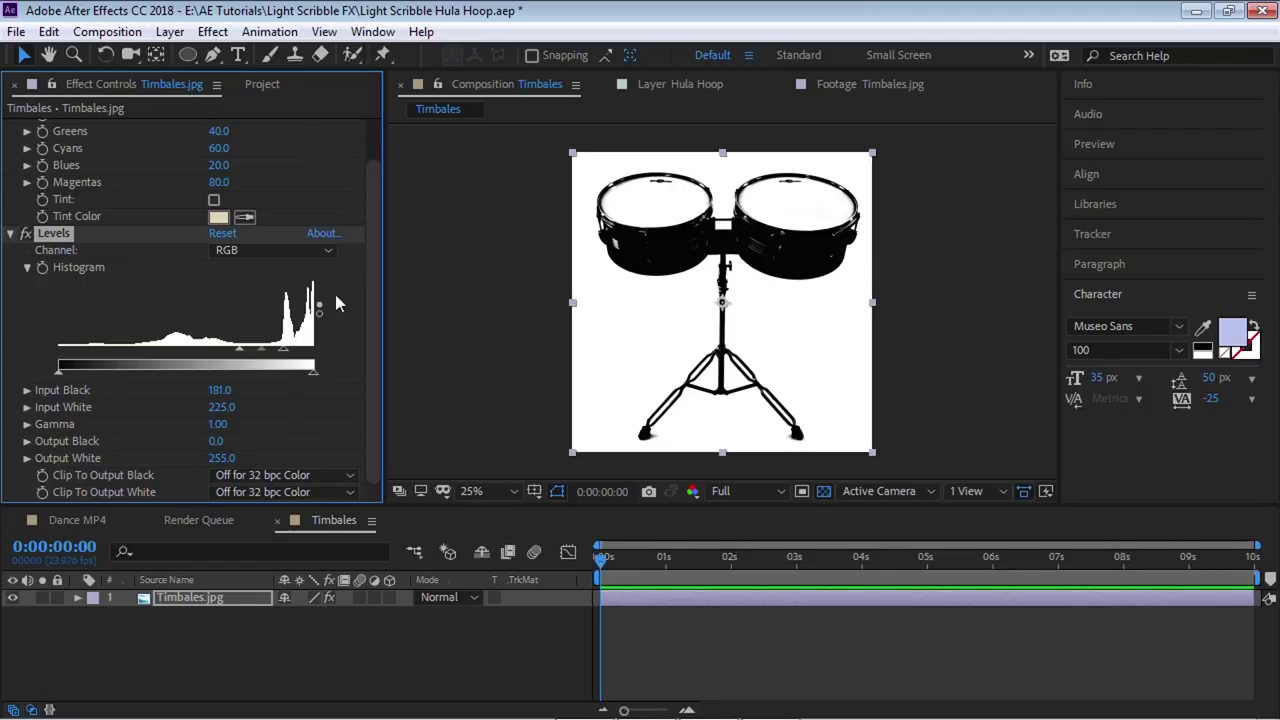
{"action": "left_click", "coordinate": [226, 598]}
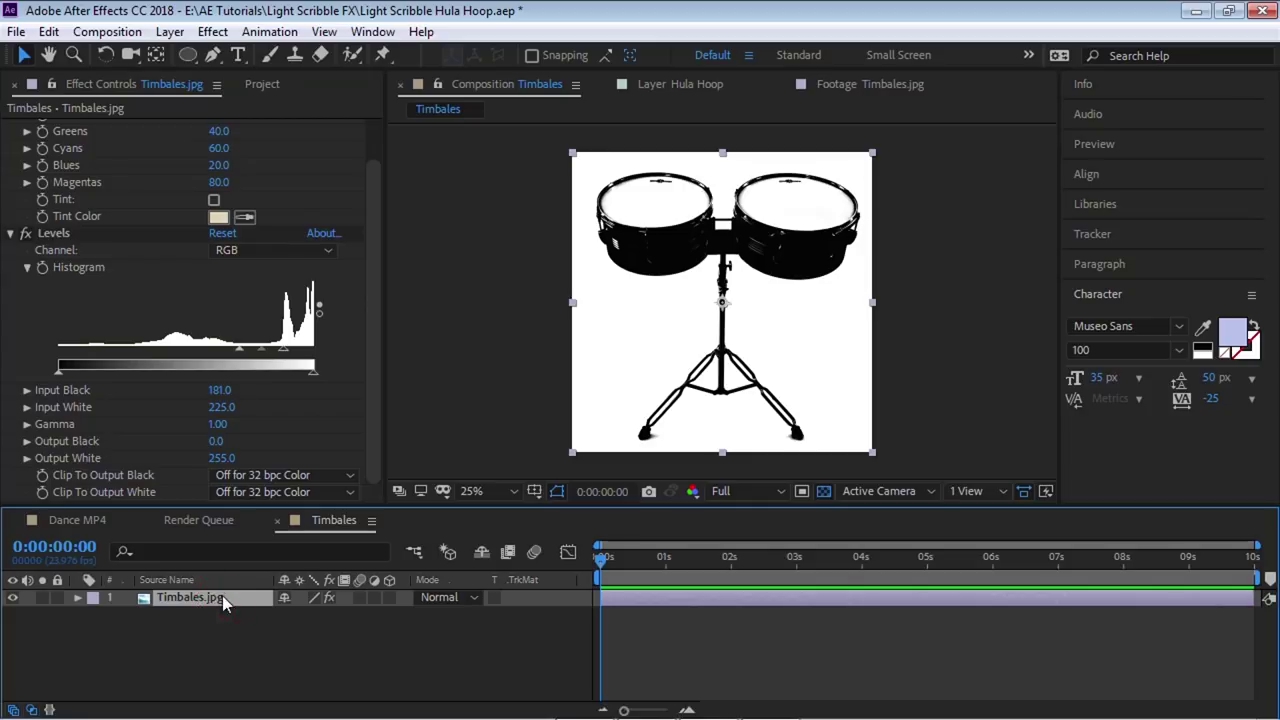
Auto-trace the Timbales.jpg layer's current frame using the Luminance channel, with the result applied to a new layer.
{"action": "left_click", "coordinate": [170, 31]}
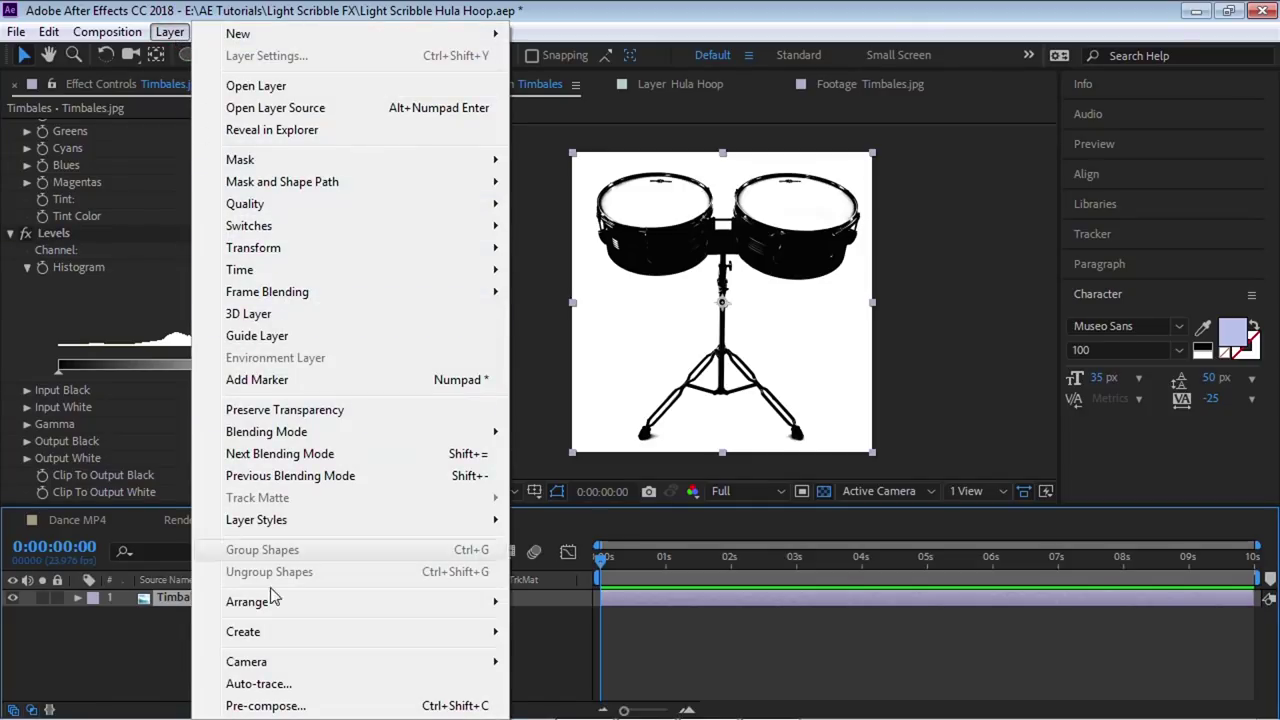
{"action": "left_click", "coordinate": [262, 684]}
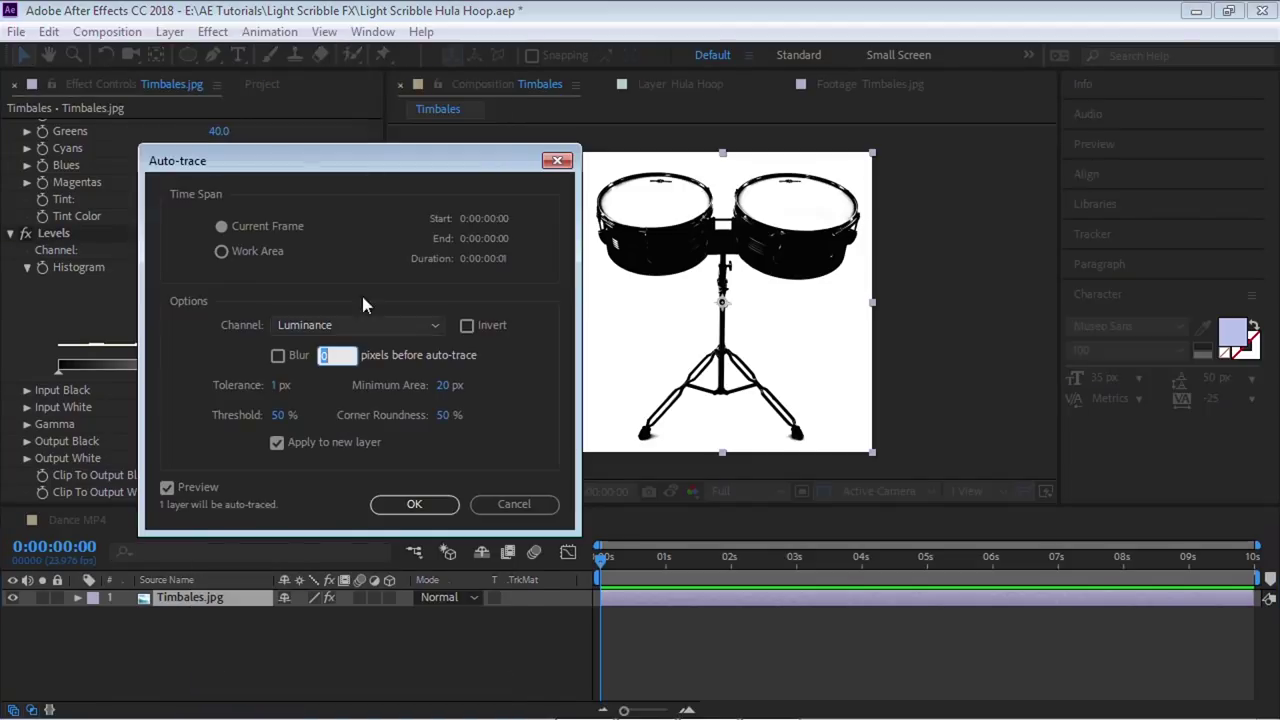
{"action": "left_click", "coordinate": [263, 225]}
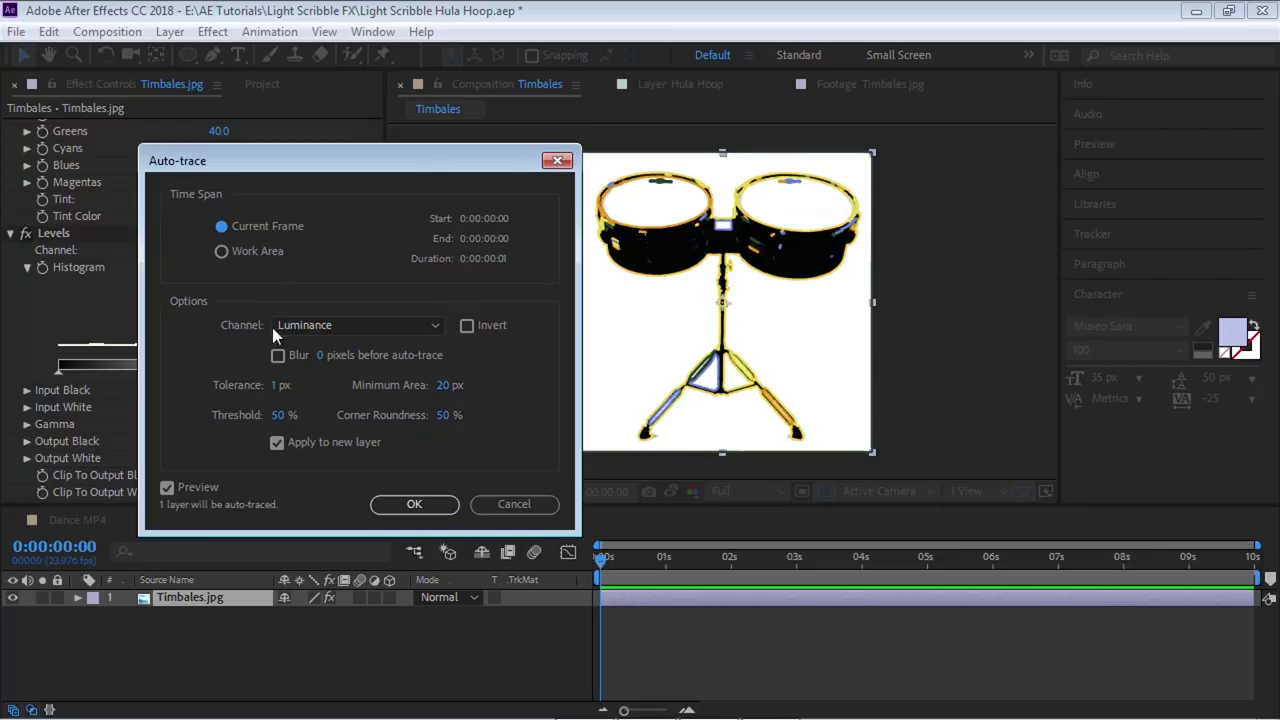
{"action": "left_click", "coordinate": [305, 325]}
{"action": "left_click", "coordinate": [320, 430]}
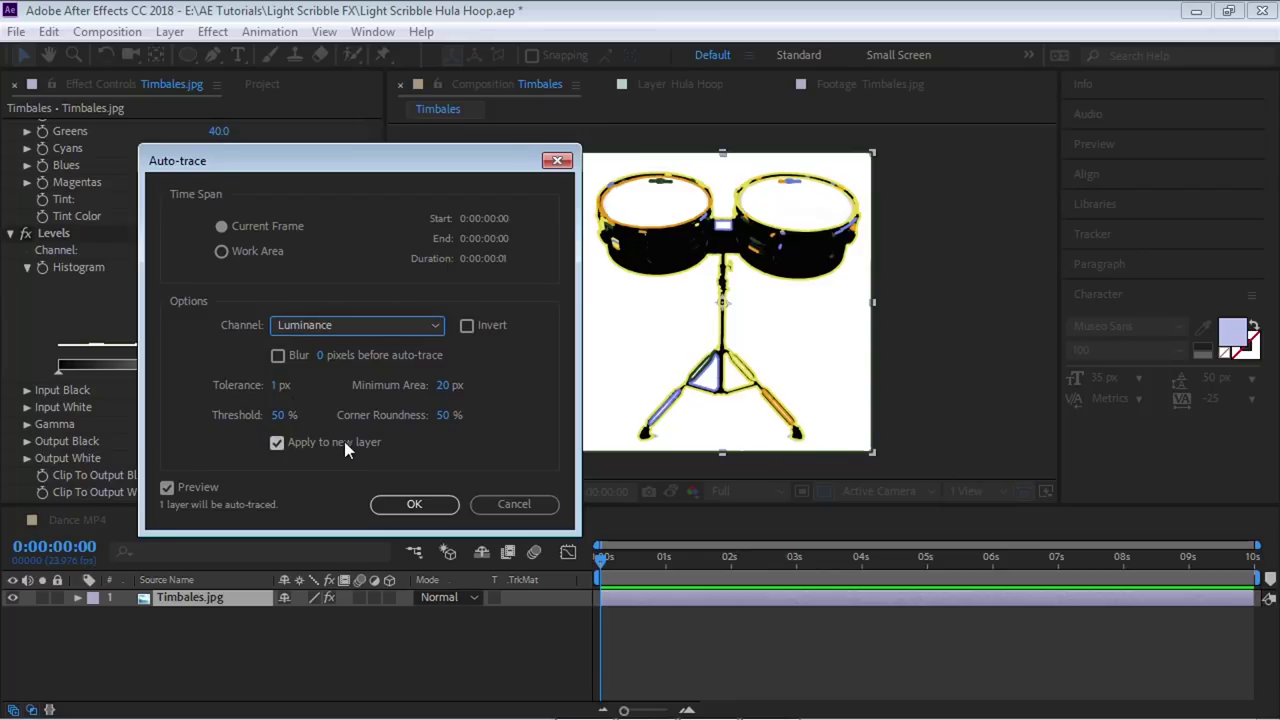
{"action": "left_click", "coordinate": [304, 441]}
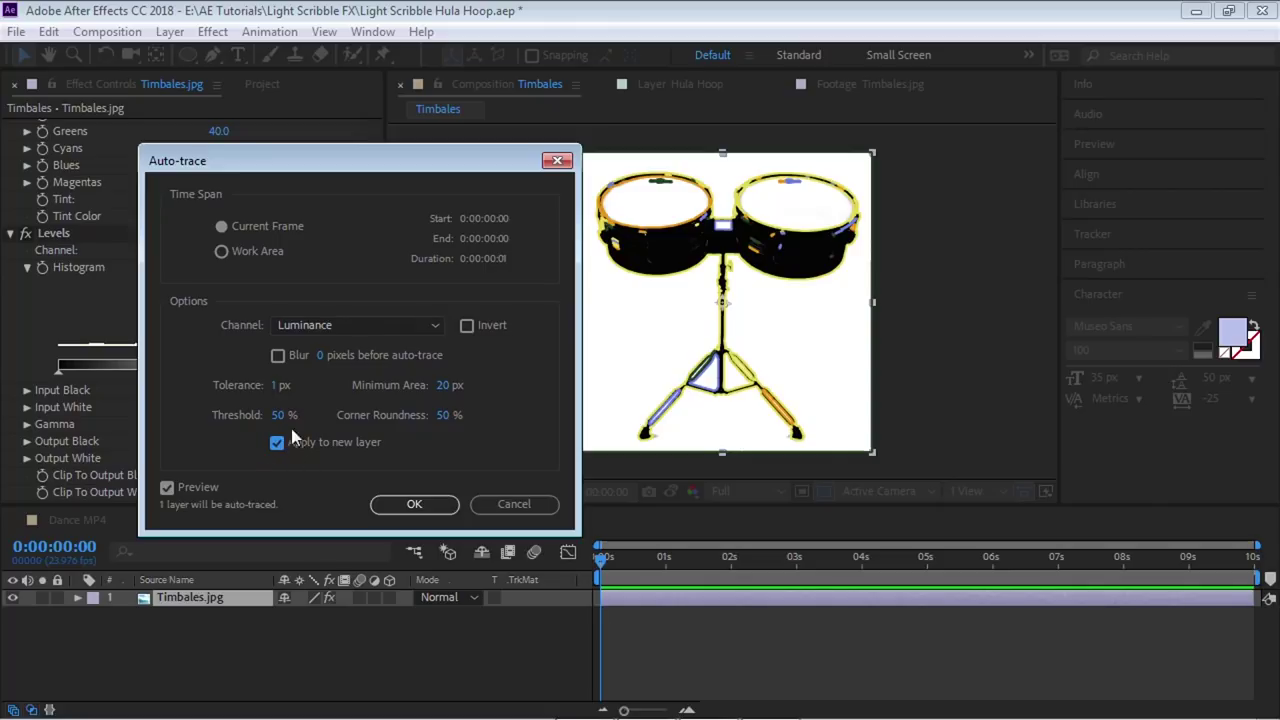
{"action": "left_click", "coordinate": [414, 504]}
Set the mode of all masks on the Auto-traced Timbales.jpg layer to None.
{"action": "left_click", "coordinate": [238, 598]}
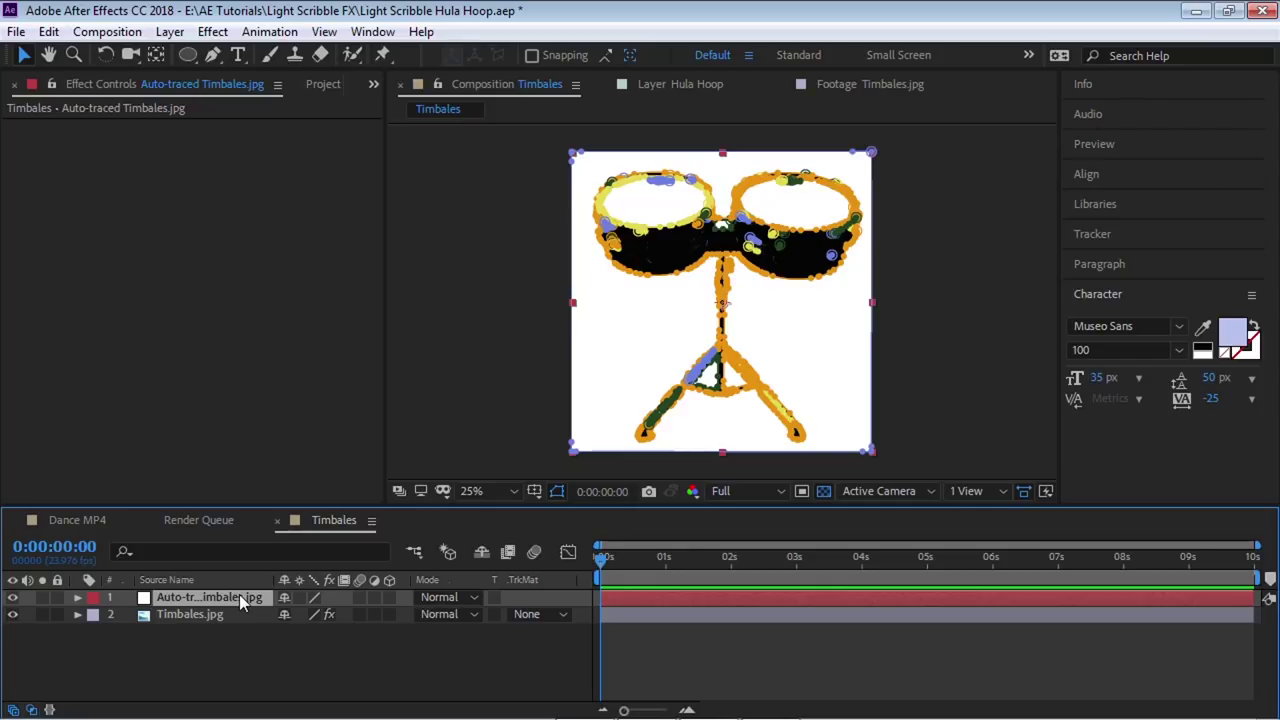
{"action": "left_click", "coordinate": [78, 597]}
{"action": "key", "text": "grave"}
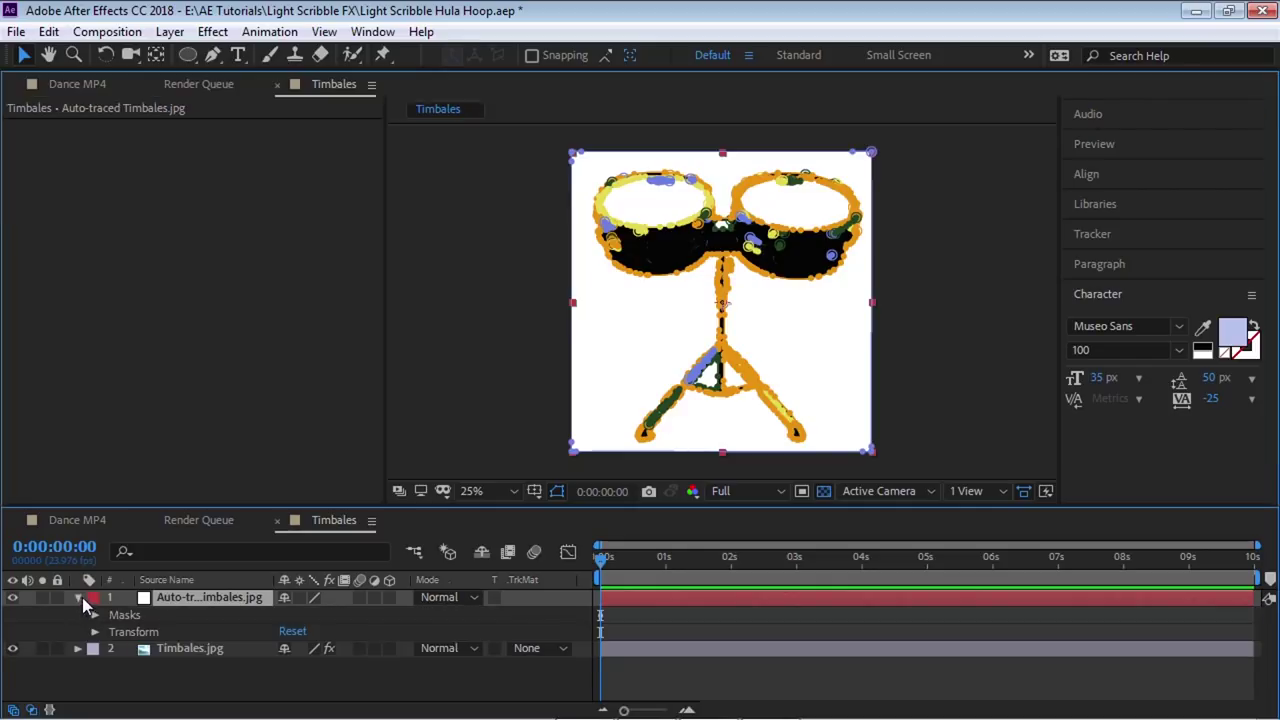
{"action": "left_click", "coordinate": [95, 179]}
{"action": "left_click", "coordinate": [162, 180]}
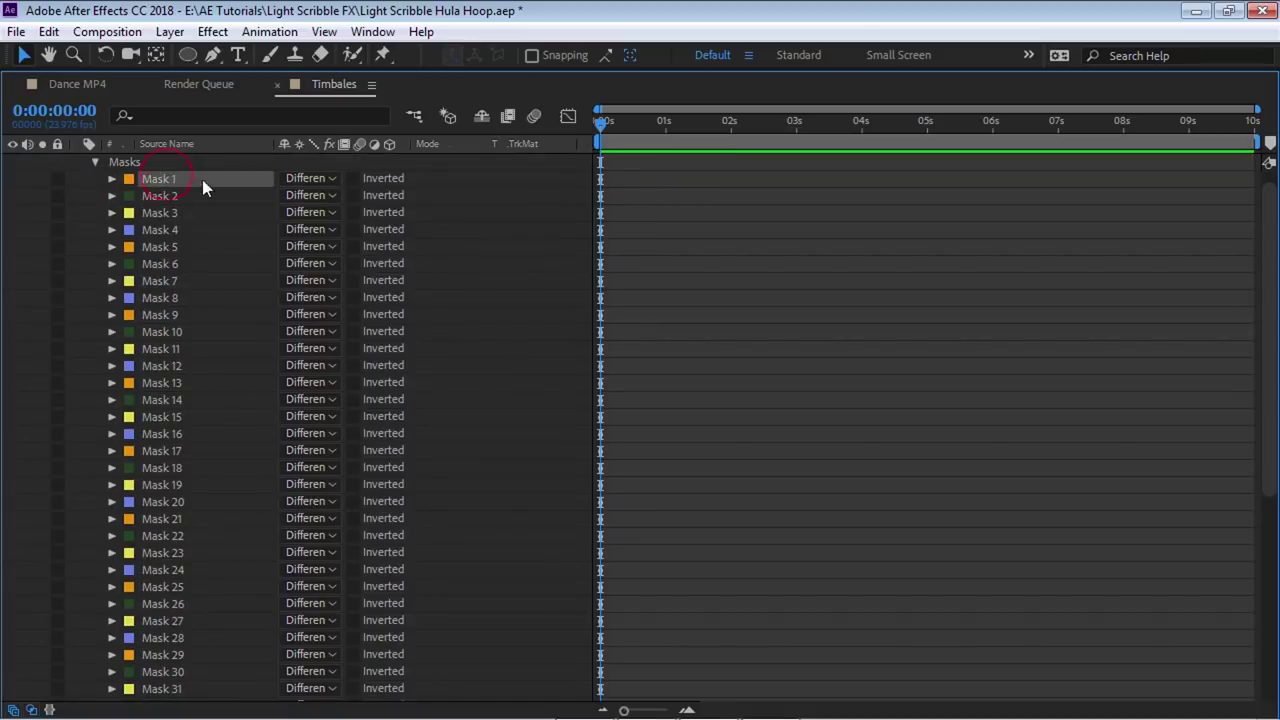
{"action": "left_click_drag", "start_coordinate": [1269, 209], "coordinate": [1258, 442]}
{"action": "left_click", "coordinate": [186, 658], "text": "shift"}
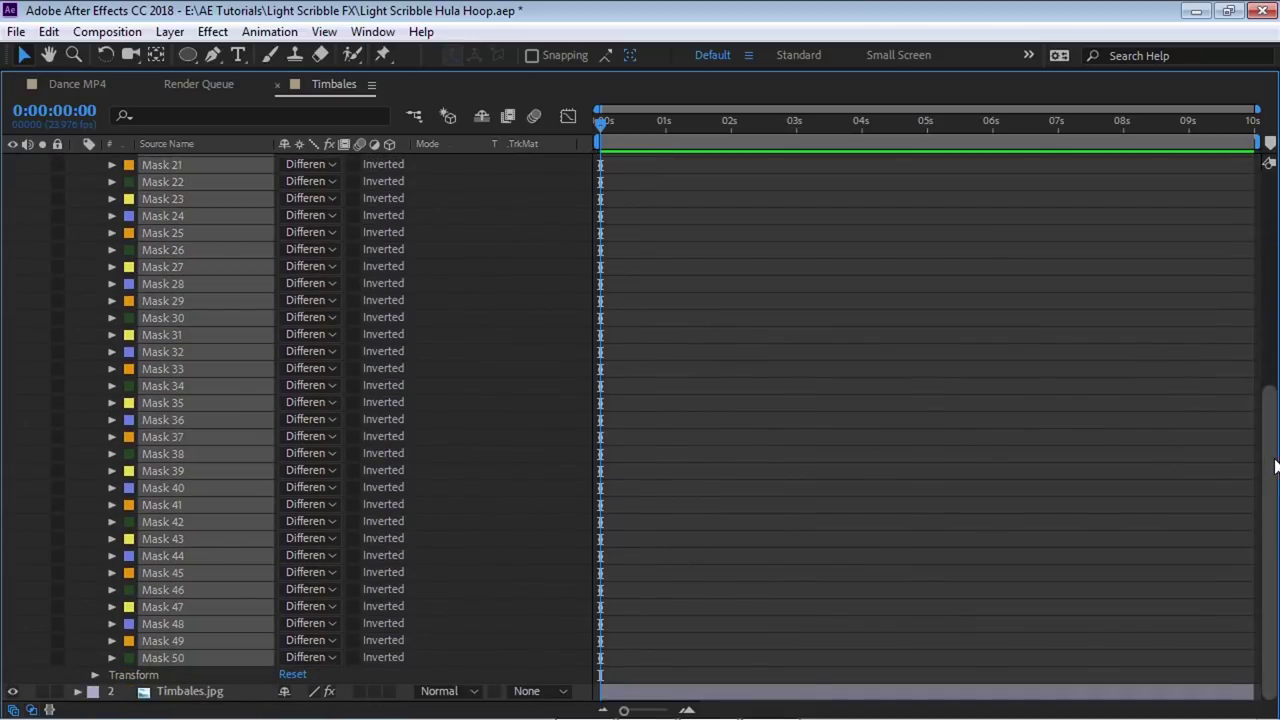
{"action": "left_click_drag", "start_coordinate": [1274, 455], "coordinate": [1264, 226]}
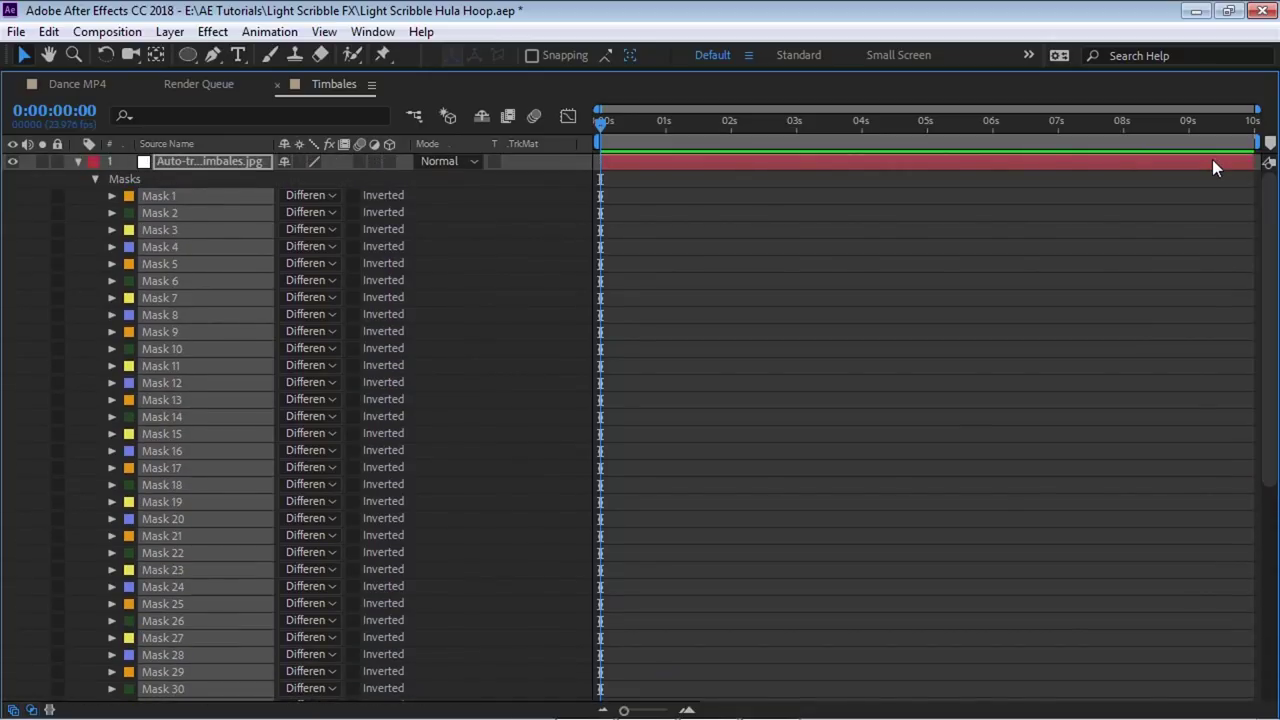
{"action": "left_click", "coordinate": [112, 196]}
{"action": "left_click", "coordinate": [147, 213]}
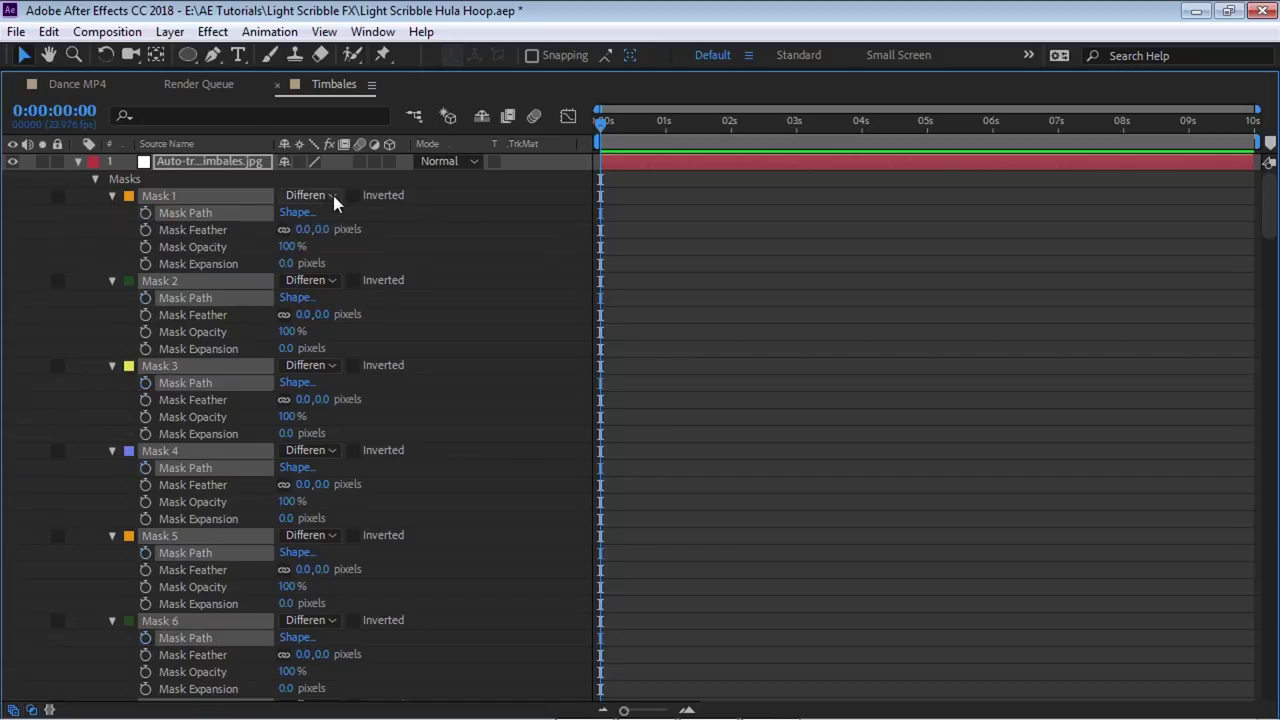
{"action": "left_click", "coordinate": [318, 196]}
{"action": "left_click", "coordinate": [327, 218]}
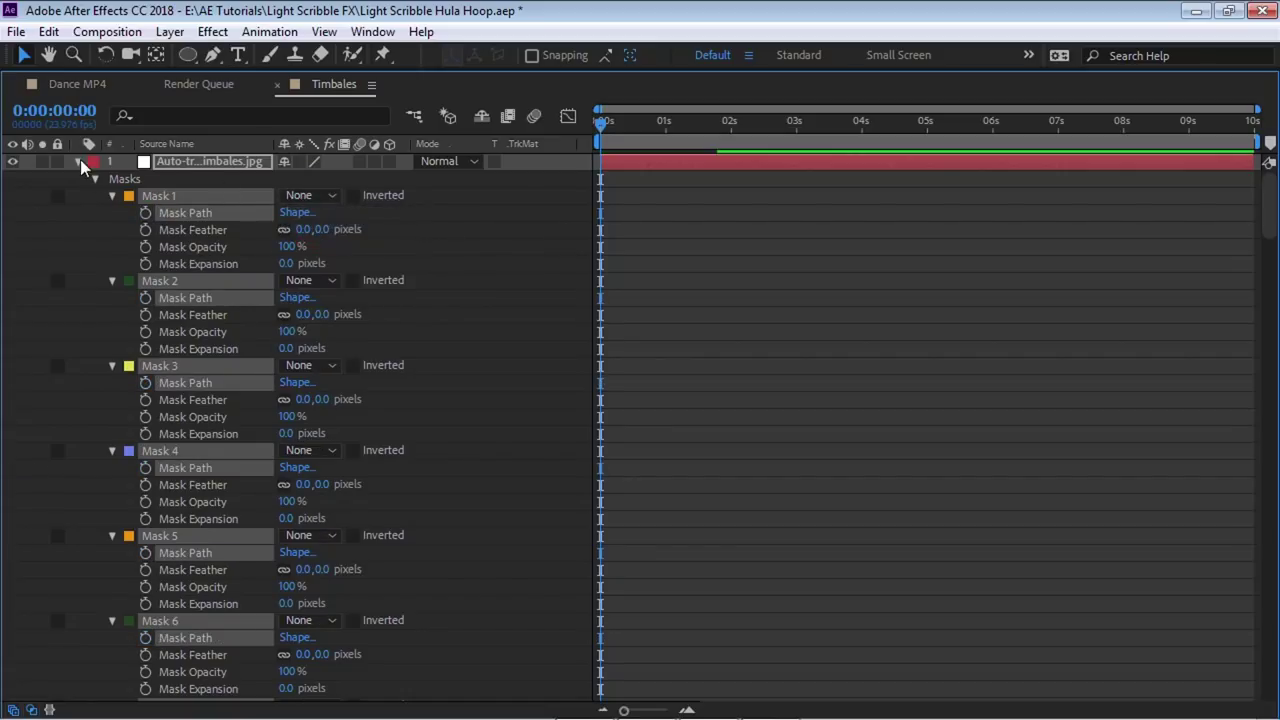
{"action": "left_click", "coordinate": [78, 161]}
{"action": "key", "text": "grave"}
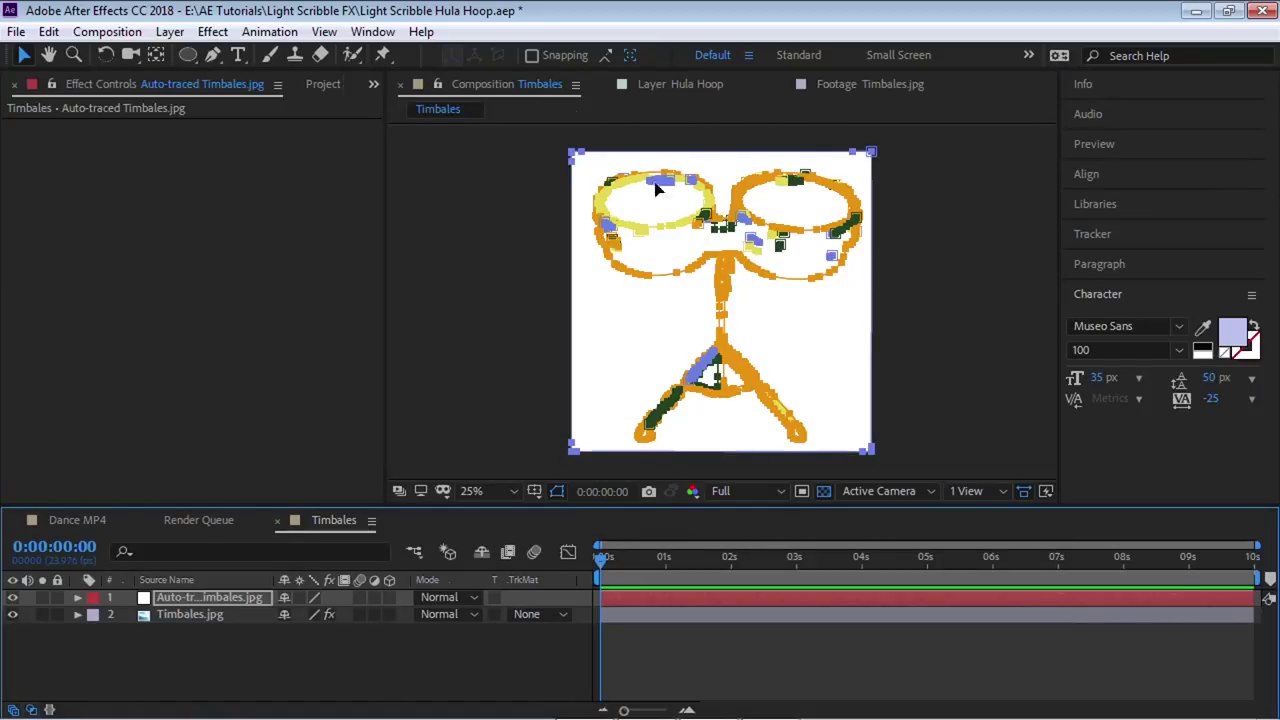
Delete the rectangular mask that runs around the border of the auto-traced image.
{"action": "left_click", "coordinate": [585, 158]}
{"action": "mouse_move", "coordinate": [620, 143]}
{"action": "left_mouse_down"}
{"action": "mouse_move", "coordinate": [912, 168]}
{"action": "mouse_move", "coordinate": [915, 148]}
{"action": "mouse_move", "coordinate": [897, 443]}
{"action": "mouse_move", "coordinate": [849, 460]}
{"action": "mouse_move", "coordinate": [863, 446]}
{"action": "mouse_move", "coordinate": [582, 448]}
{"action": "mouse_move", "coordinate": [549, 423]}
{"action": "mouse_move", "coordinate": [571, 446]}
{"action": "left_mouse_up"}
{"action": "key", "text": "ctrl+z"}
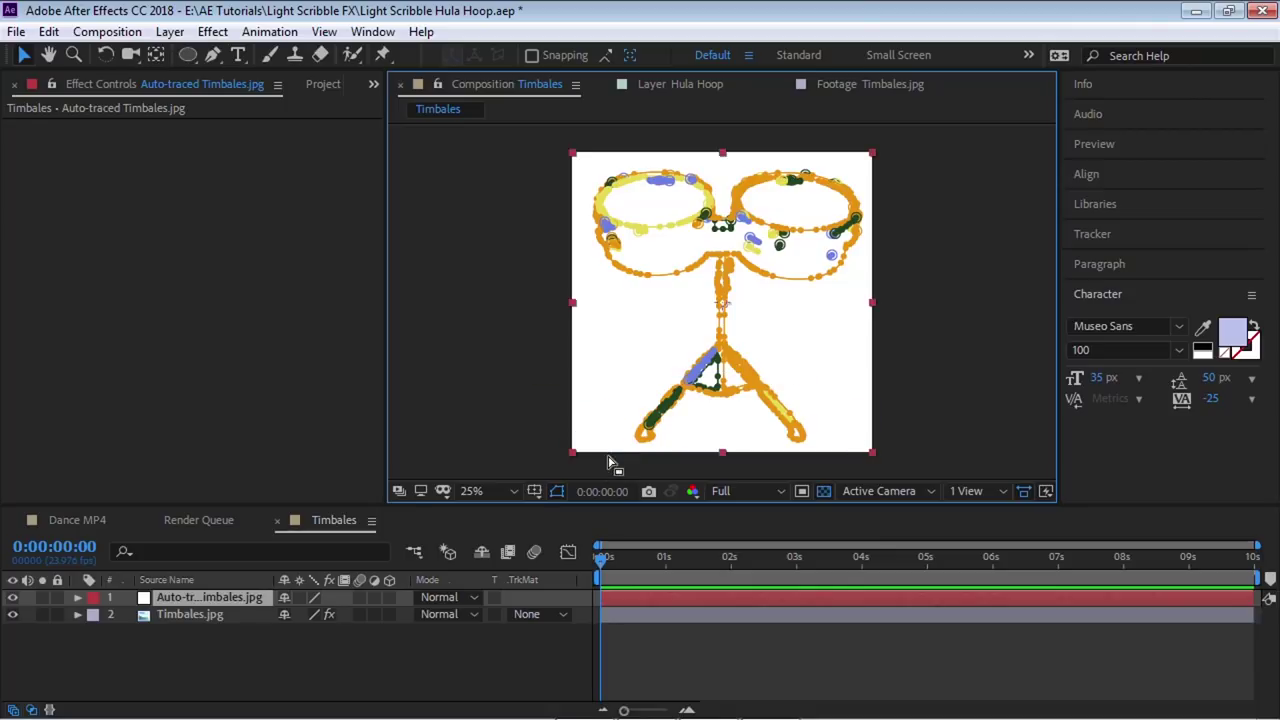
Hide the original Timbales.jpg layer, keeping the auto-traced layer visible.
{"action": "left_click", "coordinate": [176, 613]}
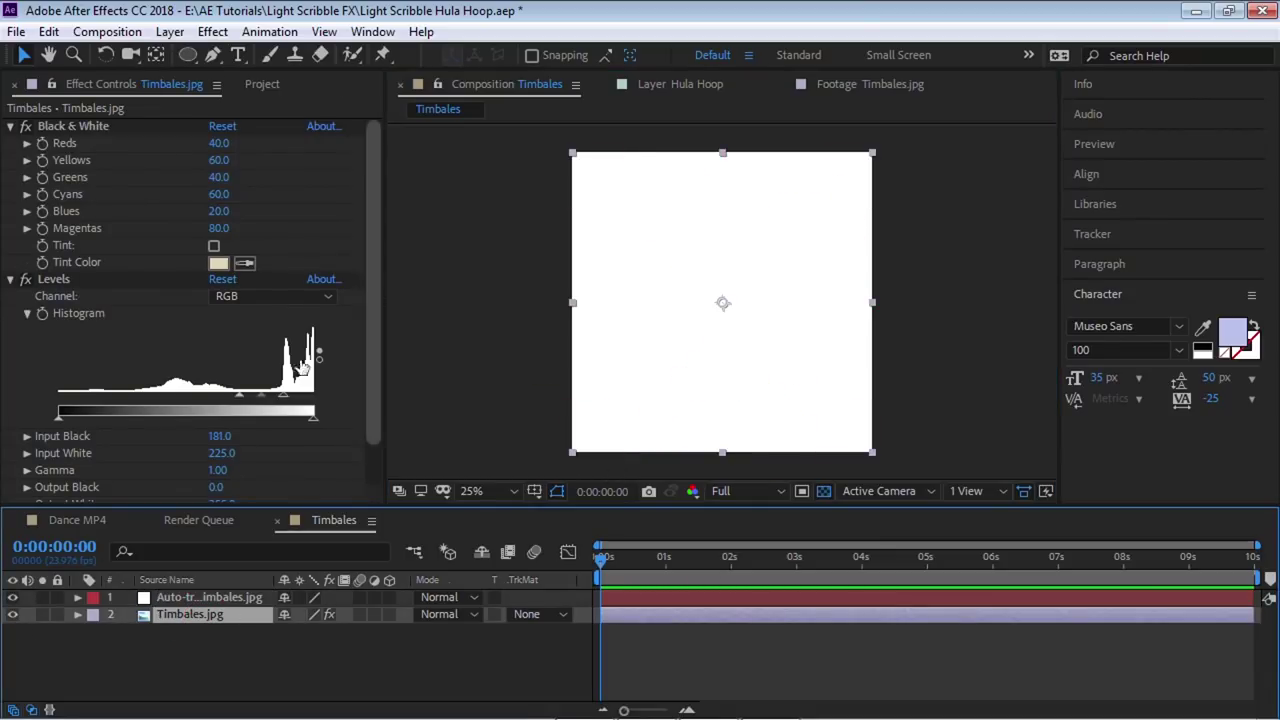
{"action": "left_click", "coordinate": [13, 597]}
{"action": "left_click", "coordinate": [14, 614]}
{"action": "left_click", "coordinate": [13, 597]}
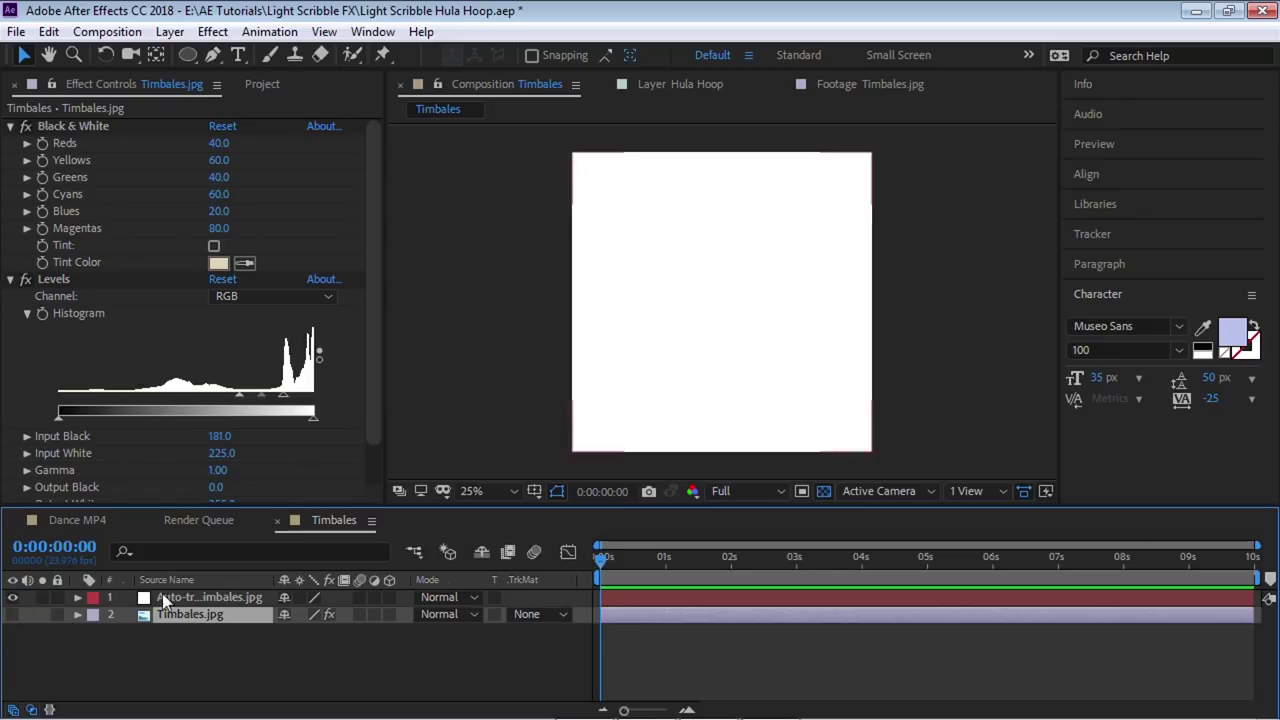
Apply the Stroke effect to the Auto-traced Timbales.jpg layer and enable All Masks.
{"action": "left_click", "coordinate": [240, 597]}
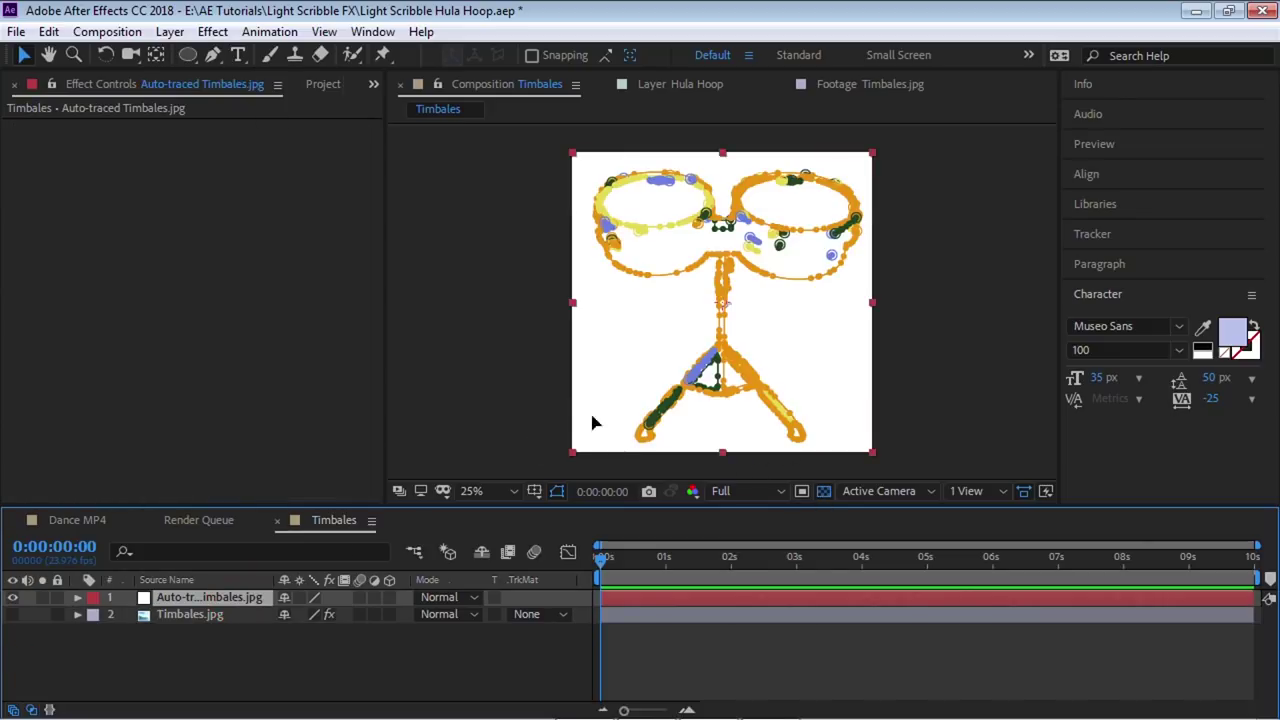
{"action": "left_click", "coordinate": [213, 31]}
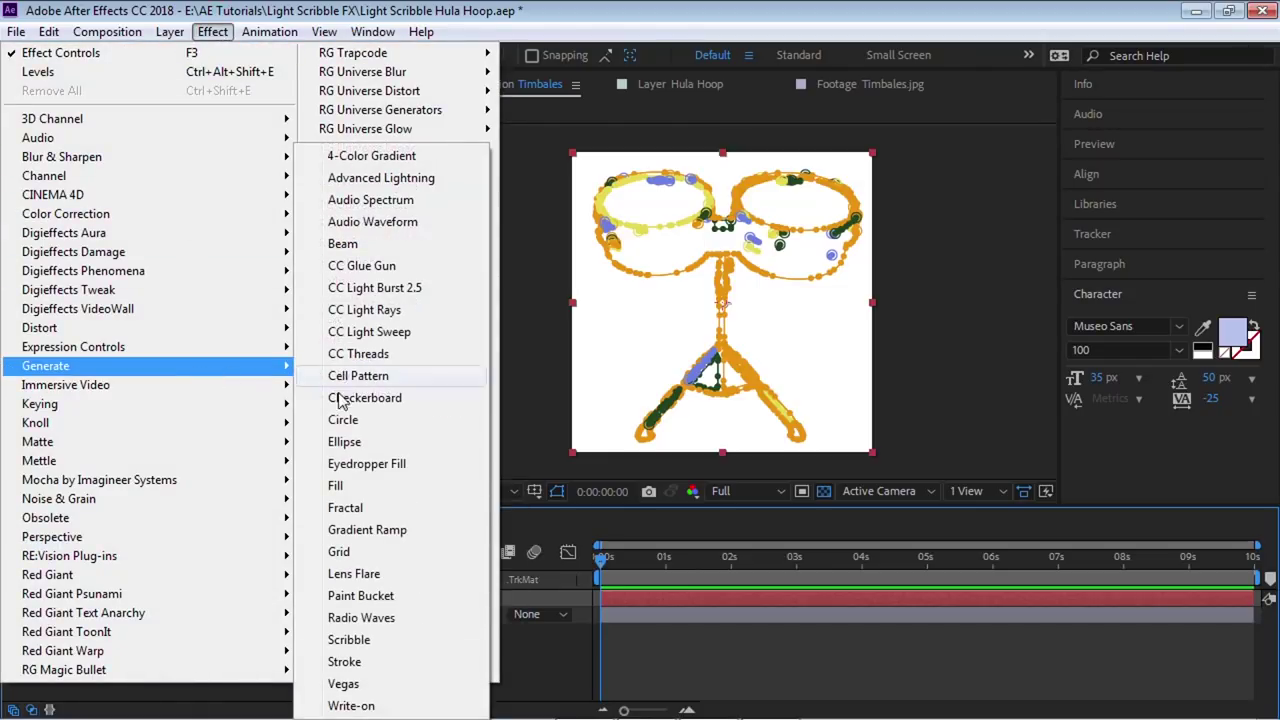
{"action": "left_click", "coordinate": [362, 661]}
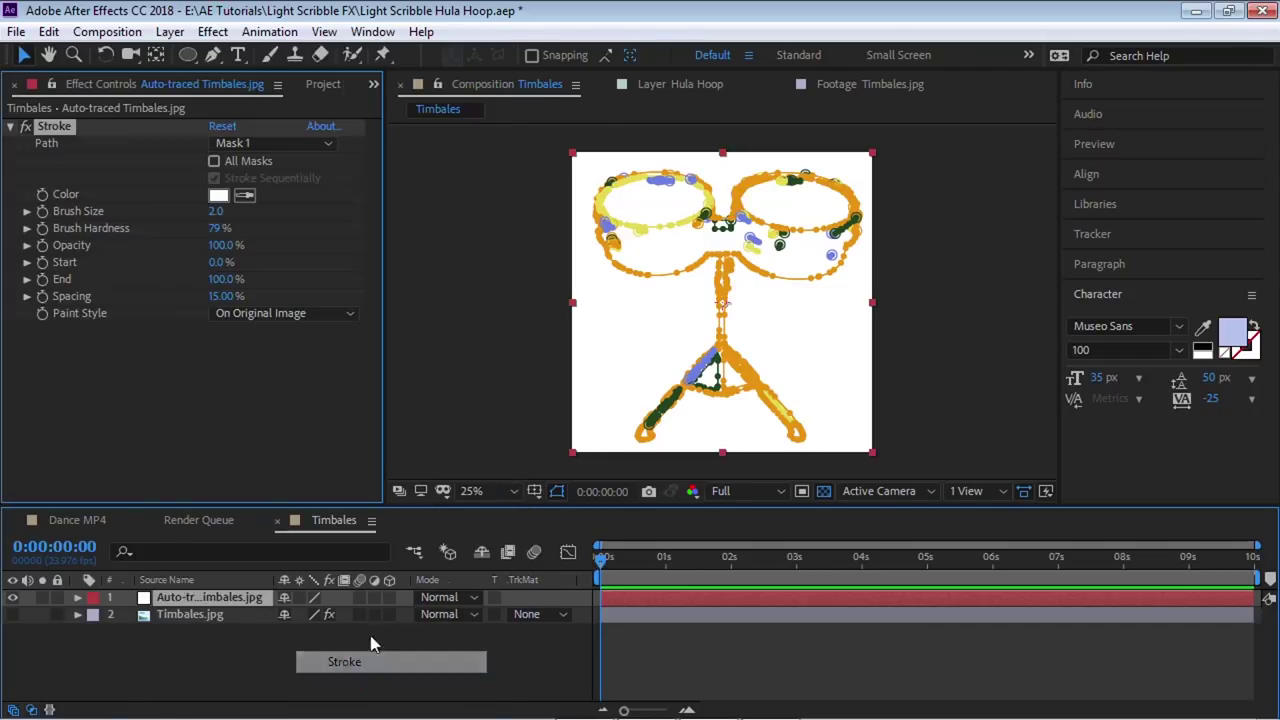
{"action": "left_click", "coordinate": [239, 145]}
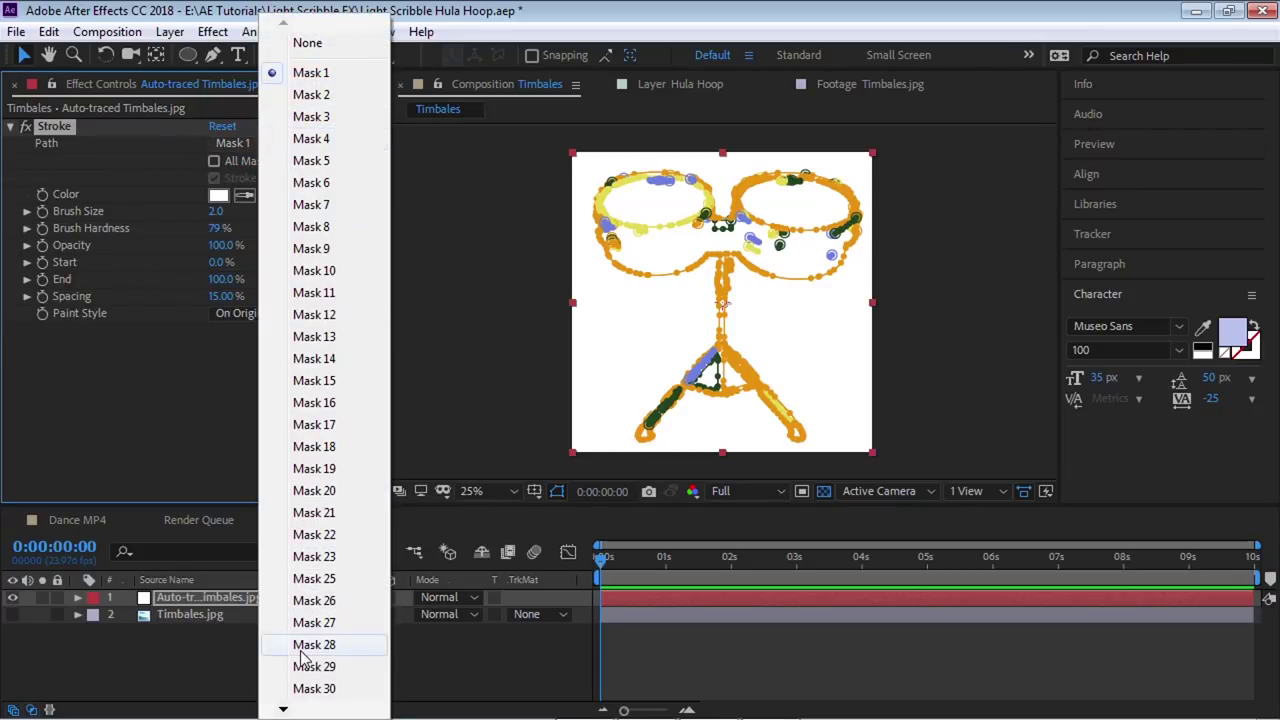
{"action": "left_click", "coordinate": [237, 17]}
{"action": "left_click", "coordinate": [214, 162]}
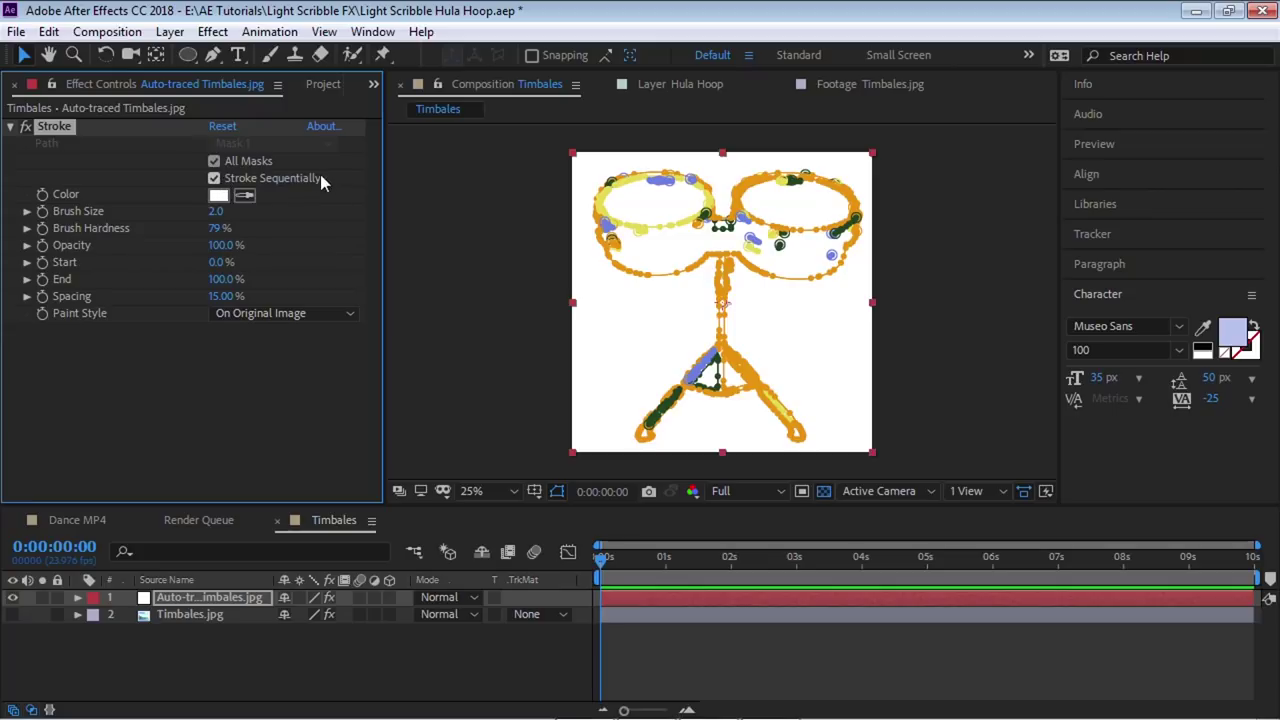
Set the Stroke effect's color to a light blue.
{"action": "left_click", "coordinate": [219, 195]}
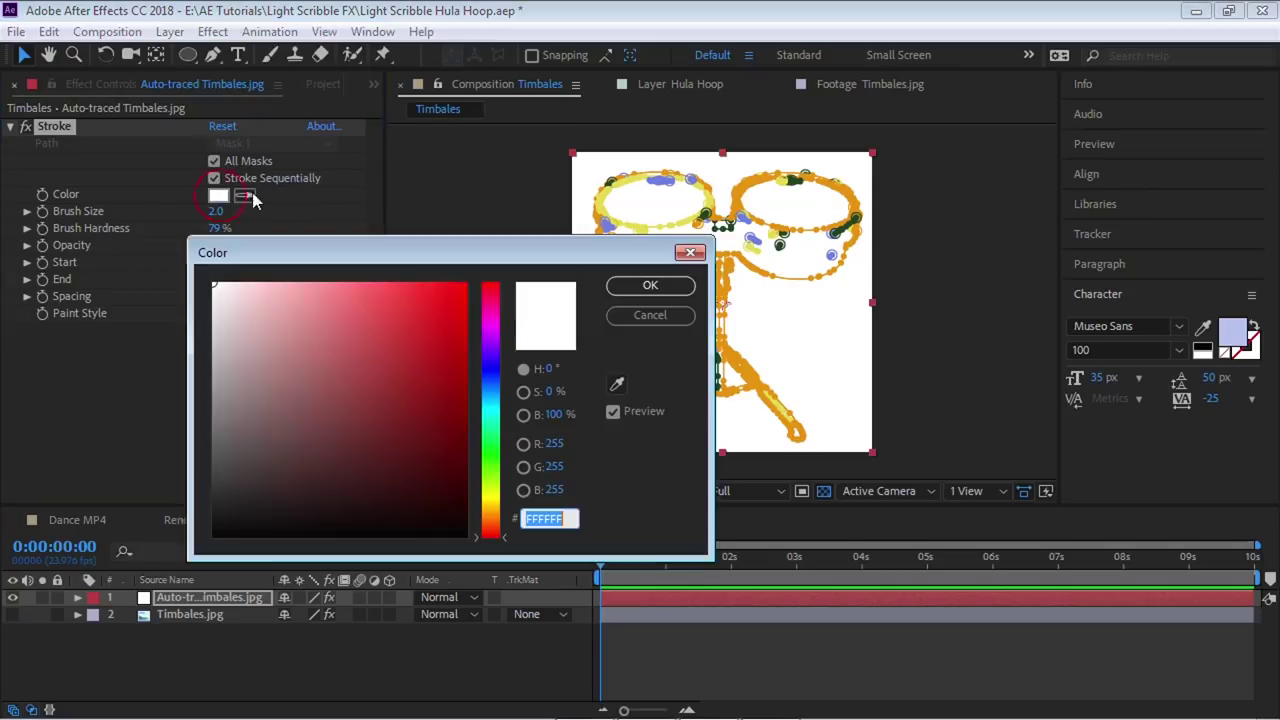
{"action": "left_click", "coordinate": [490, 387]}
{"action": "left_click", "coordinate": [420, 297]}
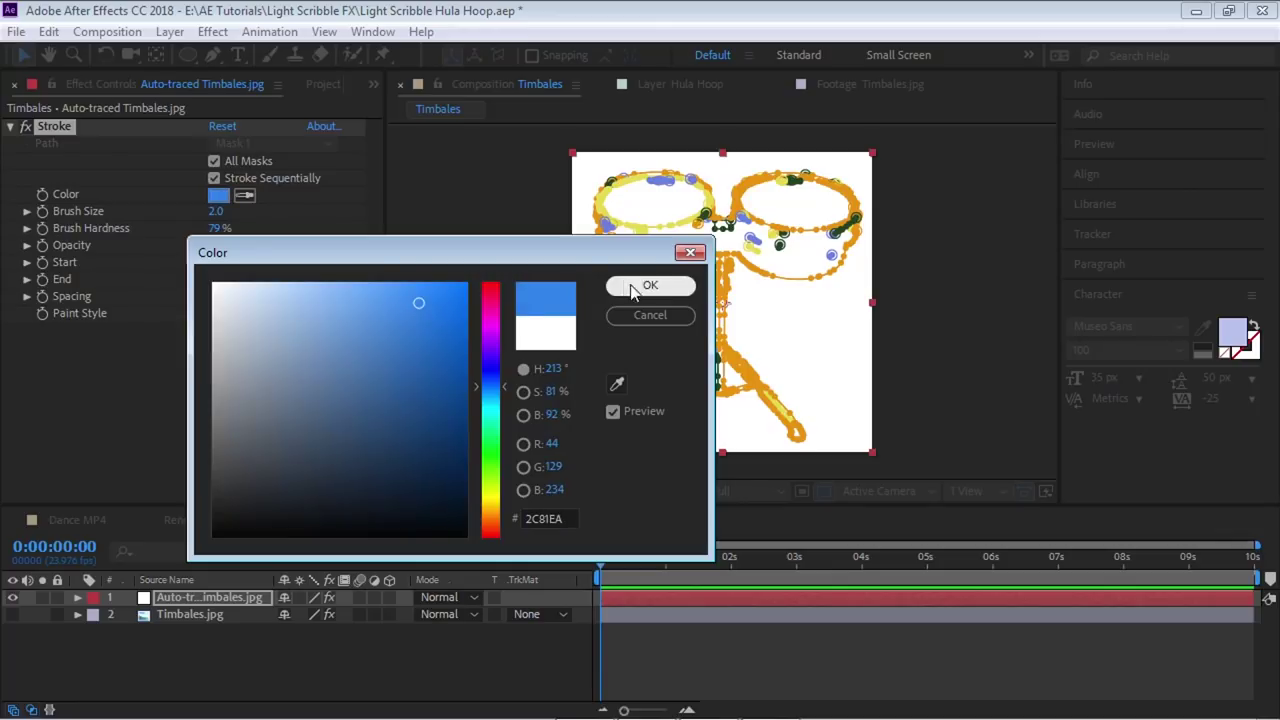
{"action": "left_click", "coordinate": [366, 287]}
{"action": "left_click", "coordinate": [648, 286]}
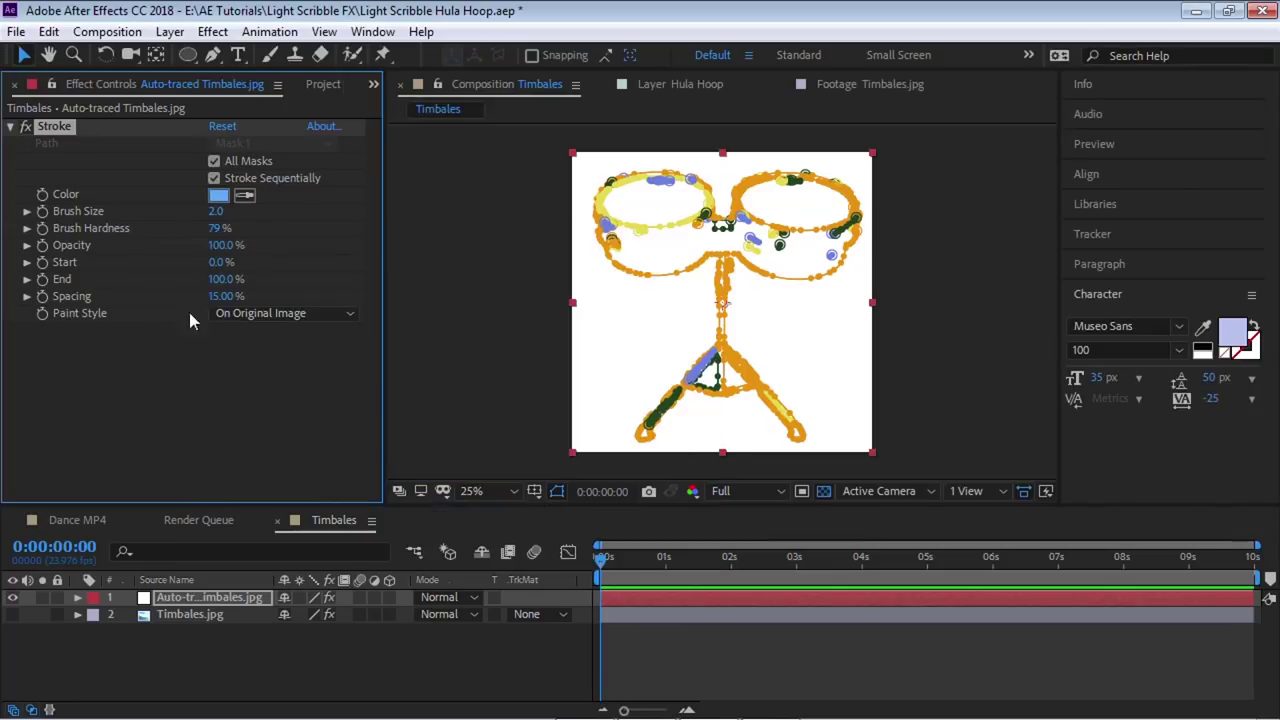
Set the Stroke effect's Paint Style to On Transparent and check the outline with the transparency grid off and on.
{"action": "left_click", "coordinate": [271, 312]}
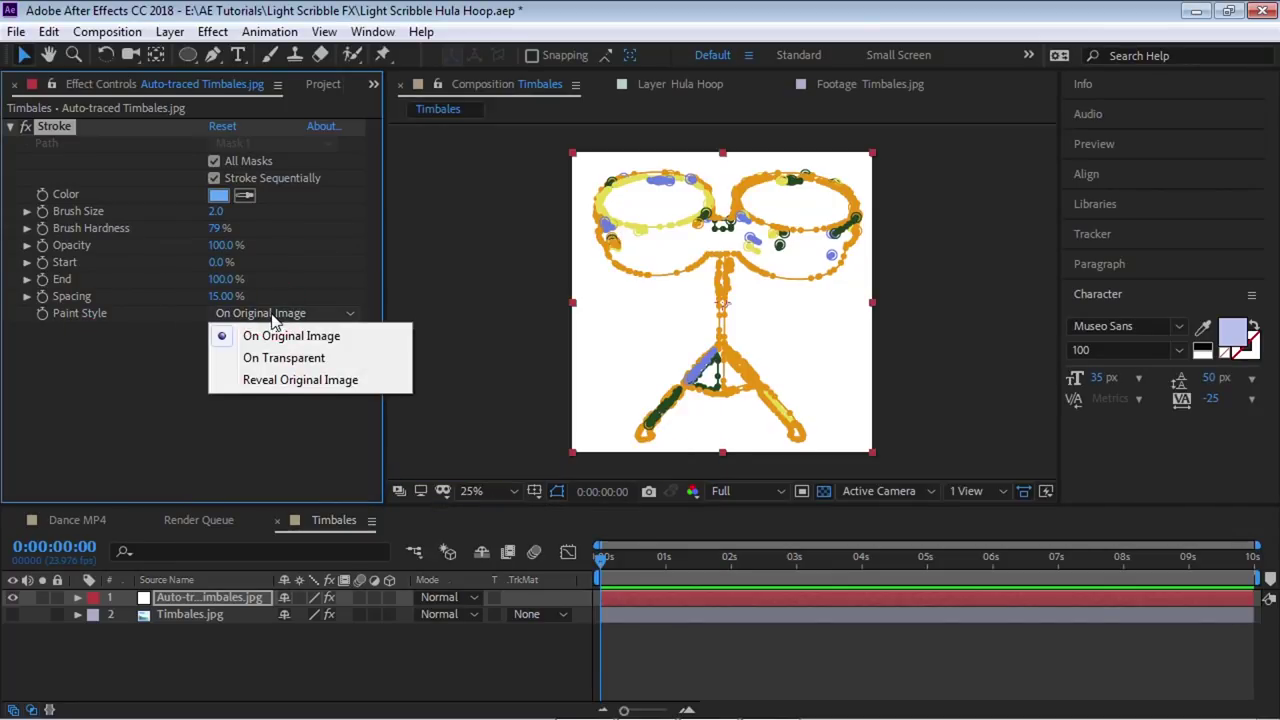
{"action": "left_click", "coordinate": [286, 358]}
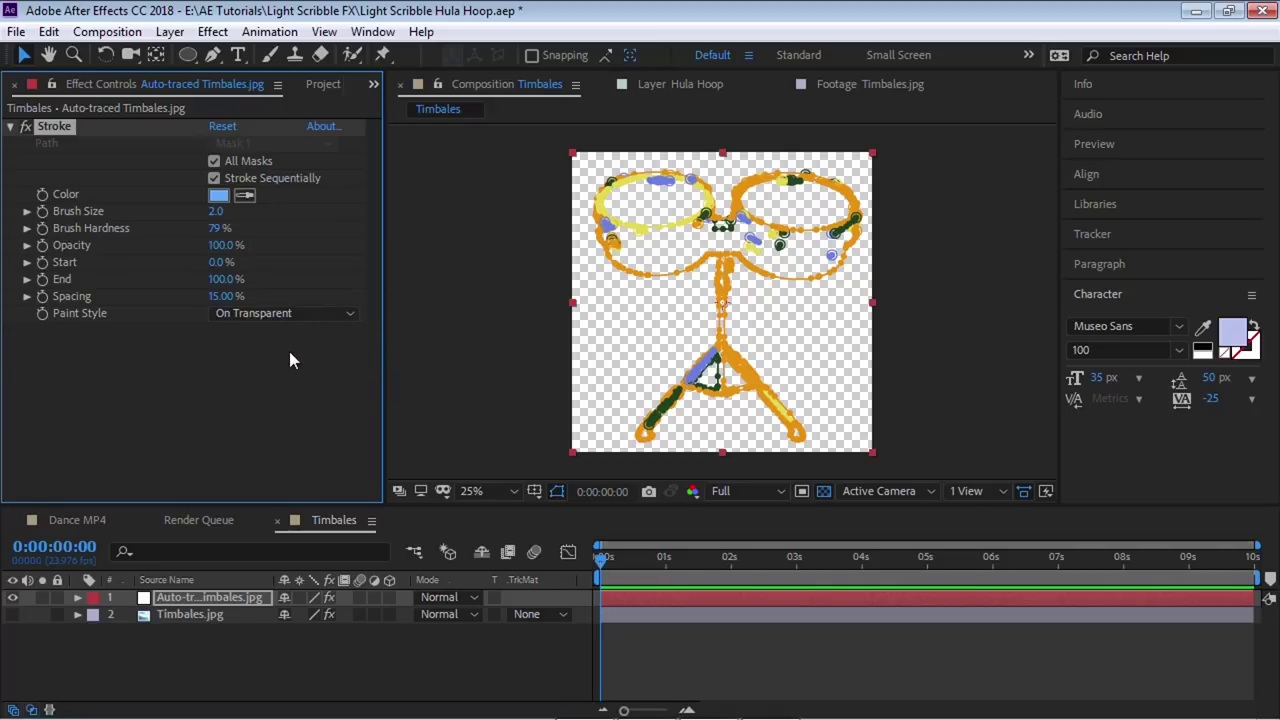
{"action": "left_click", "coordinate": [825, 492]}
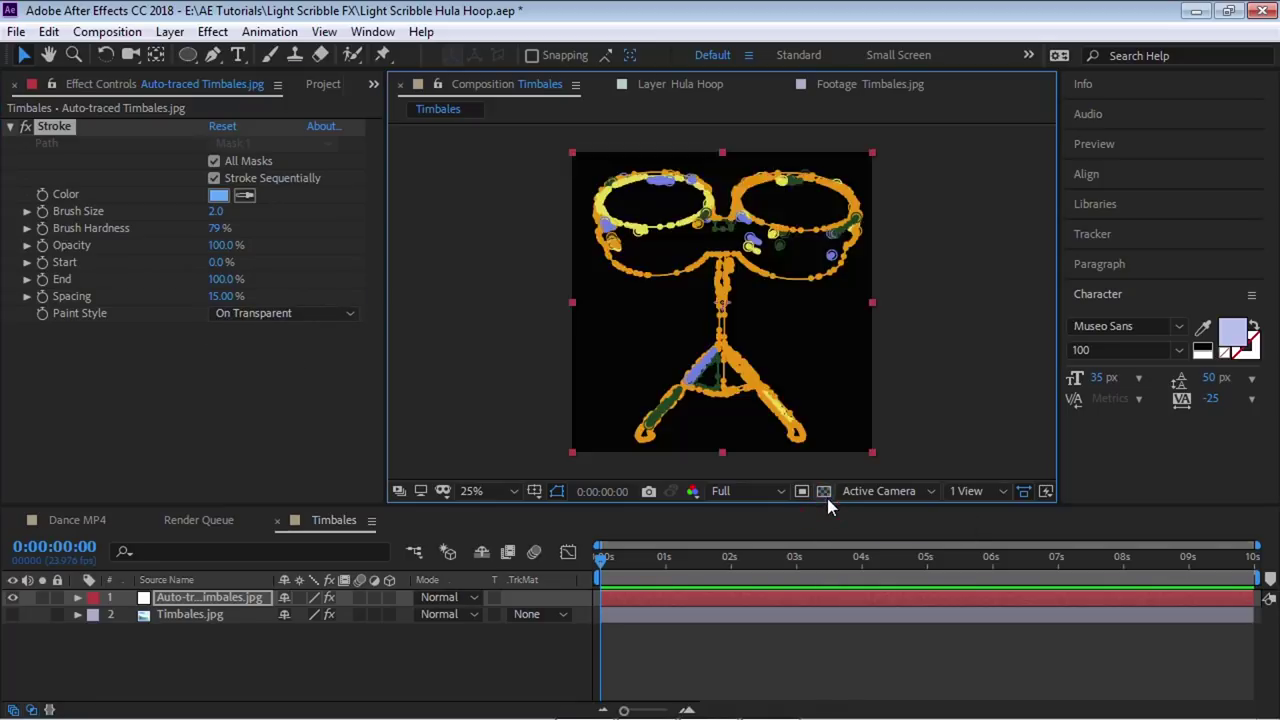
{"action": "left_click", "coordinate": [824, 490]}
{"action": "left_click", "coordinate": [533, 695]}
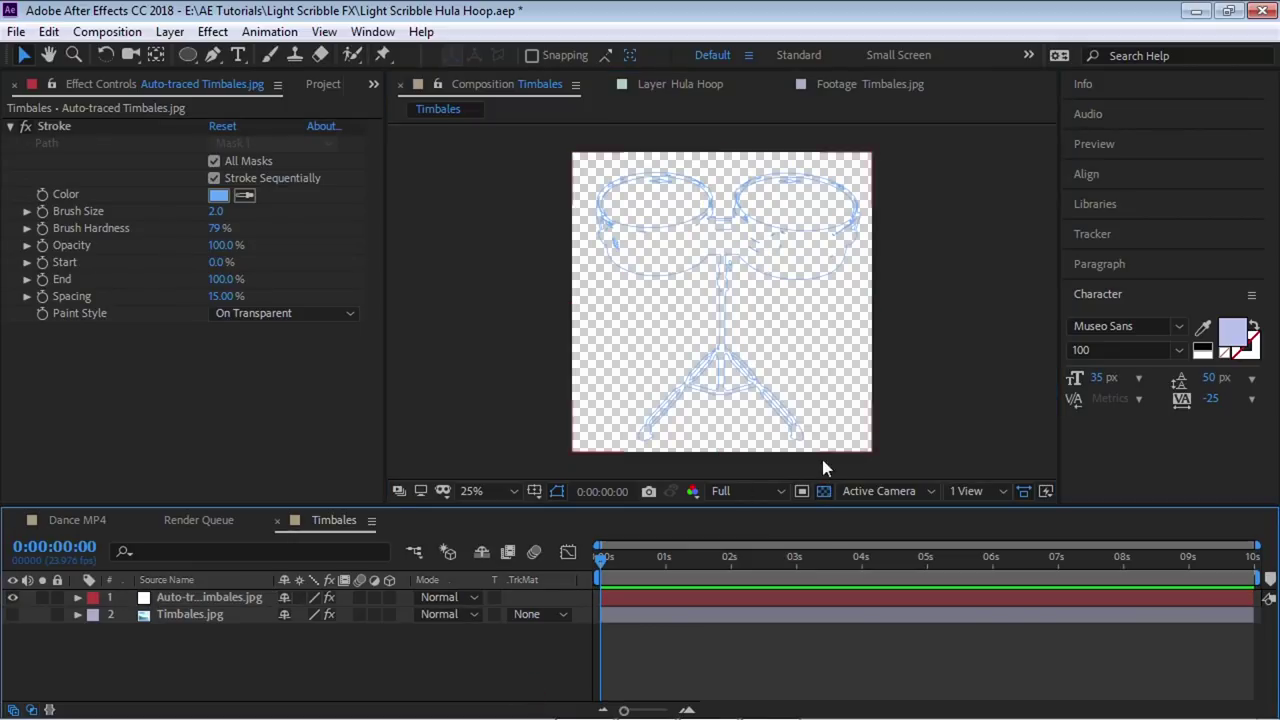
Set the Stroke effect's Brush Size to 5 and Brush Hardness to 100%.
{"action": "scroll", "coordinate": [826, 299], "scroll_direction": "up", "scroll_amount": 2}
{"action": "scroll", "coordinate": [777, 214], "scroll_direction": "down", "scroll_amount": 1}
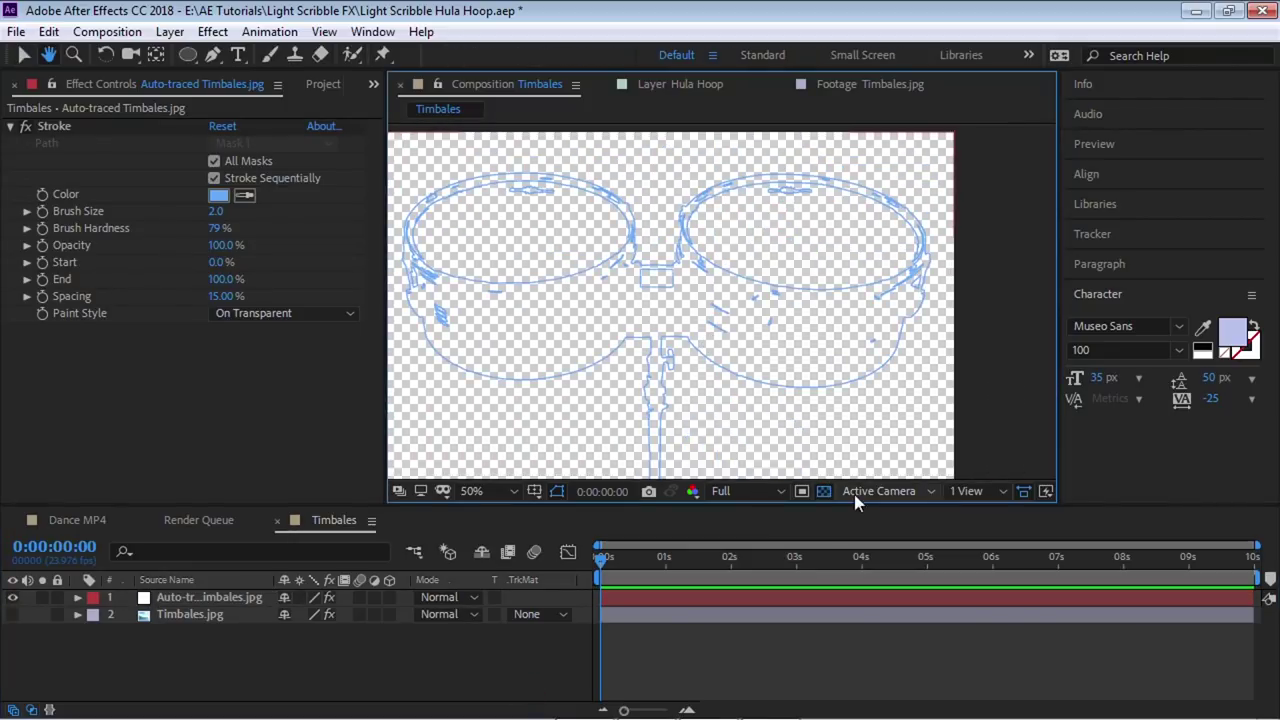
{"action": "left_click", "coordinate": [218, 211]}
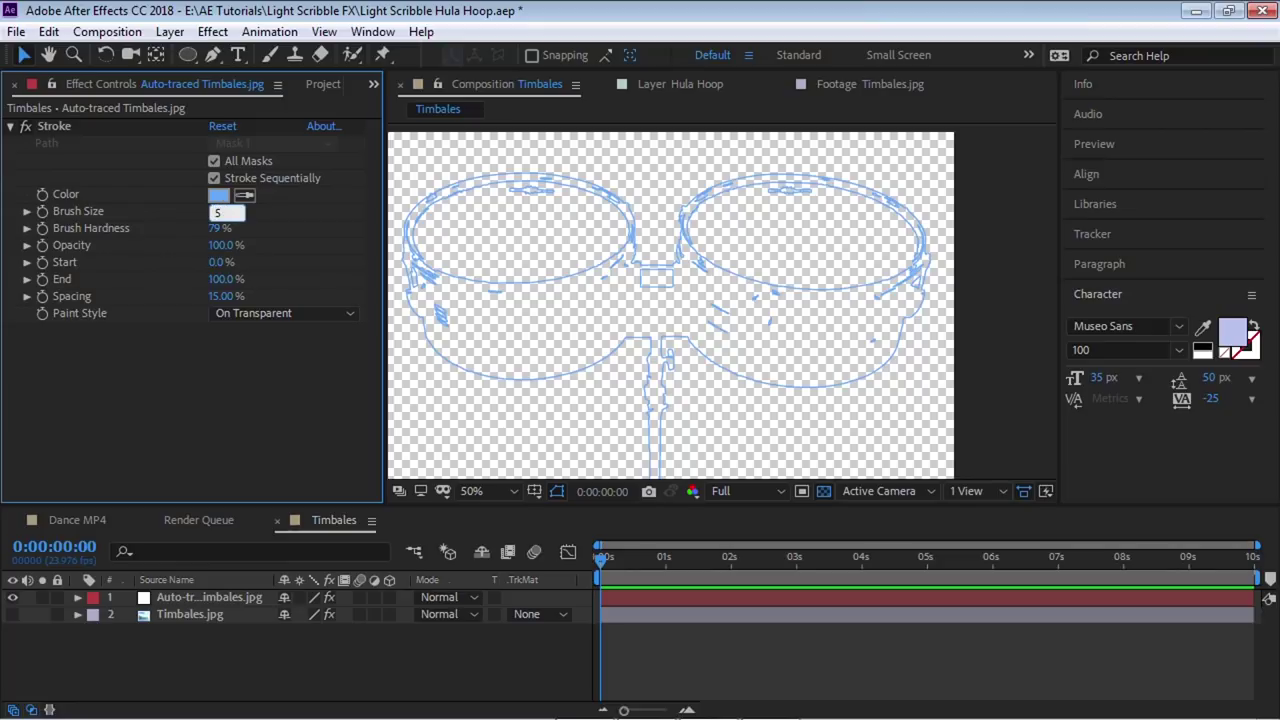
{"action": "key", "text": "Return"}
{"action": "left_click", "coordinate": [253, 370]}
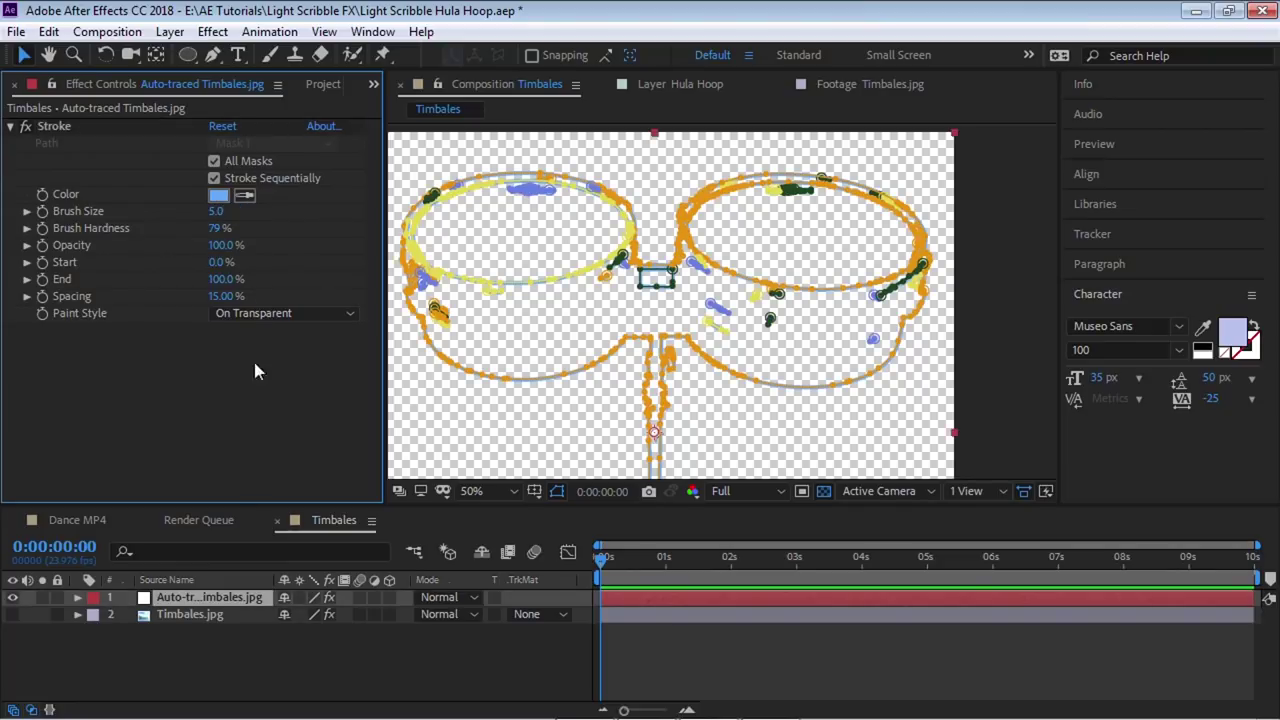
{"action": "left_click", "coordinate": [340, 676]}
{"action": "left_click", "coordinate": [218, 228]}
{"action": "type", "text": "1"}
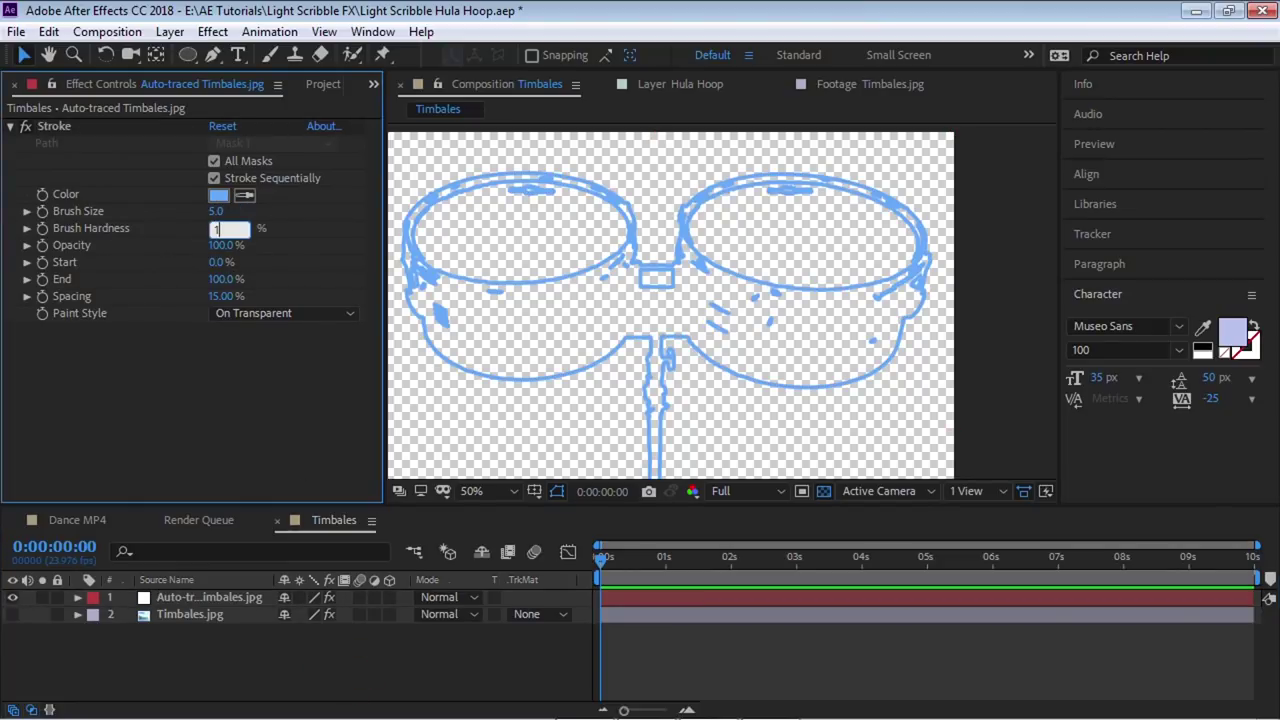
{"action": "type", "text": "00"}
{"action": "key", "text": "Return"}
Turn off the transparency grid to examine the full timbales outline against the black background.
{"action": "left_click", "coordinate": [751, 391]}
{"action": "left_click_drag", "start_coordinate": [751, 391], "coordinate": [797, 359]}
{"action": "left_click", "coordinate": [824, 491]}
{"action": "left_click", "coordinate": [497, 653]}
{"action": "key", "text": "comma"}
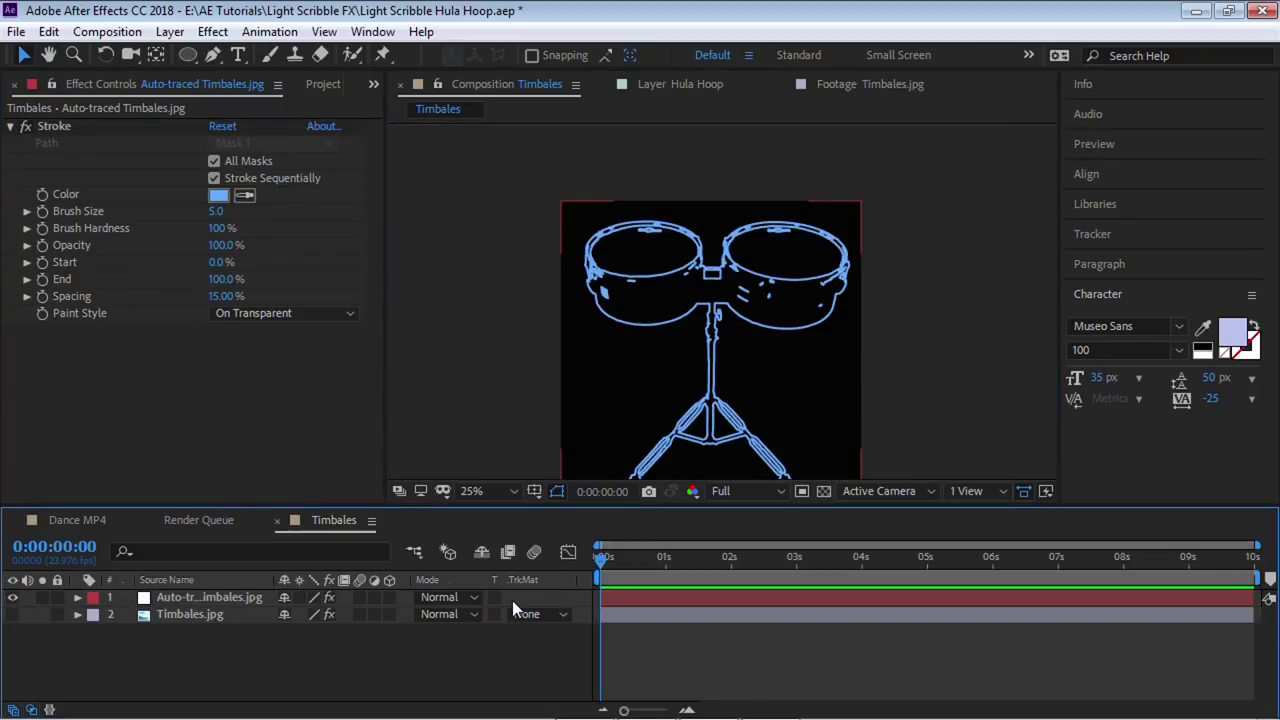
{"action": "key", "text": "v"}
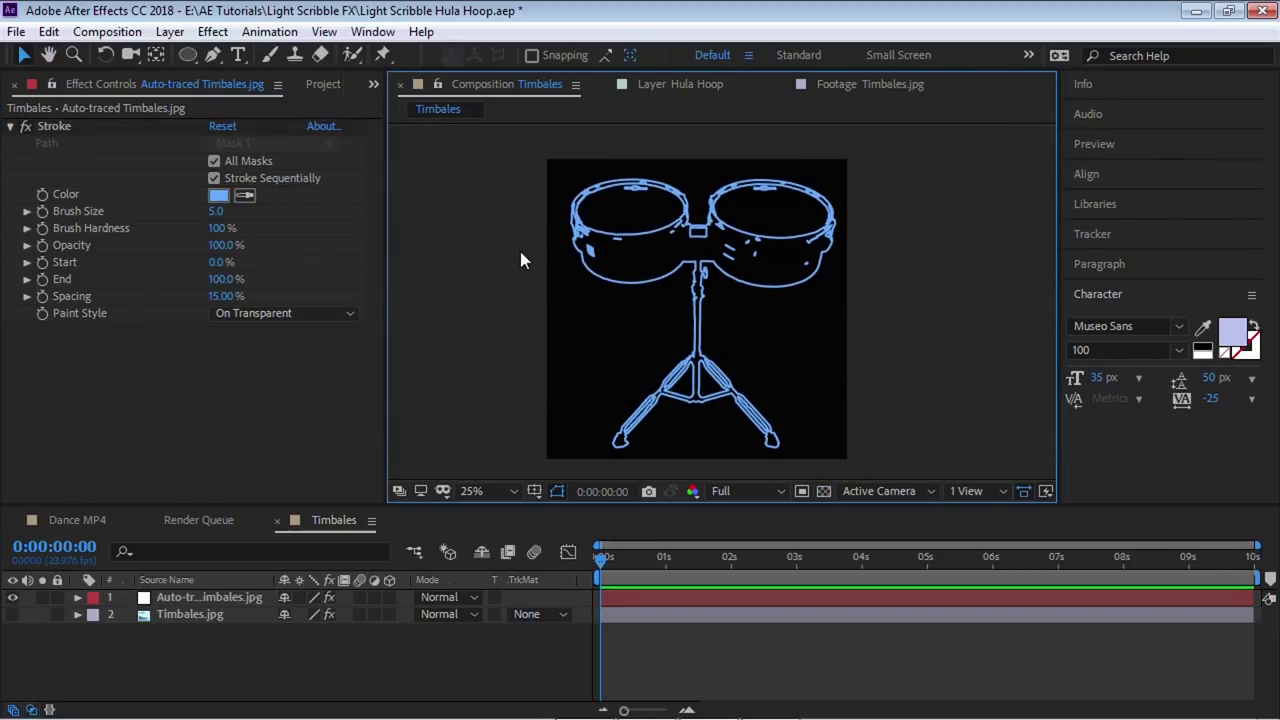
{"action": "left_click", "coordinate": [67, 279]}
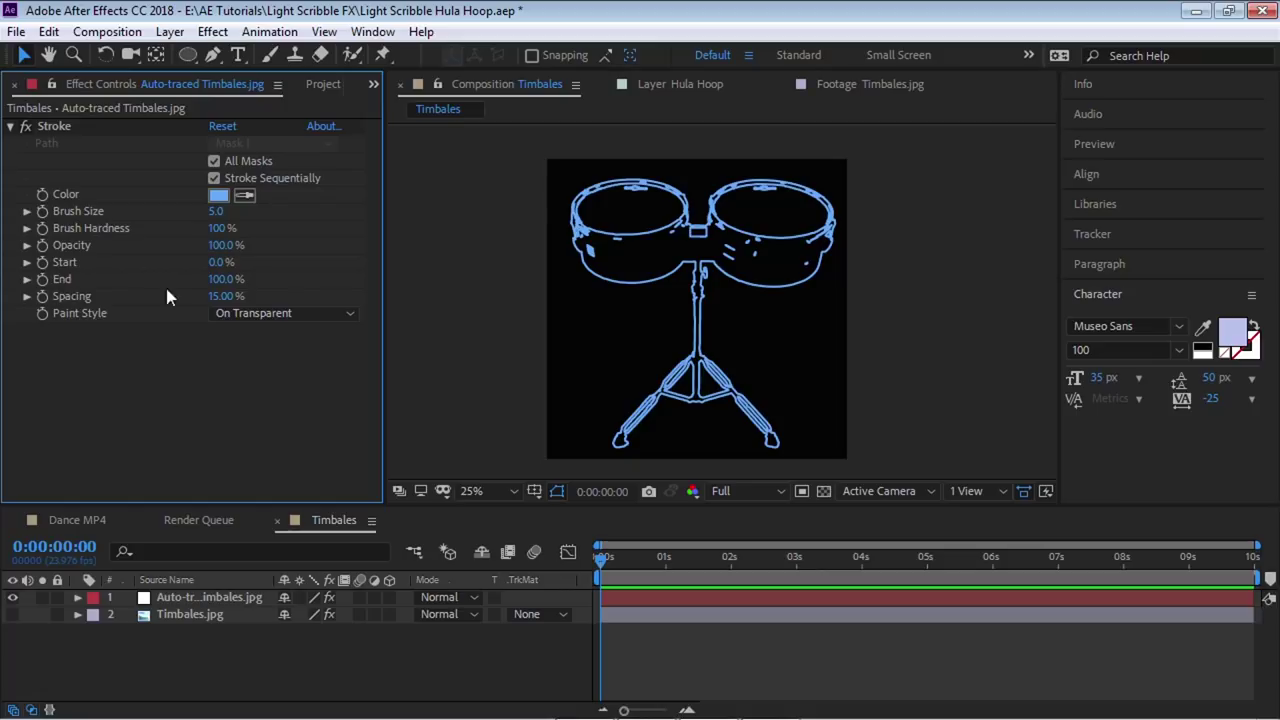
Set the Stroke effect's End to 0% and start keyframing it at the beginning of the Timbales composition.
{"action": "left_click_drag", "start_coordinate": [643, 567], "coordinate": [593, 561]}
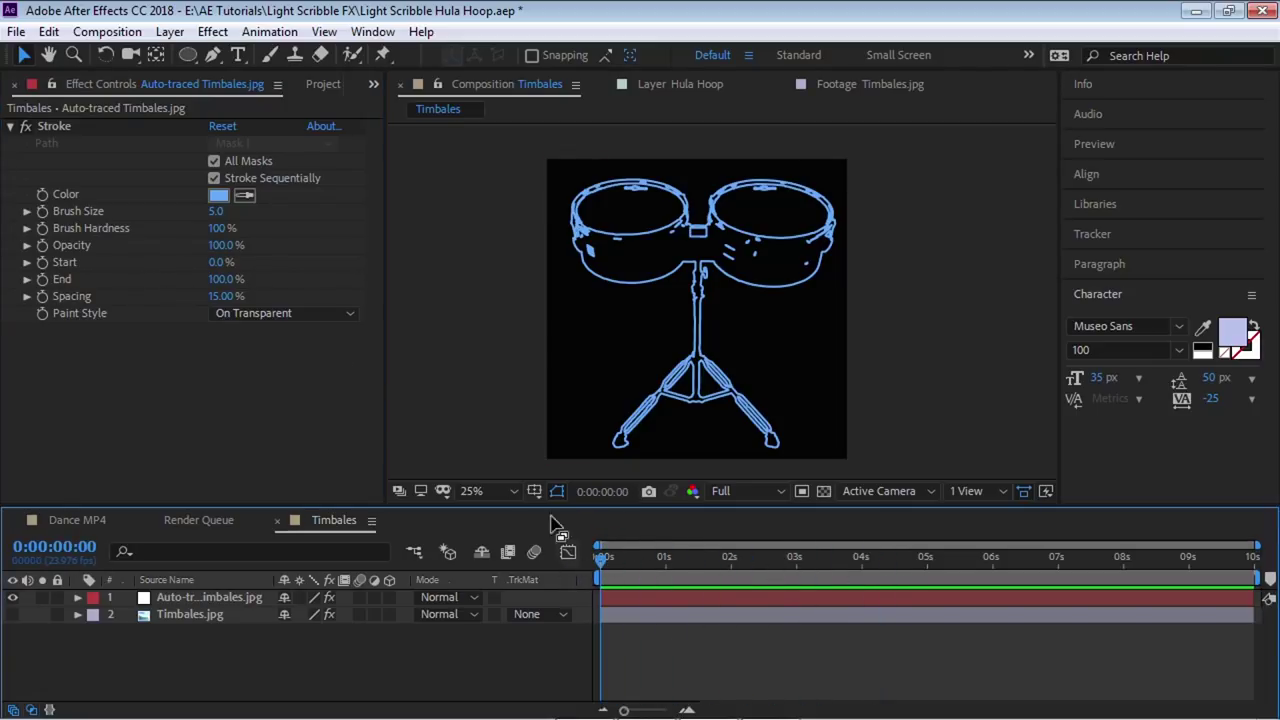
{"action": "left_click", "coordinate": [222, 279]}
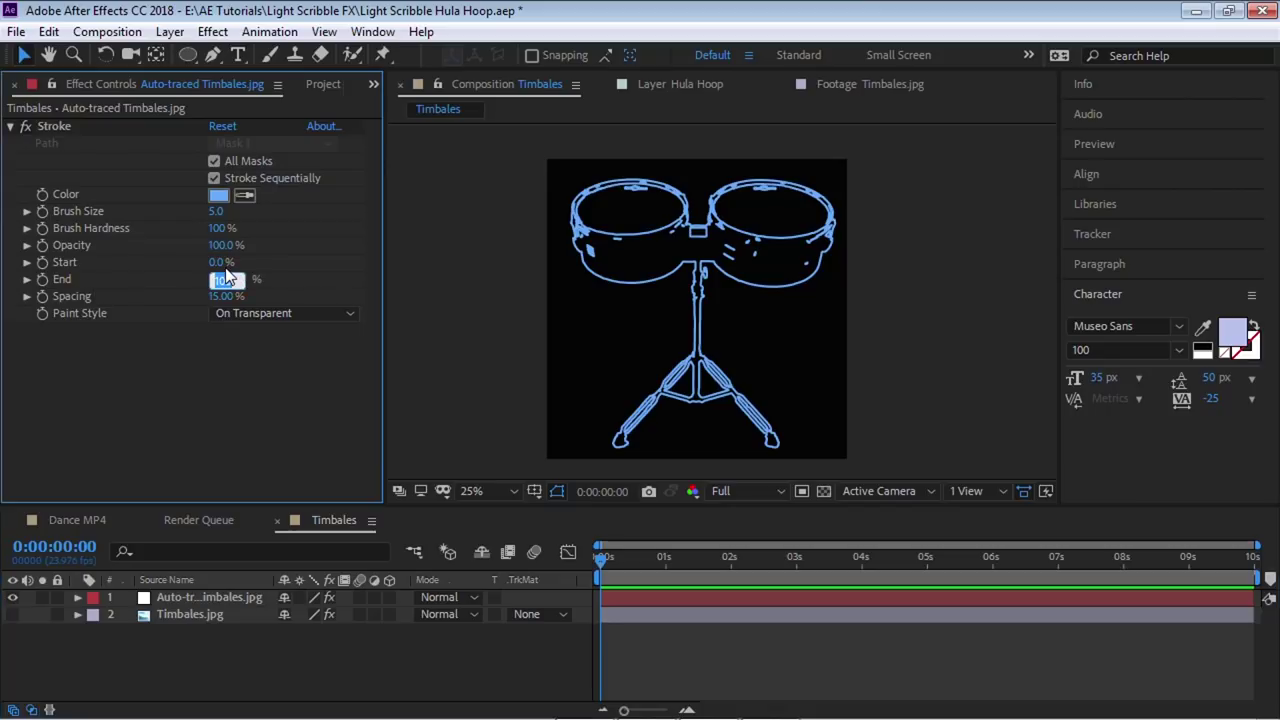
{"action": "left_click", "coordinate": [408, 660]}
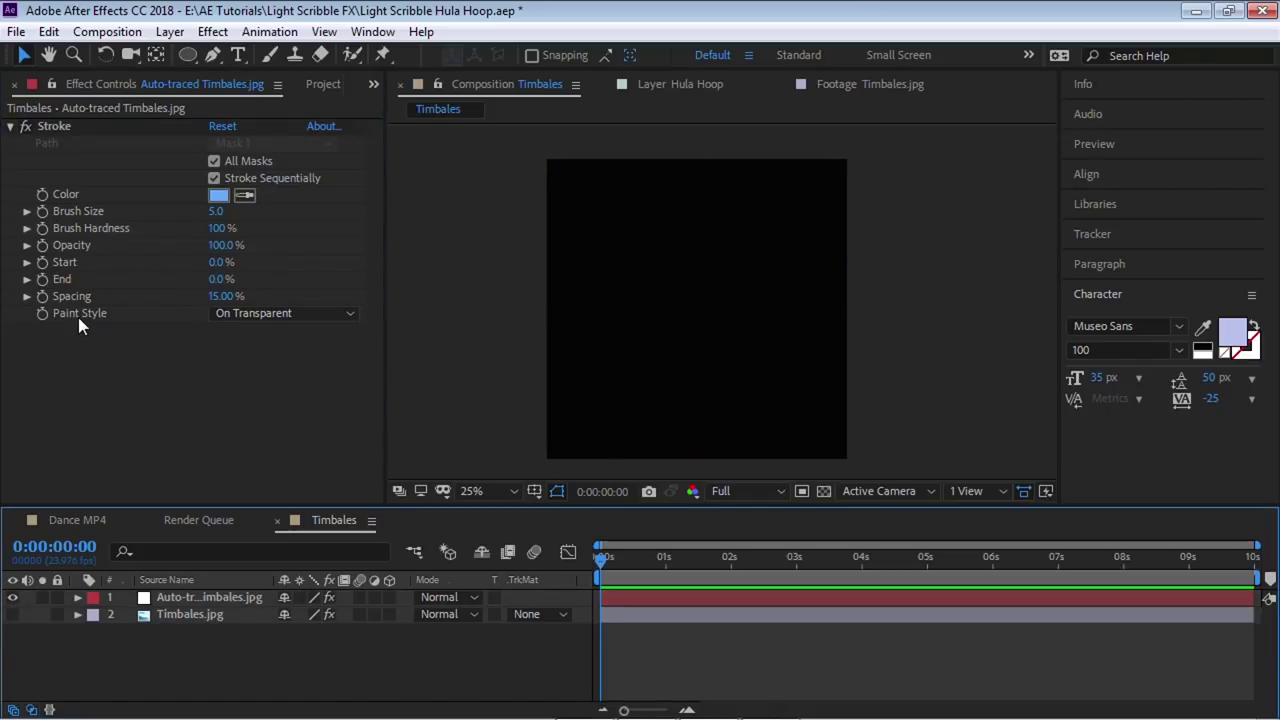
{"action": "left_click", "coordinate": [44, 279]}
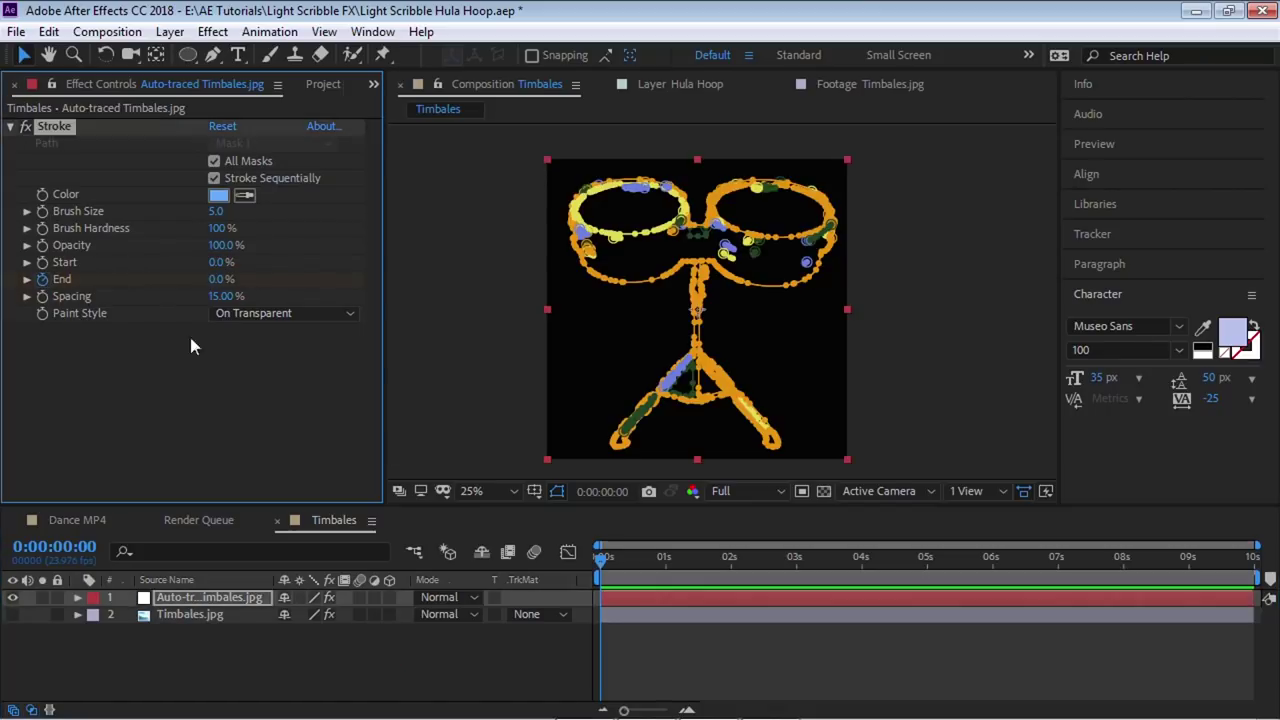
Keyframe the Stroke effect's End at 100% at 0:00:01:00 and reveal the layer's keyframes in the timeline.
{"action": "left_click", "coordinate": [634, 561]}
{"action": "left_click_drag", "start_coordinate": [663, 567], "coordinate": [663, 566]}
{"action": "key", "text": "Page_Down"}
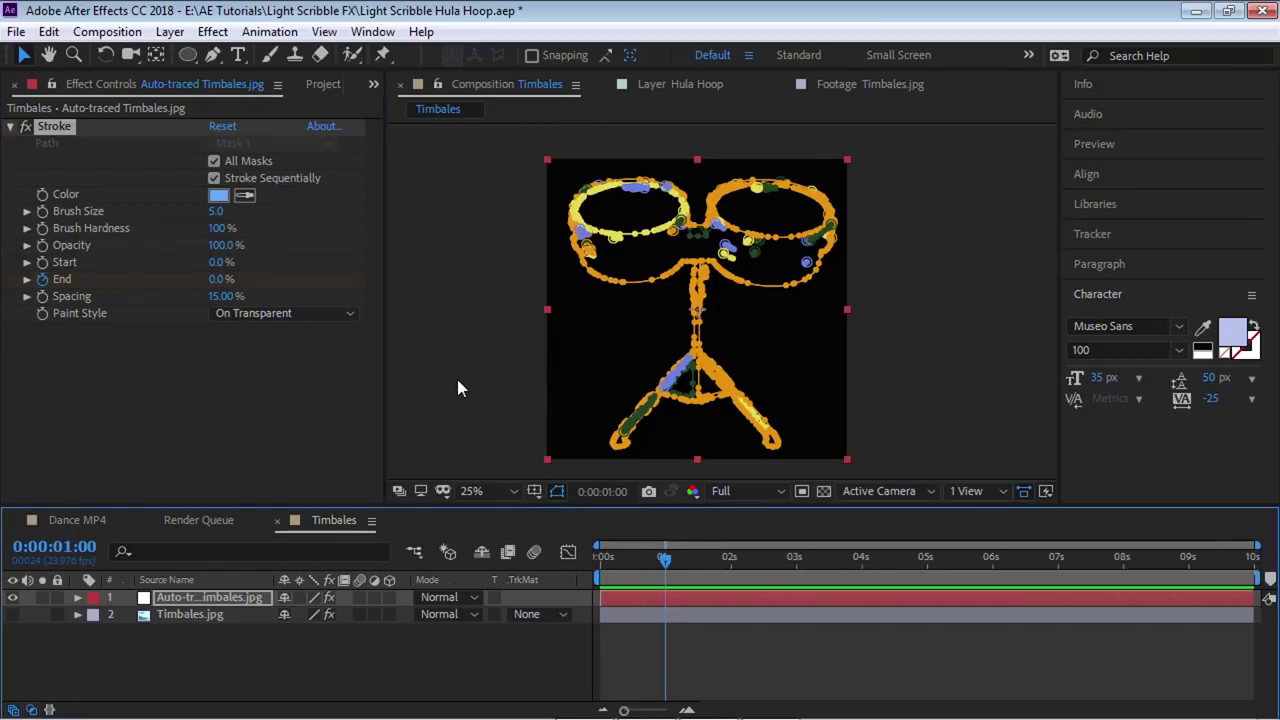
{"action": "left_click", "coordinate": [219, 278]}
{"action": "type", "text": "100"}
{"action": "key", "text": "Return"}
{"action": "key", "text": "u"}
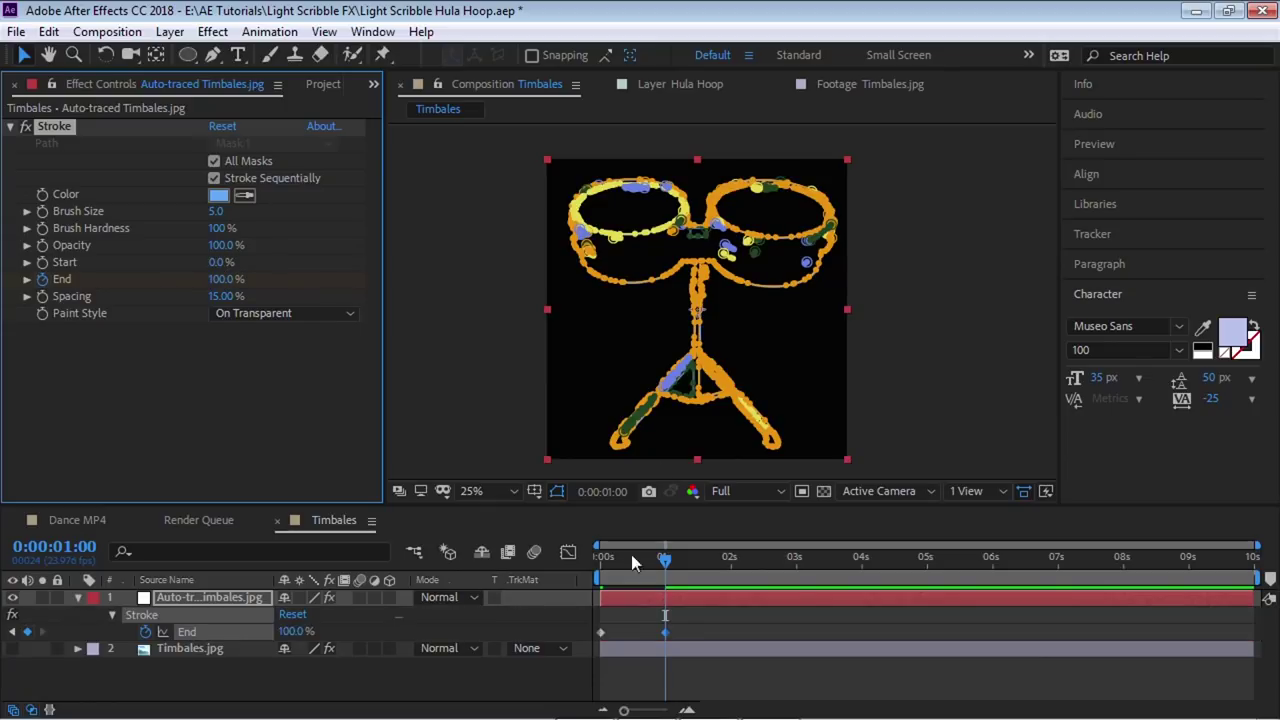
Preview the timbales stroke's draw-on animation from the start of the composition.
{"action": "left_click_drag", "start_coordinate": [665, 558], "coordinate": [600, 558]}
{"action": "left_click_drag", "start_coordinate": [291, 631], "coordinate": [240, 631]}
{"action": "key", "text": "k"}
{"action": "key", "text": "Home"}
{"action": "key", "text": "space"}
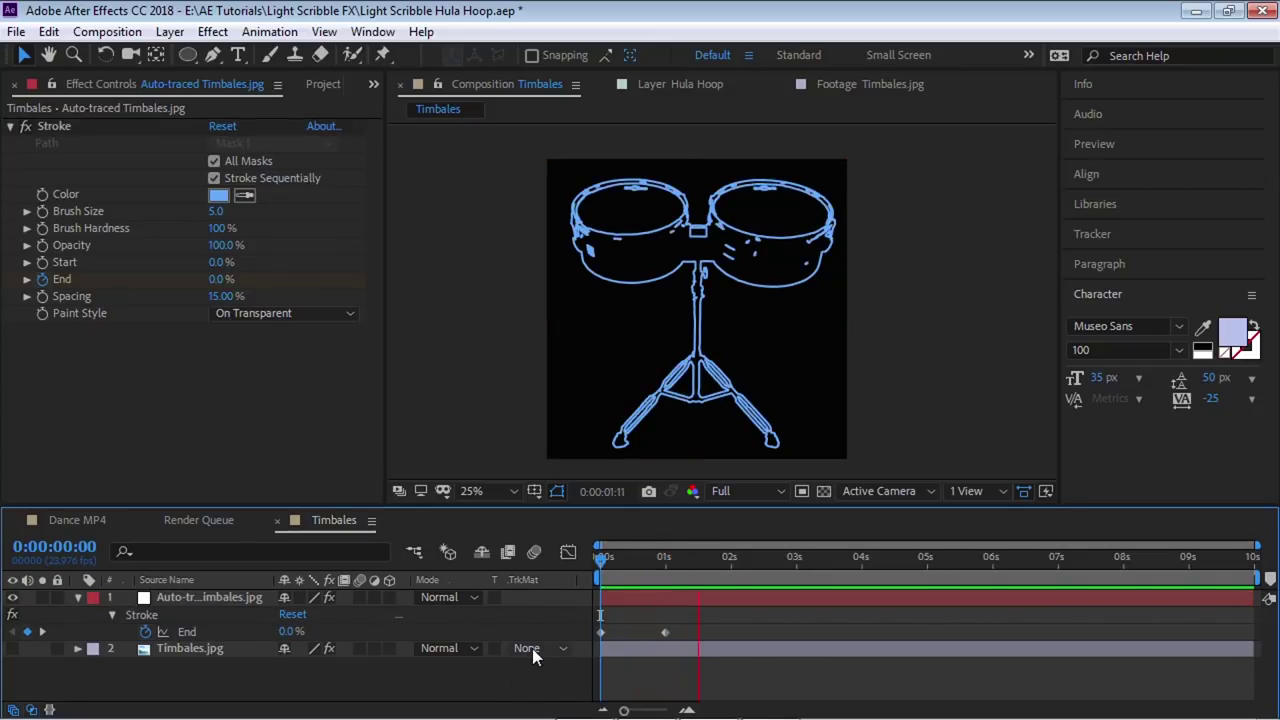
{"action": "key", "text": "space"}
{"action": "key", "text": "space"}
{"action": "left_click_drag", "start_coordinate": [600, 556], "coordinate": [674, 572]}
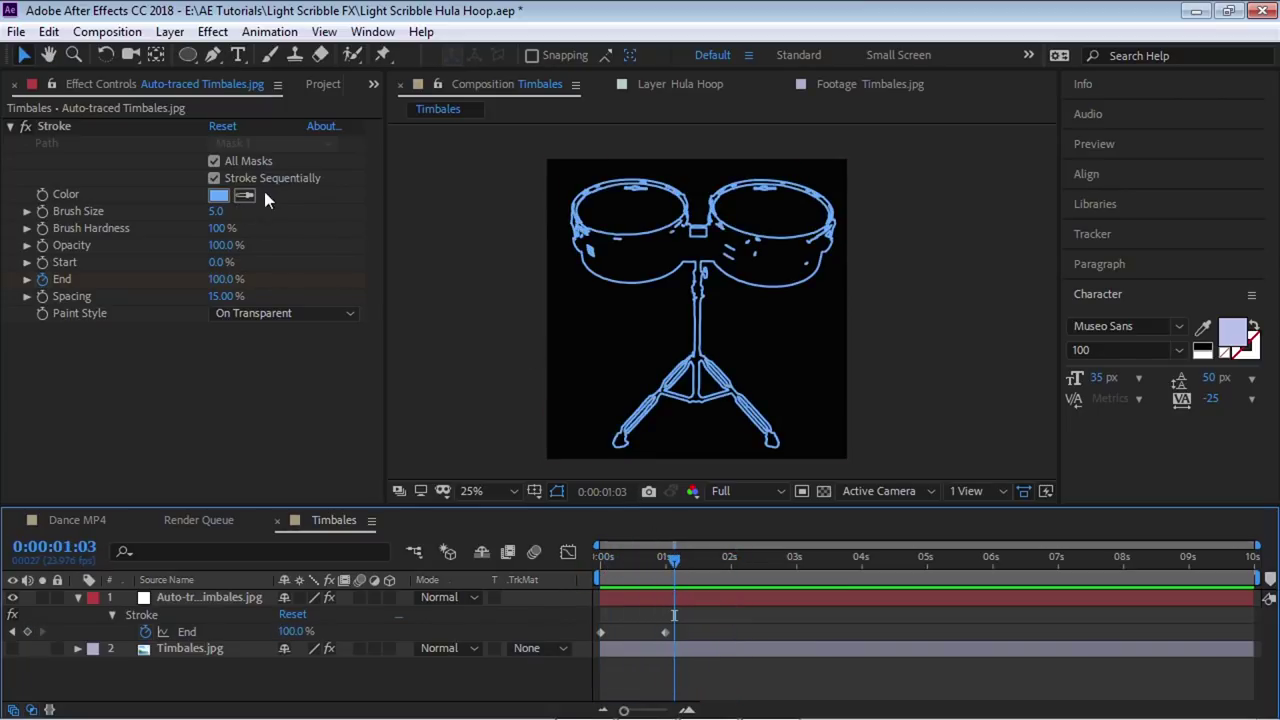
Turn off Stroke Sequentially so all masks draw simultaneously, and preview the animation from the start.
{"action": "left_click", "coordinate": [214, 178]}
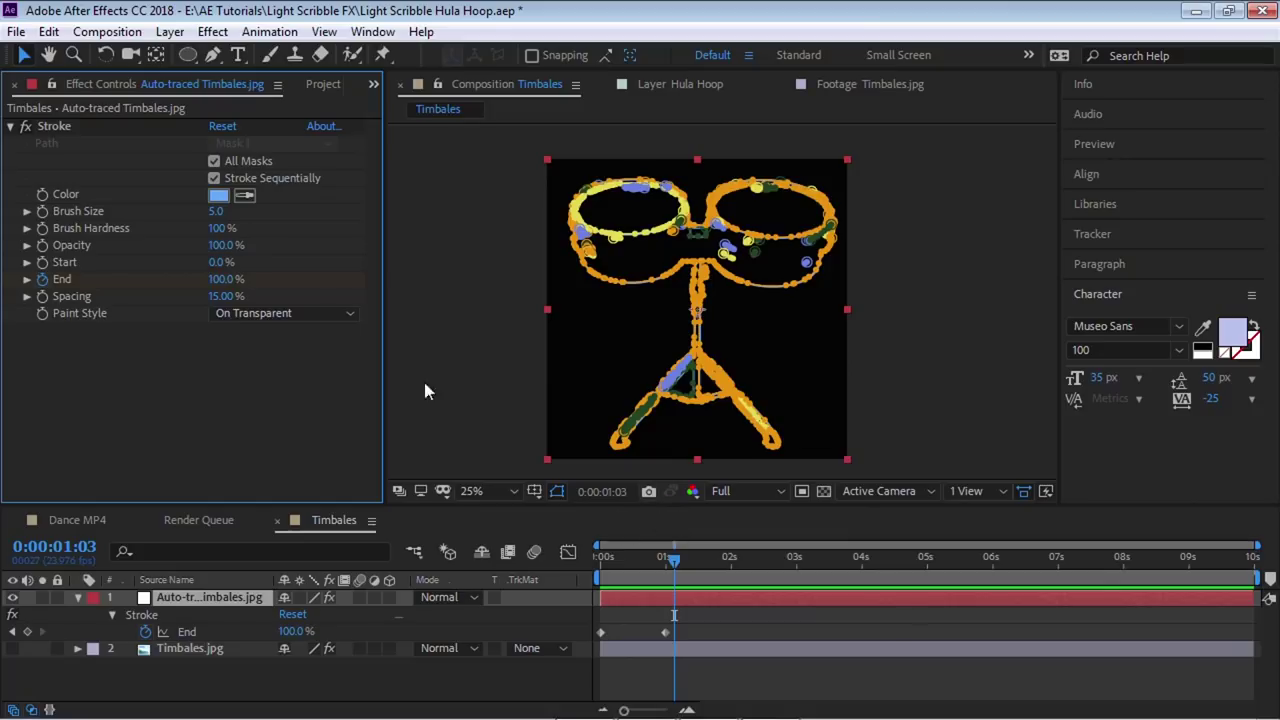
{"action": "left_click", "coordinate": [356, 318]}
{"action": "left_click", "coordinate": [492, 573]}
{"action": "key", "text": "Home"}
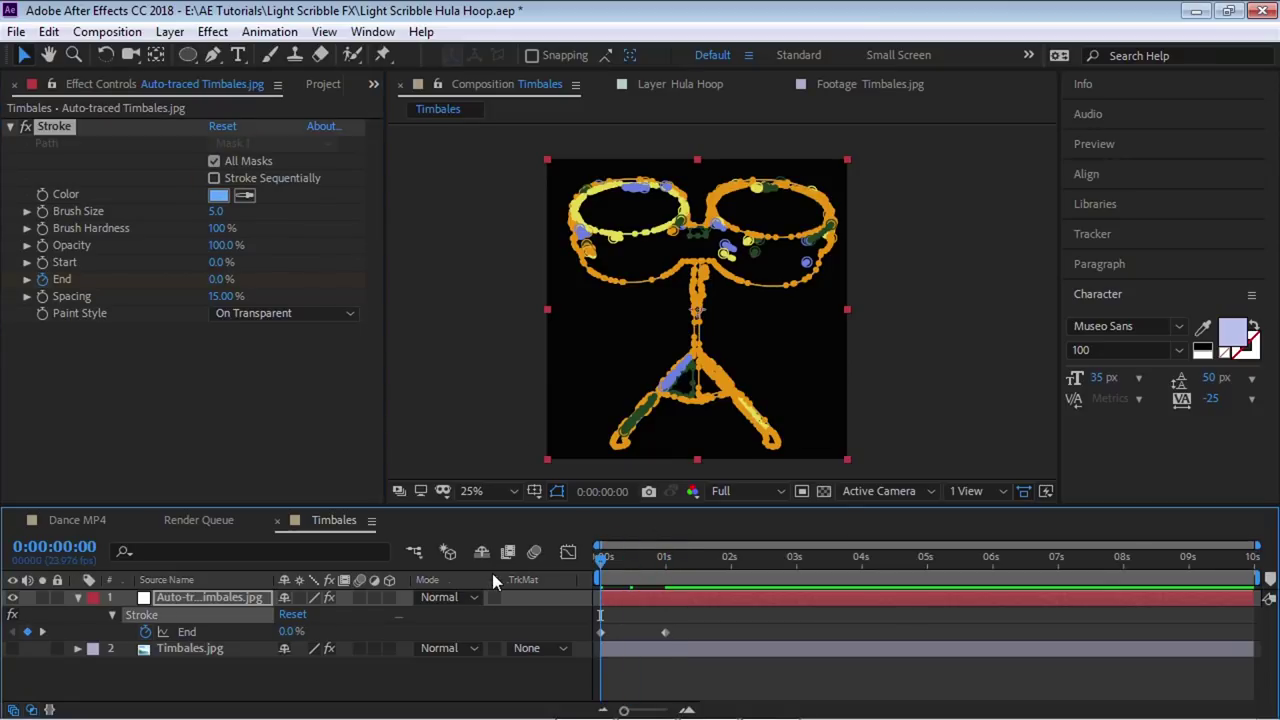
{"action": "key", "text": "space"}
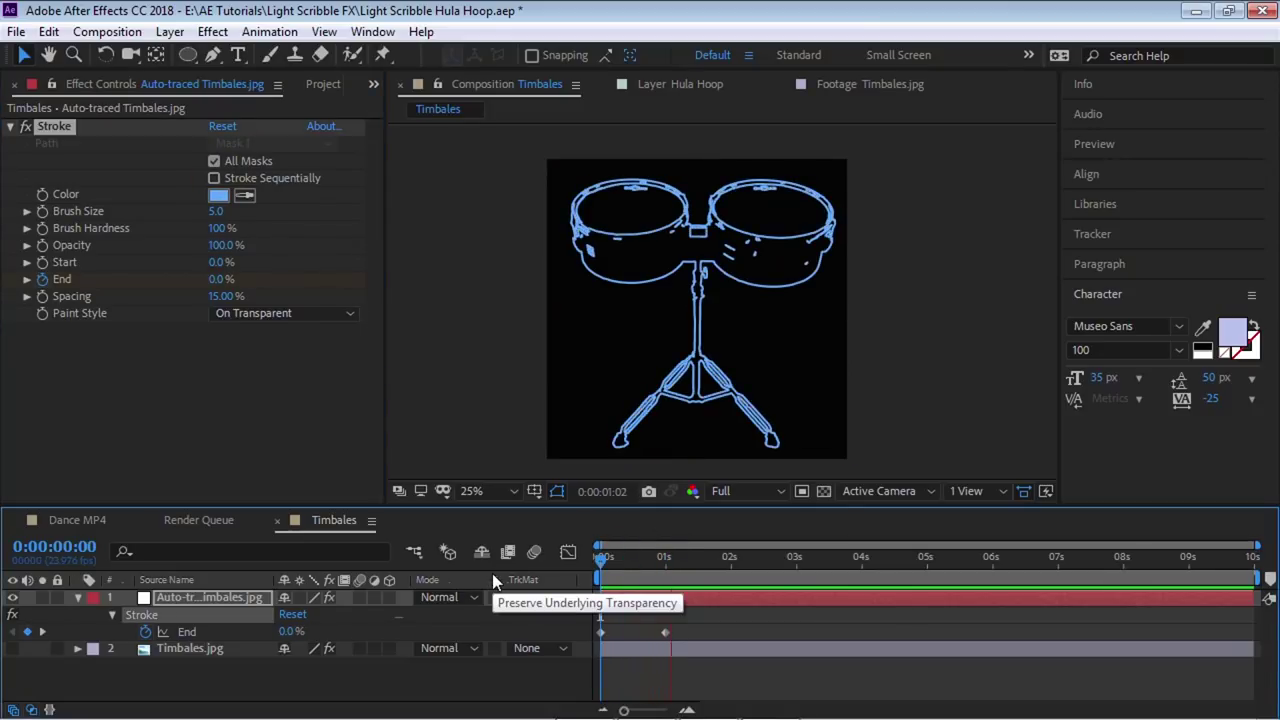
Move the 100% End keyframe to 0:00:00:12 and preview the shortened draw-on animation from the start.
{"action": "left_click", "coordinate": [667, 567]}
{"action": "left_click_drag", "start_coordinate": [666, 567], "coordinate": [643, 560]}
{"action": "left_click_drag", "start_coordinate": [665, 632], "coordinate": [635, 634]}
{"action": "left_click_drag", "start_coordinate": [644, 560], "coordinate": [631, 561]}
{"action": "key", "text": "Page_Down"}
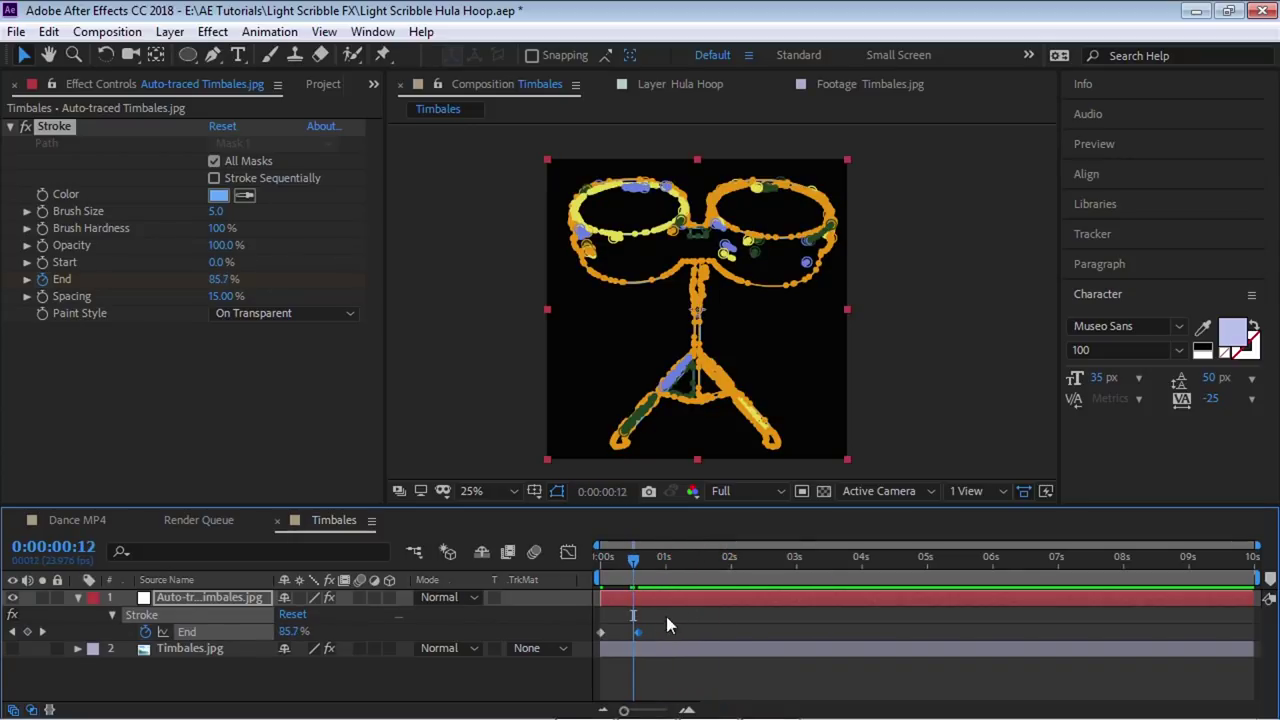
{"action": "left_click_drag", "start_coordinate": [635, 634], "coordinate": [634, 634]}
{"action": "key", "text": "Home"}
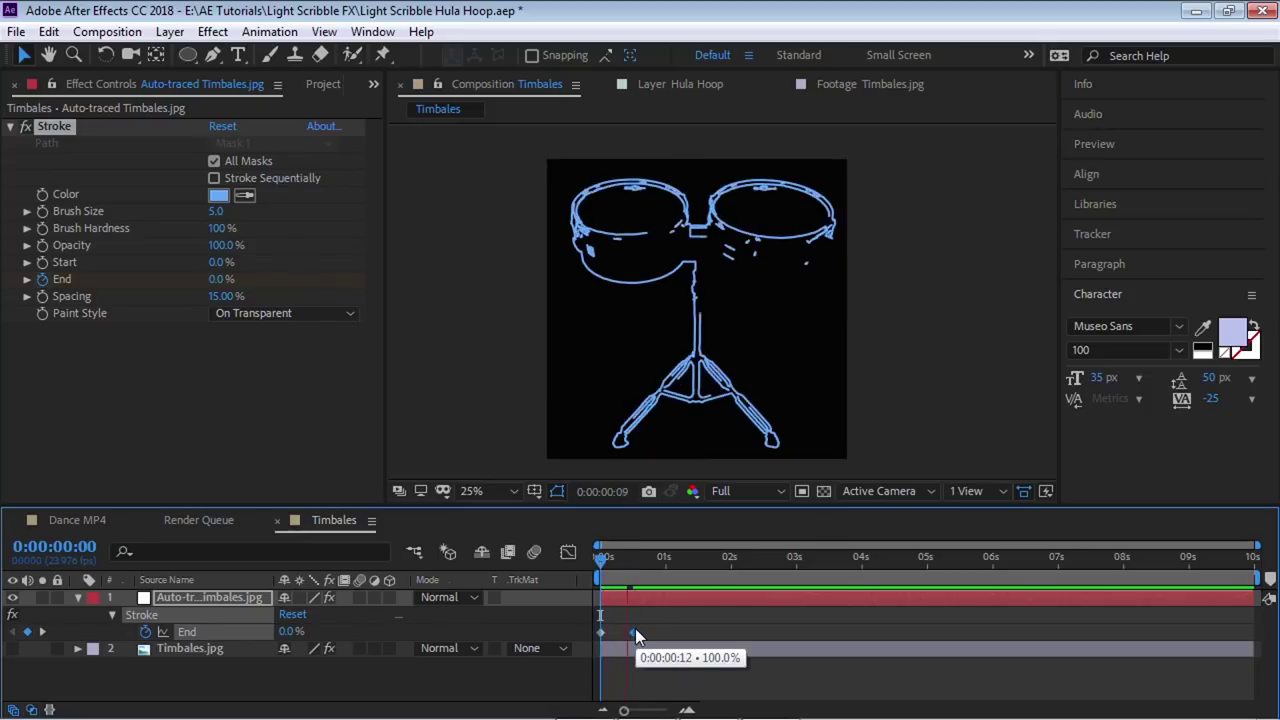
{"action": "key", "text": "space"}
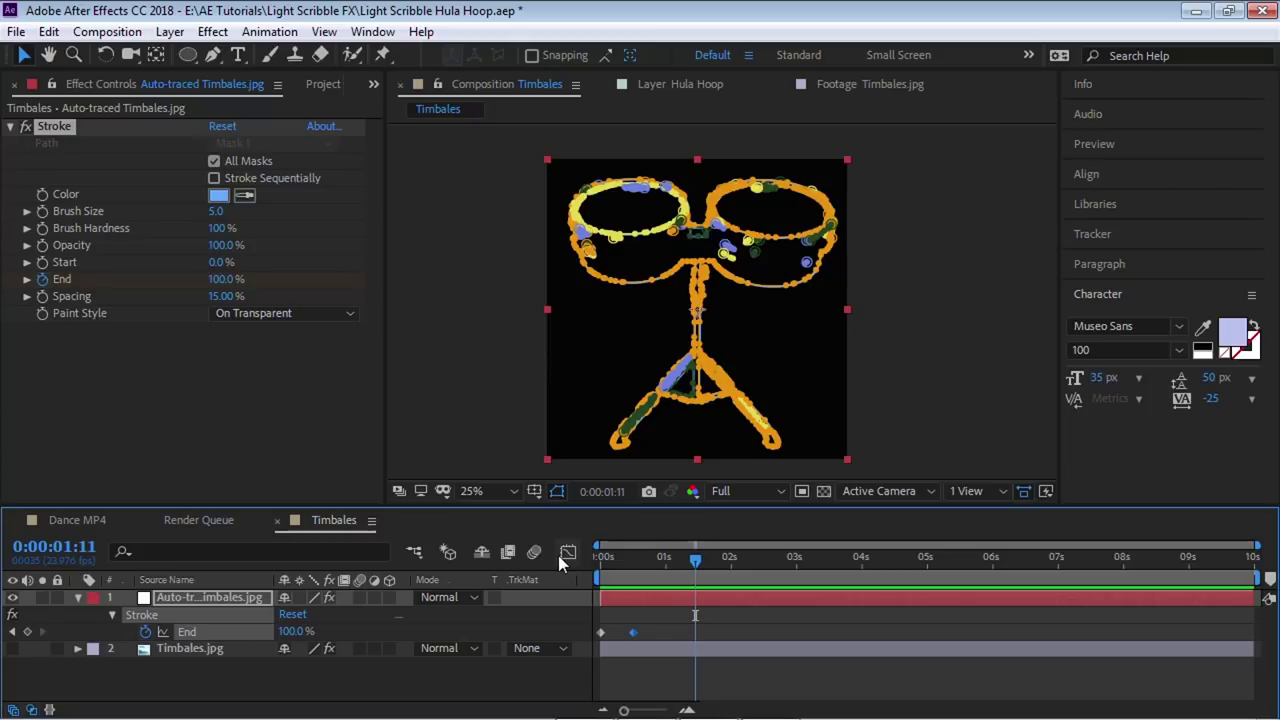
Add the Timbales composition above Hula Hoop in Dance MP4 and shift its layer to start just before 0:00:17:00.
{"action": "left_click", "coordinate": [78, 520]}
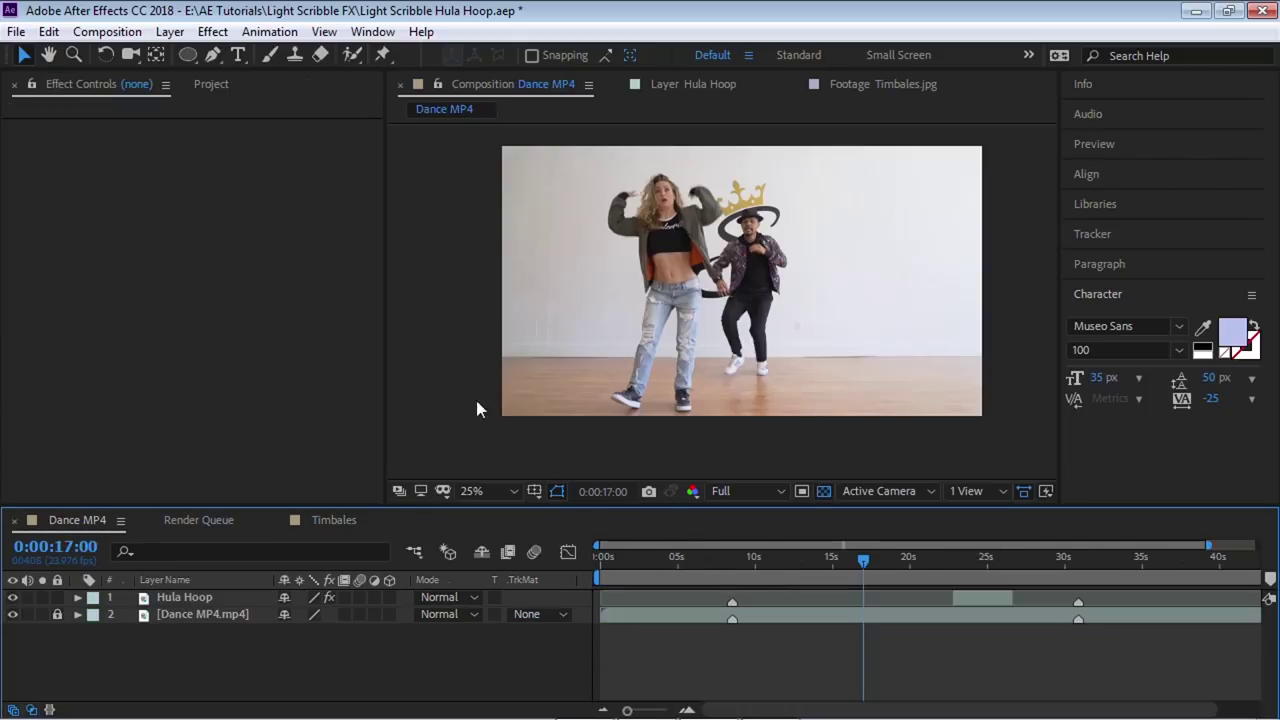
{"action": "left_click", "coordinate": [210, 84]}
{"action": "left_click_drag", "start_coordinate": [69, 325], "coordinate": [202, 594]}
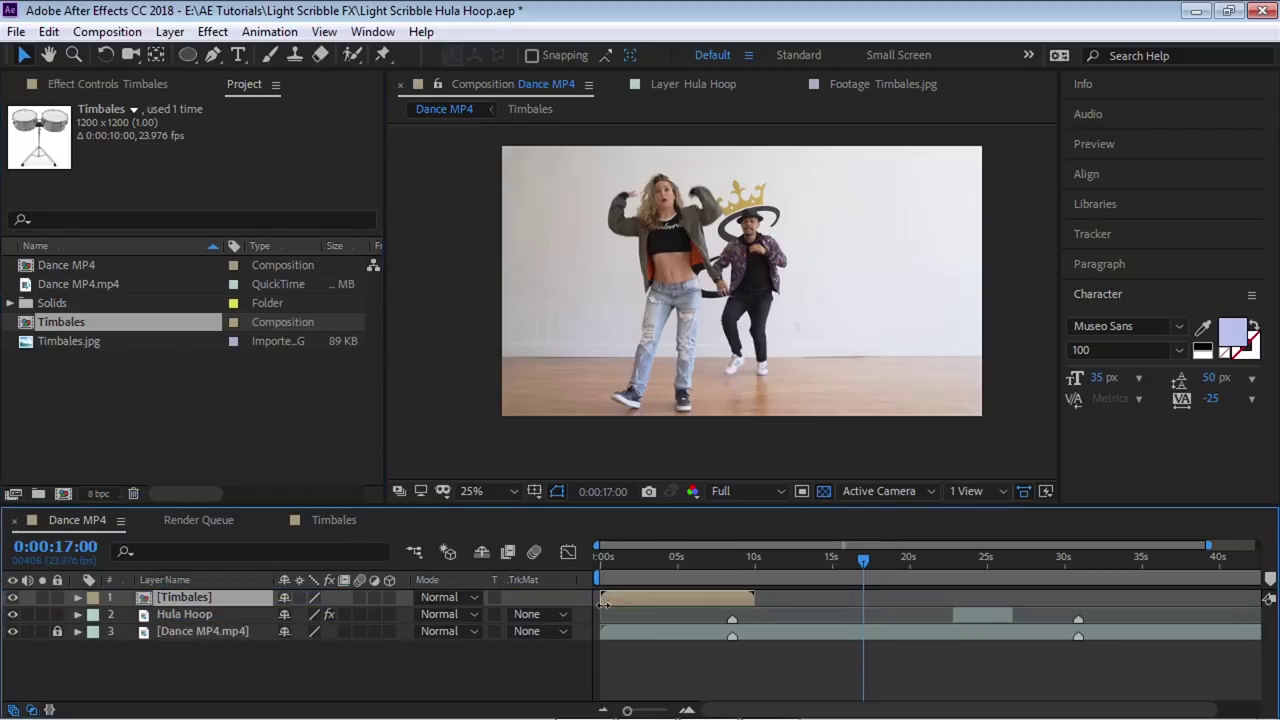
{"action": "left_click_drag", "start_coordinate": [628, 601], "coordinate": [866, 598]}
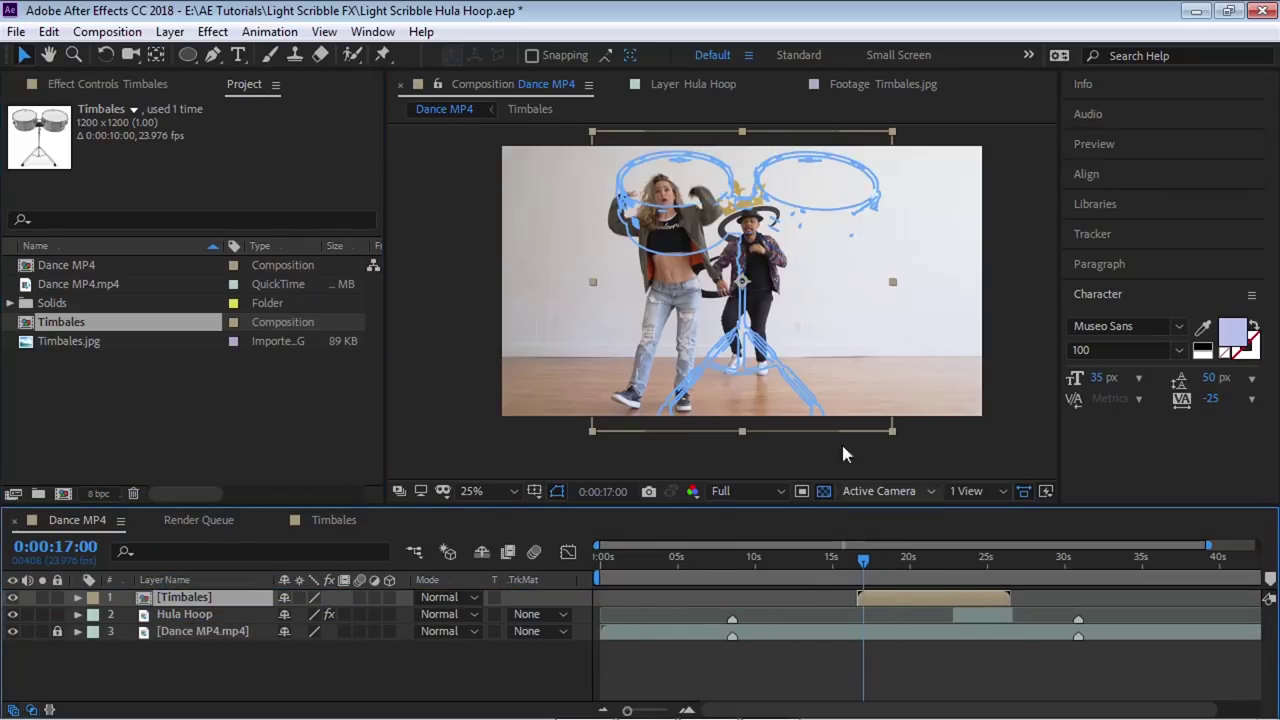
Scale the Timbales layer to 45% and place it in front of the female dancer's legs.
{"action": "key", "text": "s"}
{"action": "left_click", "coordinate": [314, 614]}
{"action": "type", "text": "45"}
{"action": "key", "text": "Return"}
{"action": "left_click", "coordinate": [733, 345]}
{"action": "left_click_drag", "start_coordinate": [733, 345], "coordinate": [680, 392]}
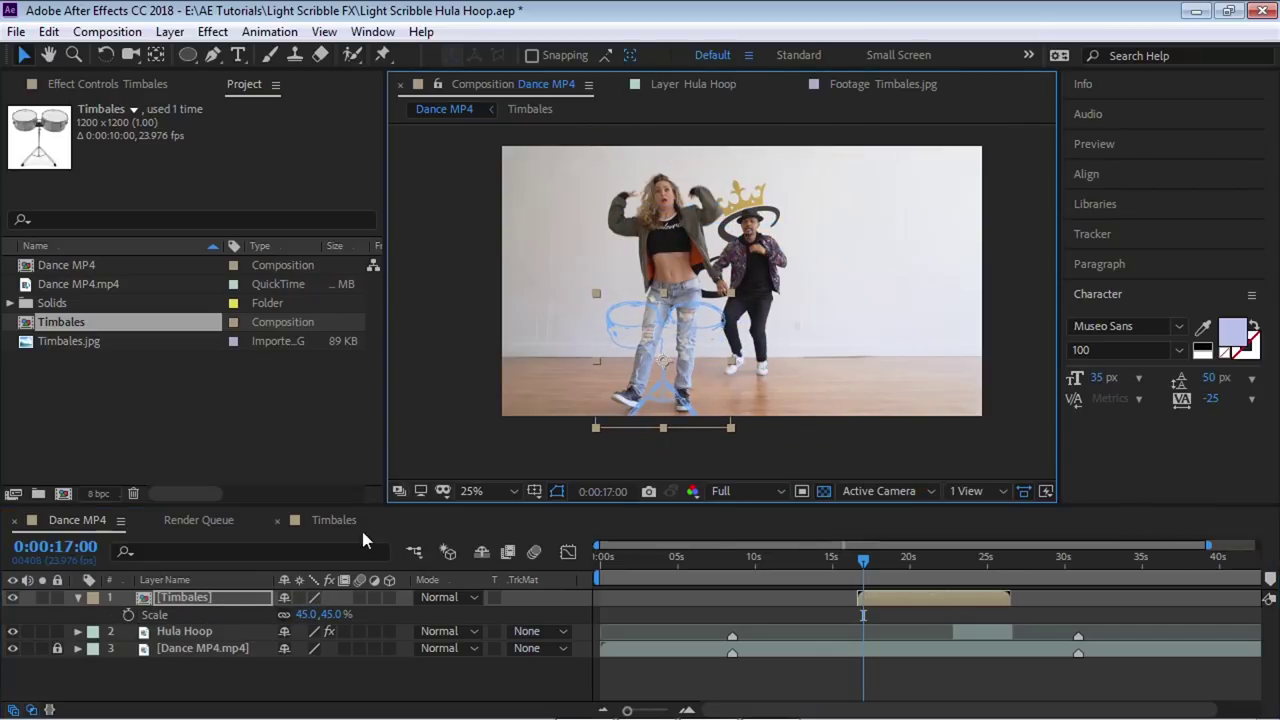
Set the Stroke effect's Brush Size to 8 on the auto-traced layer in the Timbales composition.
{"action": "left_click", "coordinate": [334, 520]}
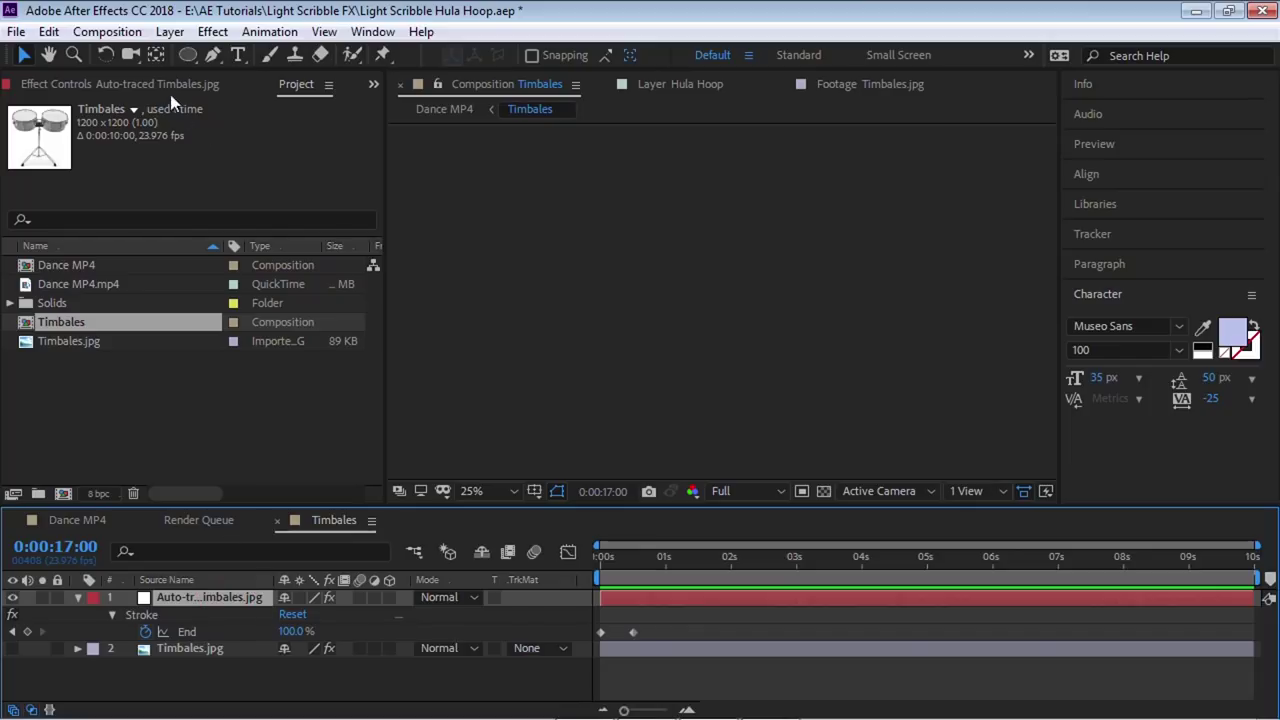
{"action": "left_click", "coordinate": [180, 84]}
{"action": "left_click", "coordinate": [216, 211]}
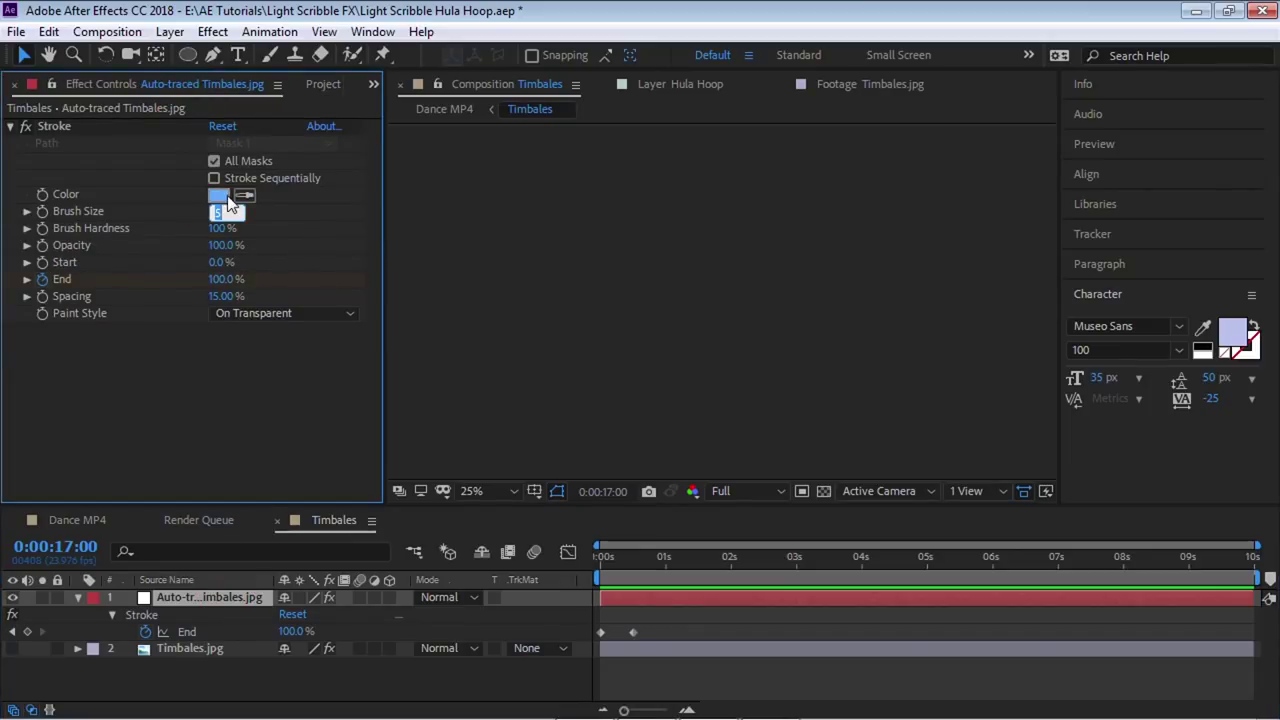
{"action": "type", "text": "8"}
{"action": "key", "text": "Return"}
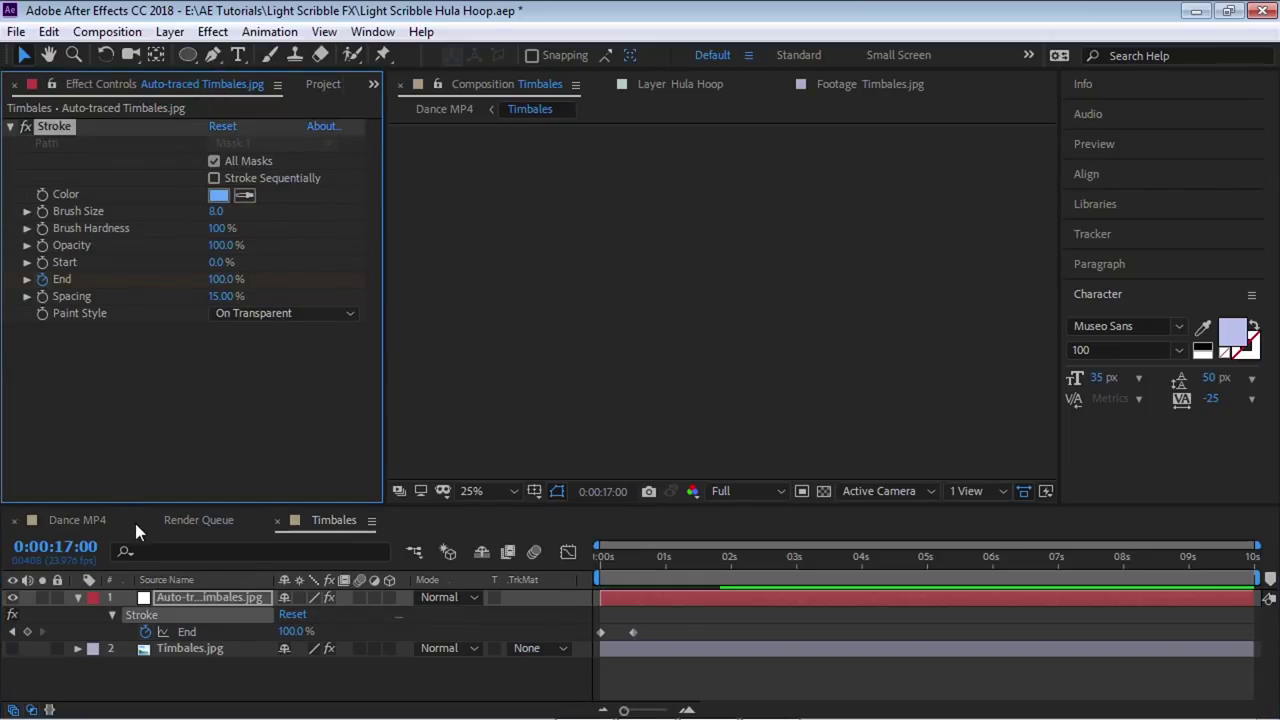
Apply the Stylize Glow effect to the Timbales layer in the Dance MP4 composition.
{"action": "left_click", "coordinate": [89, 519]}
{"action": "left_click", "coordinate": [184, 598]}
{"action": "left_click", "coordinate": [212, 31]}
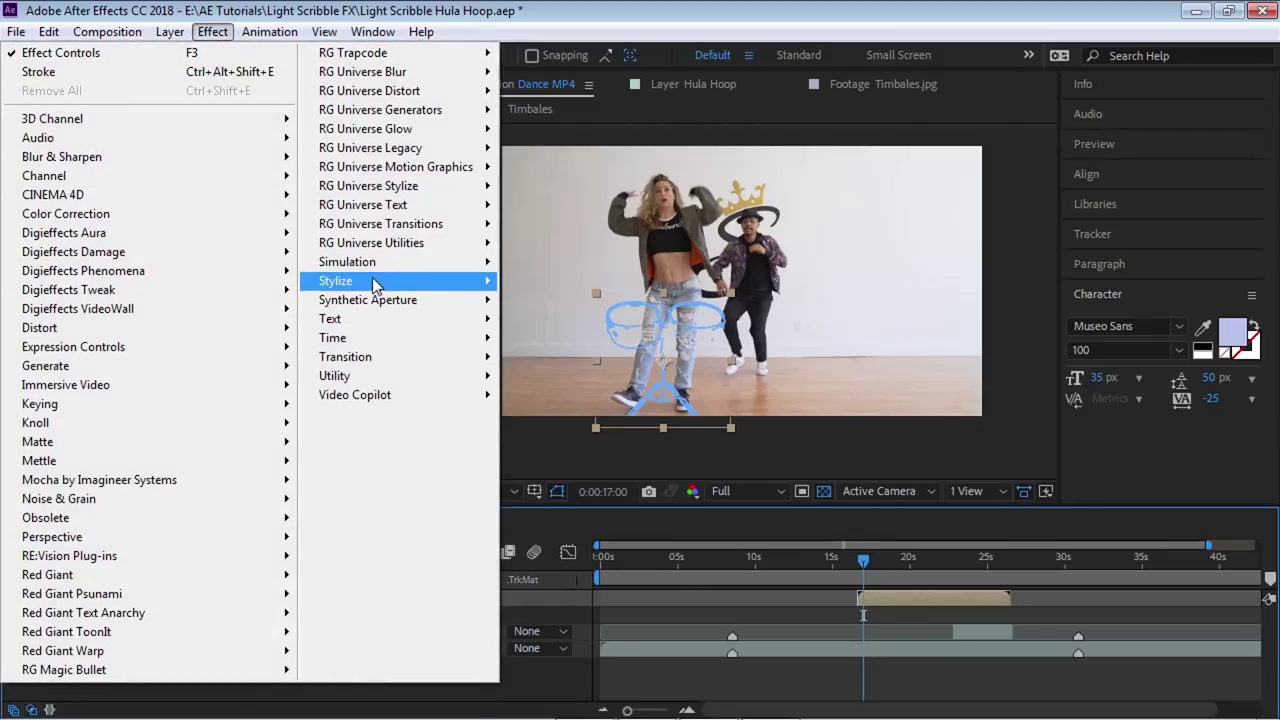
{"action": "mouse_move", "coordinate": [340, 280]}
{"action": "left_click", "coordinate": [542, 529]}
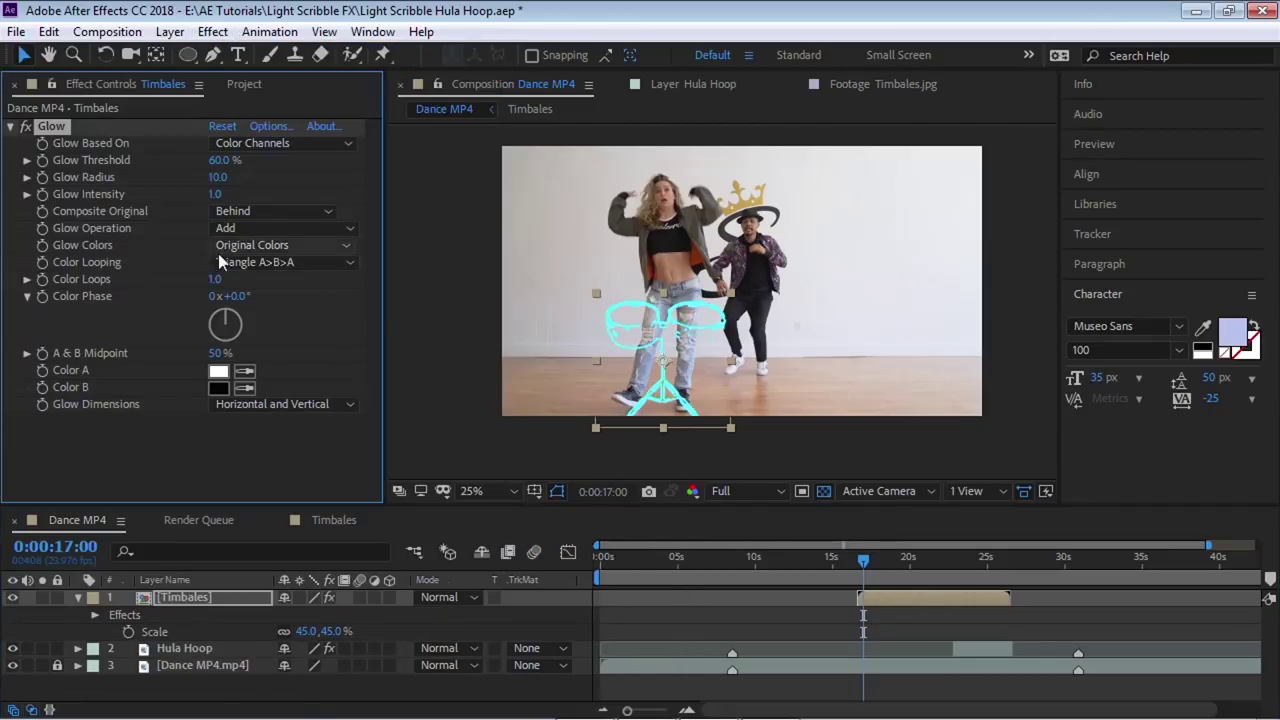
Set the Glow effect's Threshold to 0%, Radius to 30 and Intensity to 3.
{"action": "left_click", "coordinate": [220, 160]}
{"action": "type", "text": "0"}
{"action": "key", "text": "Tab"}
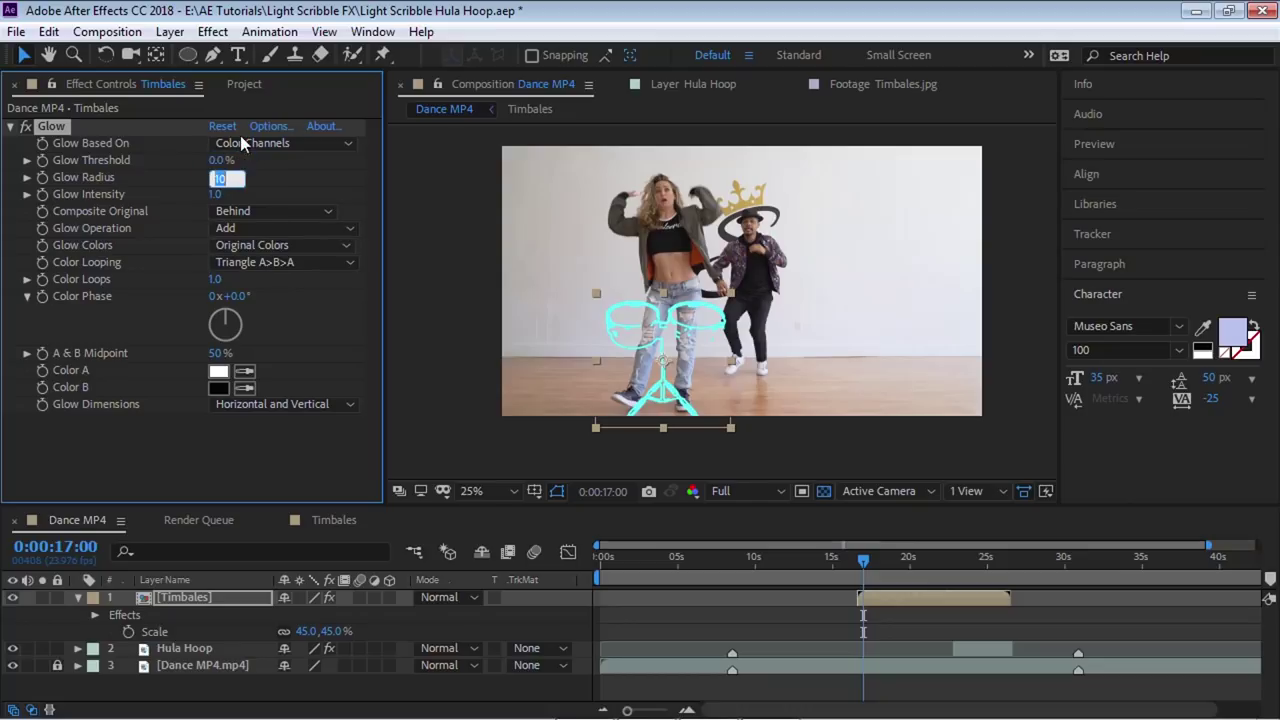
{"action": "type", "text": "30"}
{"action": "key", "text": "Tab"}
{"action": "type", "text": "3"}
{"action": "key", "text": "Return"}
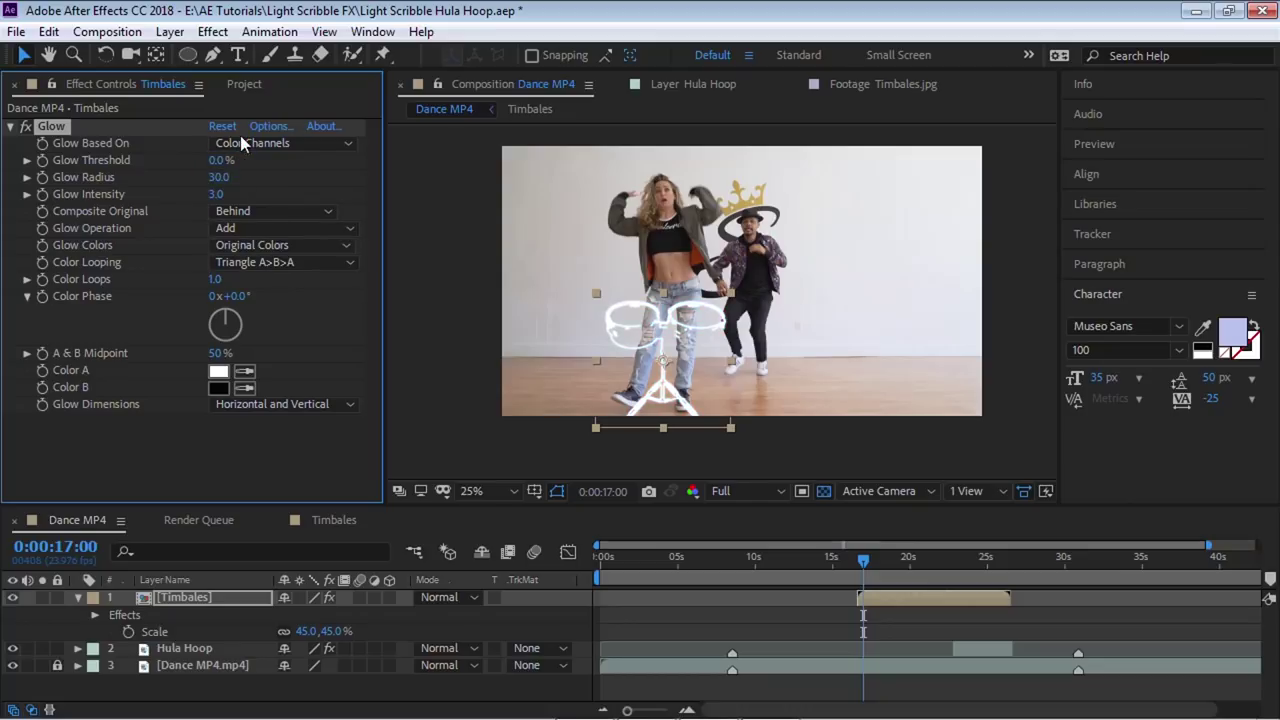
Set Glow Colors to A & B Colors and make both Color A and Color B light blue 45B1E9.
{"action": "left_click", "coordinate": [262, 247]}
{"action": "left_click", "coordinate": [246, 291]}
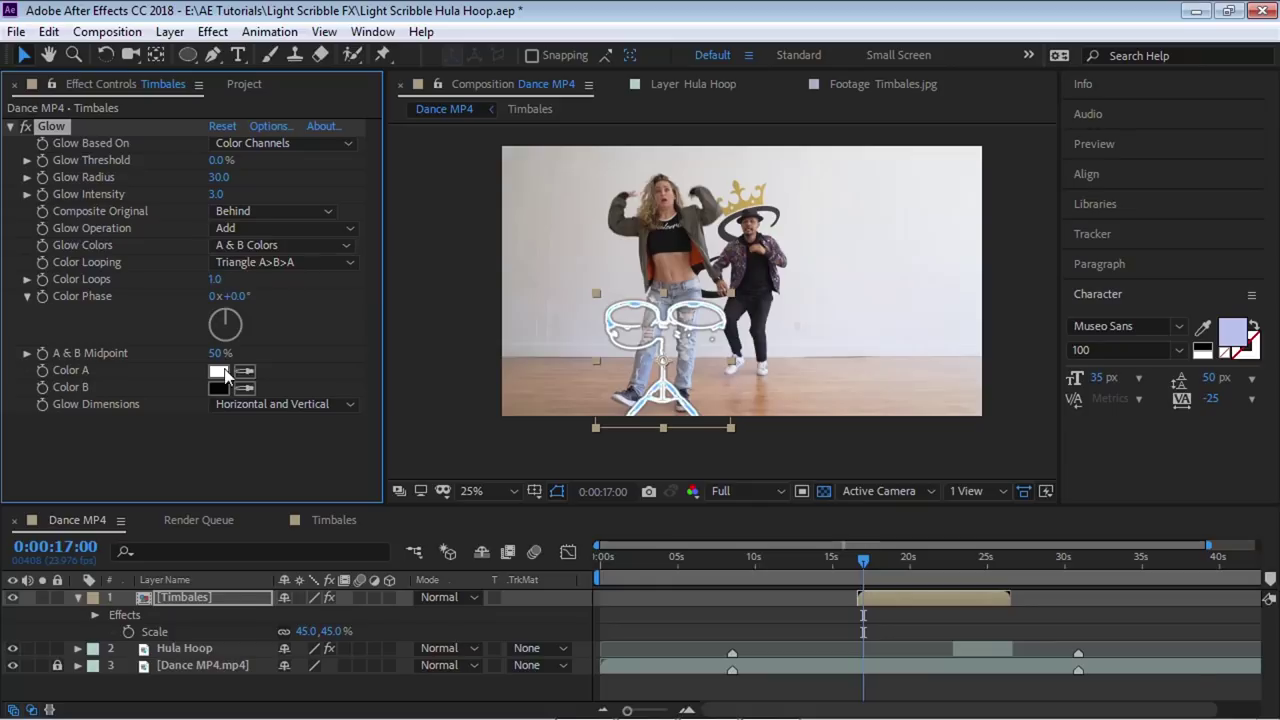
{"action": "left_click", "coordinate": [218, 372]}
{"action": "left_click", "coordinate": [490, 397]}
{"action": "left_click", "coordinate": [400, 311]}
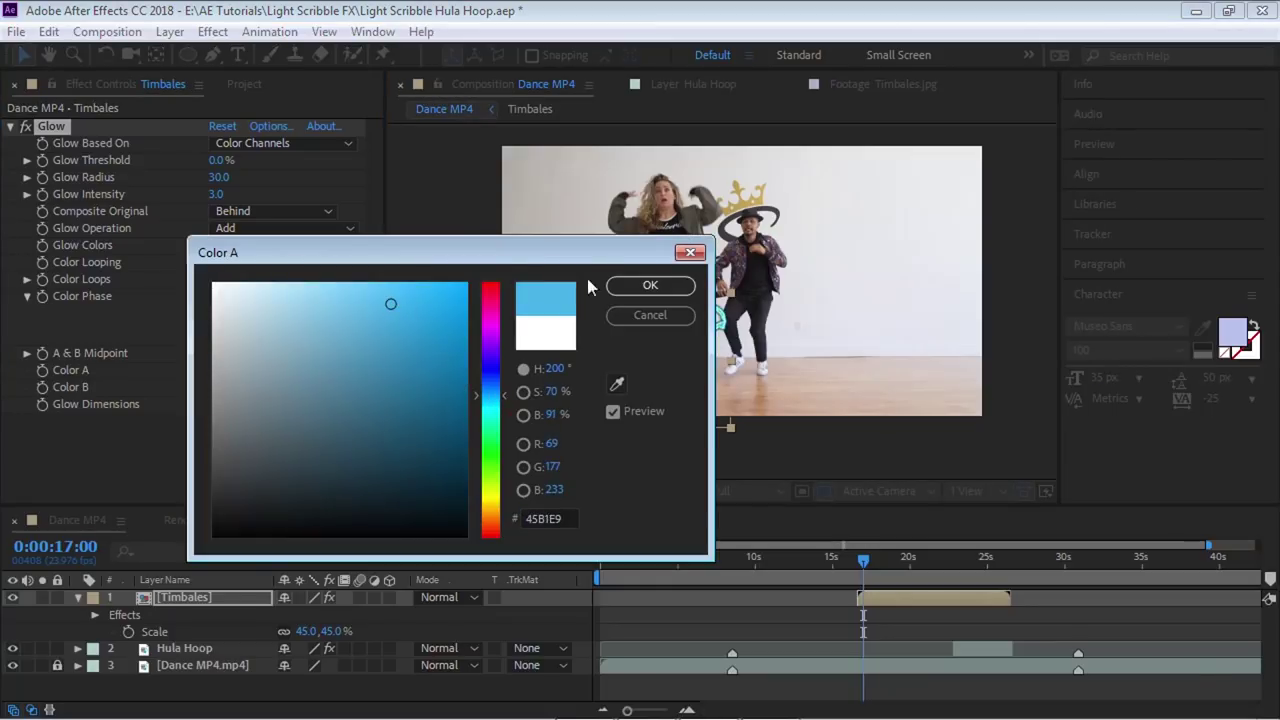
{"action": "left_click", "coordinate": [650, 285]}
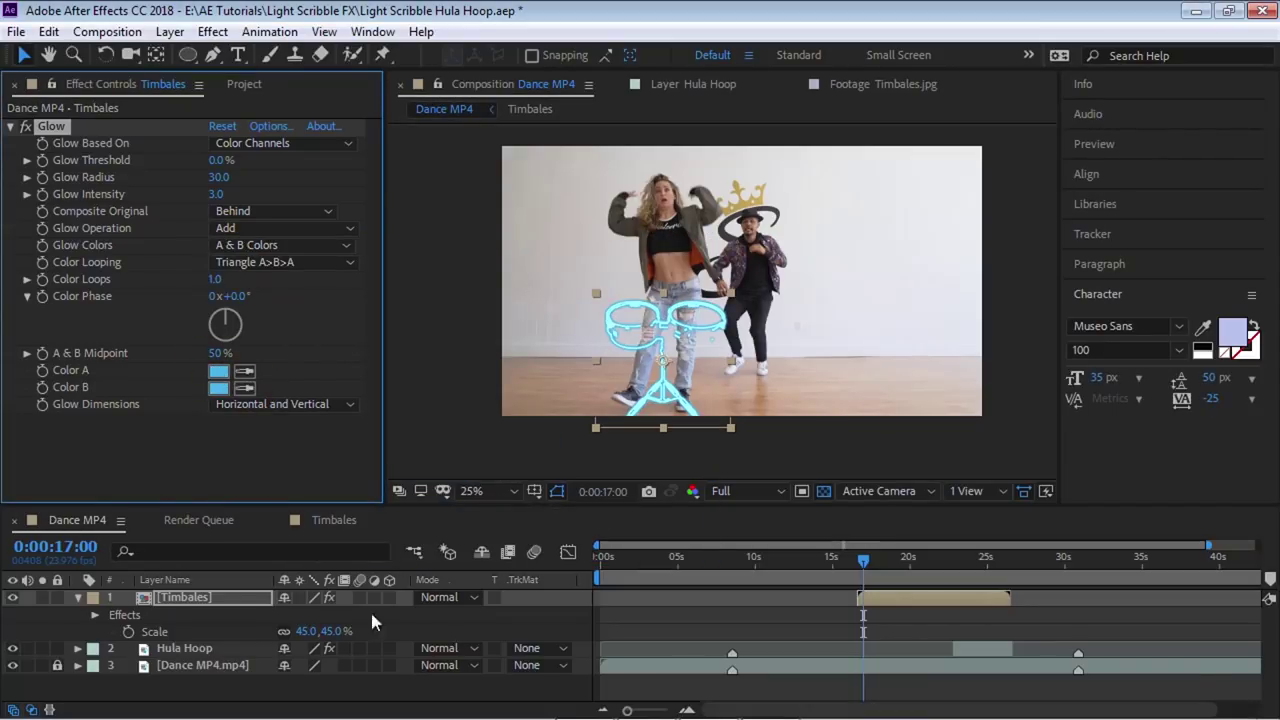
{"action": "left_click", "coordinate": [417, 690]}
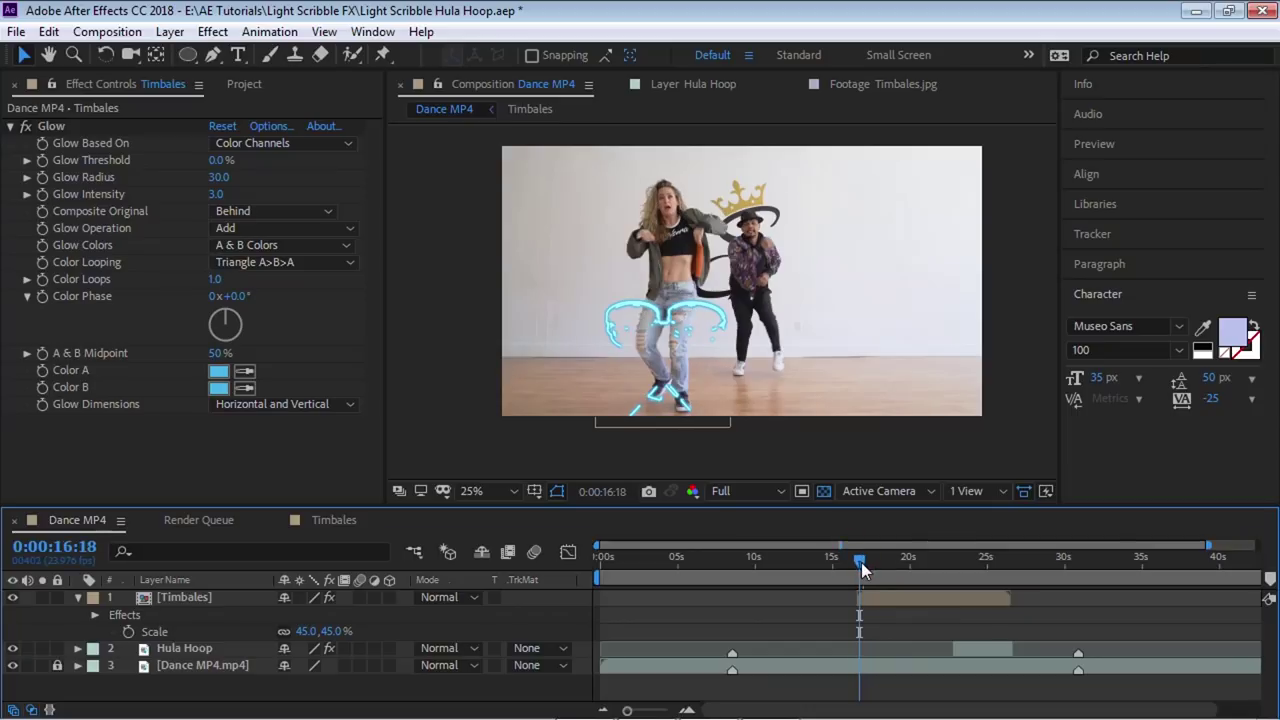
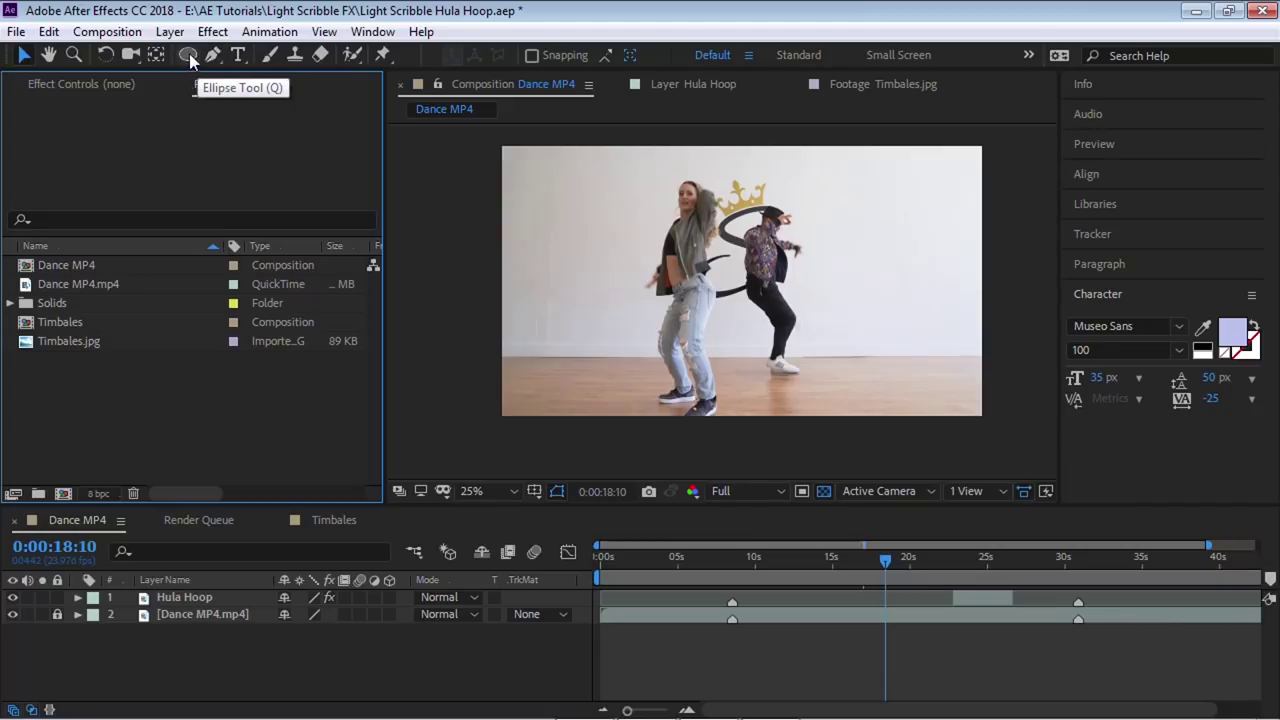
Create a new composition from the Timbales.jpg footage.
{"action": "left_click", "coordinate": [100, 341]}
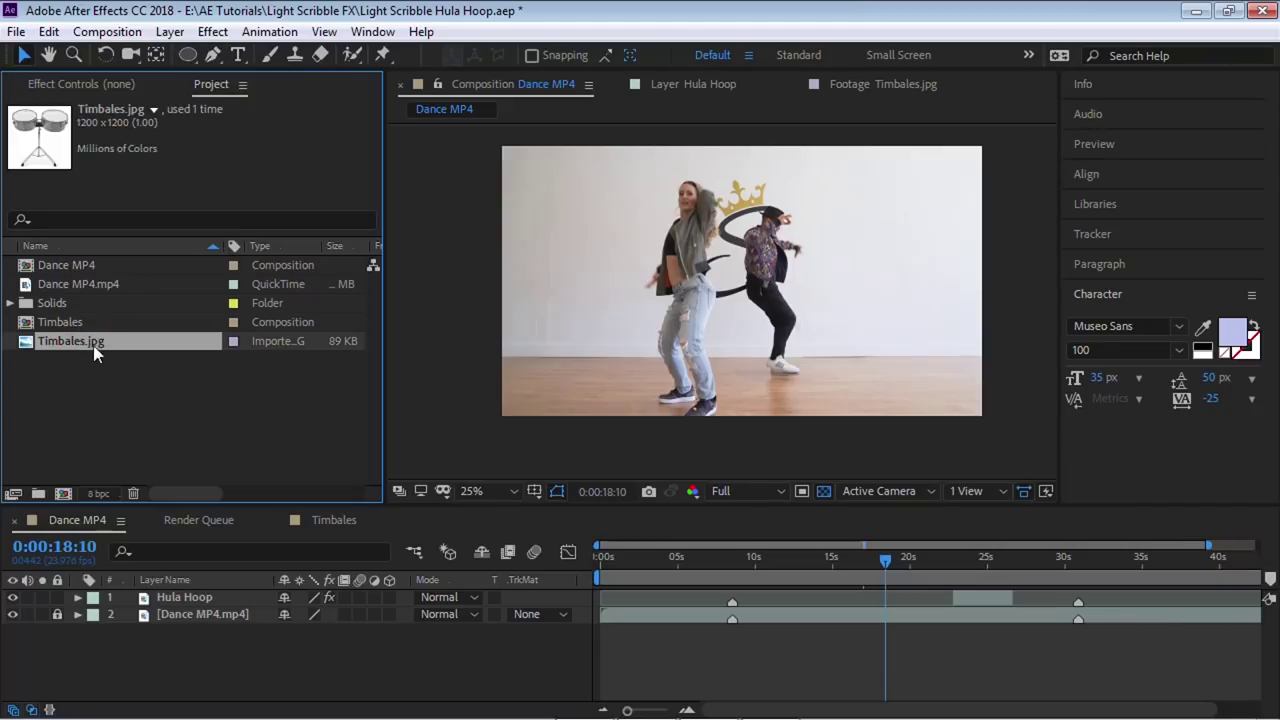
{"action": "left_click_drag", "start_coordinate": [90, 348], "coordinate": [67, 485]}
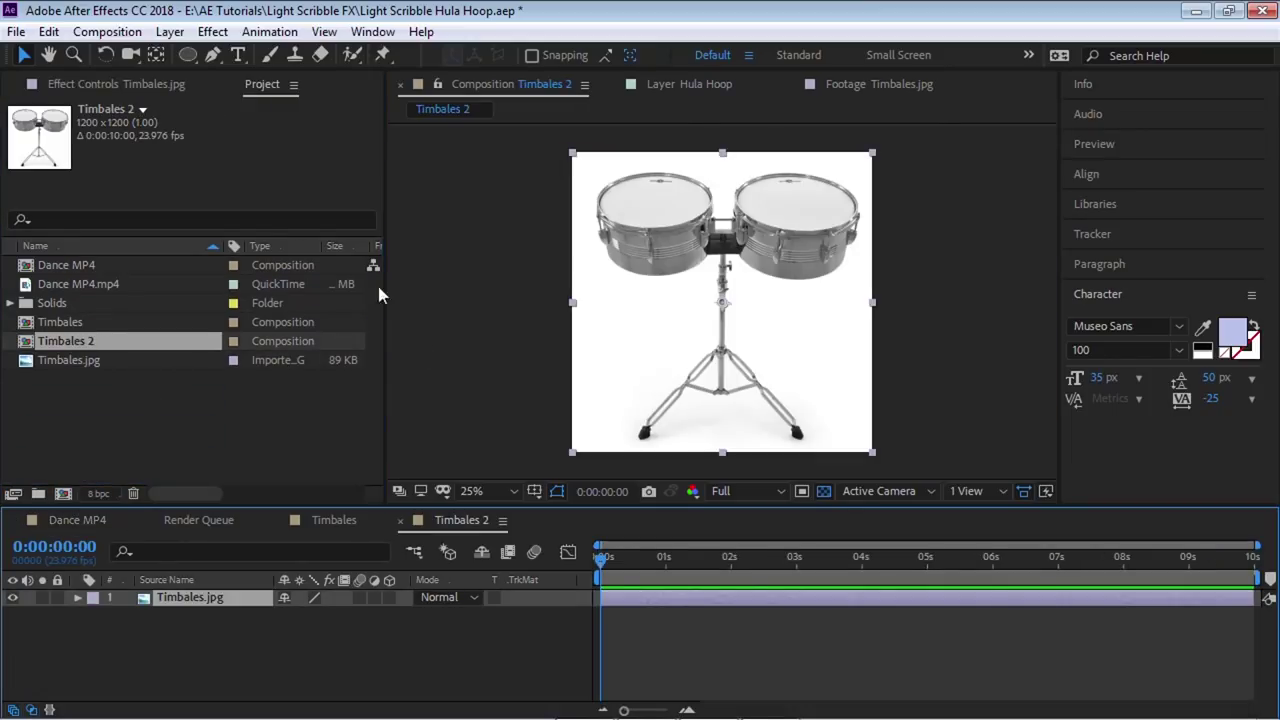
Create a comp-sized 1200 x 1200 px solid in light gray 9F9F9F in the Timbales 2 composition.
{"action": "left_click", "coordinate": [170, 31]}
{"action": "mouse_move", "coordinate": [245, 36]}
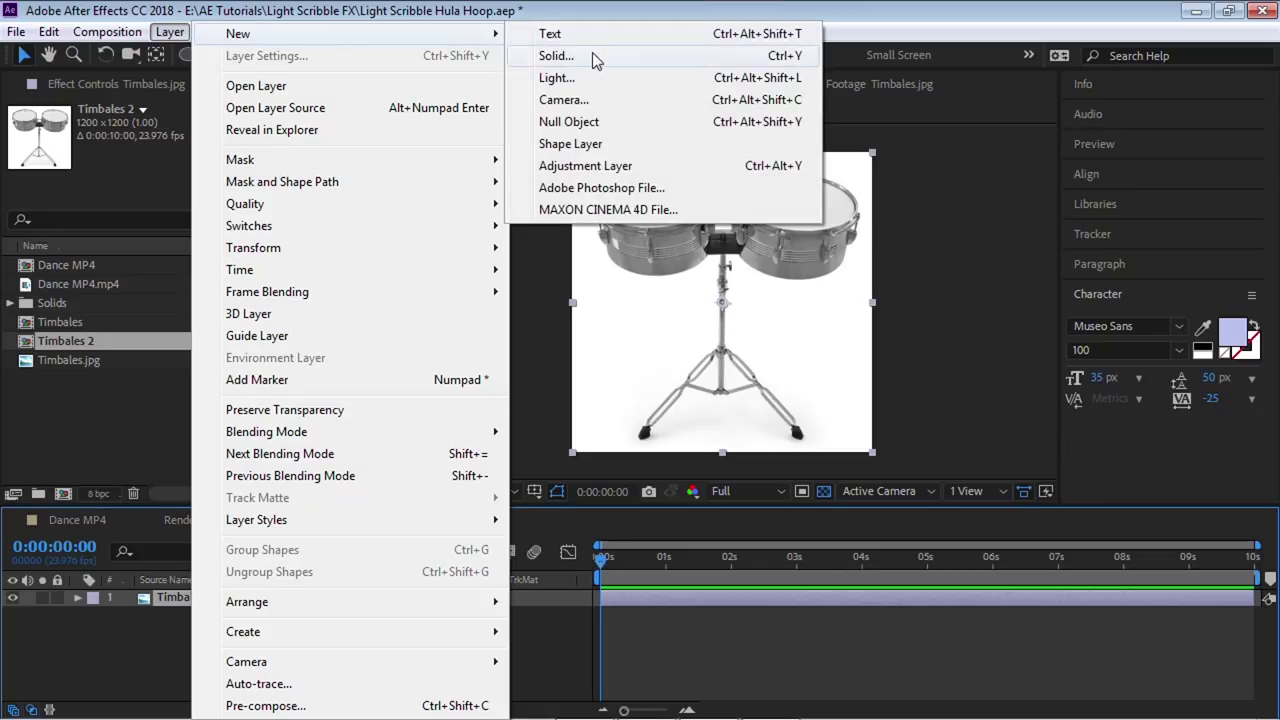
{"action": "left_click", "coordinate": [588, 51]}
{"action": "left_click", "coordinate": [449, 409]}
{"action": "left_click_drag", "start_coordinate": [310, 387], "coordinate": [190, 387]}
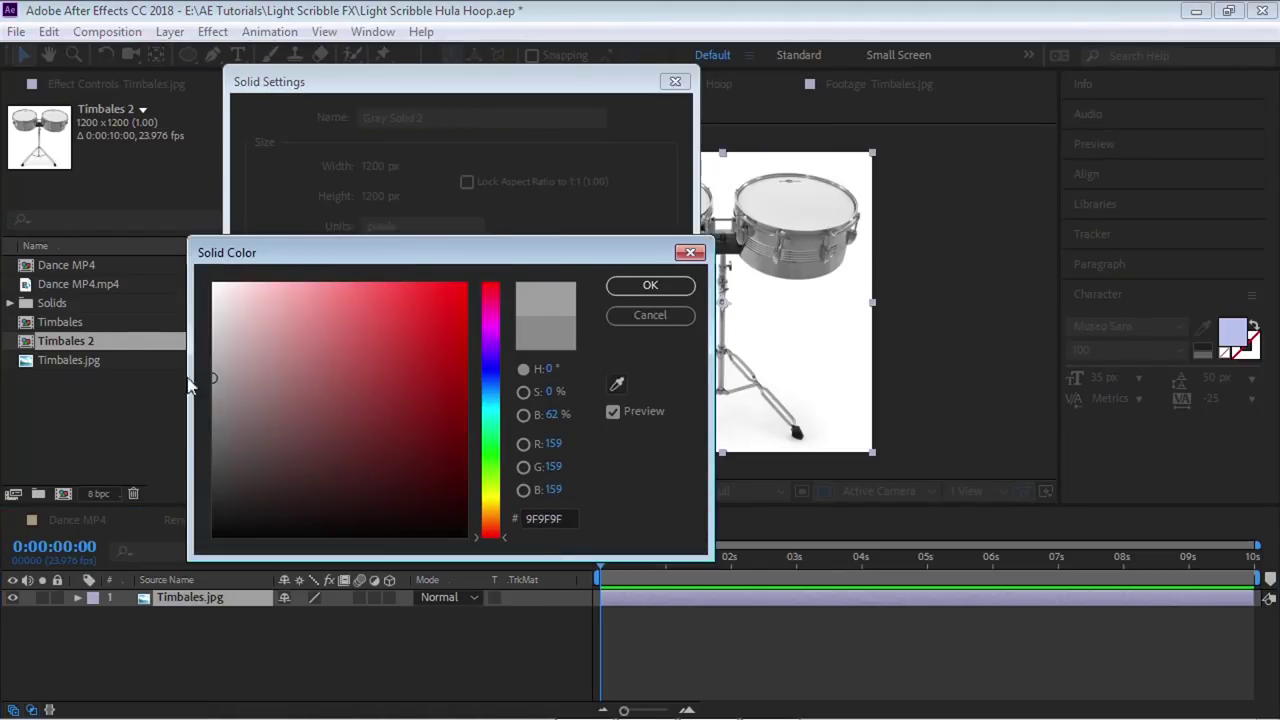
{"action": "left_click", "coordinate": [679, 284]}
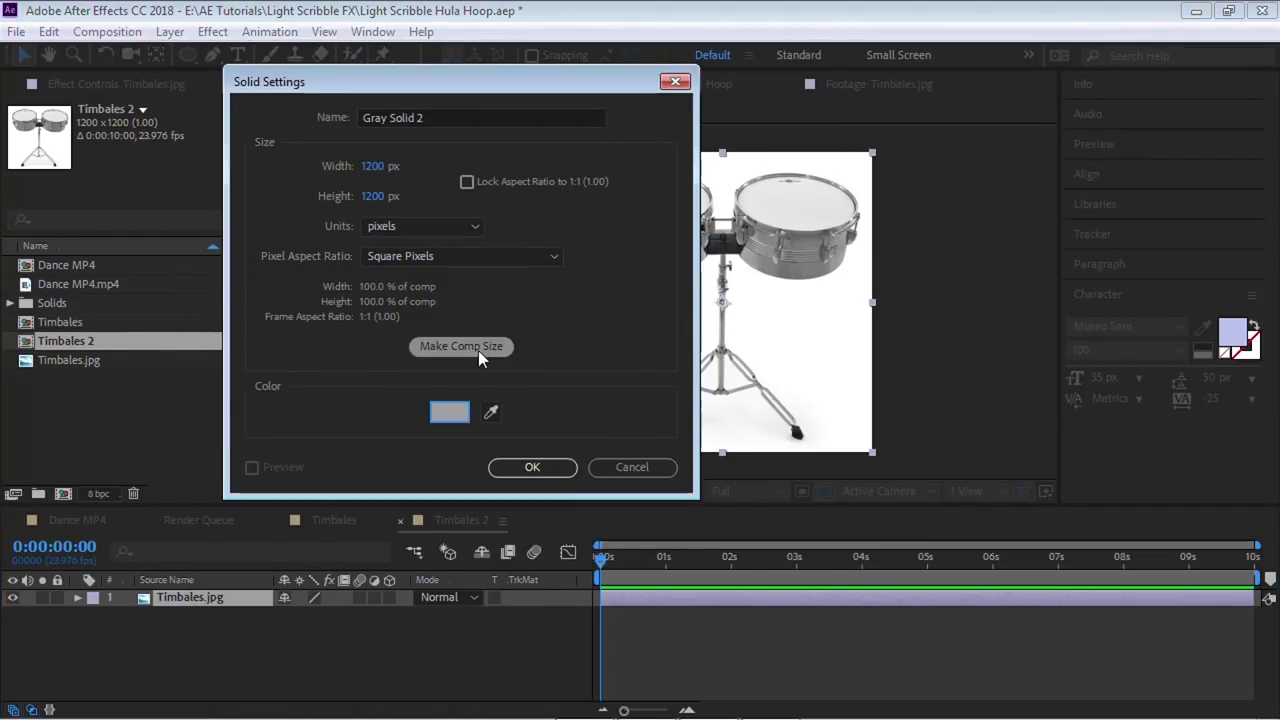
{"action": "left_click", "coordinate": [532, 467]}
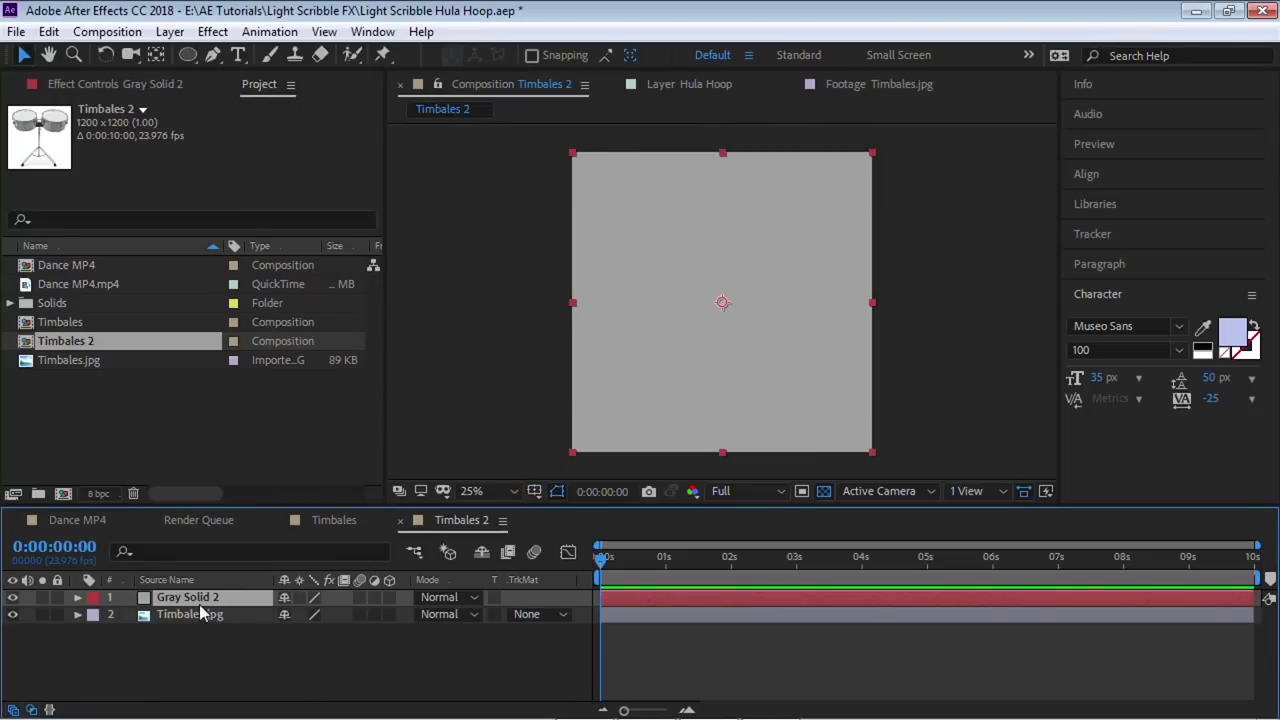
Rename the new gray solid as Timbales and hide it so the drum photo shows.
{"action": "key", "text": "Return"}
{"action": "type", "text": "Timbales"}
{"action": "key", "text": "Return"}
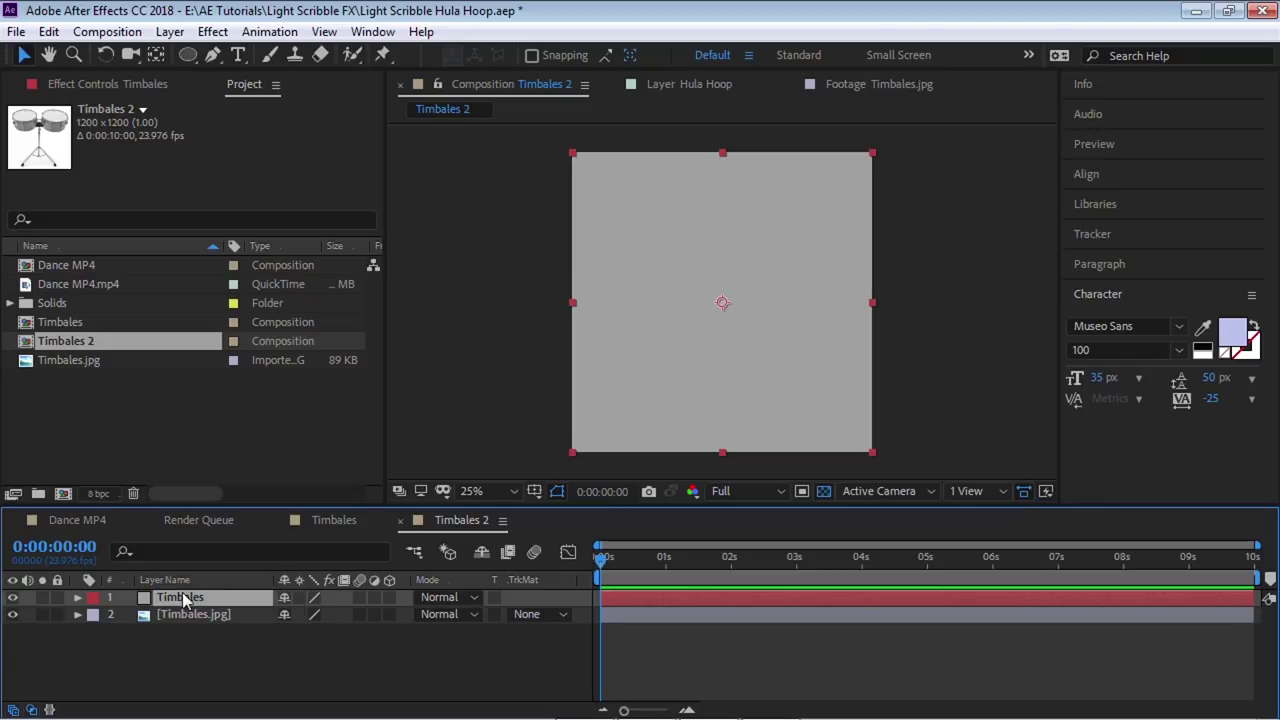
{"action": "left_click", "coordinate": [13, 597]}
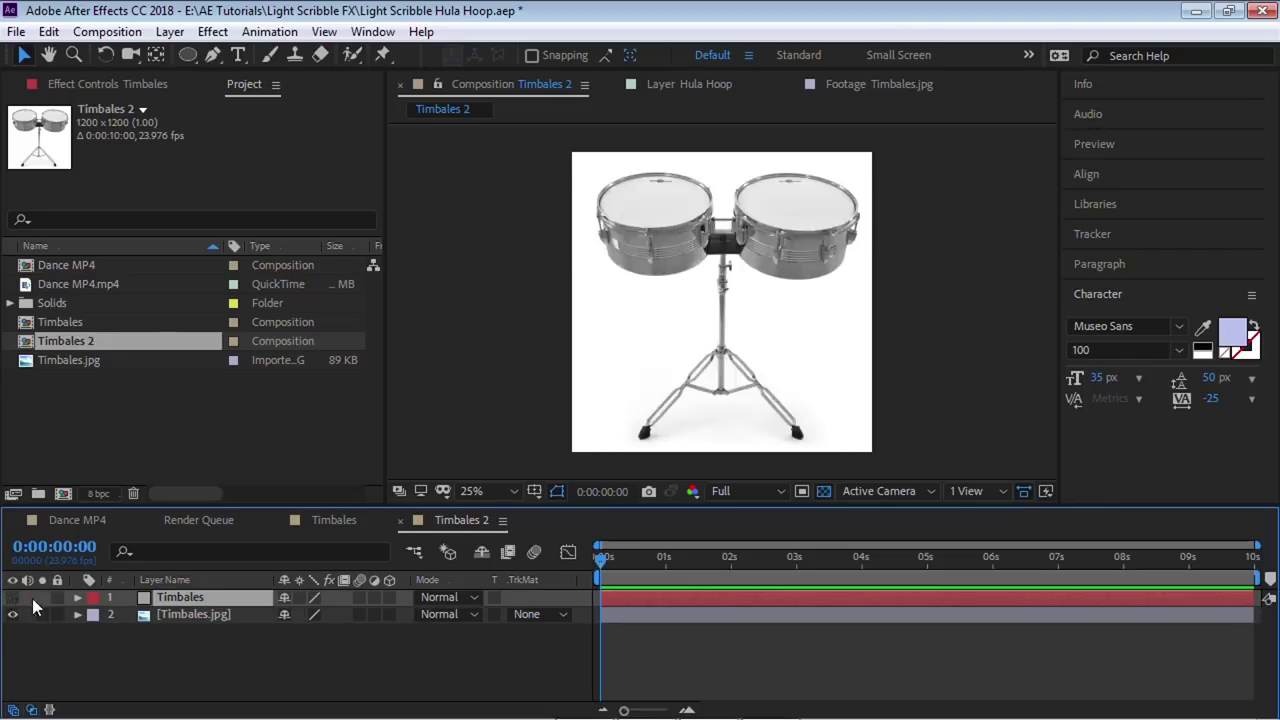
Set the Timbales.jpg layer's Opacity to 50% and turn off the transparency grid in the viewer.
{"action": "left_click", "coordinate": [209, 616]}
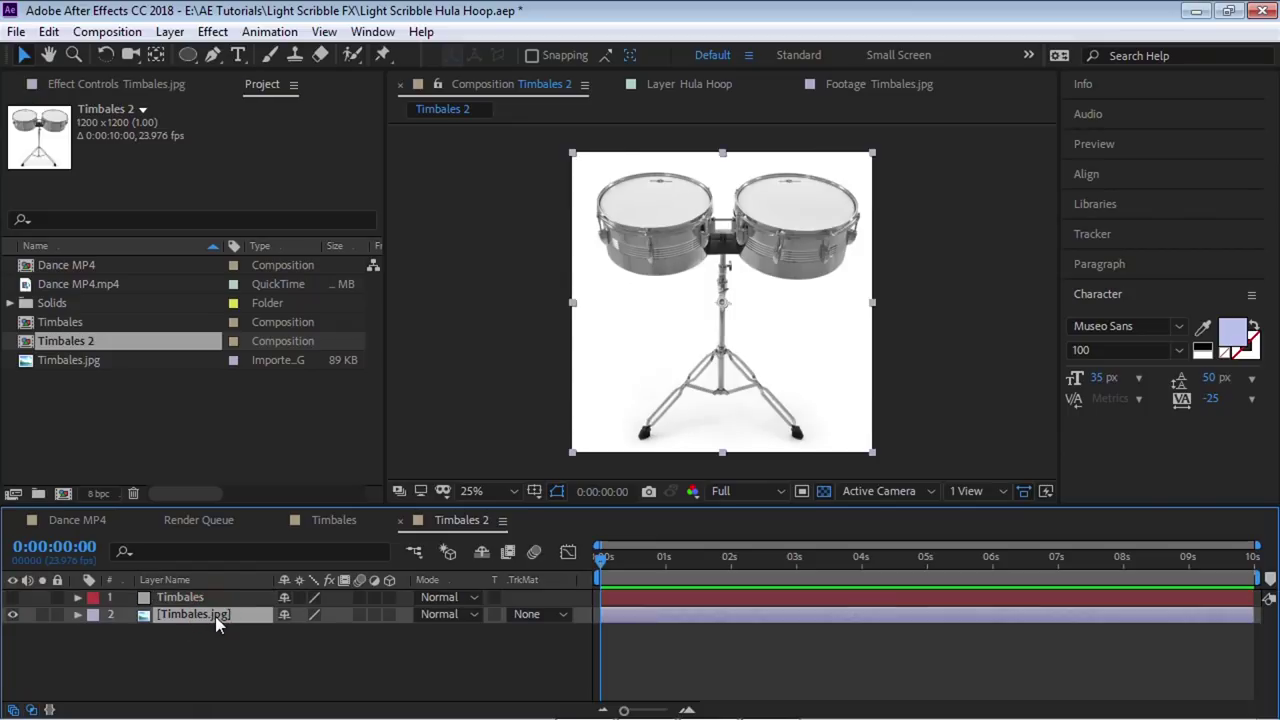
{"action": "key", "text": "t"}
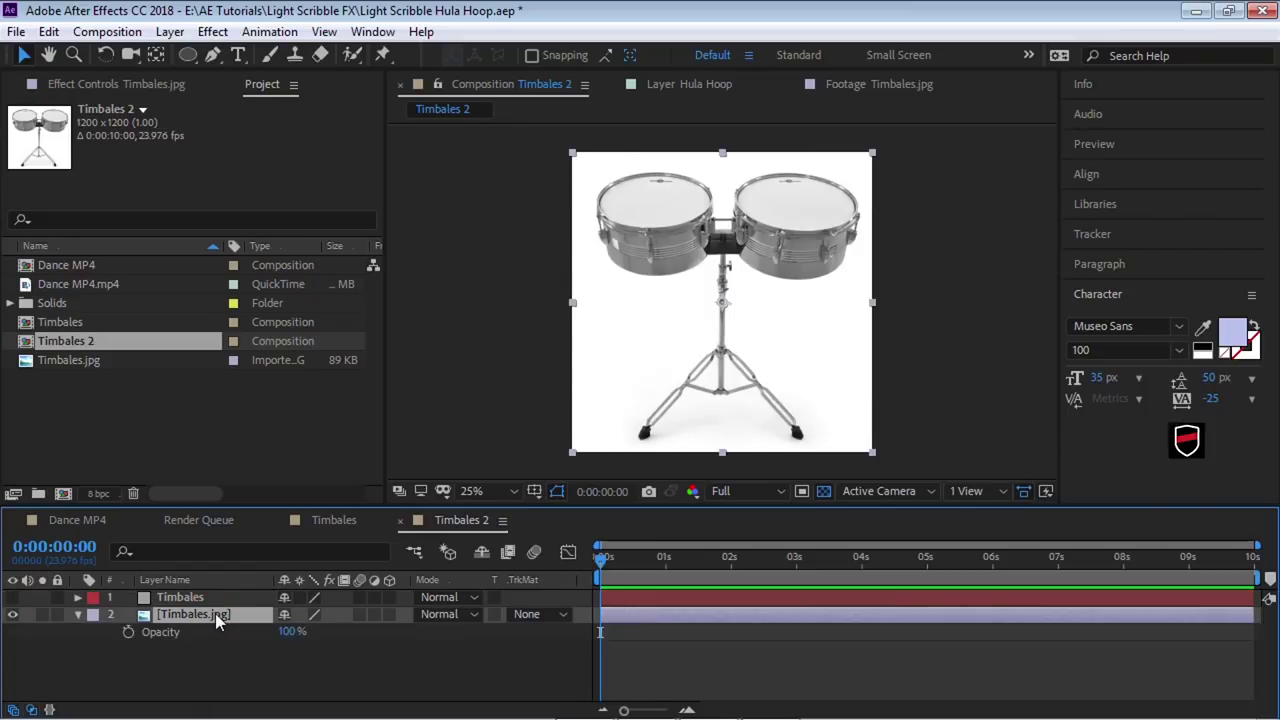
{"action": "left_click", "coordinate": [293, 631]}
{"action": "type", "text": "50"}
{"action": "key", "text": "Return"}
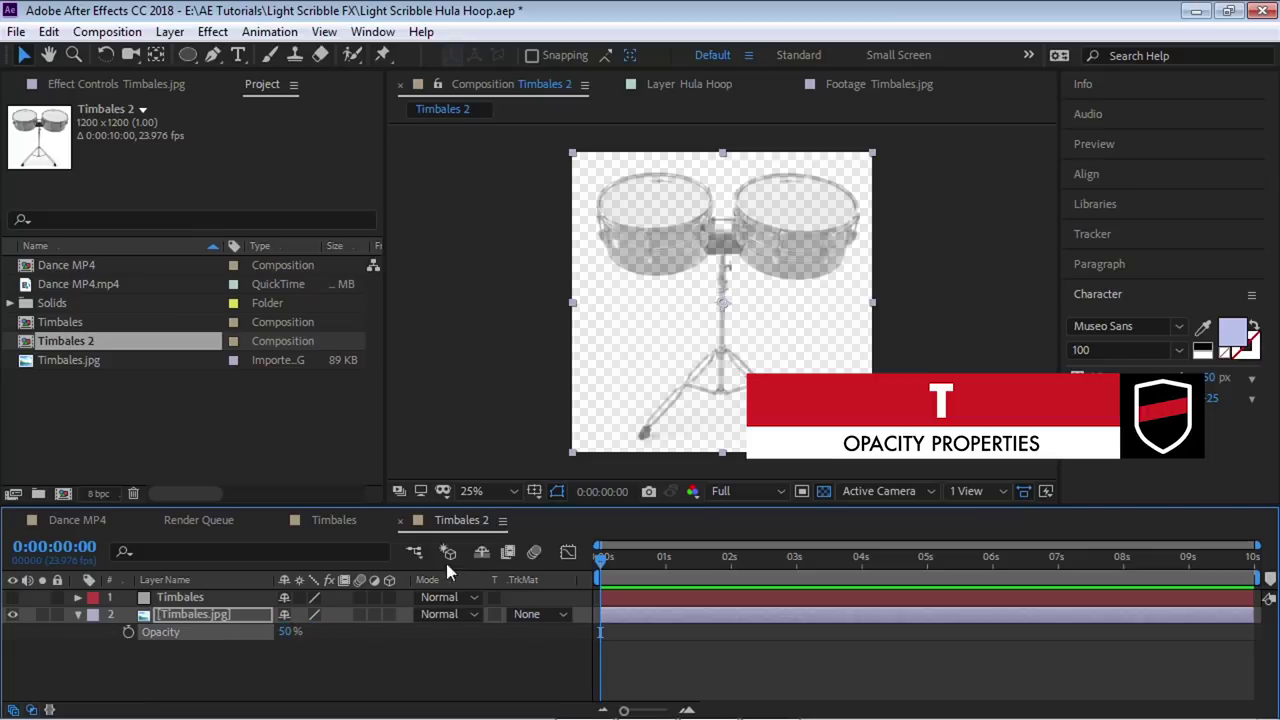
{"action": "left_click", "coordinate": [470, 640]}
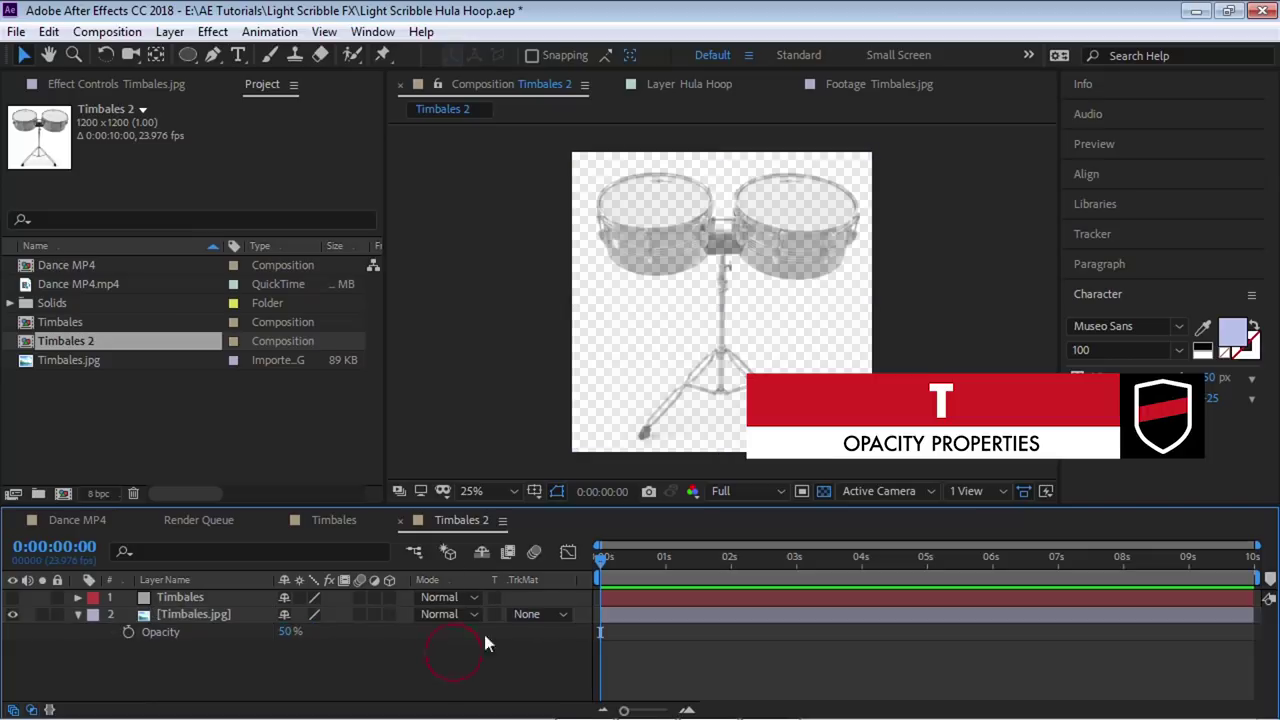
{"action": "left_click", "coordinate": [823, 492]}
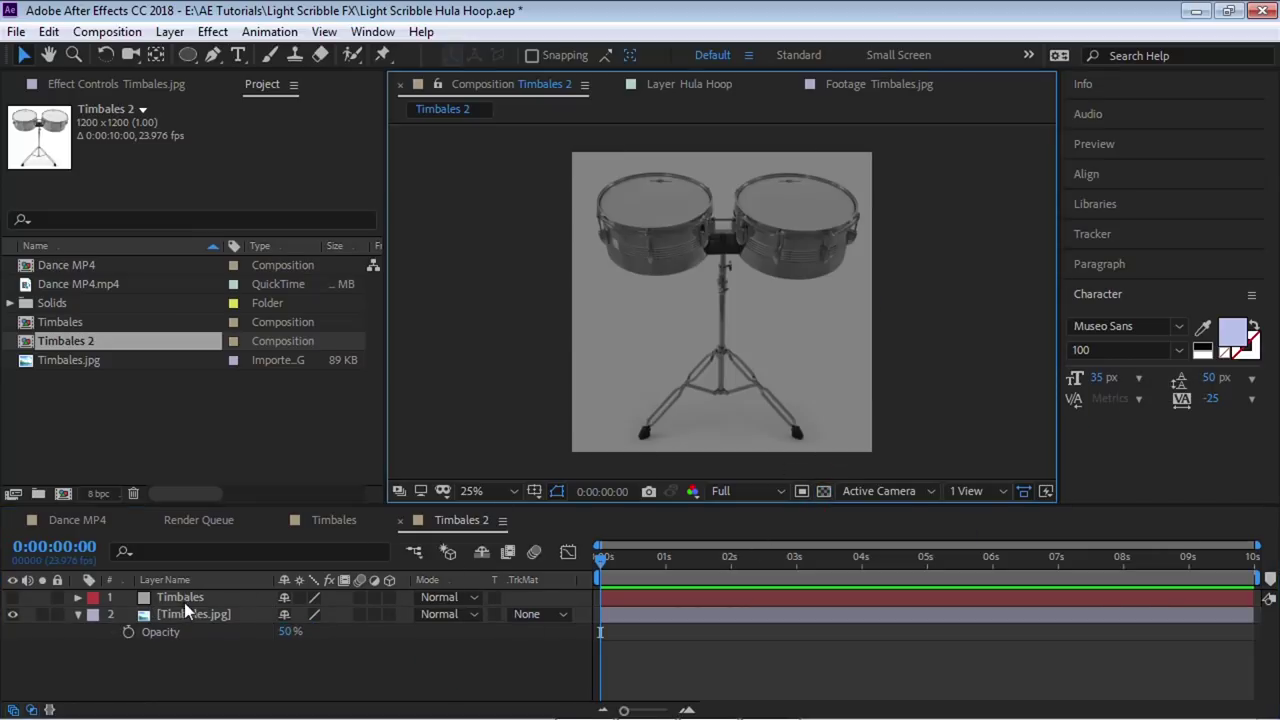
Draw an elliptical mask on the hidden Timbales solid over the left drum's head.
{"action": "left_click", "coordinate": [183, 598]}
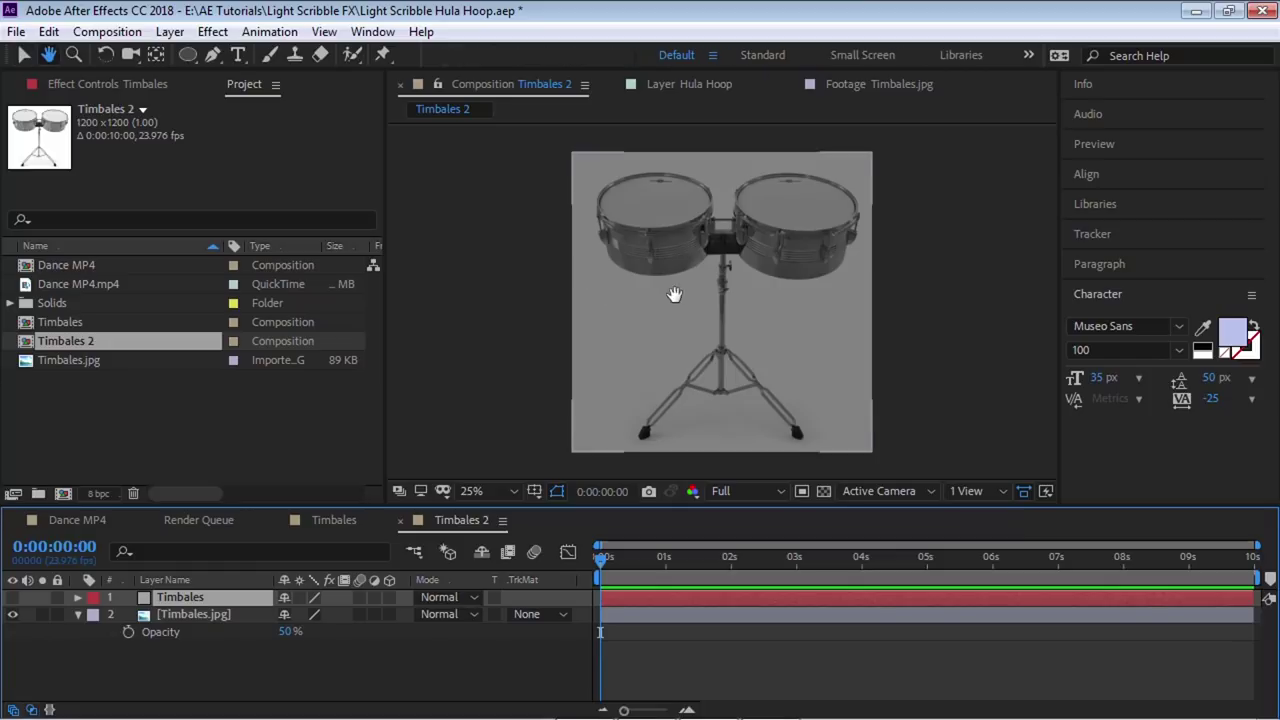
{"action": "scroll", "coordinate": [680, 278], "scroll_direction": "up", "scroll_amount": 2}
{"action": "left_click_drag", "start_coordinate": [640, 237], "coordinate": [651, 289]}
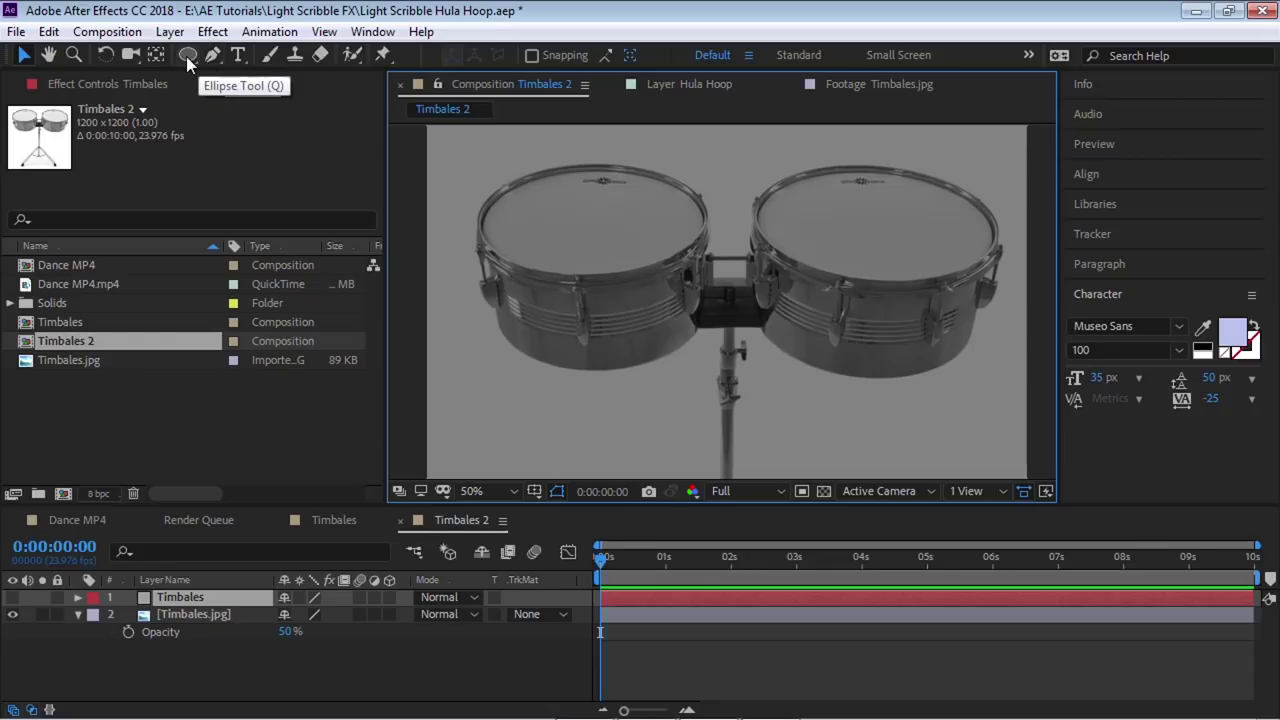
{"action": "left_click_drag", "start_coordinate": [187, 57], "coordinate": [306, 100]}
{"action": "left_click_drag", "start_coordinate": [473, 177], "coordinate": [703, 273]}
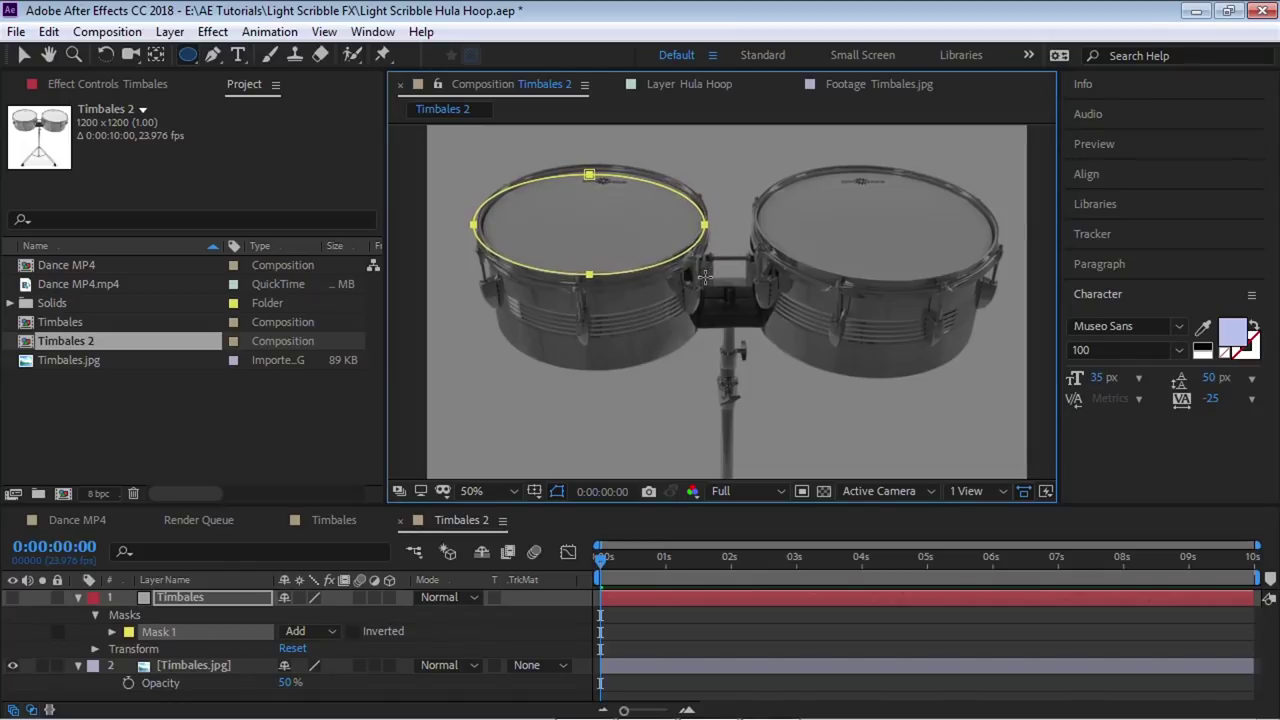
Free-transform the elliptical mask, tilting, moving and resizing it to match the left drum's rim.
{"action": "key", "text": "period"}
{"action": "key", "text": "h"}
{"action": "left_click_drag", "start_coordinate": [647, 175], "coordinate": [902, 336]}
{"action": "key", "text": "q"}
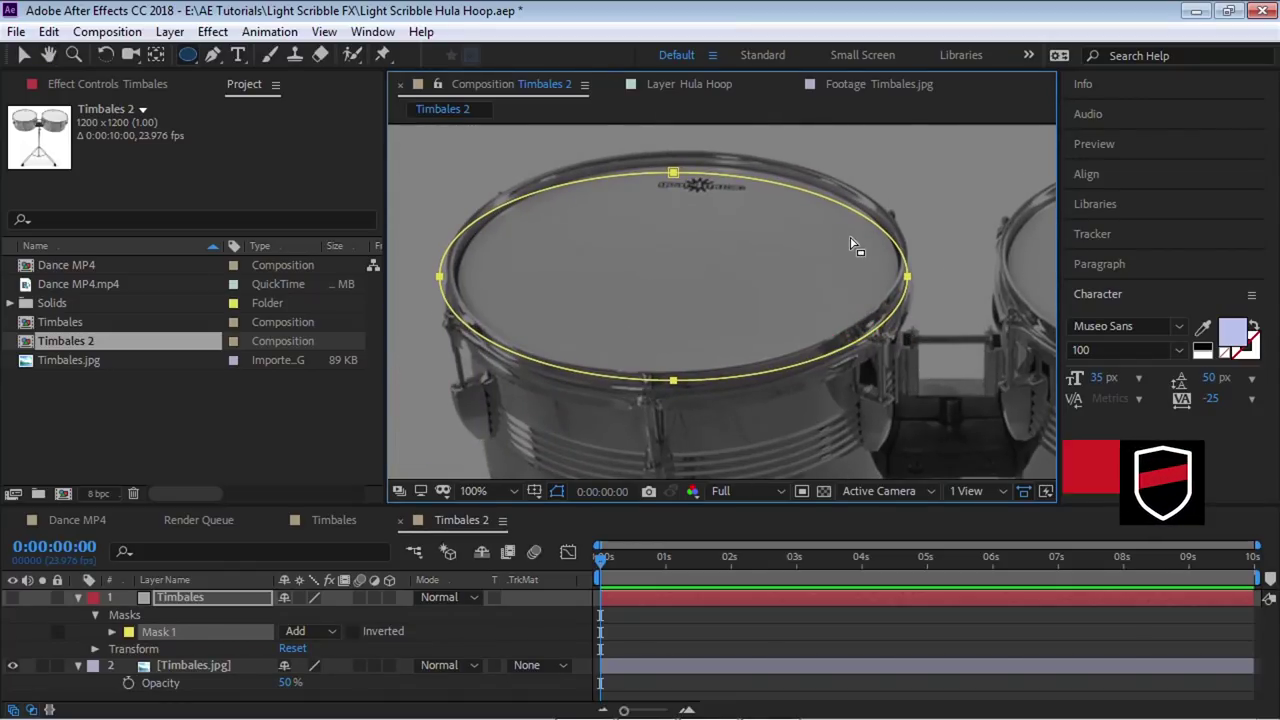
{"action": "key", "text": "ctrl+t"}
{"action": "left_click_drag", "start_coordinate": [955, 221], "coordinate": [817, 262]}
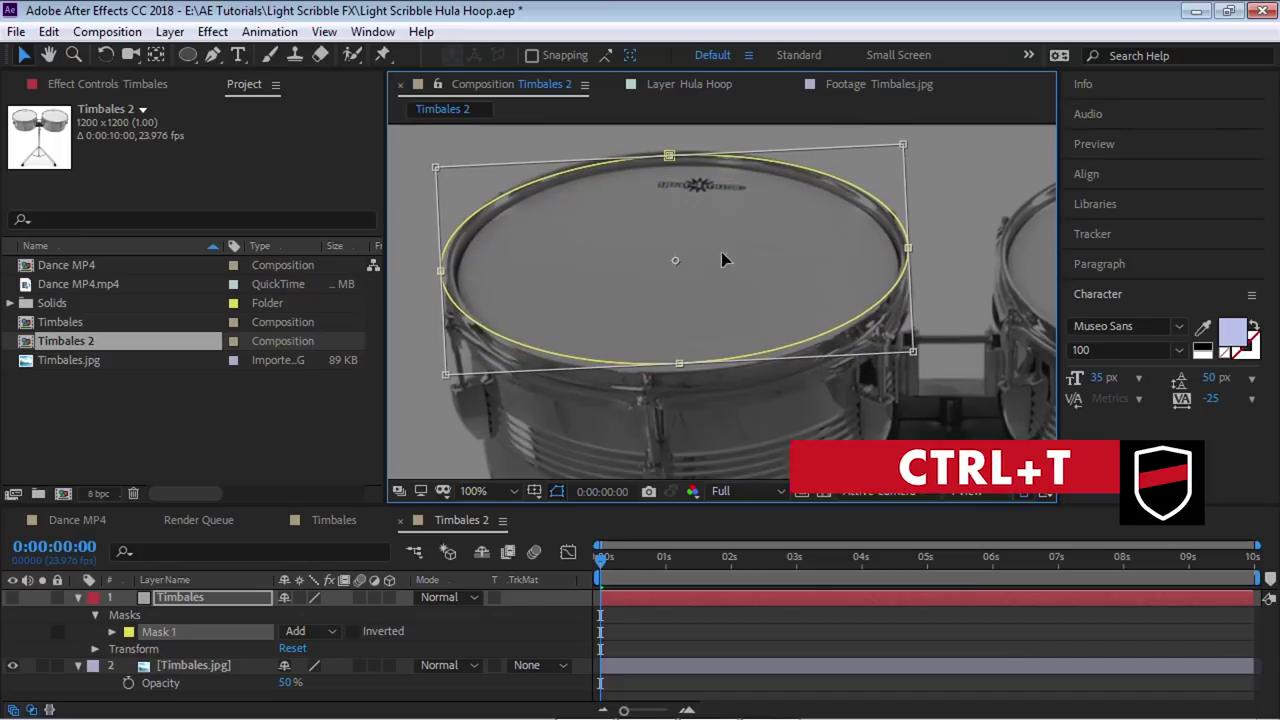
{"action": "left_click_drag", "start_coordinate": [439, 269], "coordinate": [447, 270]}
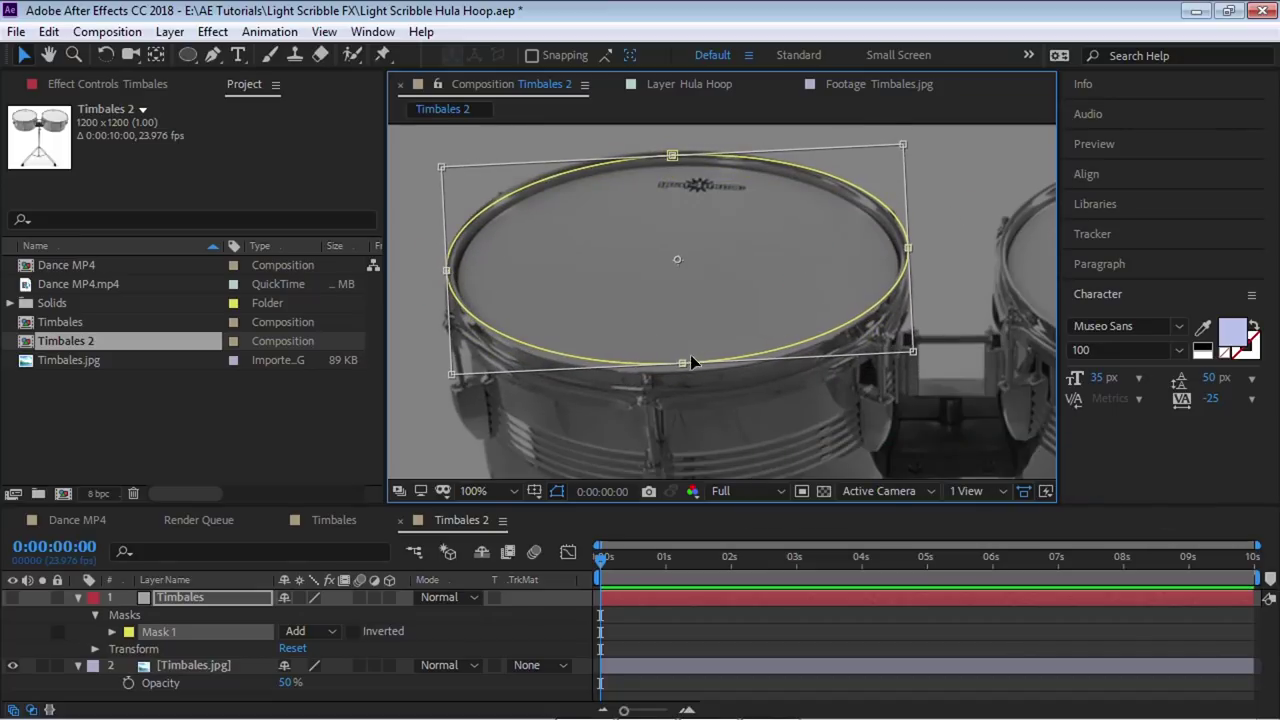
{"action": "left_click_drag", "start_coordinate": [684, 362], "coordinate": [683, 371]}
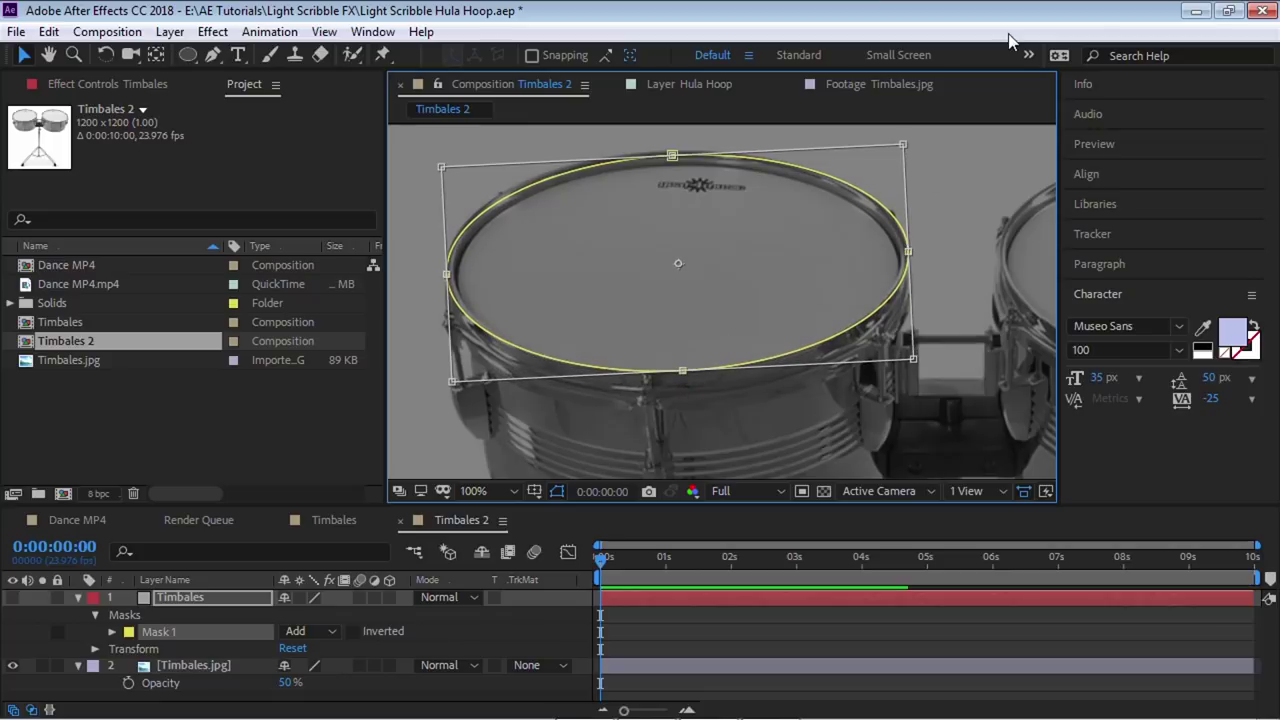
{"action": "left_click_drag", "start_coordinate": [673, 154], "coordinate": [673, 150]}
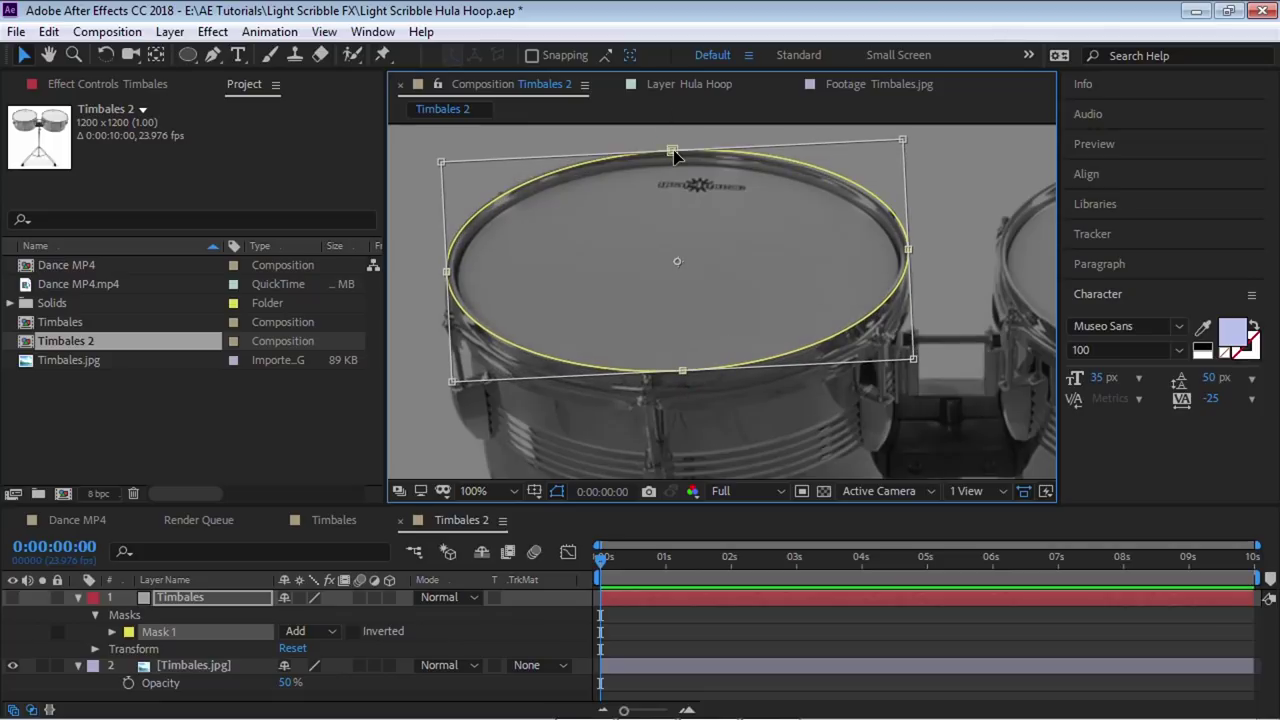
{"action": "key", "text": "Return"}
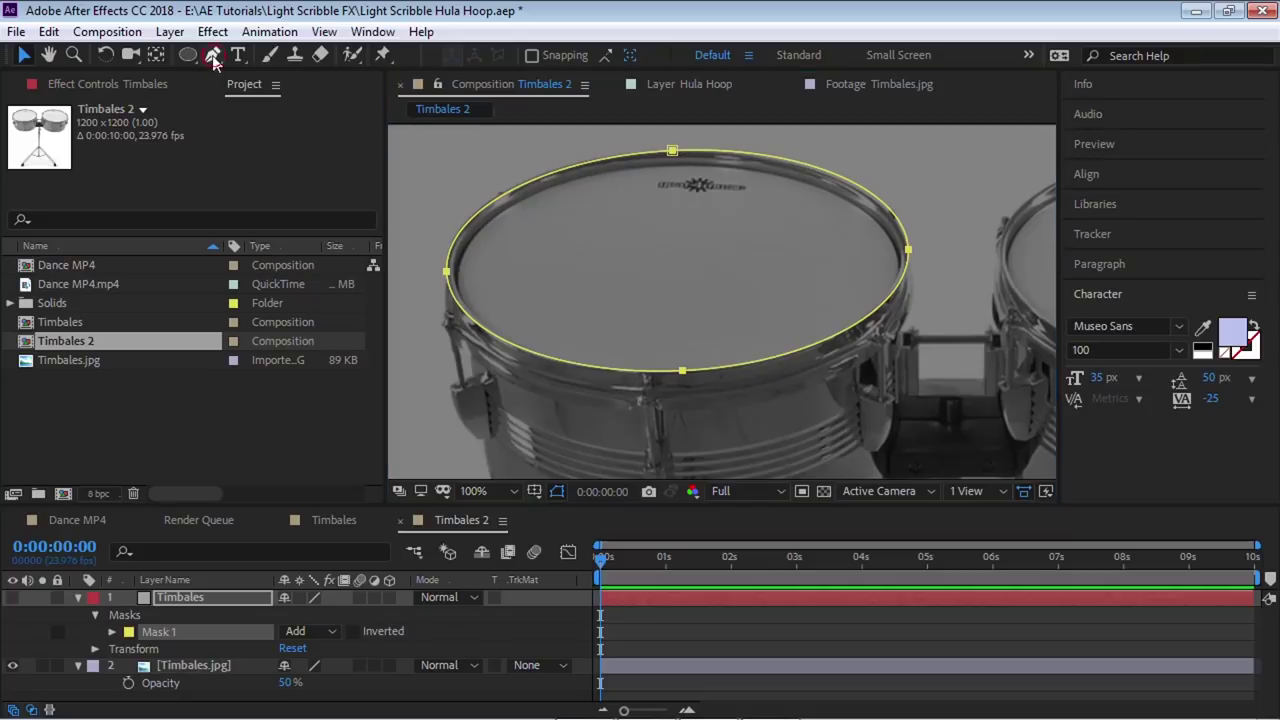
Trace the left drum's body with the Pen tool as an open mask running from rim to rim around its base.
{"action": "left_click_drag", "start_coordinate": [593, 307], "coordinate": [576, 216]}
{"action": "key", "text": "g"}
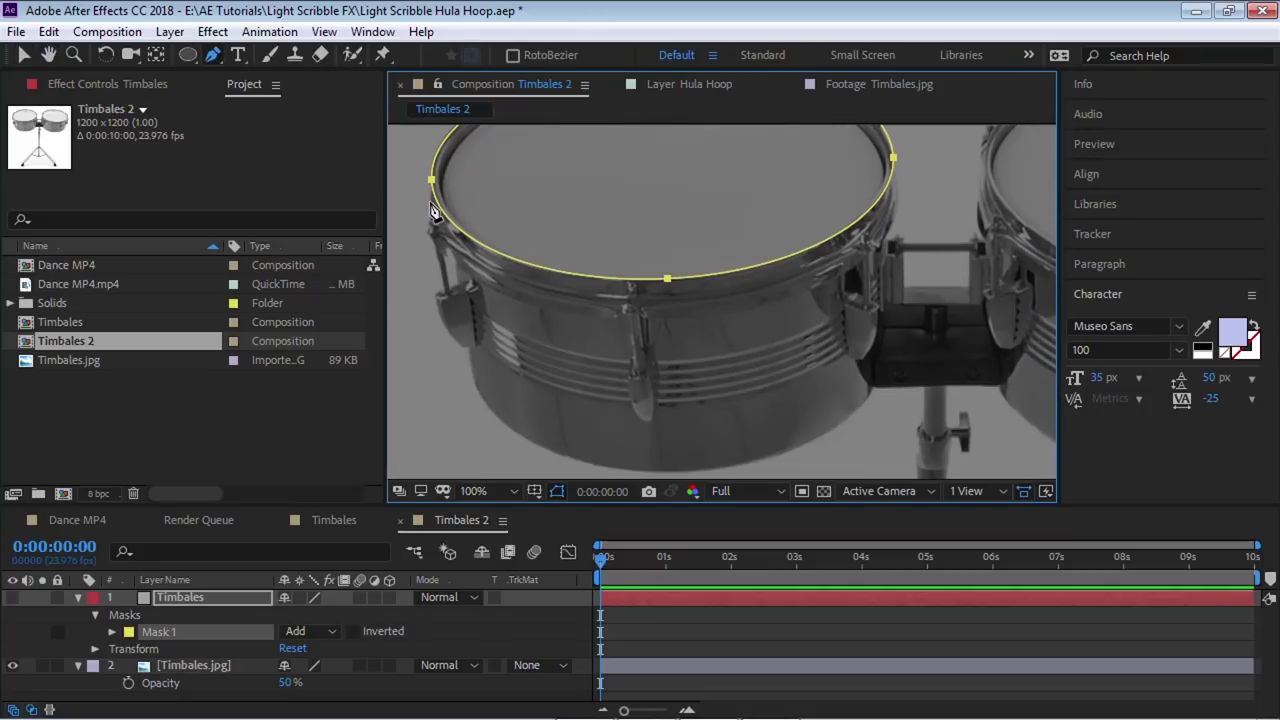
{"action": "left_click", "coordinate": [428, 201]}
{"action": "left_click", "coordinate": [443, 243]}
{"action": "left_click", "coordinate": [454, 262]}
{"action": "left_click", "coordinate": [466, 315]}
{"action": "left_click", "coordinate": [471, 340]}
{"action": "left_click", "coordinate": [473, 364]}
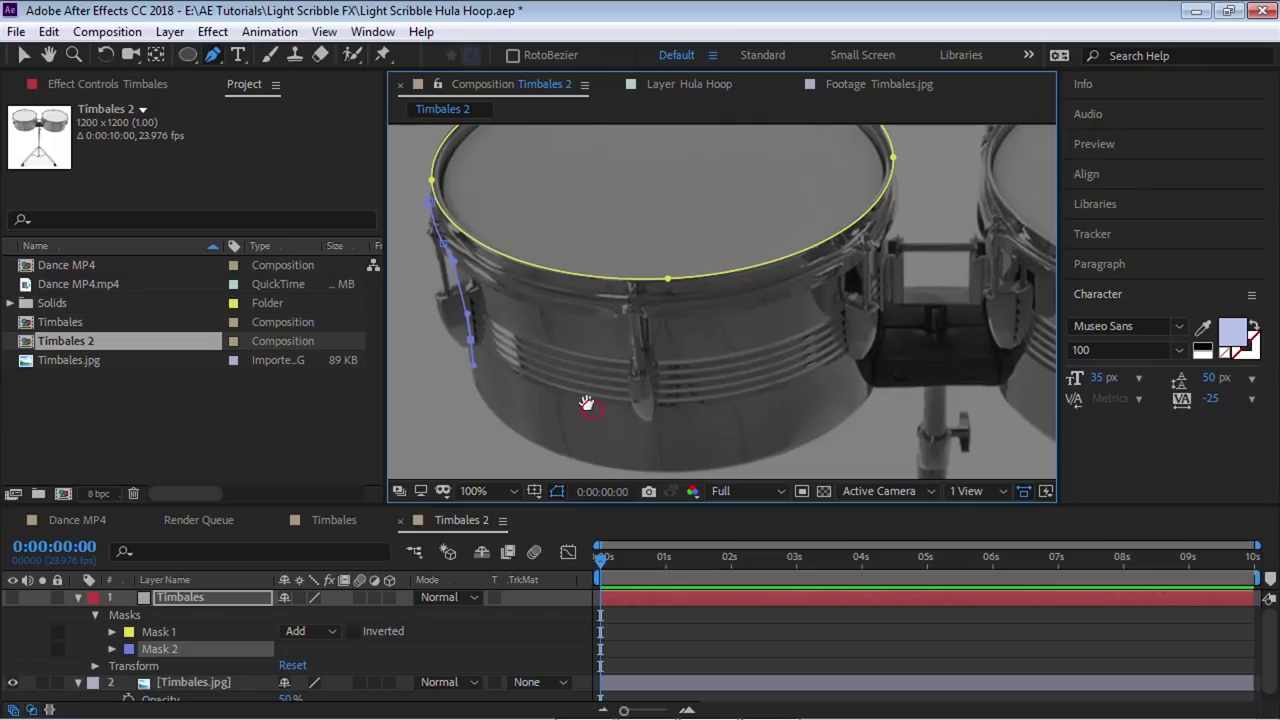
{"action": "left_click_drag", "start_coordinate": [591, 409], "coordinate": [575, 354]}
{"action": "left_click_drag", "start_coordinate": [648, 413], "coordinate": [843, 404]}
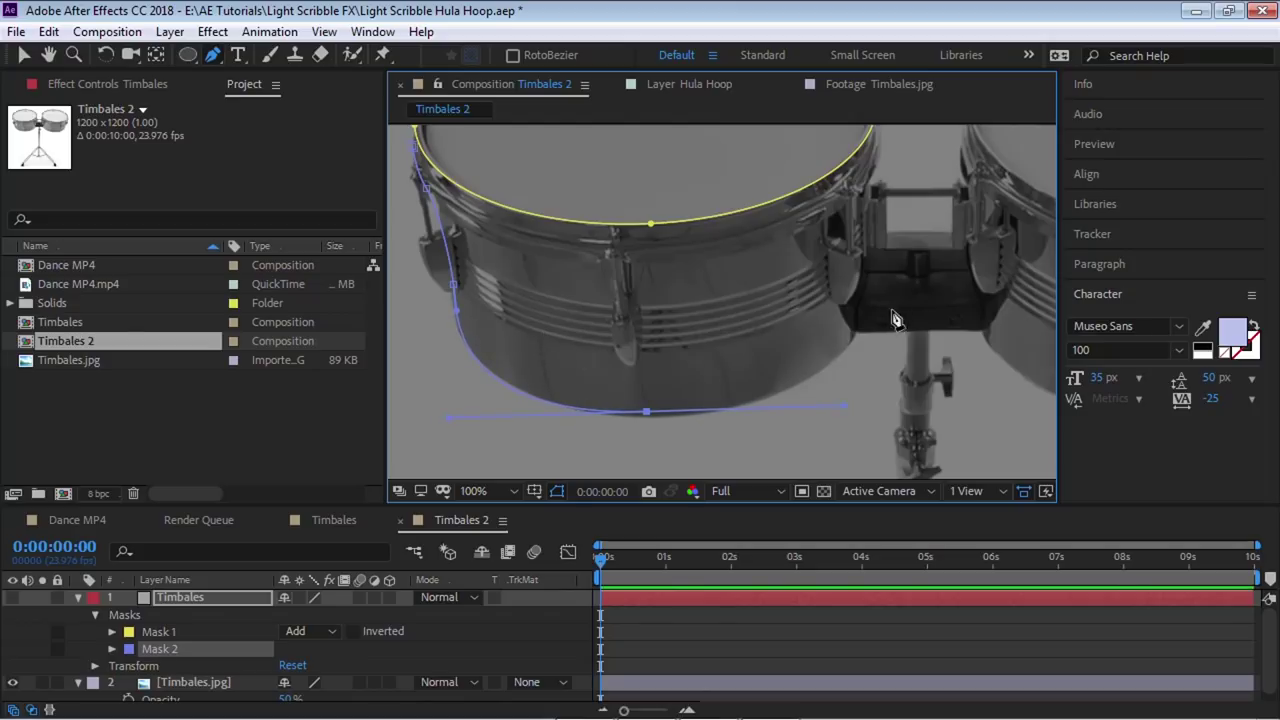
{"action": "left_click_drag", "start_coordinate": [862, 311], "coordinate": [862, 195]}
{"action": "scroll", "coordinate": [862, 195], "scroll_direction": "up", "scroll_amount": 2}
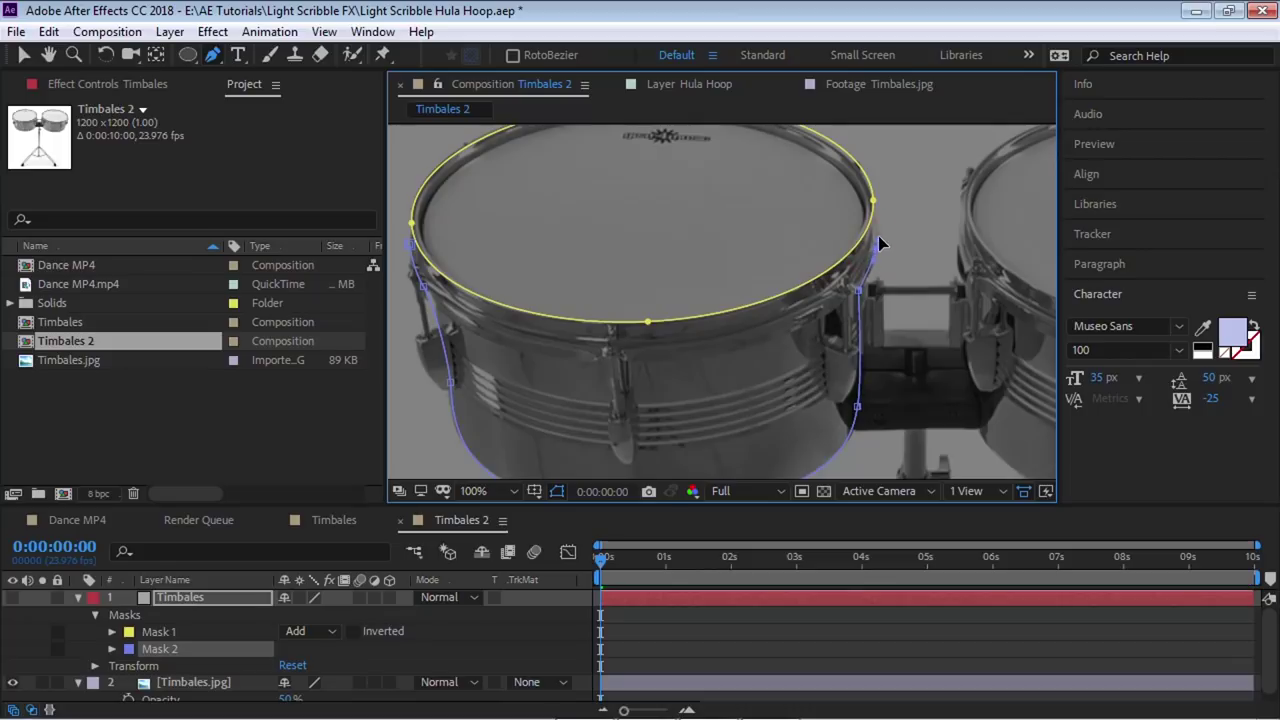
Change the mask color of Mask 2 to bright turquoise.
{"action": "left_click", "coordinate": [129, 650]}
{"action": "left_click", "coordinate": [490, 417]}
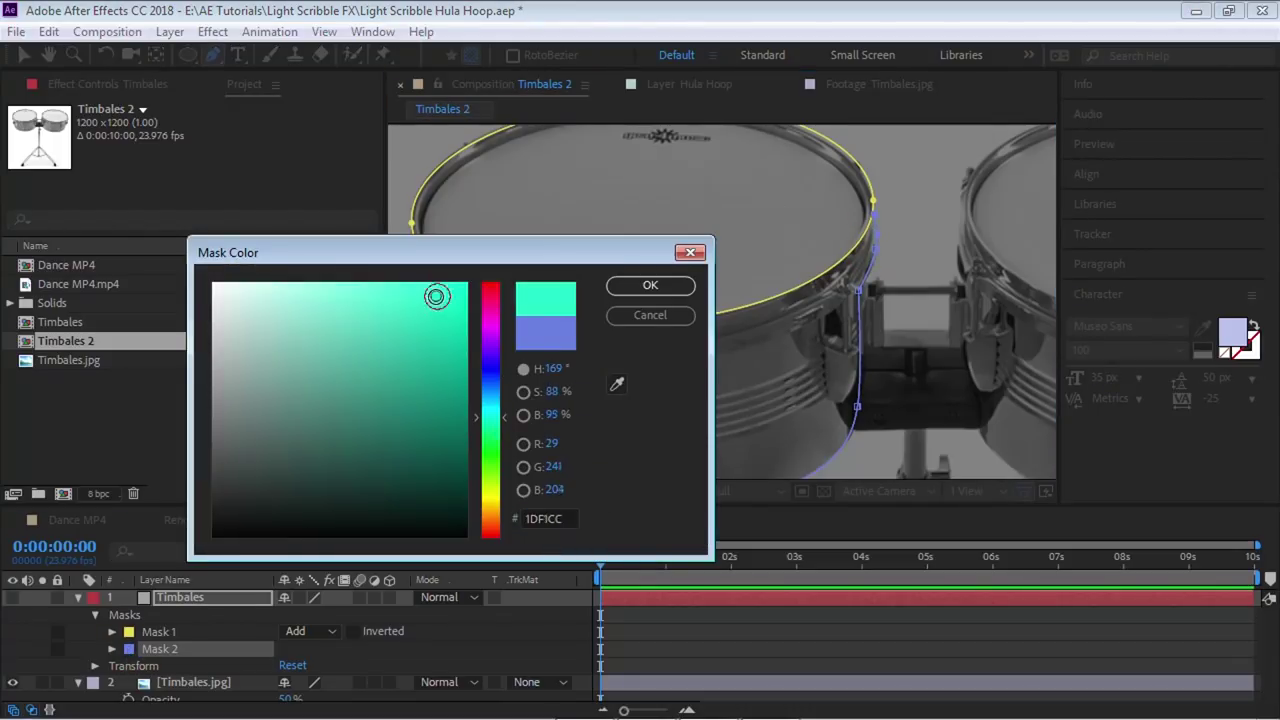
{"action": "left_click", "coordinate": [650, 286]}
Adjust the end points of the turquoise body outline to meet the drum's rim on both sides.
{"action": "scroll", "coordinate": [717, 320], "scroll_direction": "down", "scroll_amount": 2}
{"action": "left_click", "coordinate": [24, 55]}
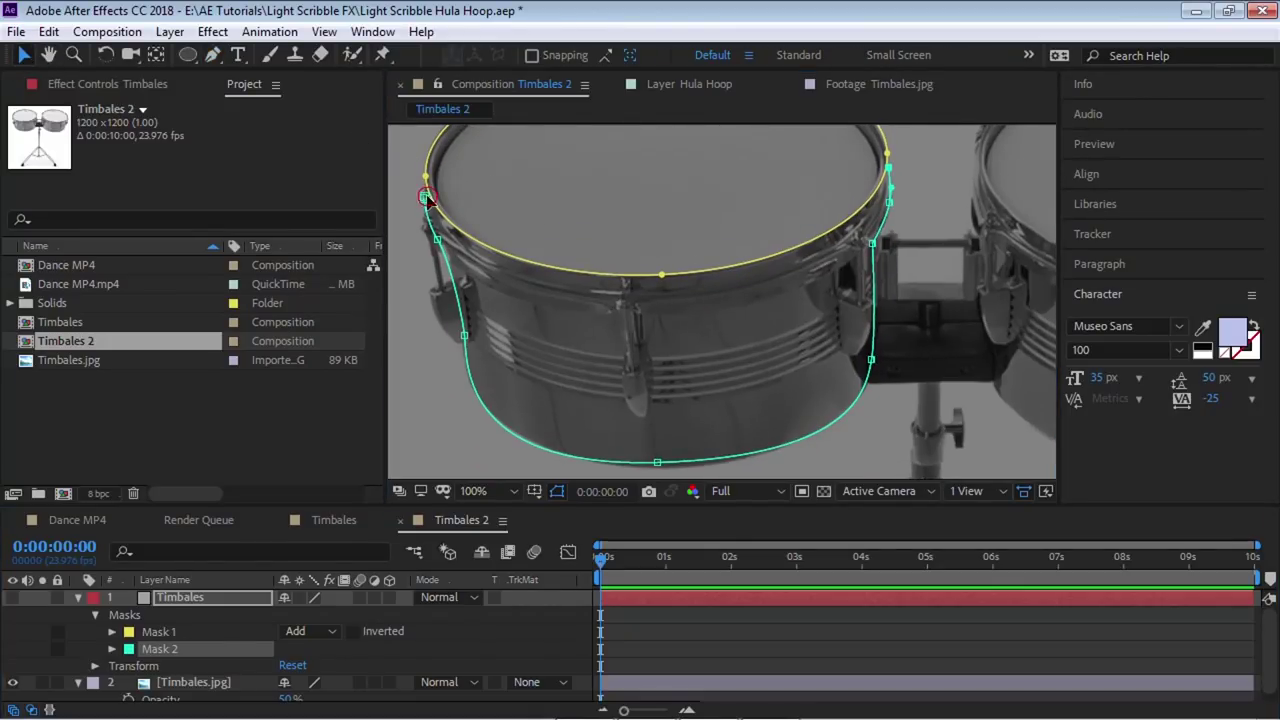
{"action": "key", "text": "h"}
{"action": "left_click_drag", "start_coordinate": [914, 168], "coordinate": [895, 193]}
{"action": "key", "text": "v"}
{"action": "left_click", "coordinate": [872, 192]}
{"action": "left_click", "coordinate": [877, 213]}
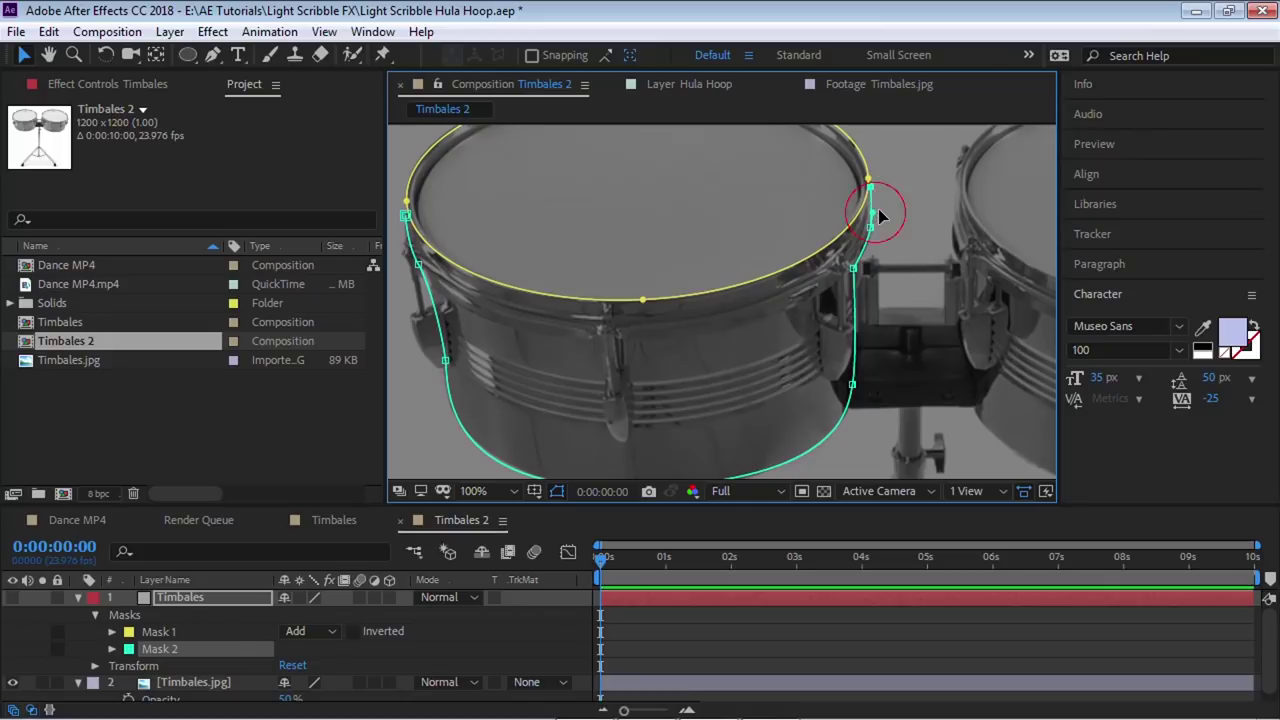
Reshape the lower curve of the turquoise outline with its bottom point's handles to follow the drum's base.
{"action": "key", "text": "h"}
{"action": "left_click_drag", "start_coordinate": [820, 316], "coordinate": [814, 287]}
{"action": "left_click_drag", "start_coordinate": [660, 440], "coordinate": [826, 420]}
{"action": "key", "text": "v"}
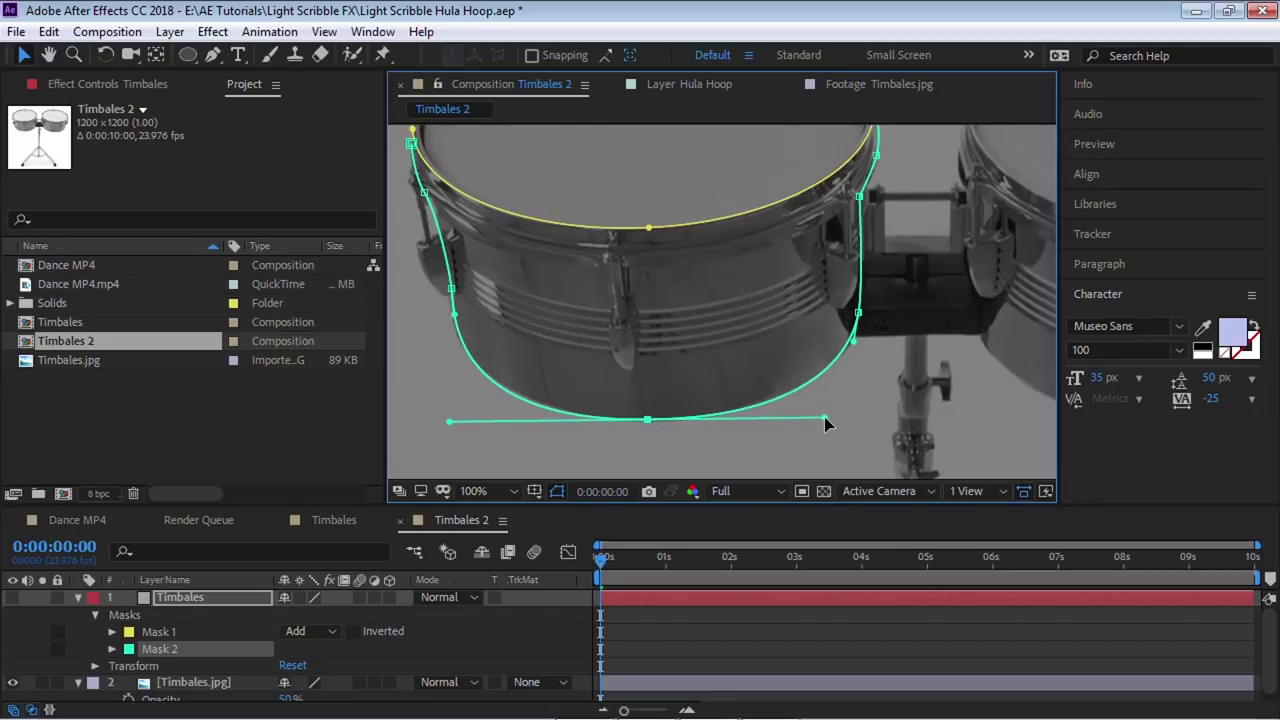
{"action": "left_click_drag", "start_coordinate": [449, 421], "coordinate": [455, 419]}
{"action": "key", "text": "h"}
{"action": "left_click_drag", "start_coordinate": [660, 318], "coordinate": [663, 349]}
{"action": "left_click_drag", "start_coordinate": [763, 203], "coordinate": [777, 237]}
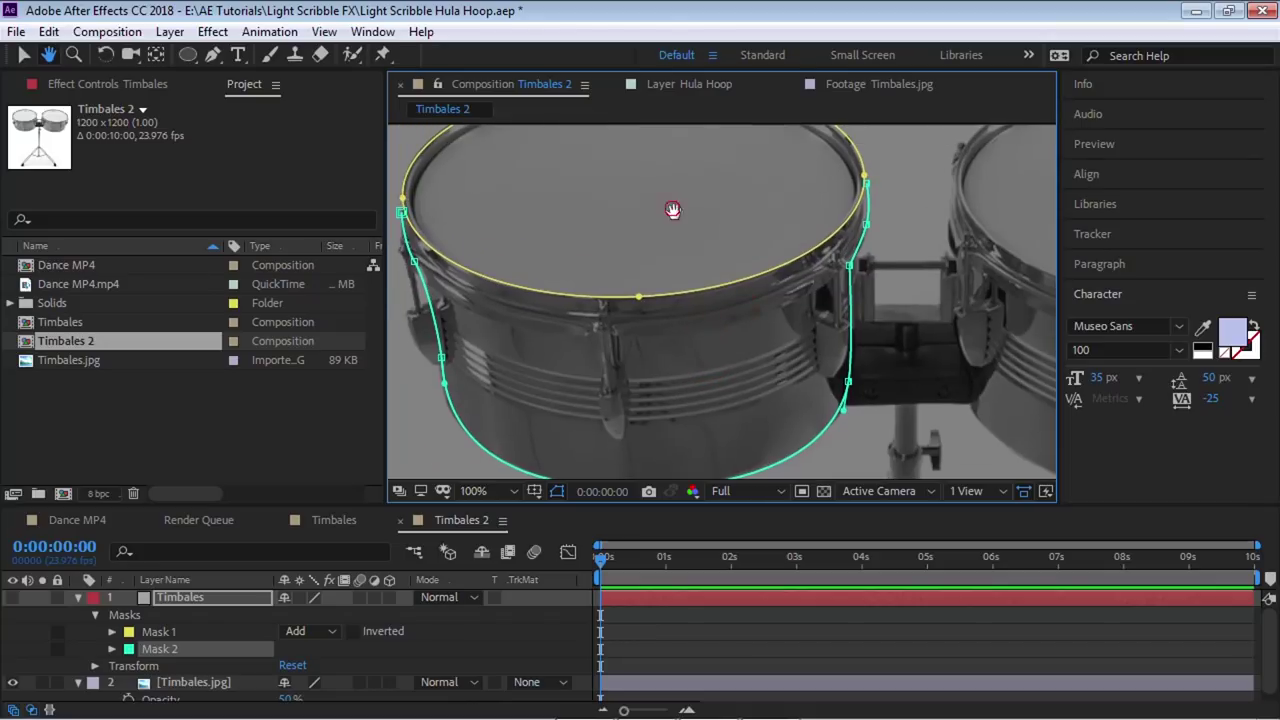
{"action": "left_click_drag", "start_coordinate": [674, 206], "coordinate": [680, 259]}
{"action": "mouse_move", "coordinate": [843, 266]}
{"action": "left_mouse_down"}
{"action": "mouse_move", "coordinate": [833, 210]}
{"action": "mouse_move", "coordinate": [823, 262]}
{"action": "left_mouse_up"}
{"action": "key", "text": "v"}
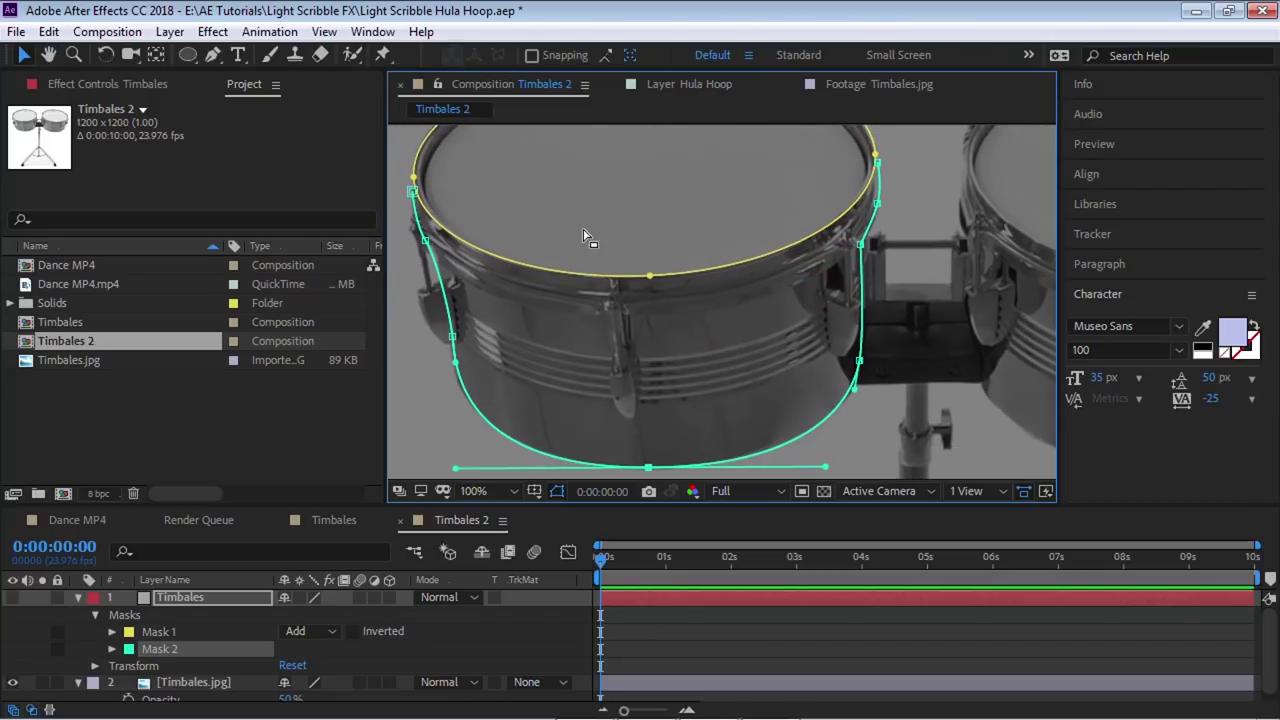
Draw a third open mask curving across the left drum's shell between its sides, and collapse the Timbales layer's properties.
{"action": "left_click", "coordinate": [418, 388]}
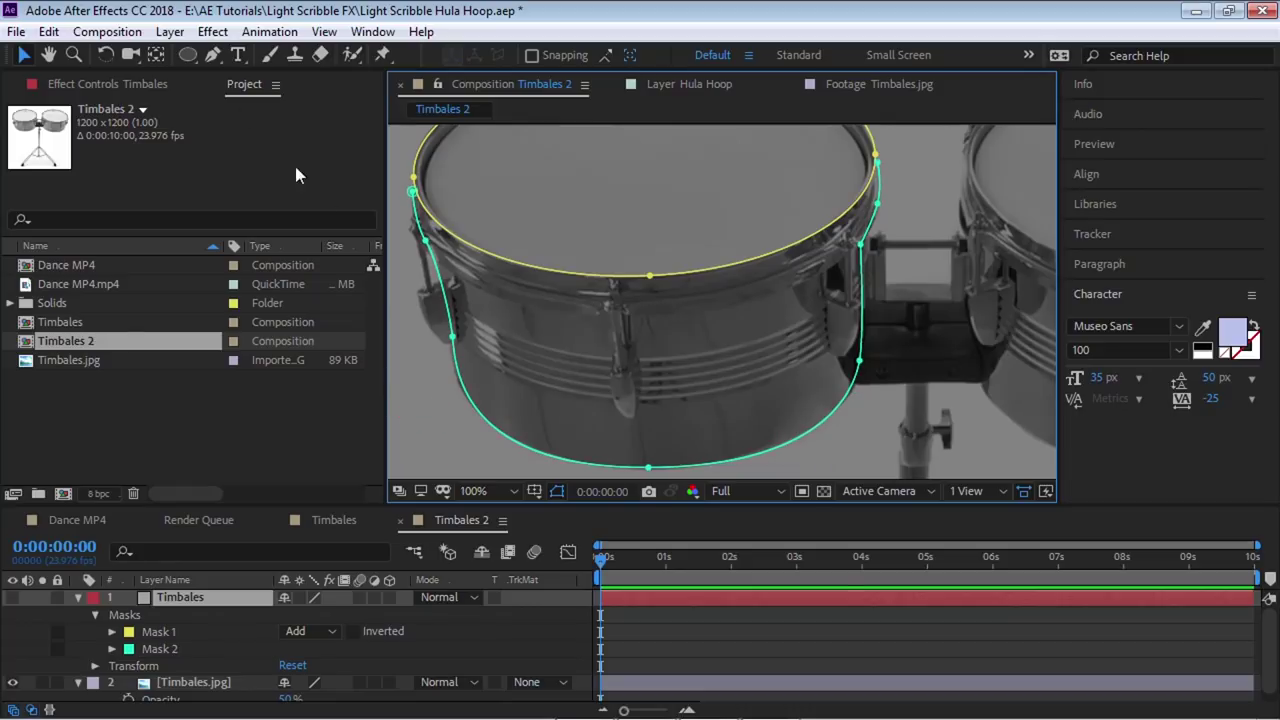
{"action": "left_click", "coordinate": [214, 55]}
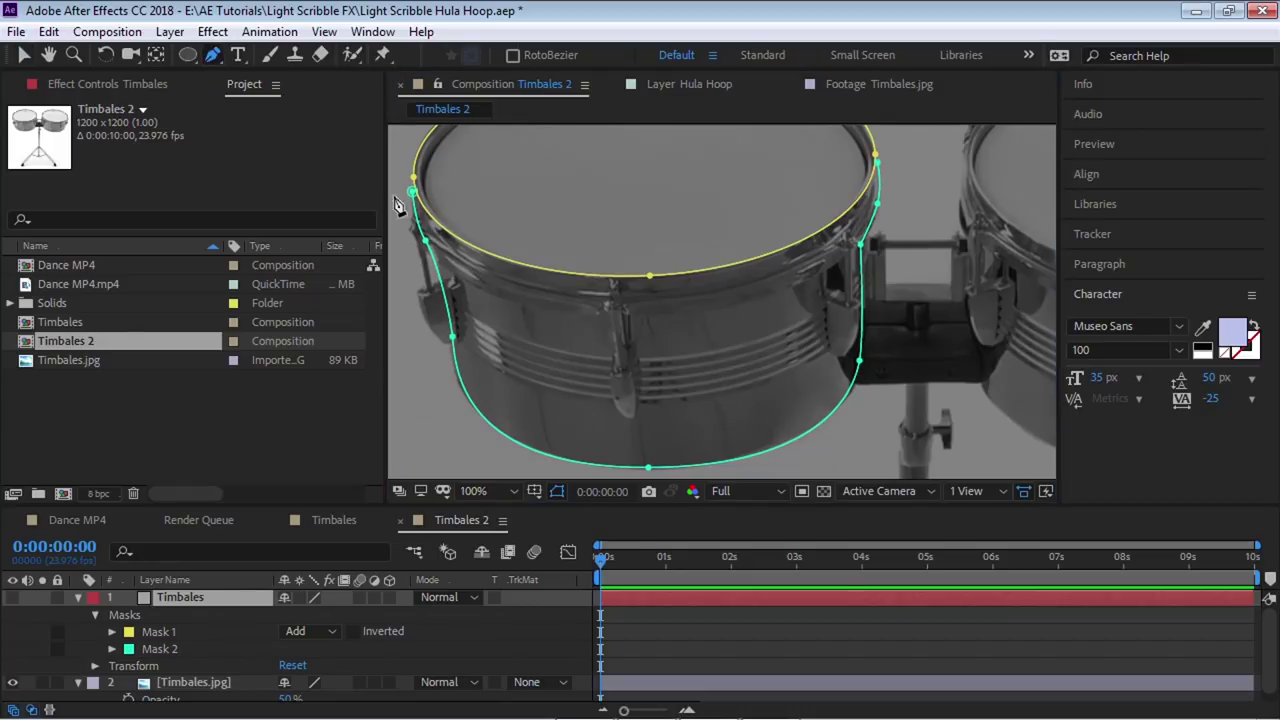
{"action": "left_click", "coordinate": [452, 301]}
{"action": "left_click_drag", "start_coordinate": [647, 360], "coordinate": [784, 349]}
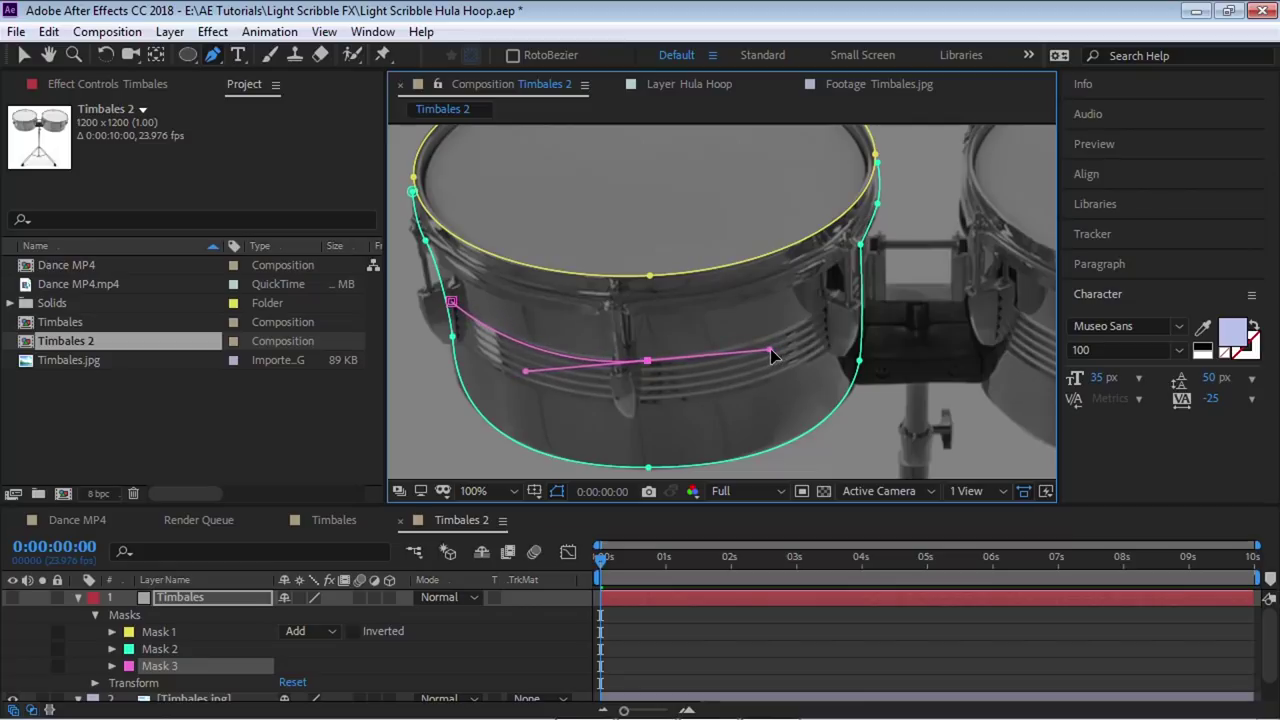
{"action": "left_click", "coordinate": [857, 284]}
{"action": "left_click_drag", "start_coordinate": [770, 349], "coordinate": [795, 357]}
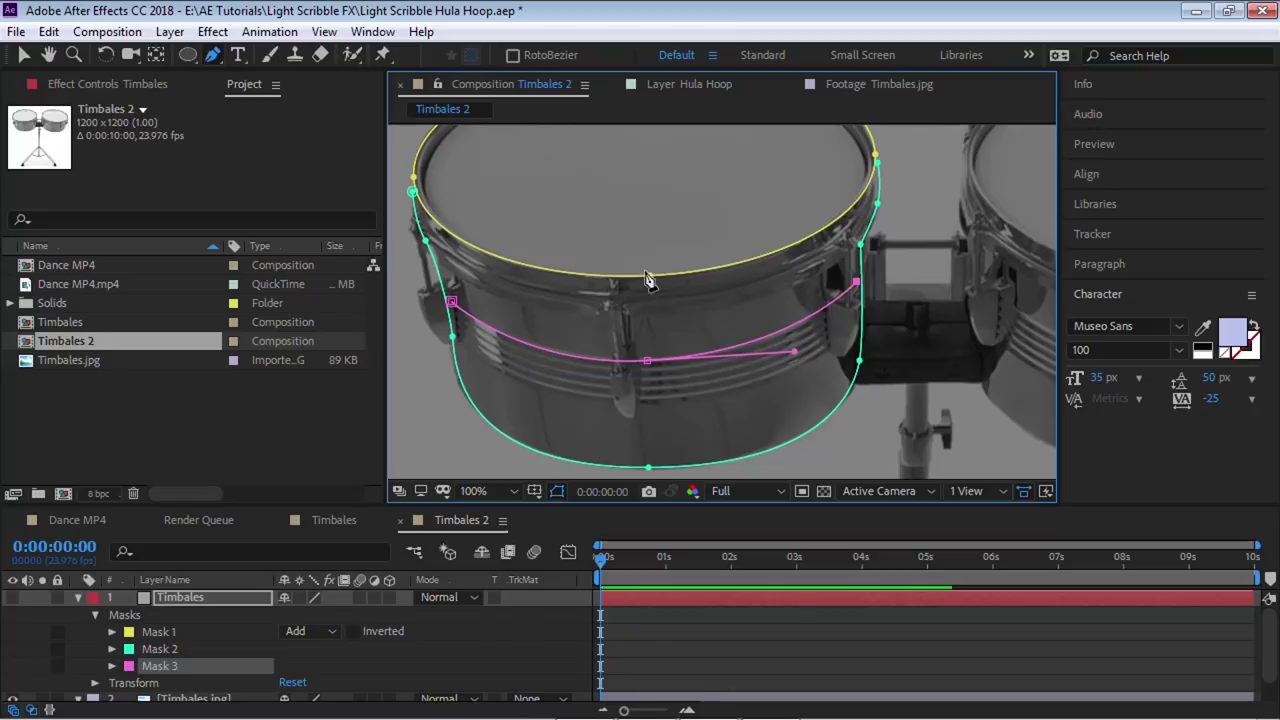
{"action": "left_click", "coordinate": [79, 597]}
{"action": "scroll", "coordinate": [704, 229], "scroll_direction": "down", "scroll_amount": 2}
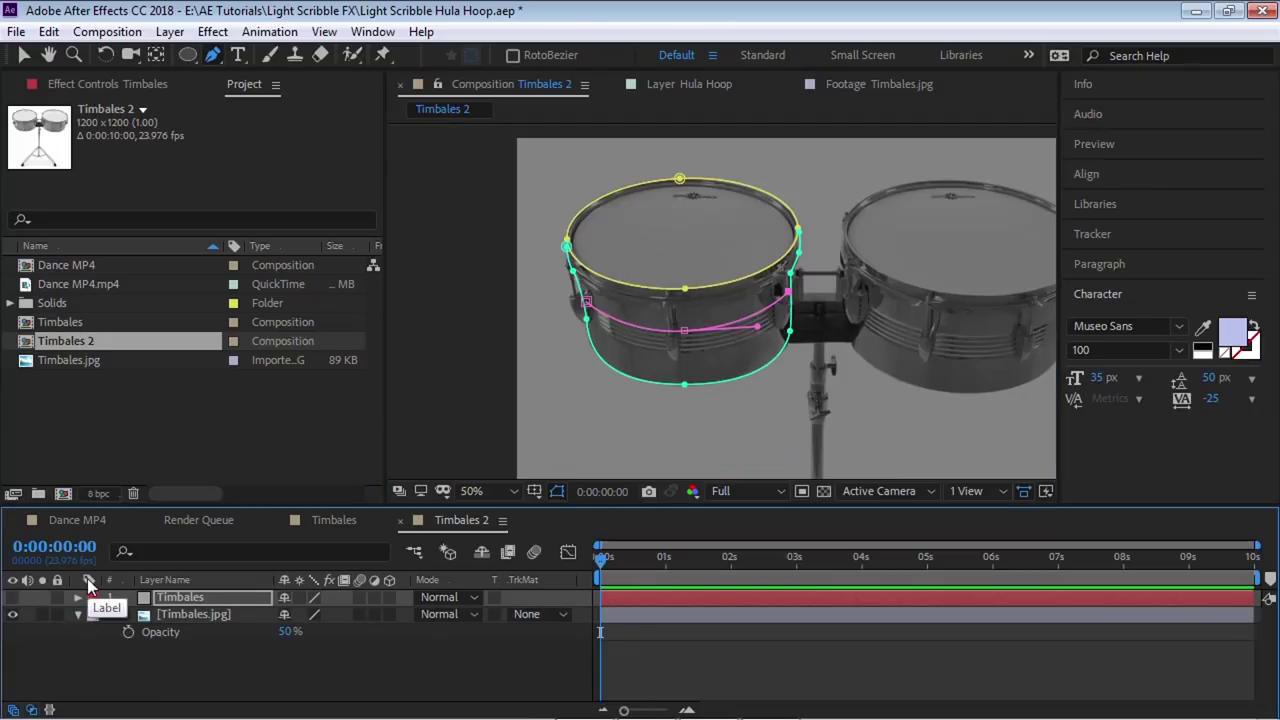
Make the Timbales solid visible again and set the mode of Mask 1 to None.
{"action": "left_click_drag", "start_coordinate": [696, 263], "coordinate": [646, 277]}
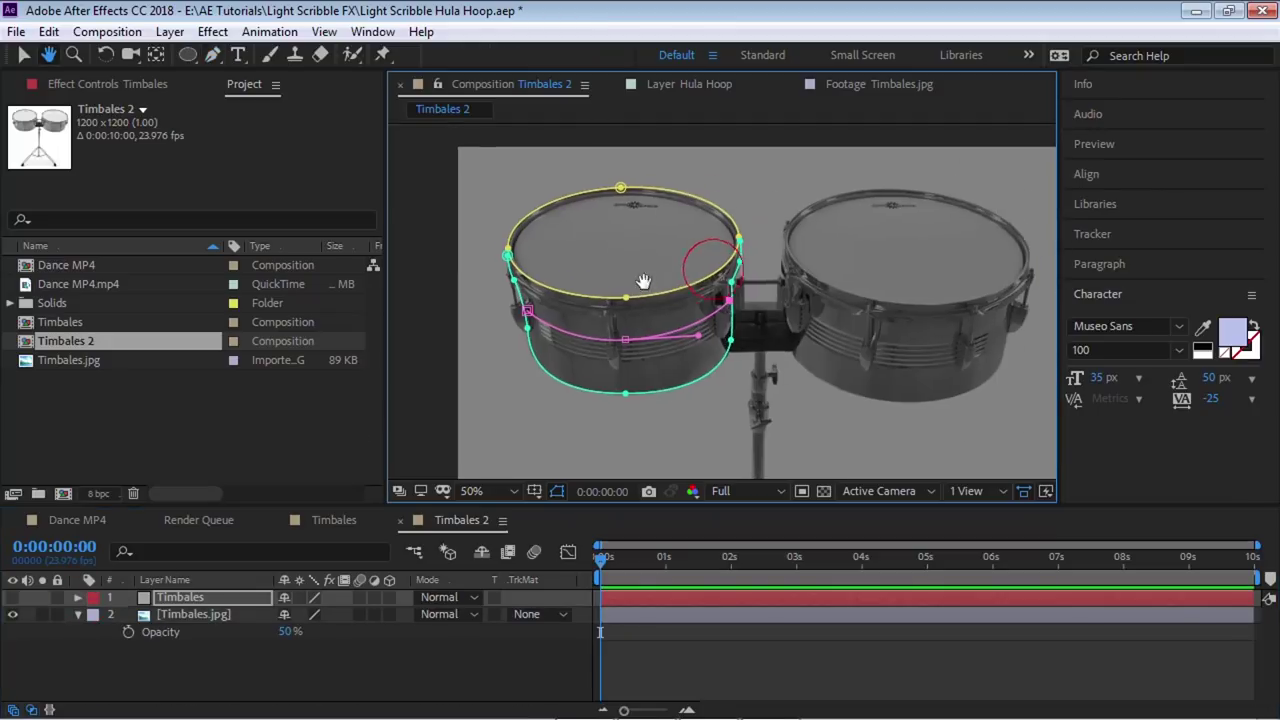
{"action": "left_click", "coordinate": [176, 598]}
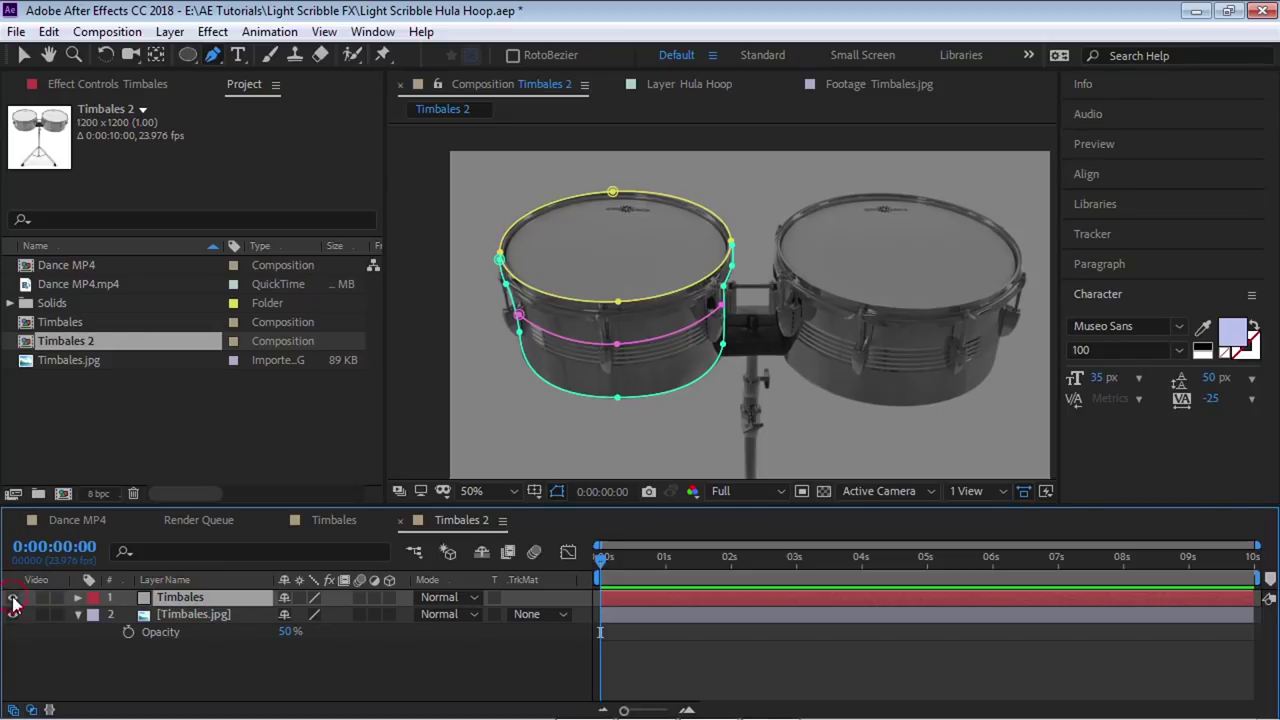
{"action": "left_click", "coordinate": [12, 597]}
{"action": "left_click", "coordinate": [79, 597]}
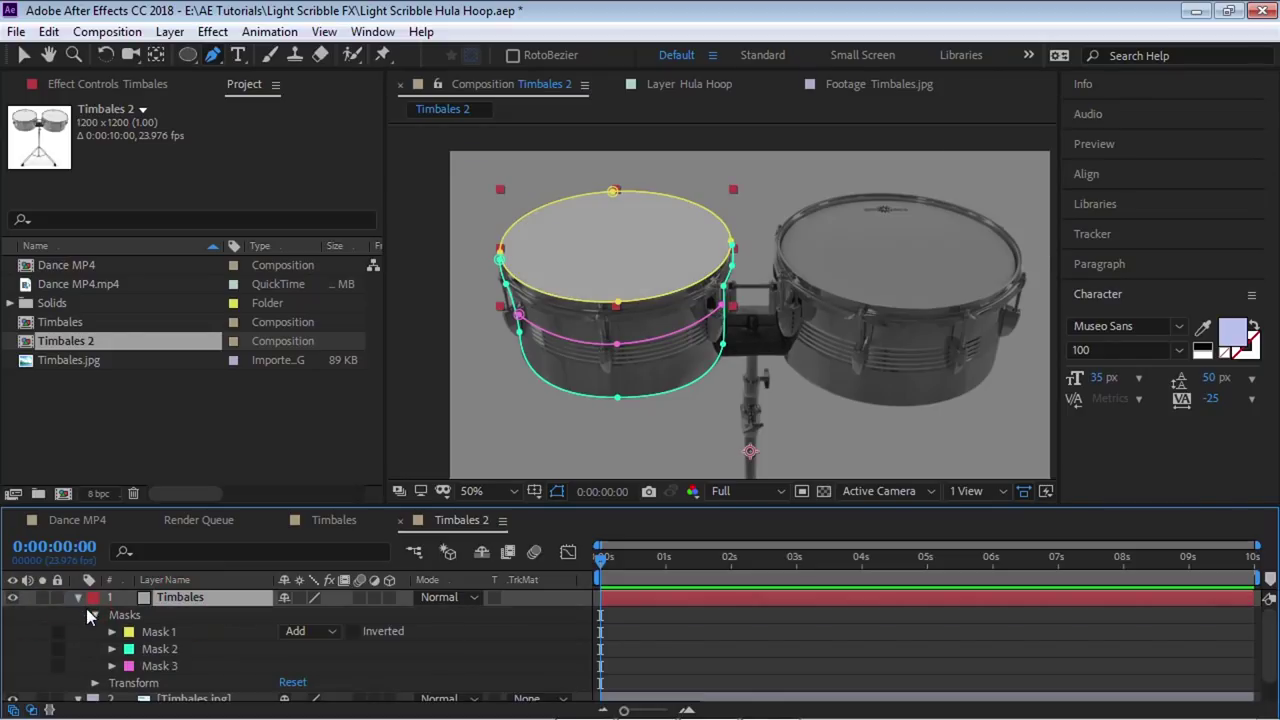
{"action": "left_click", "coordinate": [310, 631]}
{"action": "left_click", "coordinate": [313, 481]}
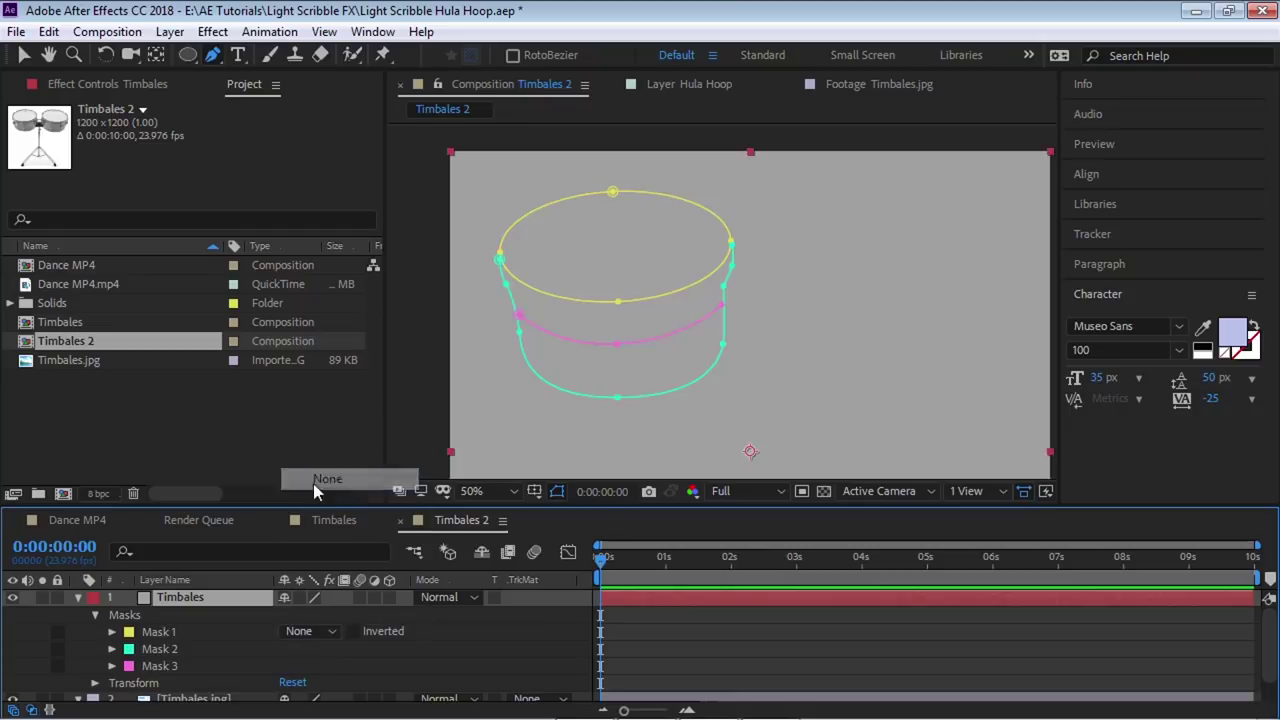
Apply the Generate > Stroke effect to the Timbales layer and have it stroke all masks.
{"action": "left_click", "coordinate": [212, 32]}
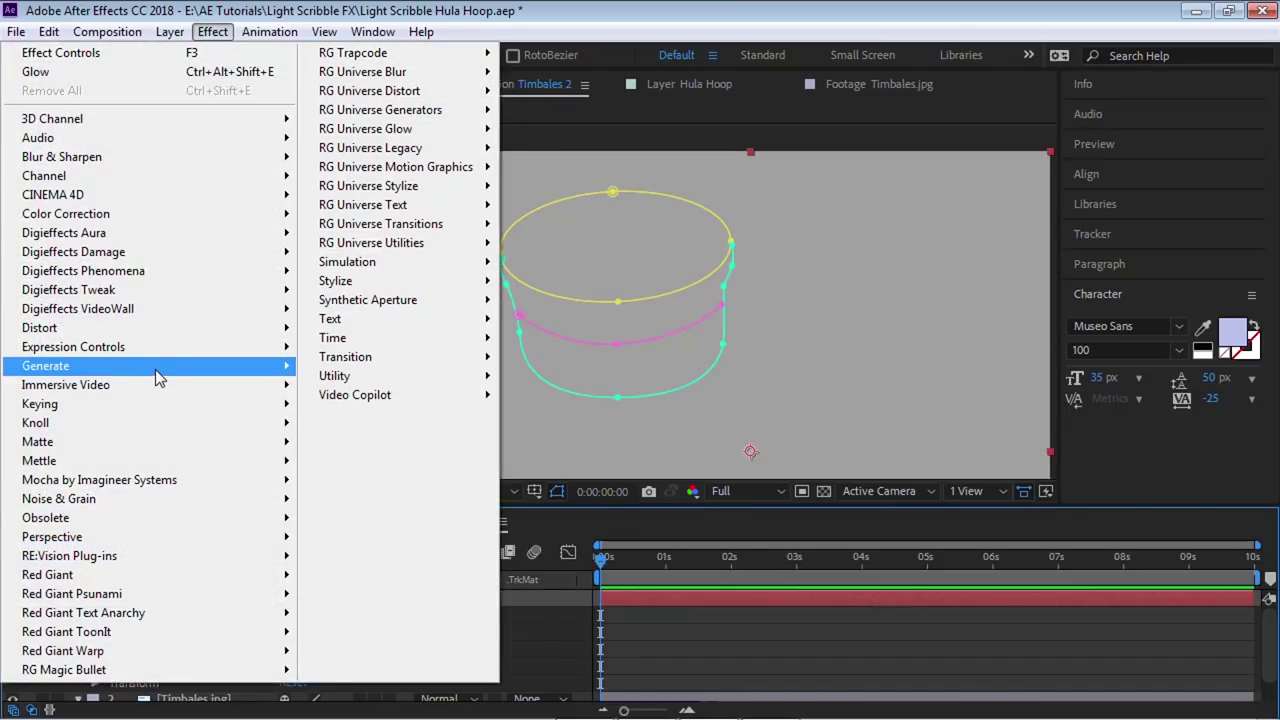
{"action": "mouse_move", "coordinate": [189, 366]}
{"action": "left_click", "coordinate": [345, 661]}
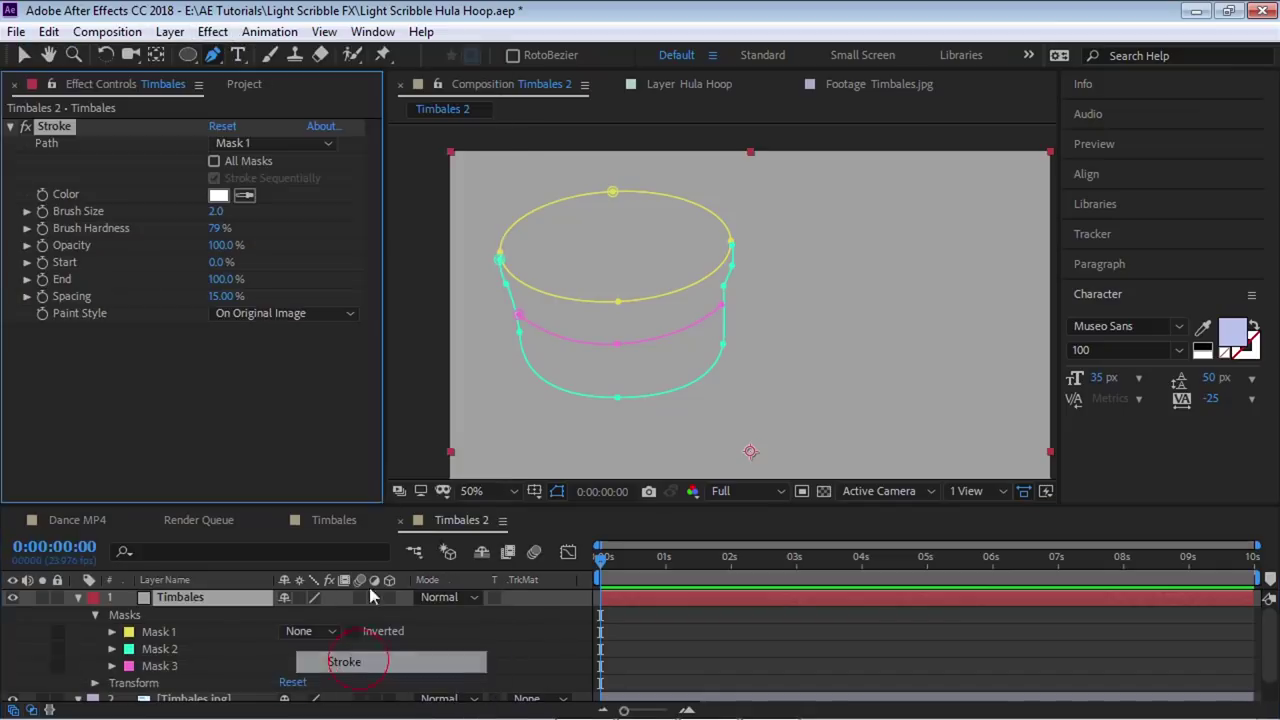
{"action": "left_click", "coordinate": [215, 161]}
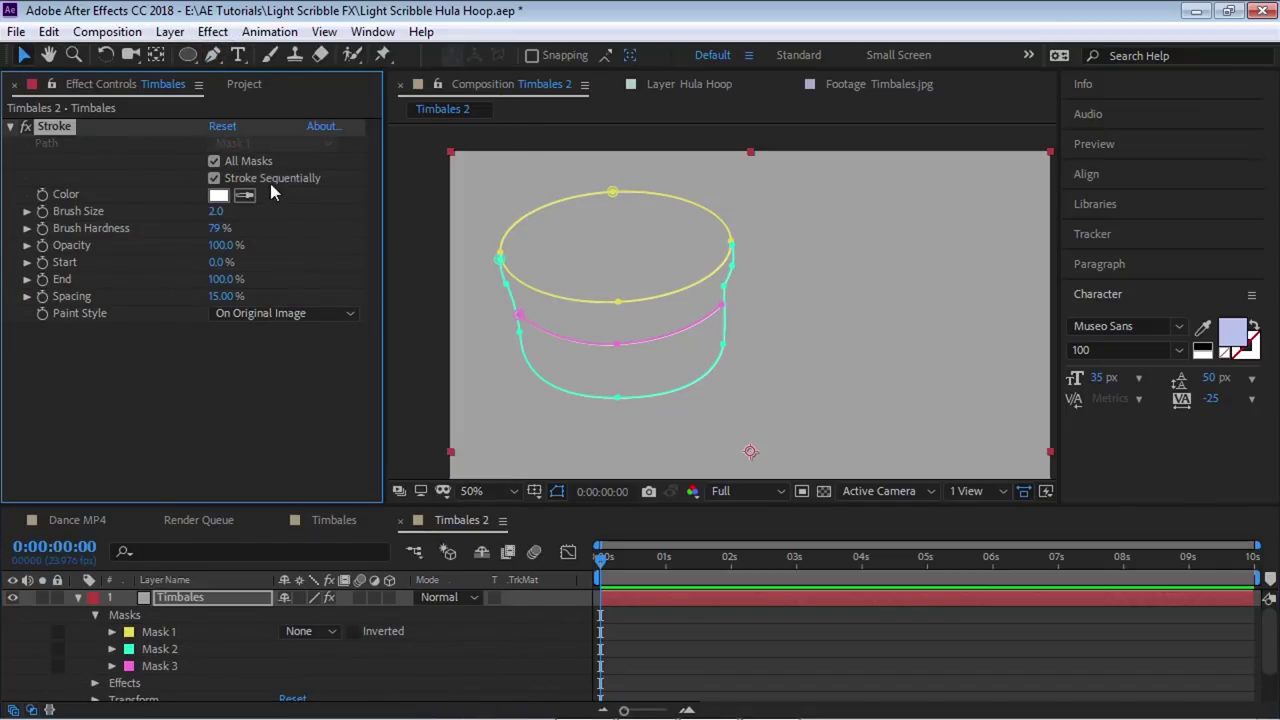
Set the stroke's brush size to 5 and its brush hardness to 100%.
{"action": "left_click", "coordinate": [217, 212]}
{"action": "key", "text": "Return"}
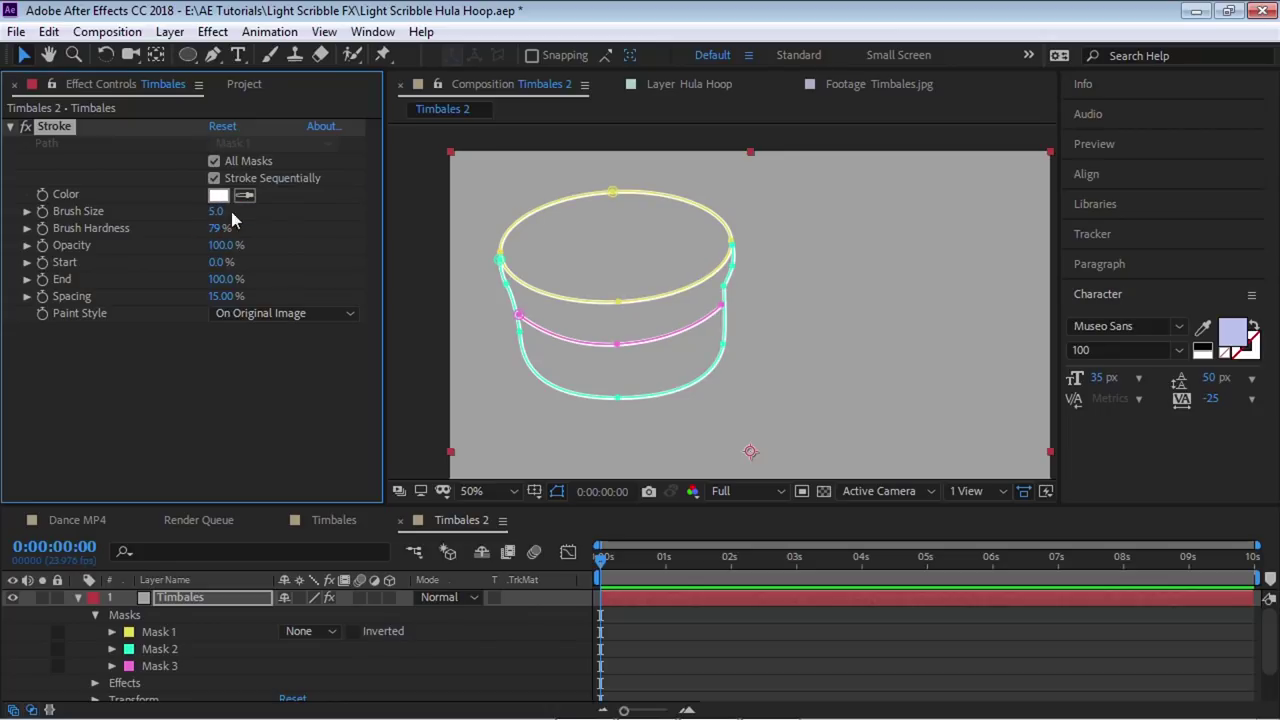
{"action": "left_click", "coordinate": [222, 229]}
{"action": "type", "text": "100"}
{"action": "key", "text": "Return"}
Set the stroke's paint style to On Transparent, then collapse and solo the Timbales layer.
{"action": "left_click", "coordinate": [283, 312]}
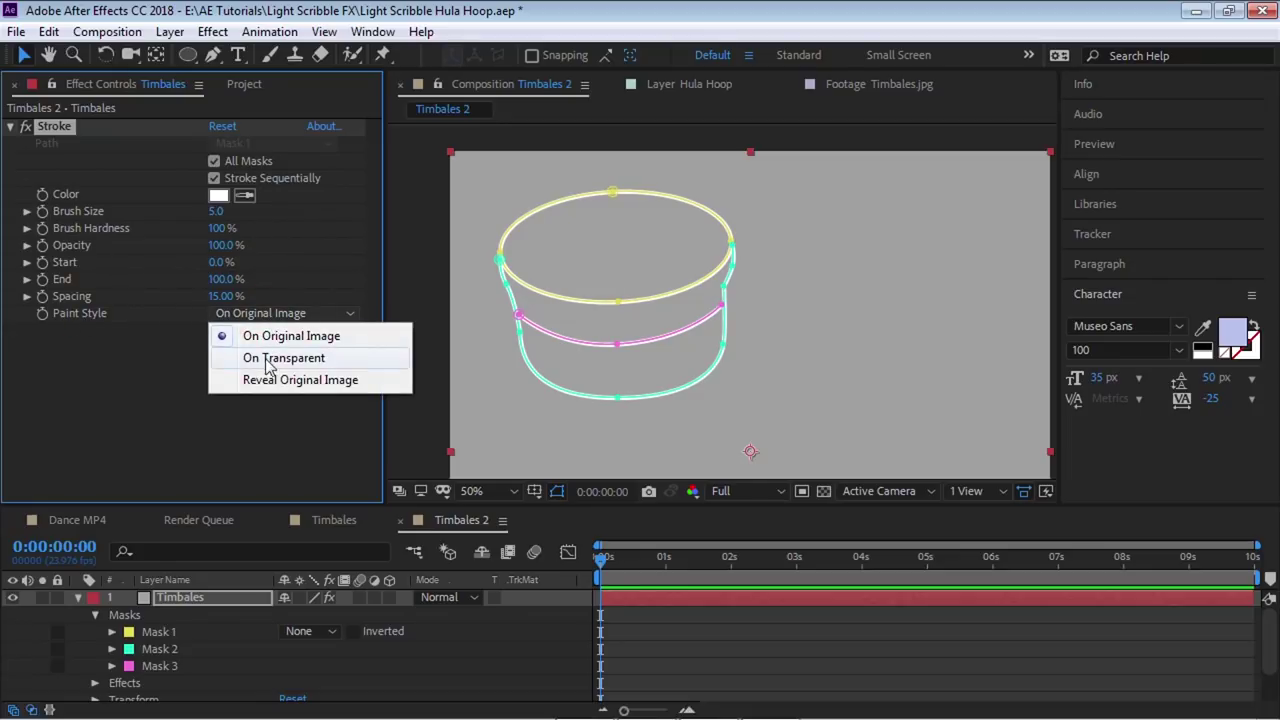
{"action": "left_click", "coordinate": [283, 358]}
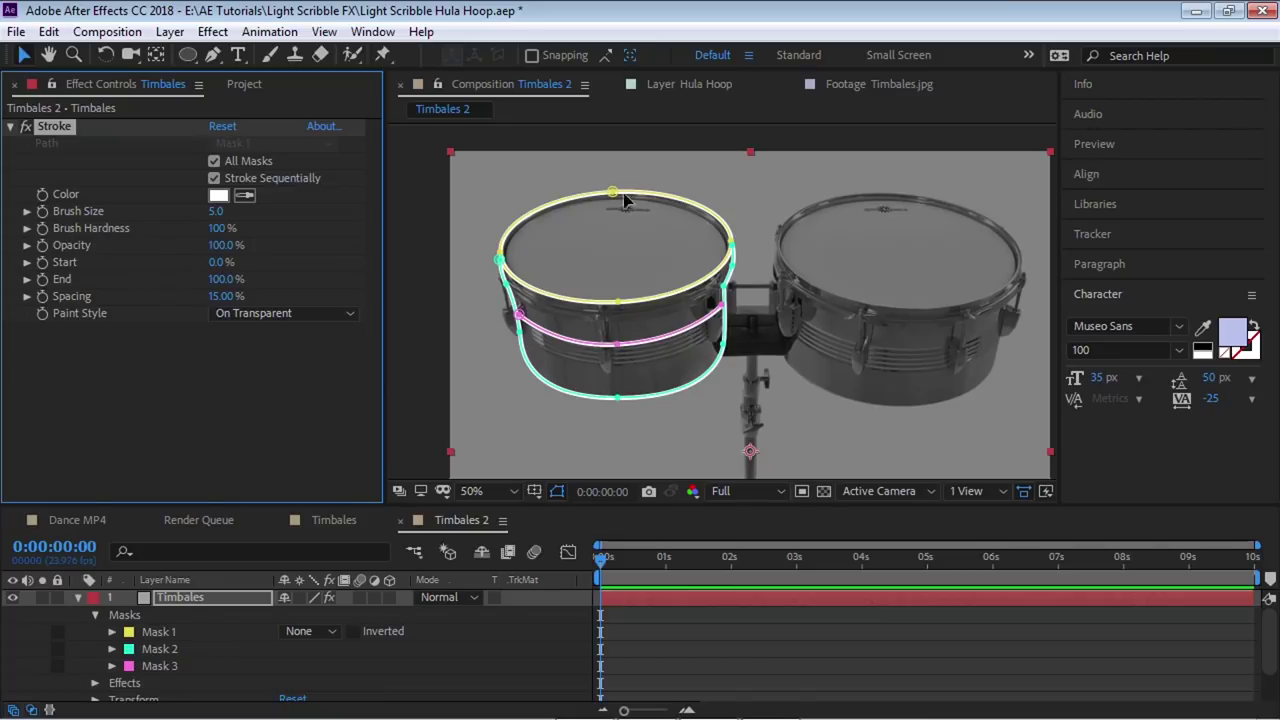
{"action": "left_click", "coordinate": [78, 597]}
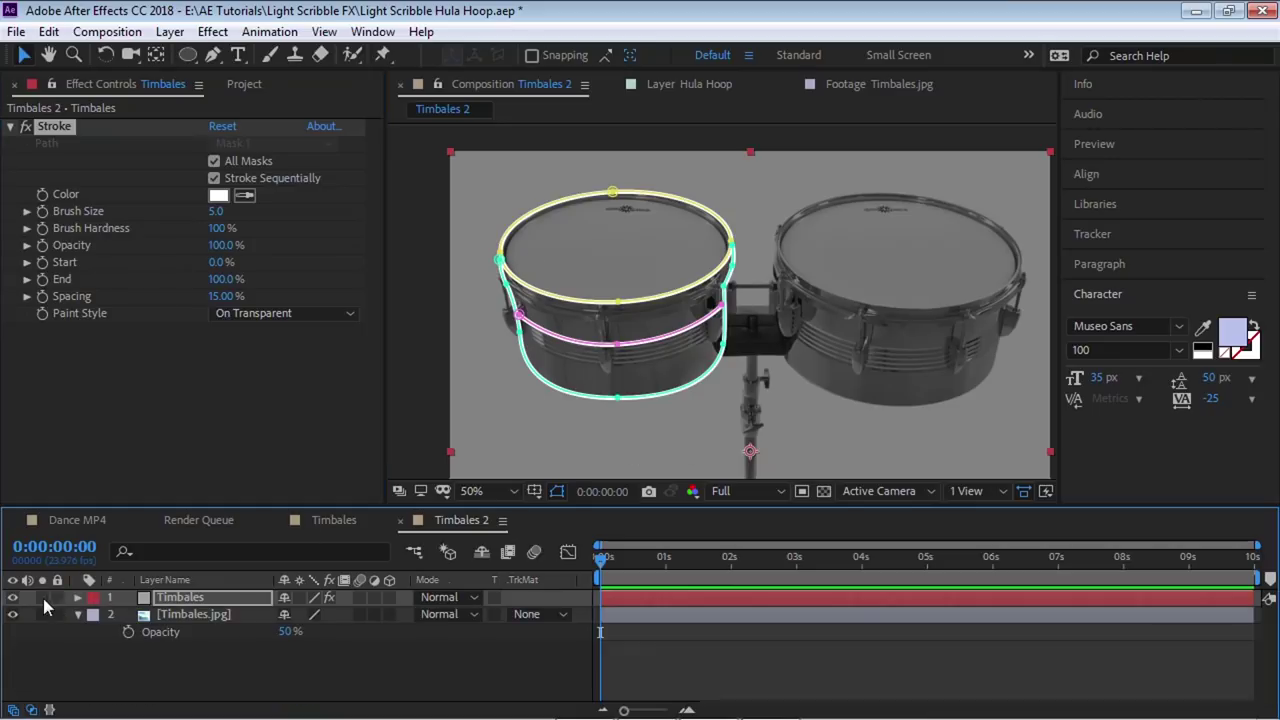
{"action": "left_click", "coordinate": [42, 597]}
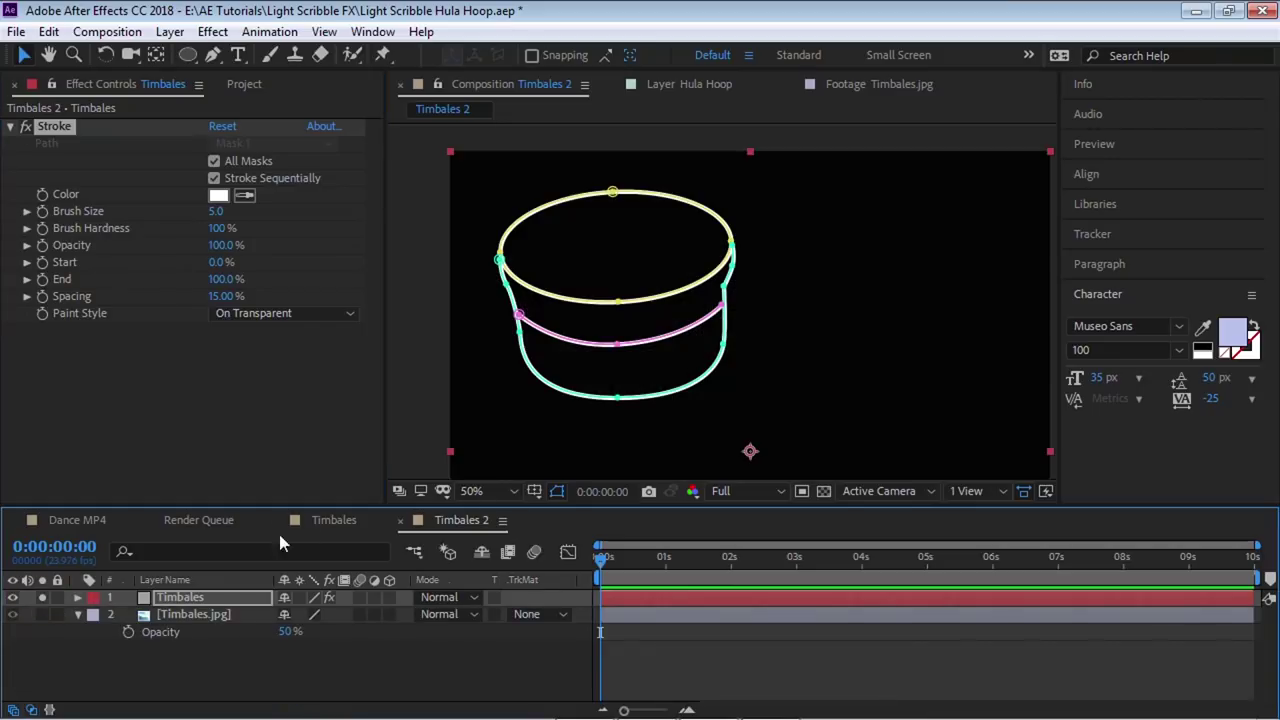
Turn on the transparency grid and set the stroke color to red (FF0C0C).
{"action": "left_click", "coordinate": [823, 491]}
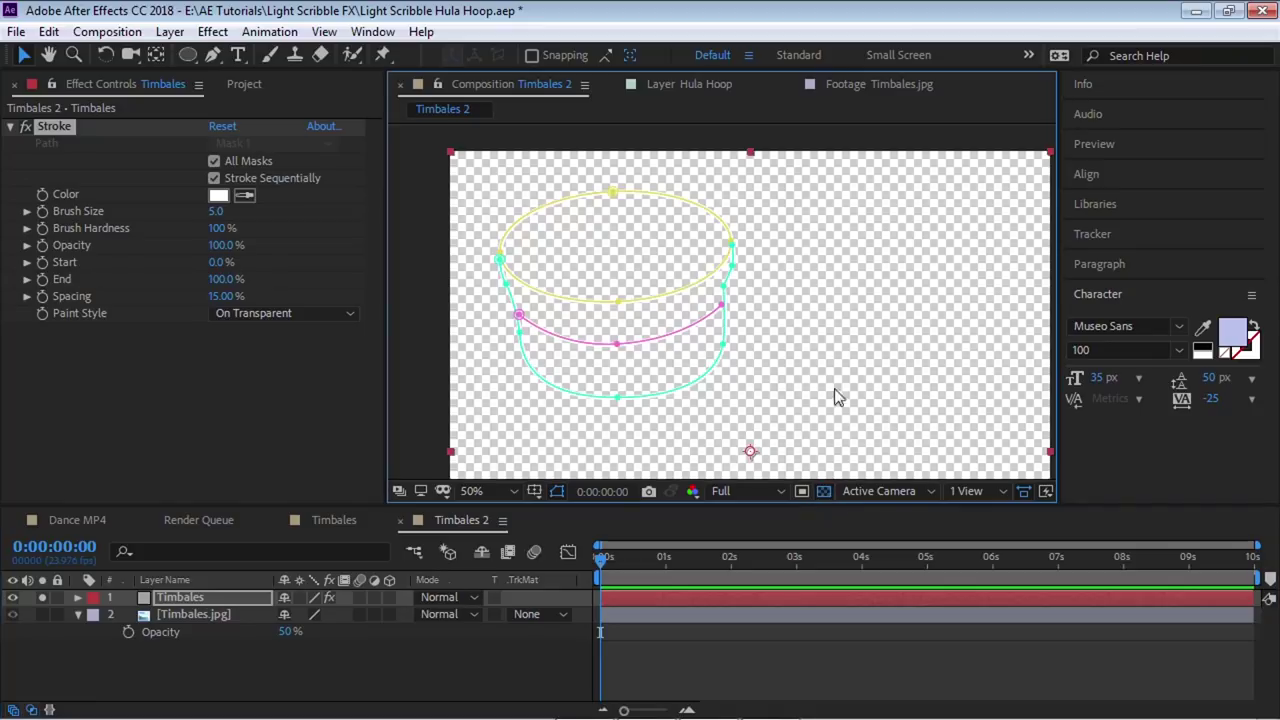
{"action": "left_click", "coordinate": [493, 660]}
{"action": "left_click", "coordinate": [218, 195]}
{"action": "left_click", "coordinate": [455, 284]}
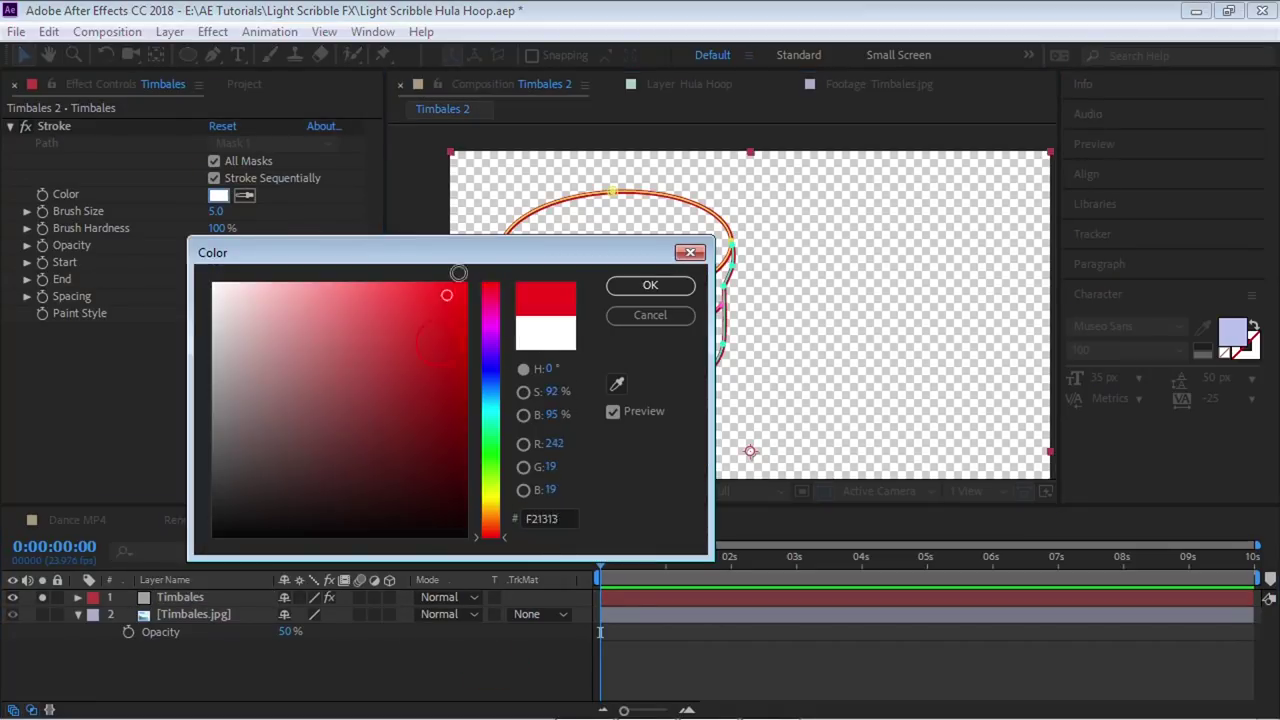
{"action": "mouse_move", "coordinate": [558, 254]}
{"action": "left_mouse_down"}
{"action": "mouse_move", "coordinate": [490, 442]}
{"action": "mouse_move", "coordinate": [453, 437]}
{"action": "left_mouse_up"}
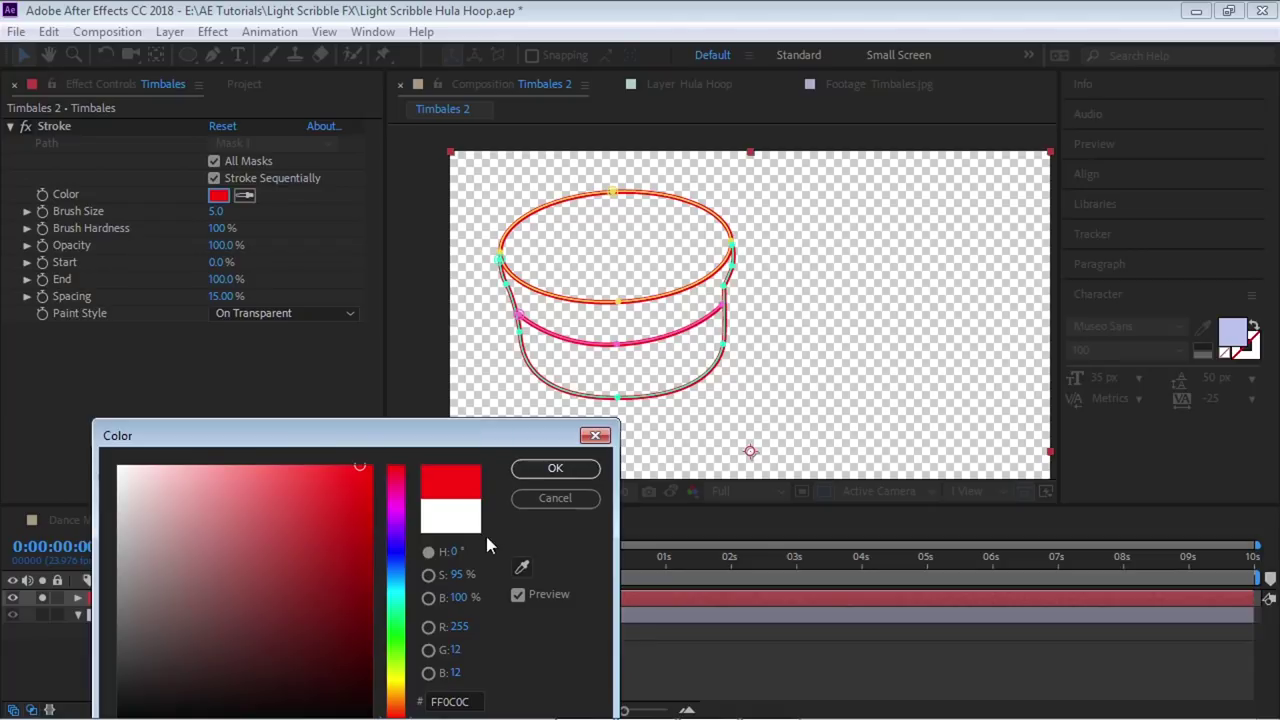
{"action": "left_click", "coordinate": [533, 470]}
{"action": "left_click", "coordinate": [460, 675]}
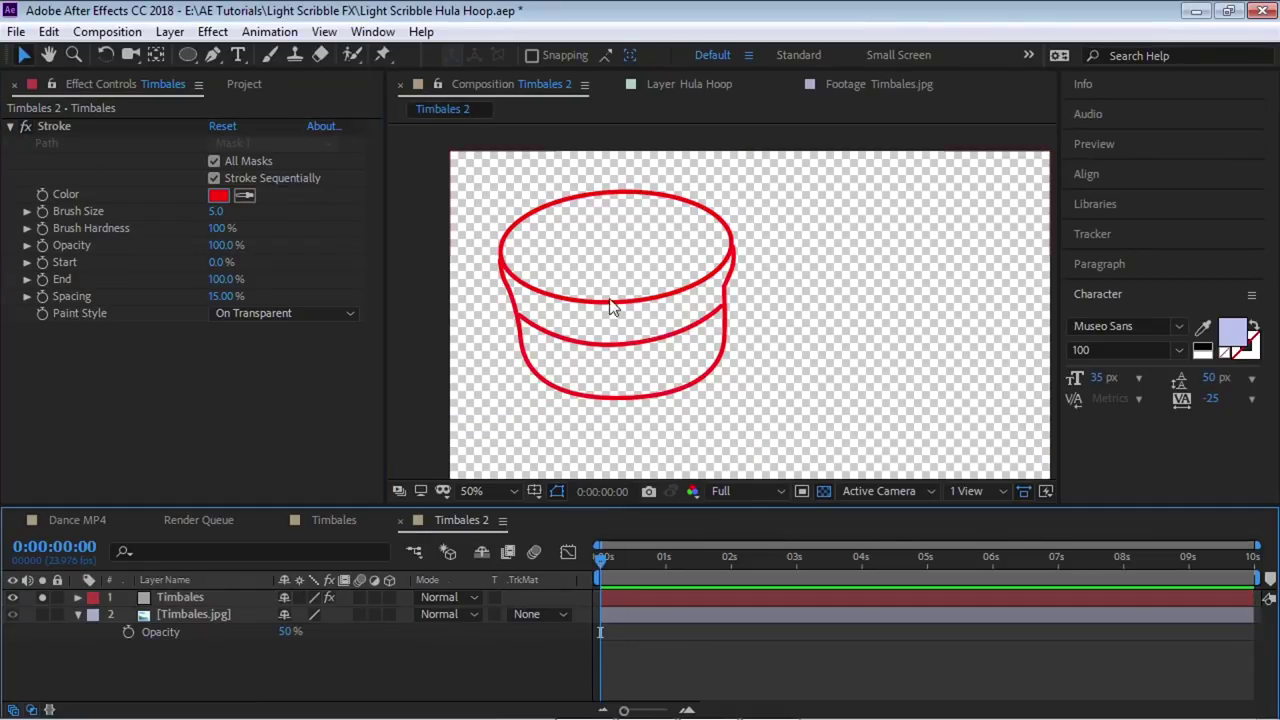
Set the stroke color back to white (FFFFFF) and turn off the transparency grid.
{"action": "left_click", "coordinate": [218, 195]}
{"action": "type", "text": "FFFFFF"}
{"action": "left_click", "coordinate": [551, 466]}
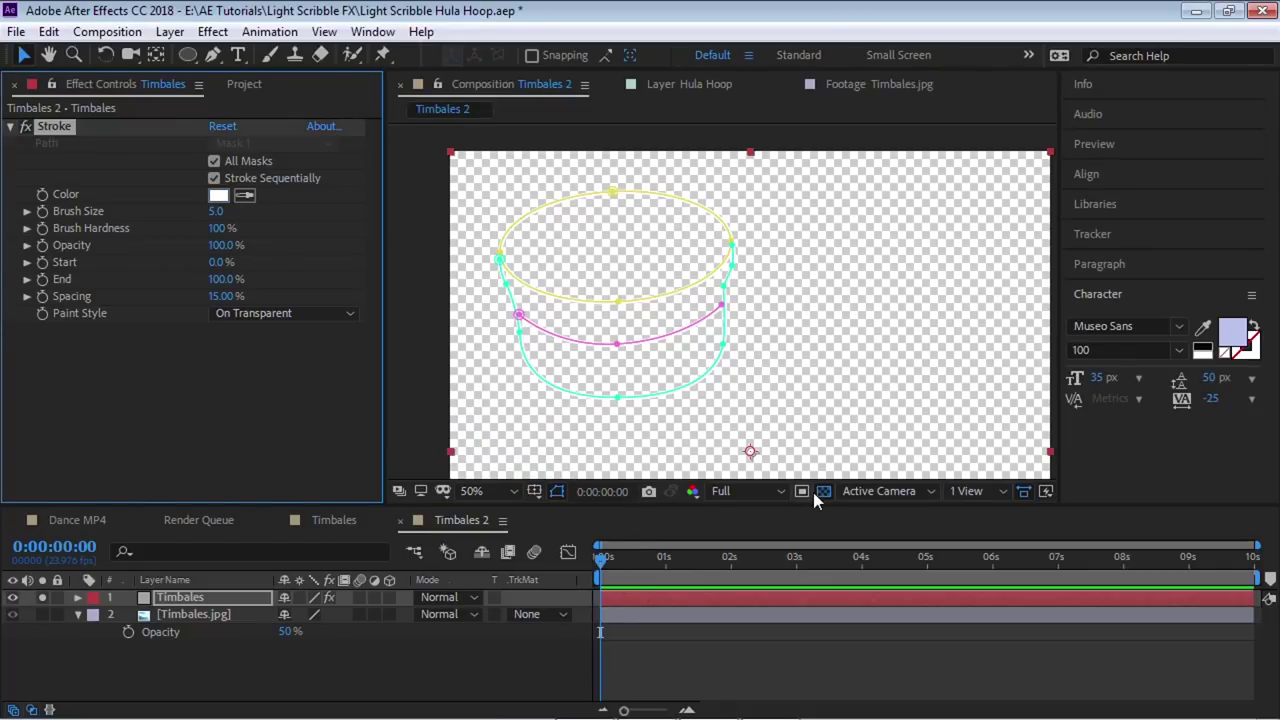
{"action": "left_click", "coordinate": [824, 492]}
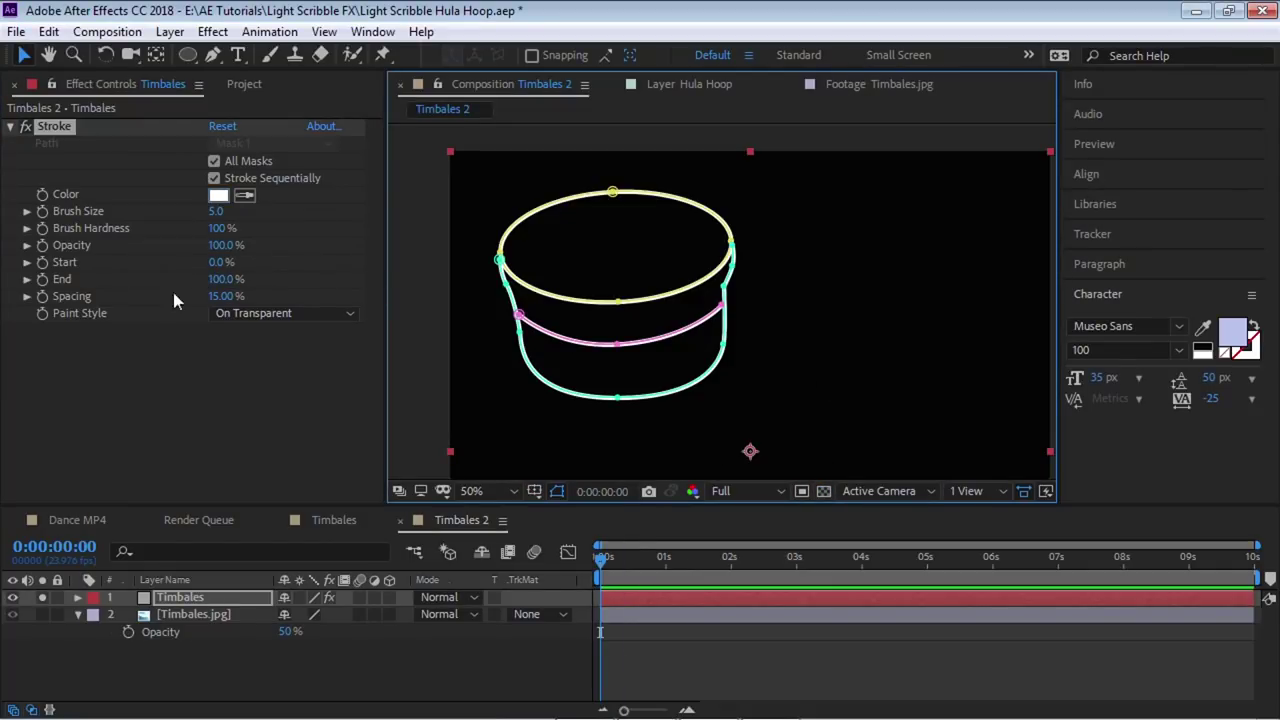
Set the stroke's End value to 0% and keyframe it at the start of the composition.
{"action": "left_click", "coordinate": [28, 280]}
{"action": "left_click_drag", "start_coordinate": [346, 313], "coordinate": [56, 310]}
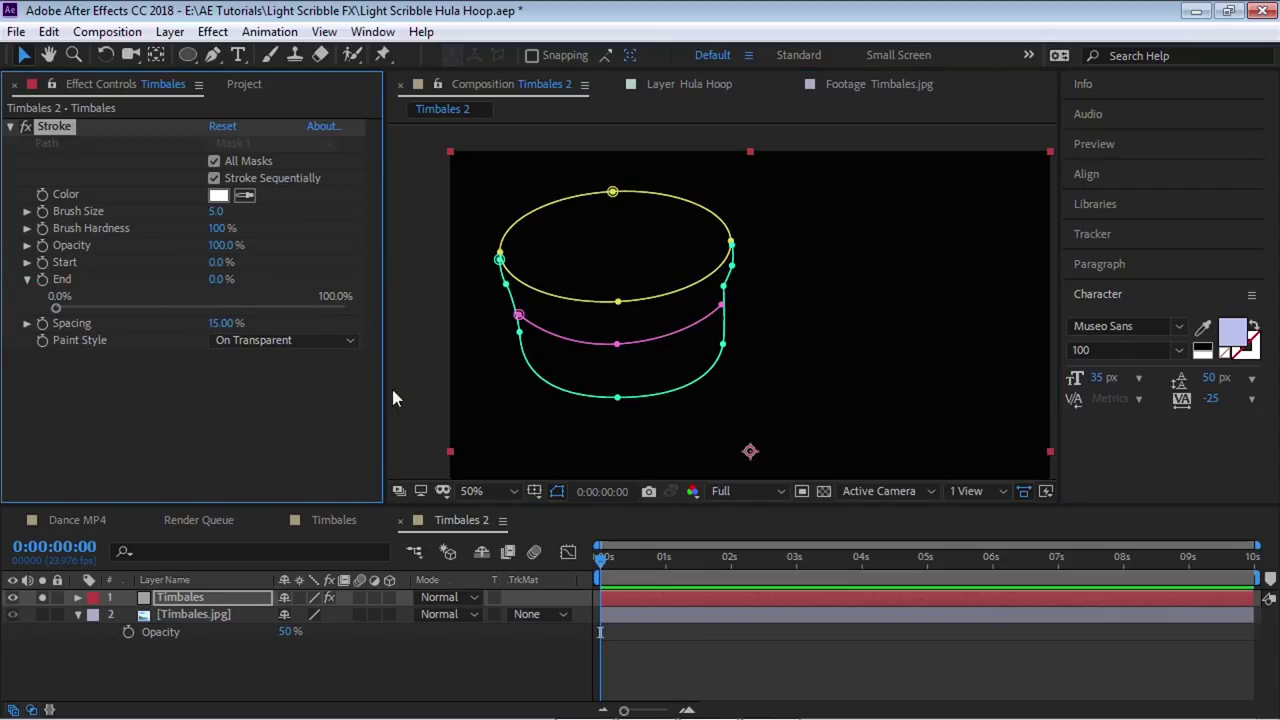
{"action": "left_click_drag", "start_coordinate": [598, 572], "coordinate": [462, 556]}
{"action": "left_click", "coordinate": [43, 280]}
Add a second End keyframe at 0:00:00:23 and play the animation from the start.
{"action": "left_click_drag", "start_coordinate": [600, 566], "coordinate": [663, 568]}
{"action": "left_click_drag", "start_coordinate": [60, 306], "coordinate": [393, 320]}
{"action": "key", "text": "ctrl+z"}
{"action": "left_click", "coordinate": [446, 675]}
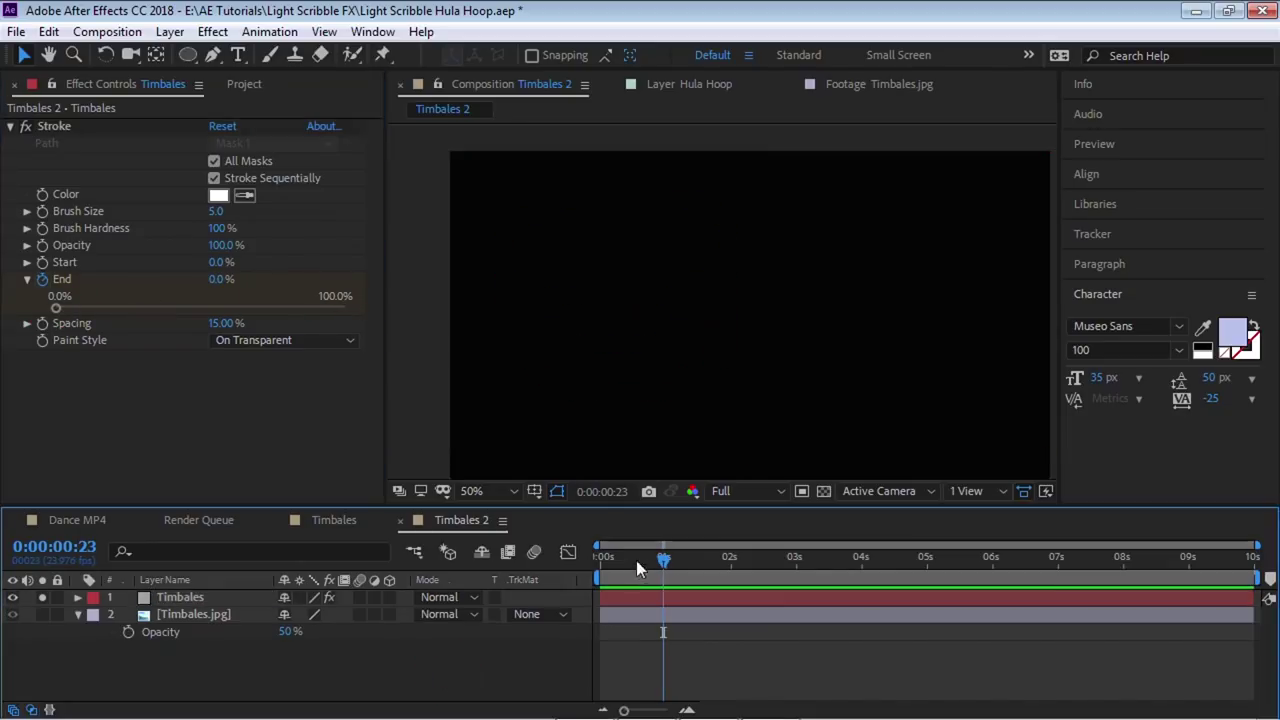
{"action": "left_click_drag", "start_coordinate": [663, 562], "coordinate": [496, 562]}
{"action": "key", "text": "space"}
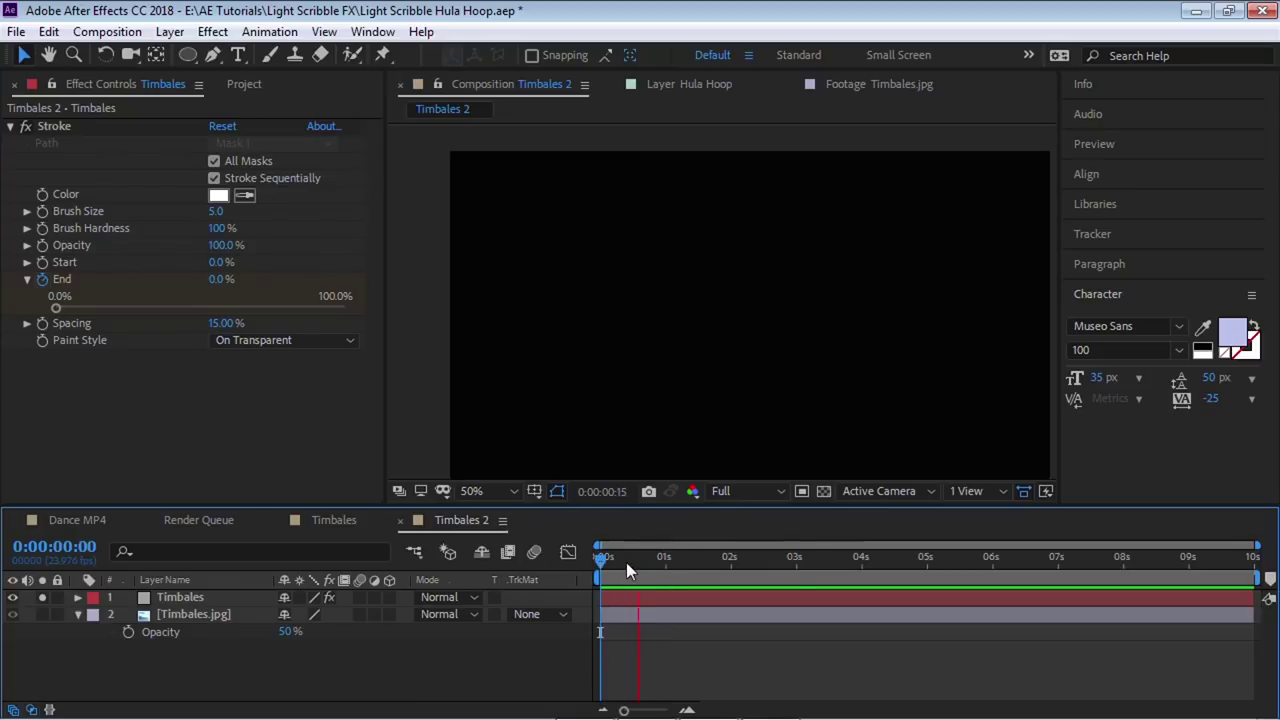
Set the Stroke End keyframe at 0:00:00:23 to 100% and preview the drawing animation from the start.
{"action": "left_click", "coordinate": [220, 599]}
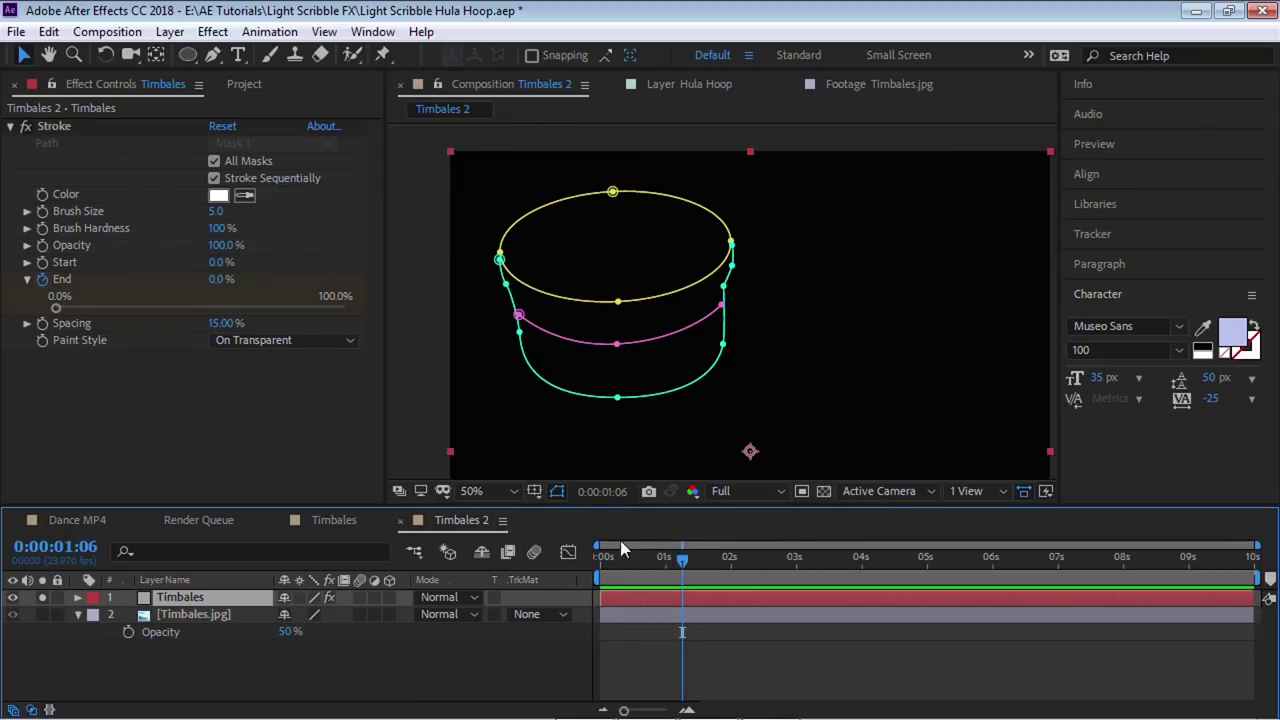
{"action": "key", "text": "u"}
{"action": "left_click", "coordinate": [666, 559]}
{"action": "left_click_drag", "start_coordinate": [666, 559], "coordinate": [663, 559]}
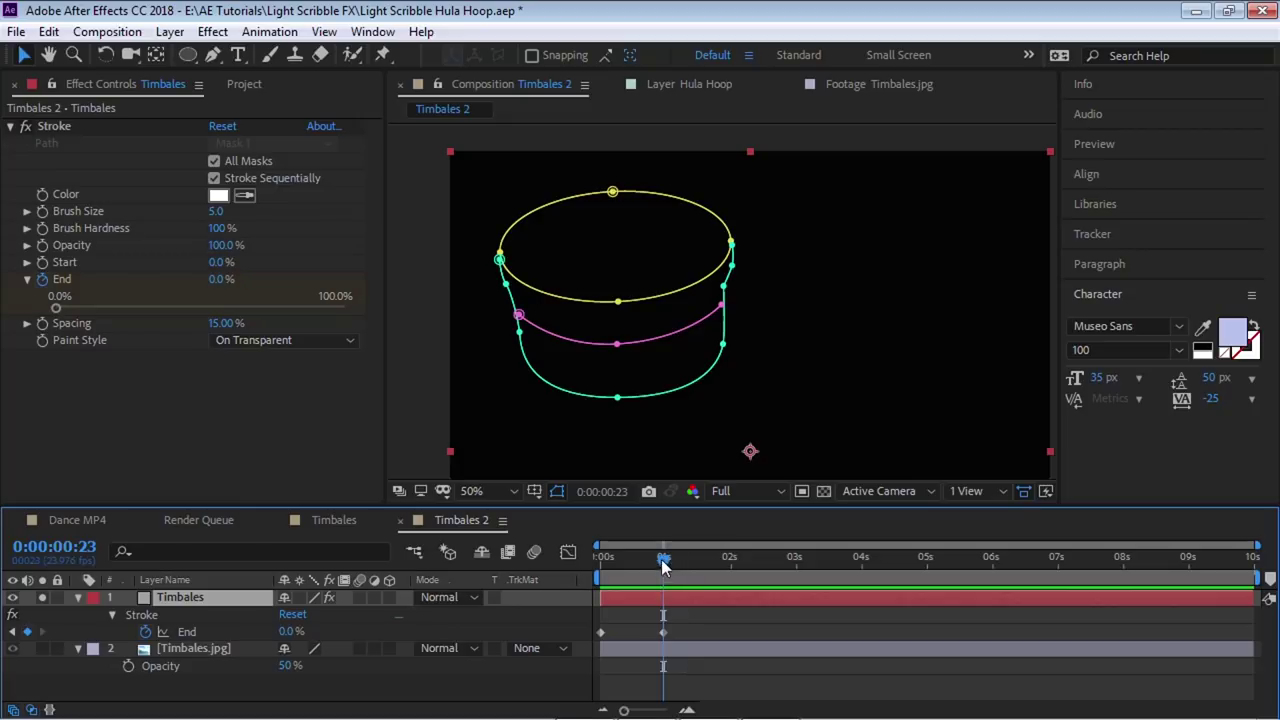
{"action": "left_click_drag", "start_coordinate": [697, 614], "coordinate": [638, 641]}
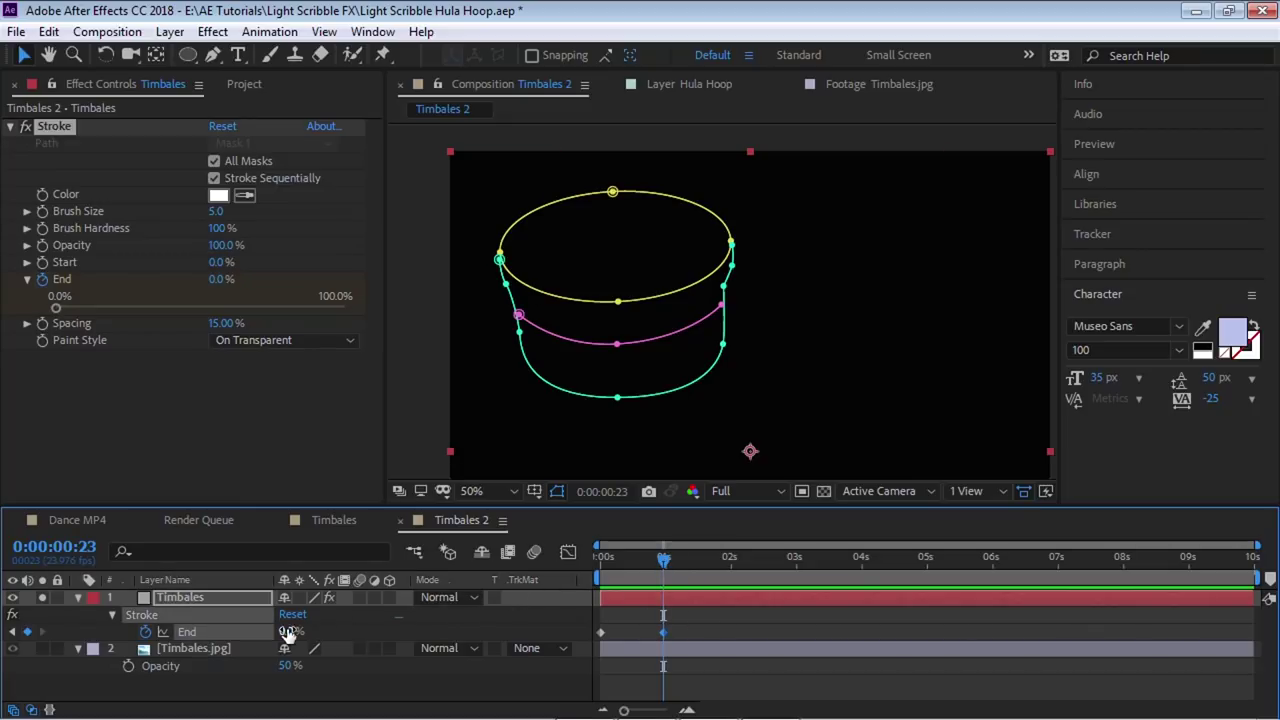
{"action": "left_click_drag", "start_coordinate": [290, 631], "coordinate": [479, 620]}
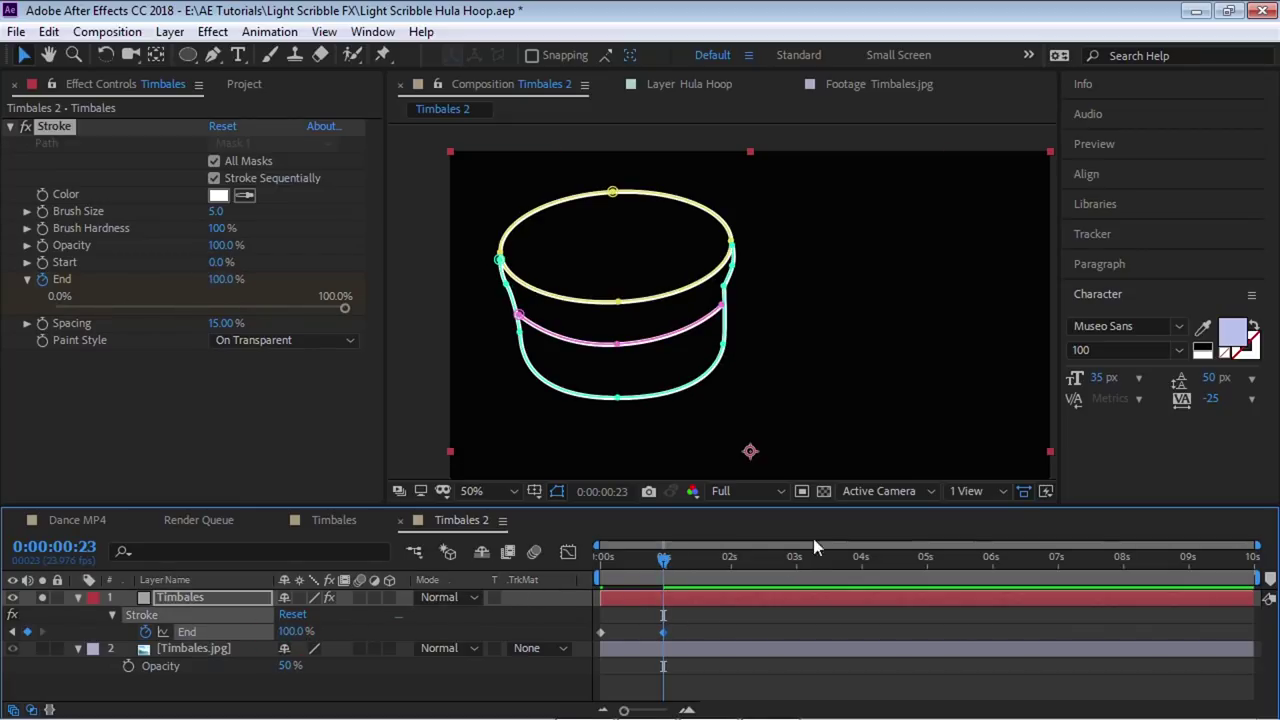
{"action": "left_click", "coordinate": [655, 568]}
{"action": "left_click_drag", "start_coordinate": [655, 568], "coordinate": [353, 604]}
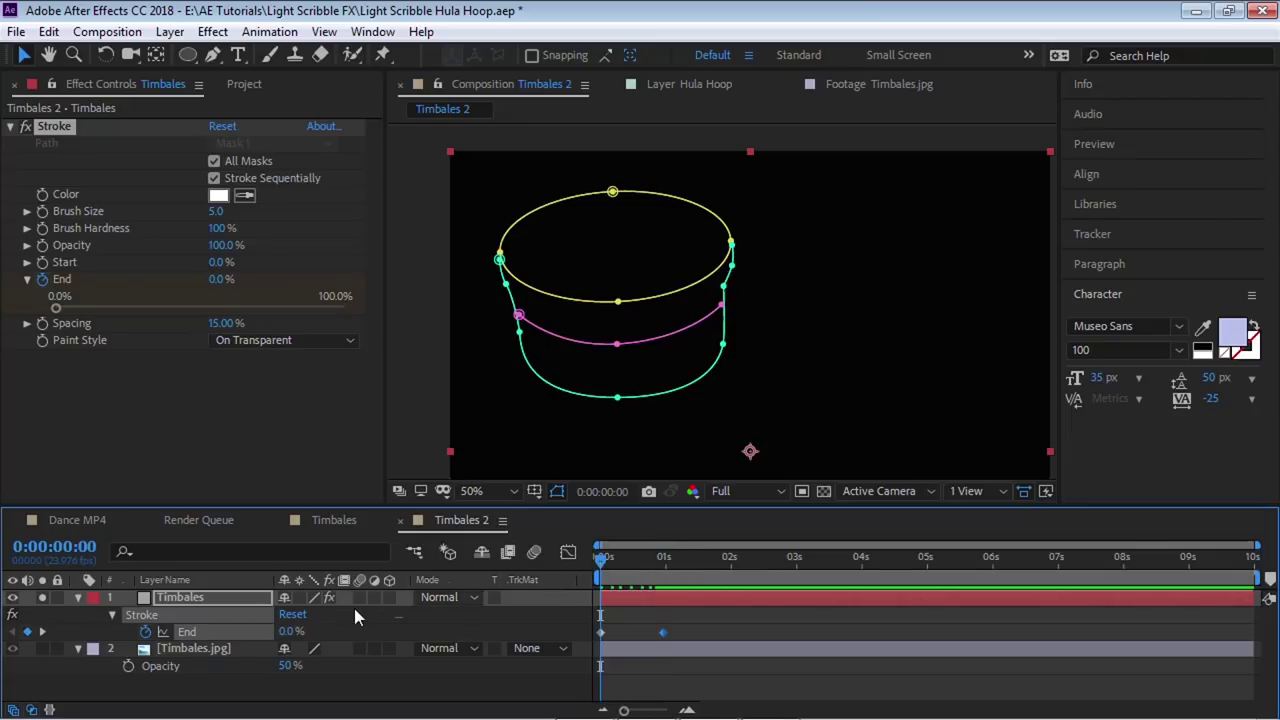
{"action": "left_click", "coordinate": [376, 673]}
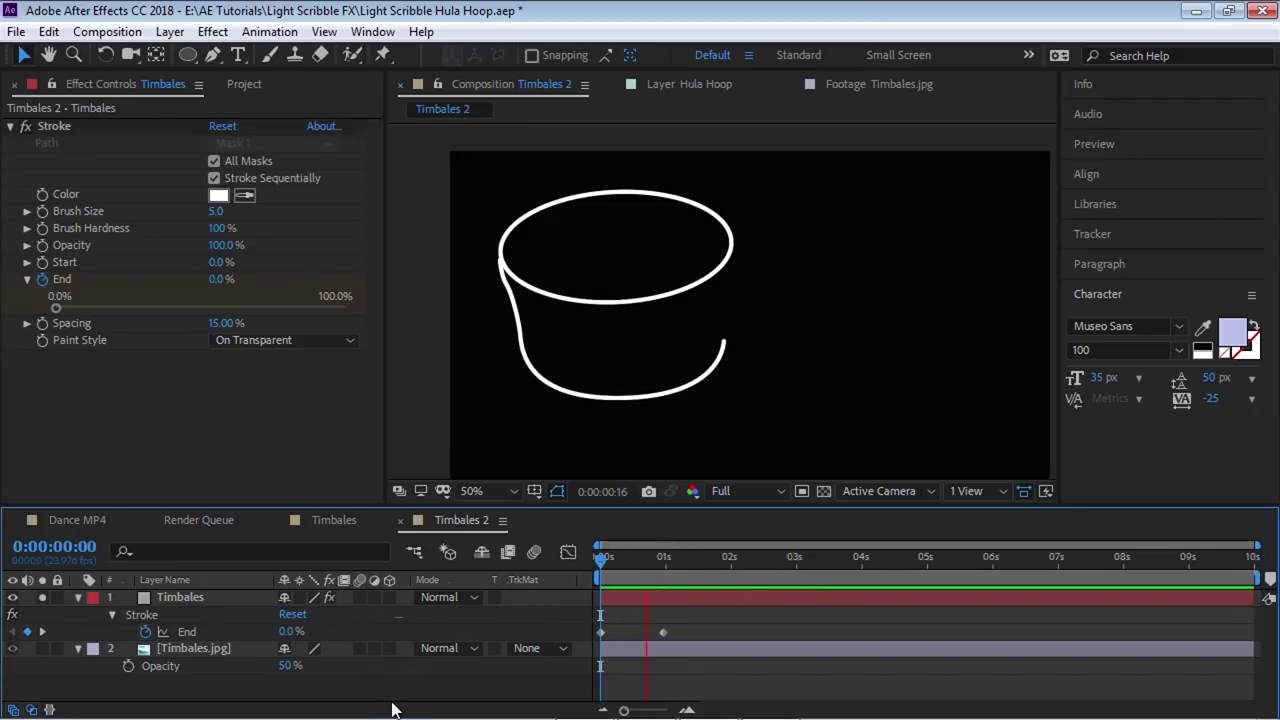
{"action": "key", "text": "space"}
Move the second End keyframe to 0:00:00:12 and preview the faster animation.
{"action": "left_click_drag", "start_coordinate": [666, 560], "coordinate": [634, 560]}
{"action": "left_click_drag", "start_coordinate": [664, 632], "coordinate": [636, 637]}
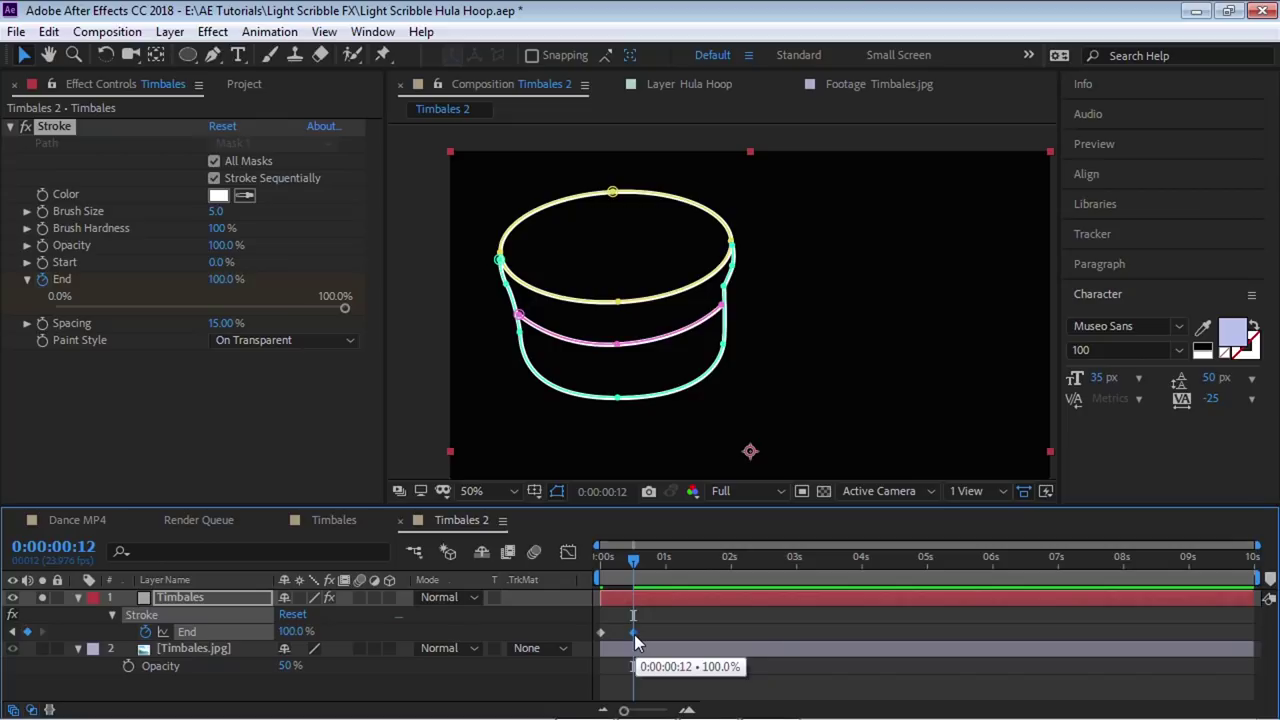
{"action": "key", "text": "Home"}
{"action": "key", "text": "space"}
{"action": "key", "text": "space"}
Move the second End keyframe to about three quarters of a second and preview the animation again.
{"action": "left_click_drag", "start_coordinate": [646, 557], "coordinate": [651, 570]}
{"action": "left_click_drag", "start_coordinate": [638, 638], "coordinate": [651, 640]}
{"action": "key", "text": "Home"}
{"action": "key", "text": "space"}
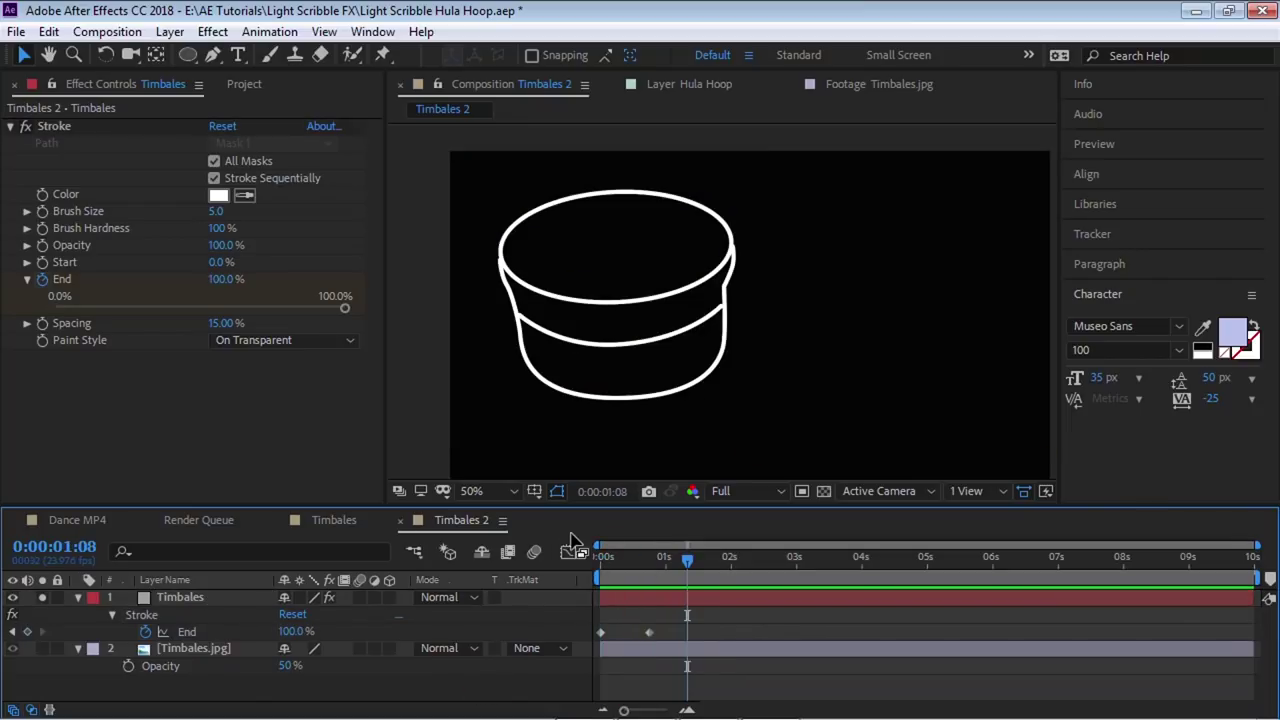
Raise only the left end point of Mask 2 so the body outline joins the drum's rim cleanly.
{"action": "key", "text": "slash"}
{"action": "left_click_drag", "start_coordinate": [666, 268], "coordinate": [906, 266]}
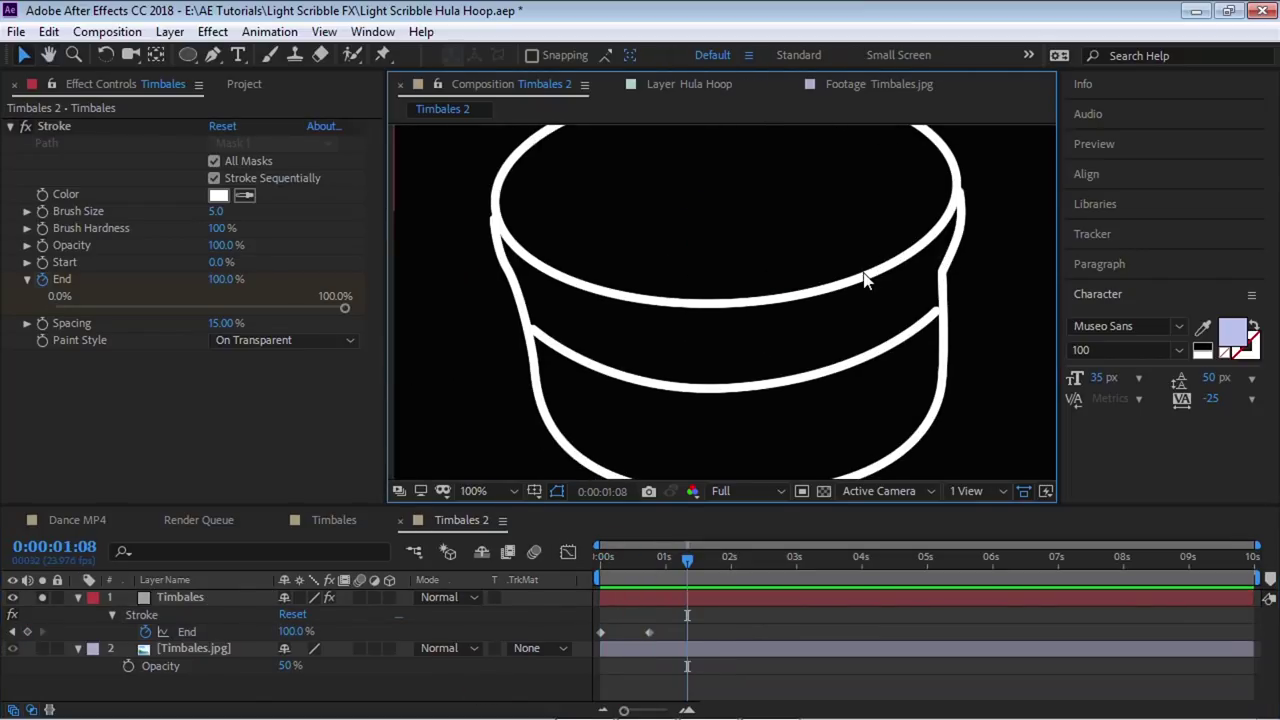
{"action": "left_click", "coordinate": [181, 596]}
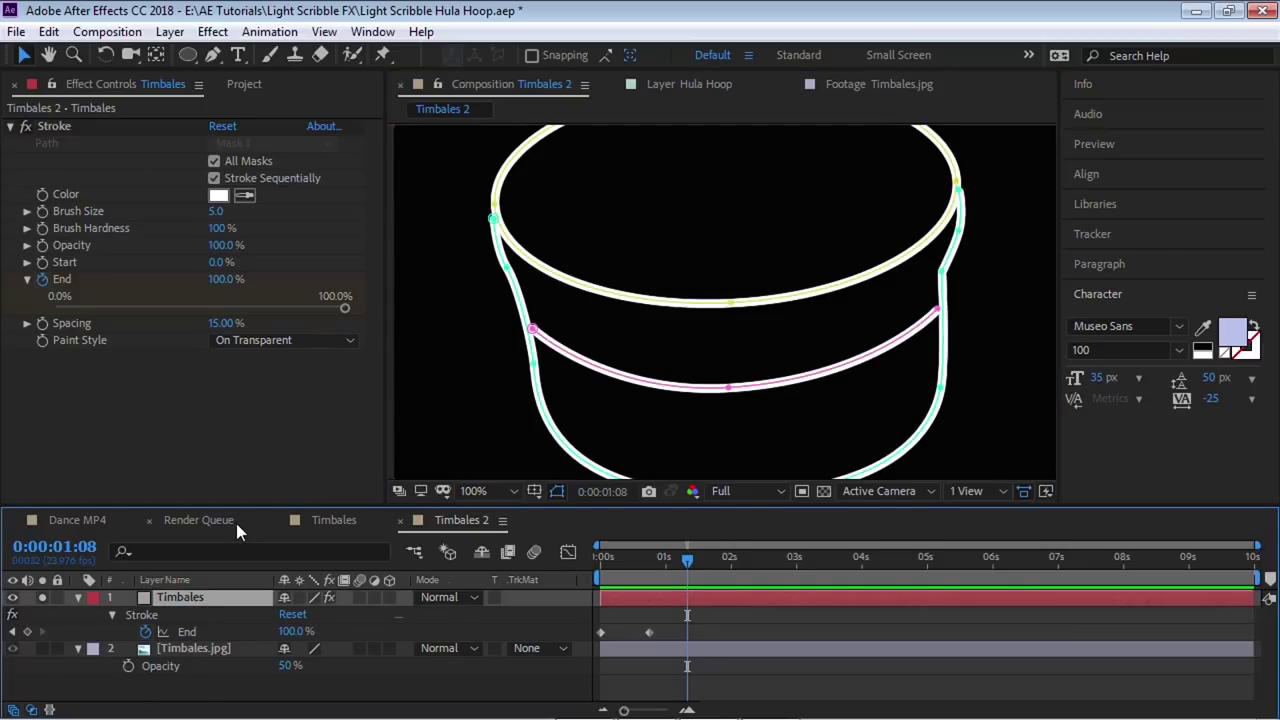
{"action": "key", "text": "m"}
{"action": "left_click", "coordinate": [178, 652]}
{"action": "left_click", "coordinate": [493, 211]}
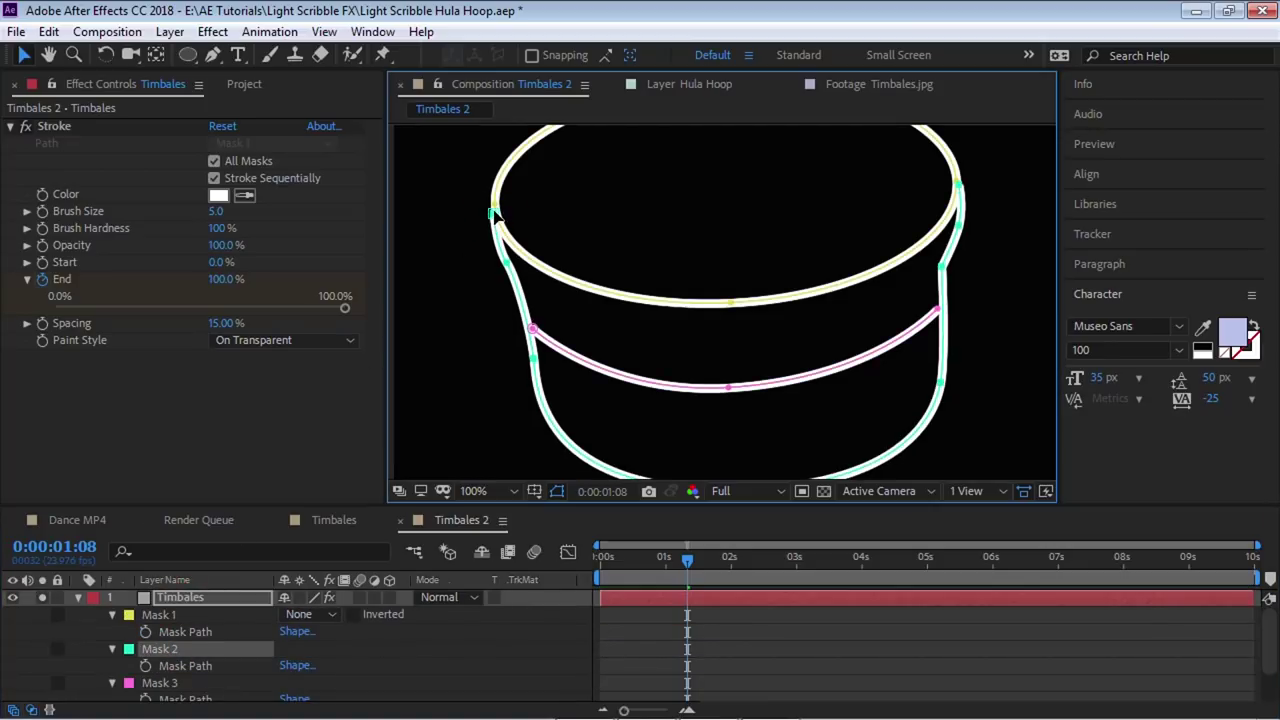
{"action": "left_click", "coordinate": [180, 665]}
{"action": "left_click", "coordinate": [495, 217]}
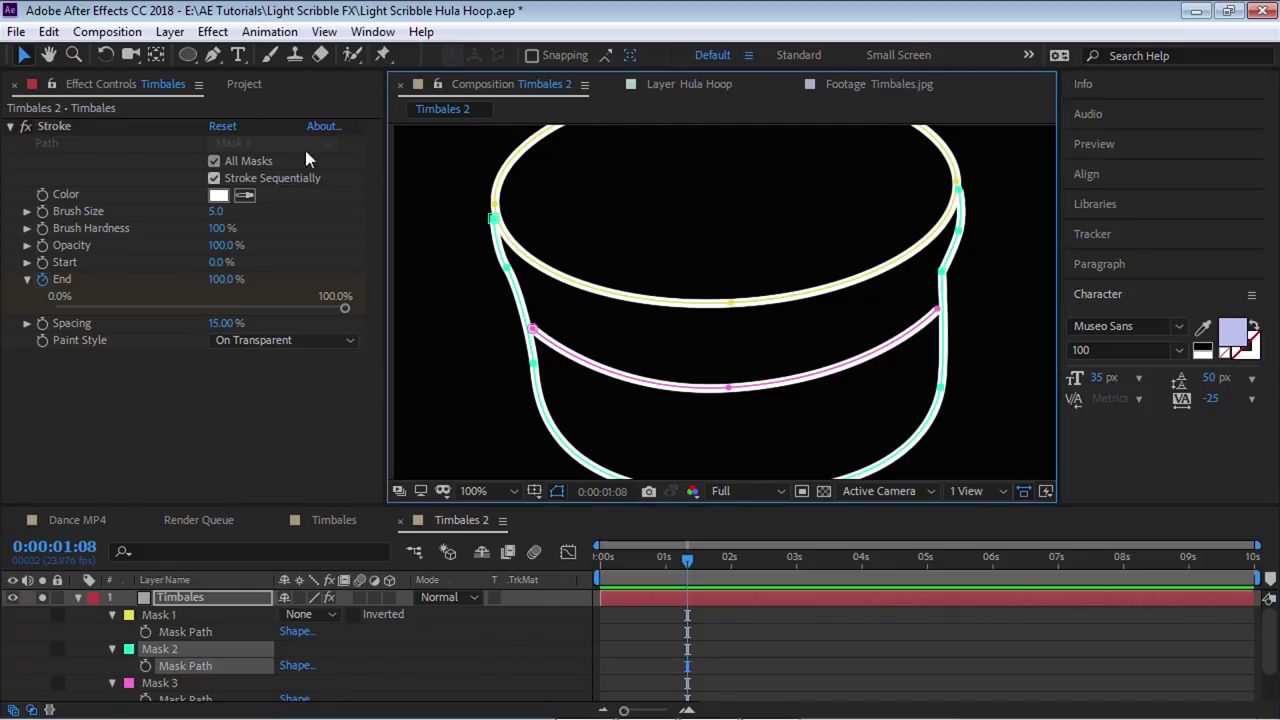
{"action": "left_click", "coordinate": [490, 231]}
{"action": "left_click", "coordinate": [492, 222]}
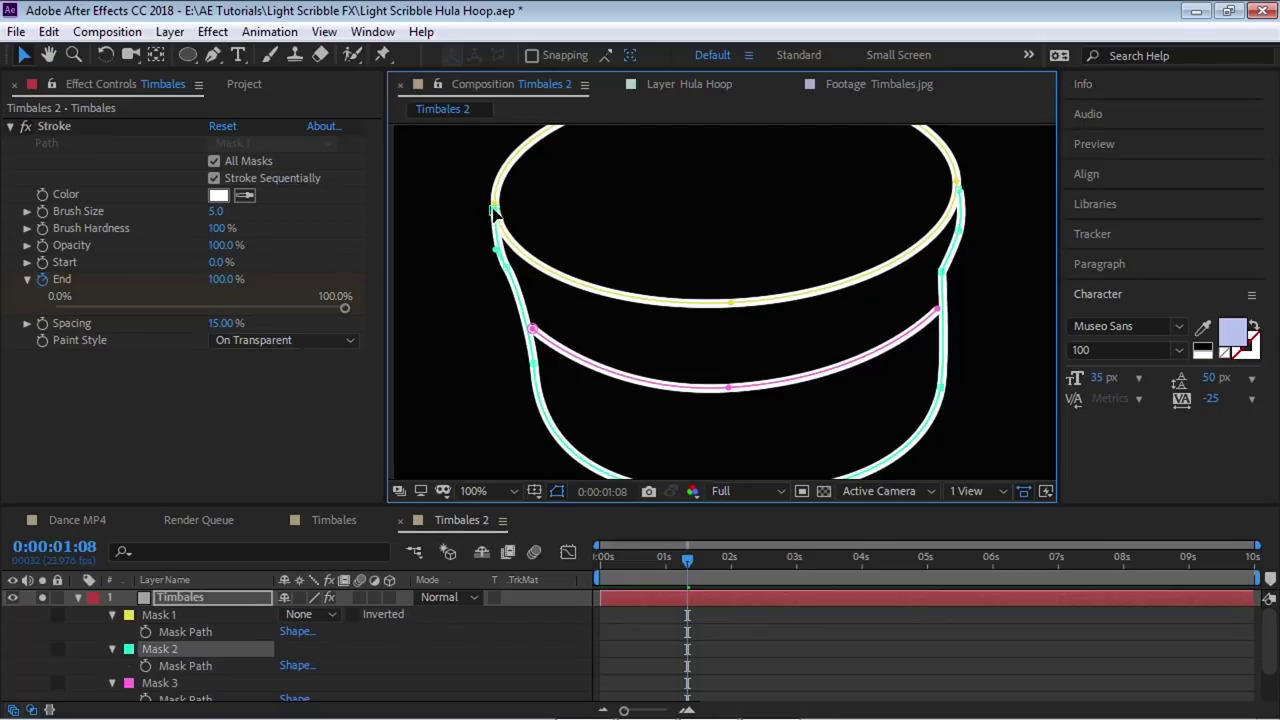
{"action": "left_click_drag", "start_coordinate": [589, 221], "coordinate": [517, 262]}
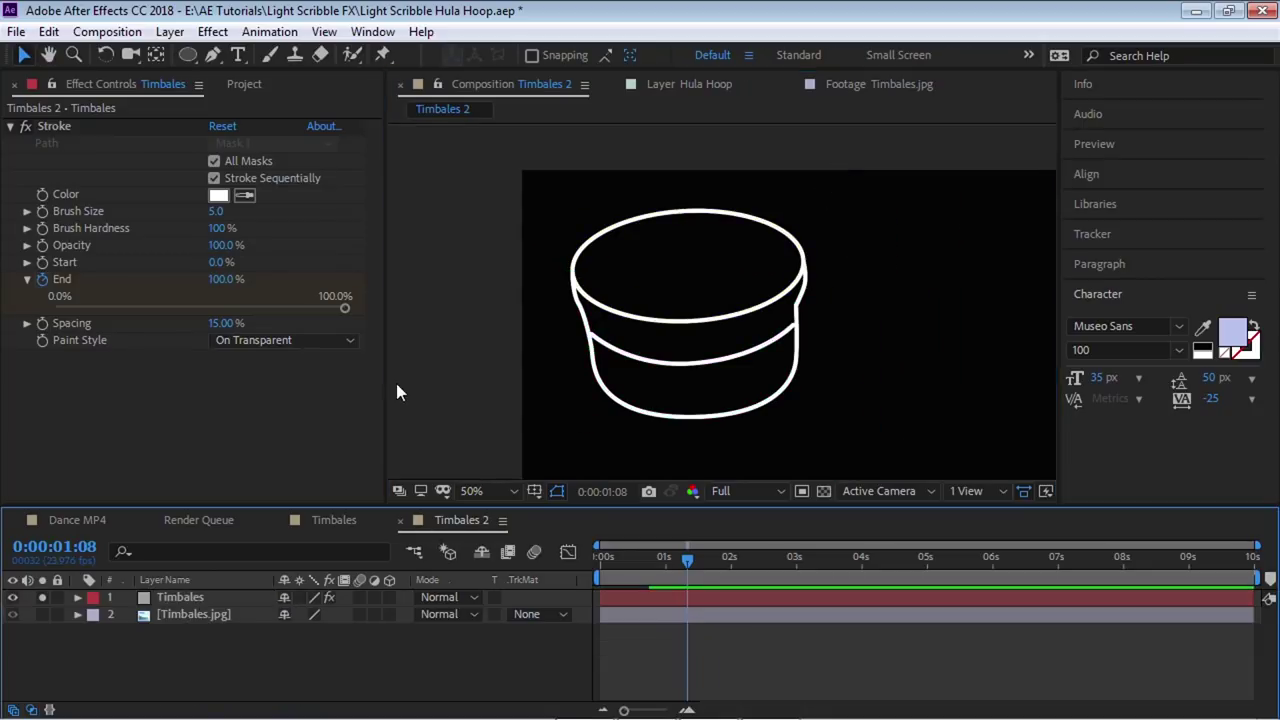
Turn off solo on the Timbales layer so the reference photo shows, and duplicate the layer.
{"action": "scroll", "coordinate": [396, 383], "scroll_direction": "down", "scroll_amount": 1}
{"action": "key", "text": "h"}
{"action": "left_click_drag", "start_coordinate": [812, 249], "coordinate": [726, 249]}
{"action": "key", "text": "v"}
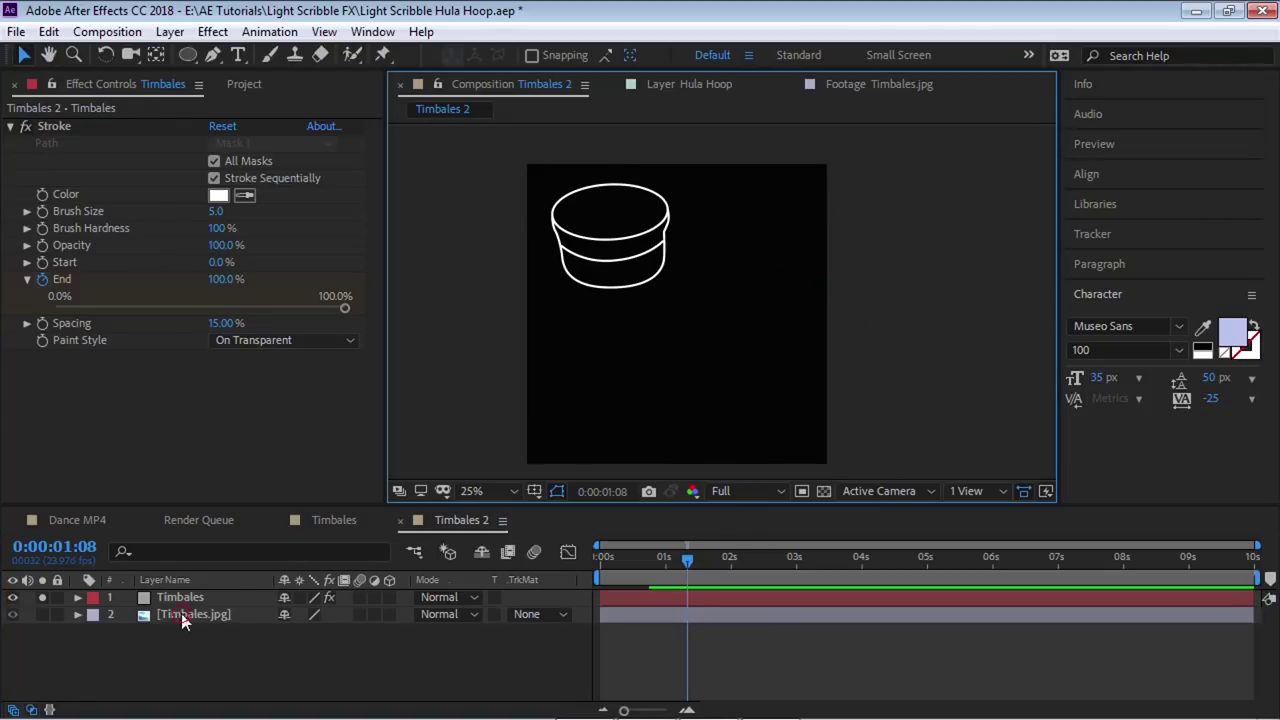
{"action": "left_click", "coordinate": [182, 613]}
{"action": "left_click", "coordinate": [42, 597]}
{"action": "left_click", "coordinate": [240, 597]}
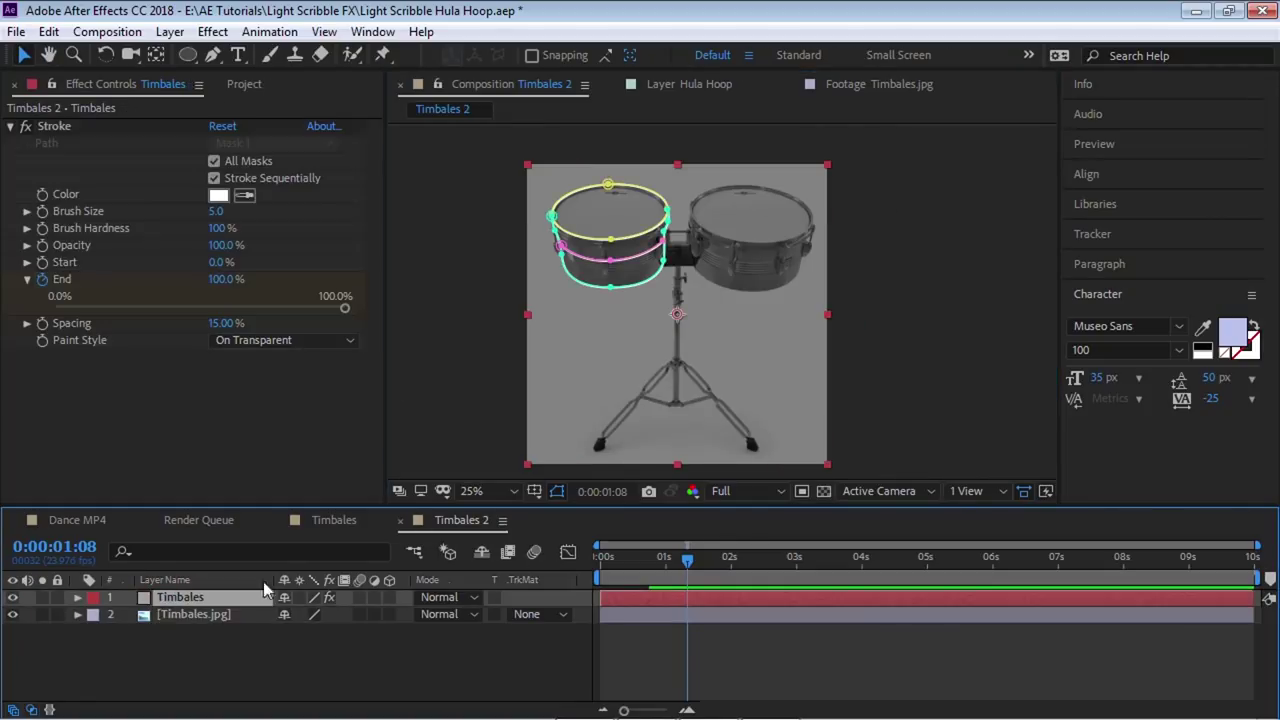
{"action": "key", "text": "ctrl+d"}
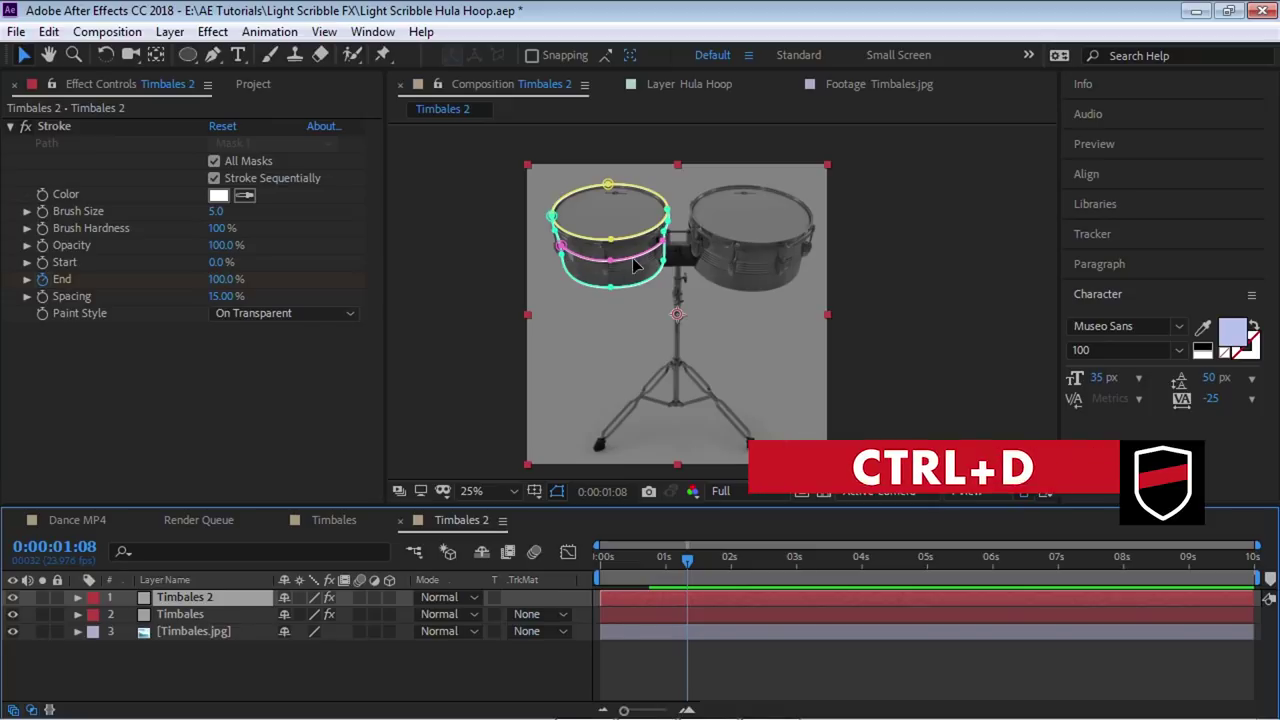
Move all three masks of the duplicated Timbales 2 layer onto the second drum and rotate them slightly clockwise to fit.
{"action": "left_click_drag", "start_coordinate": [644, 324], "coordinate": [782, 324]}
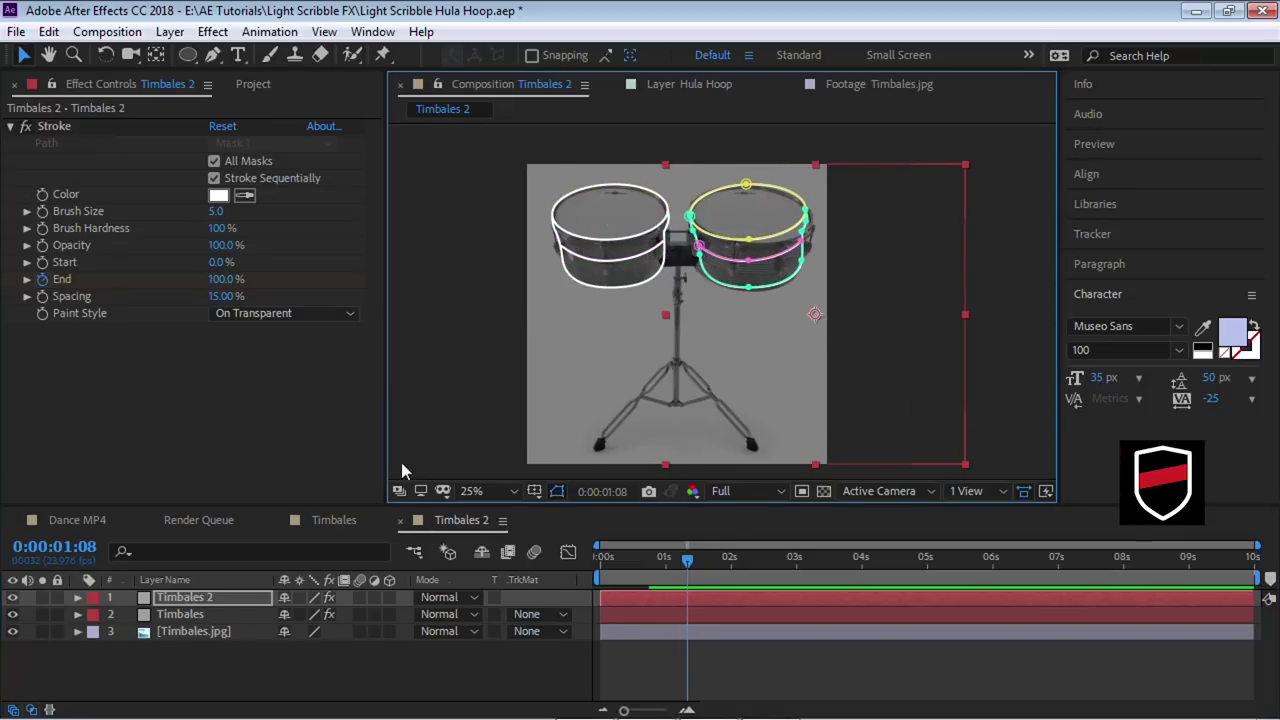
{"action": "key", "text": "ctrl+z"}
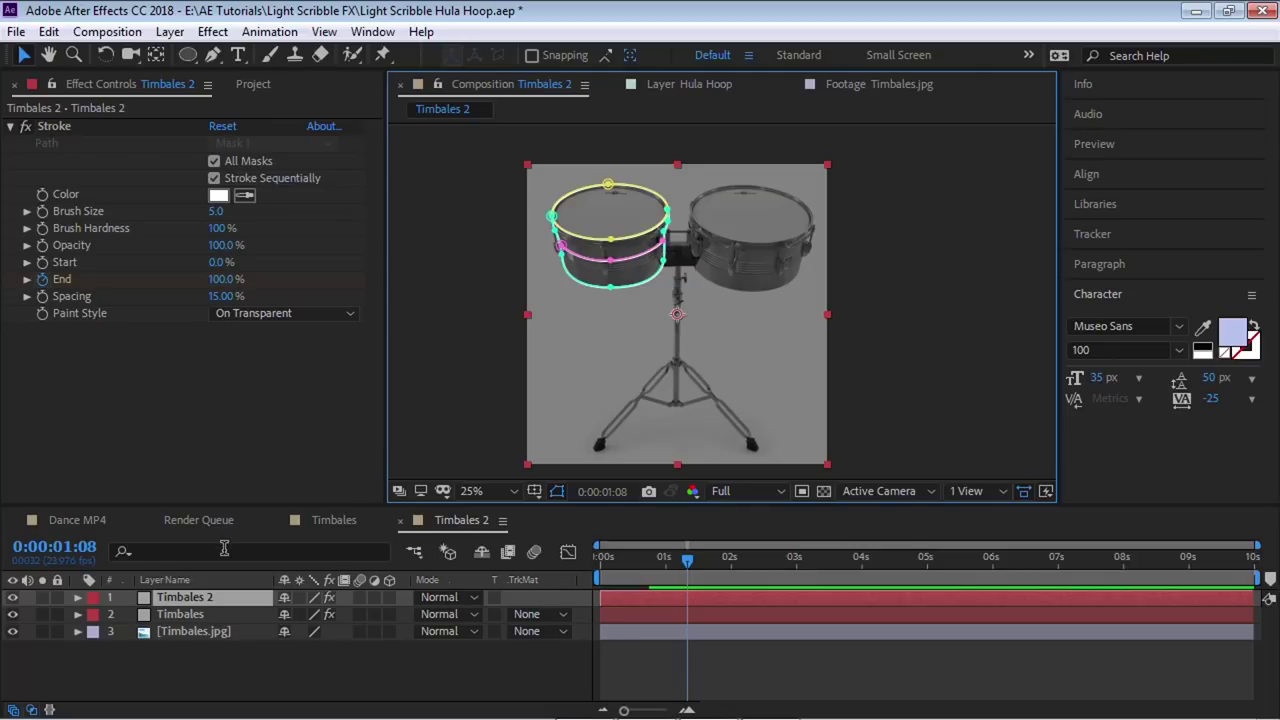
{"action": "key", "text": "m"}
{"action": "left_click", "coordinate": [160, 614]}
{"action": "left_click", "coordinate": [163, 683], "text": "shift"}
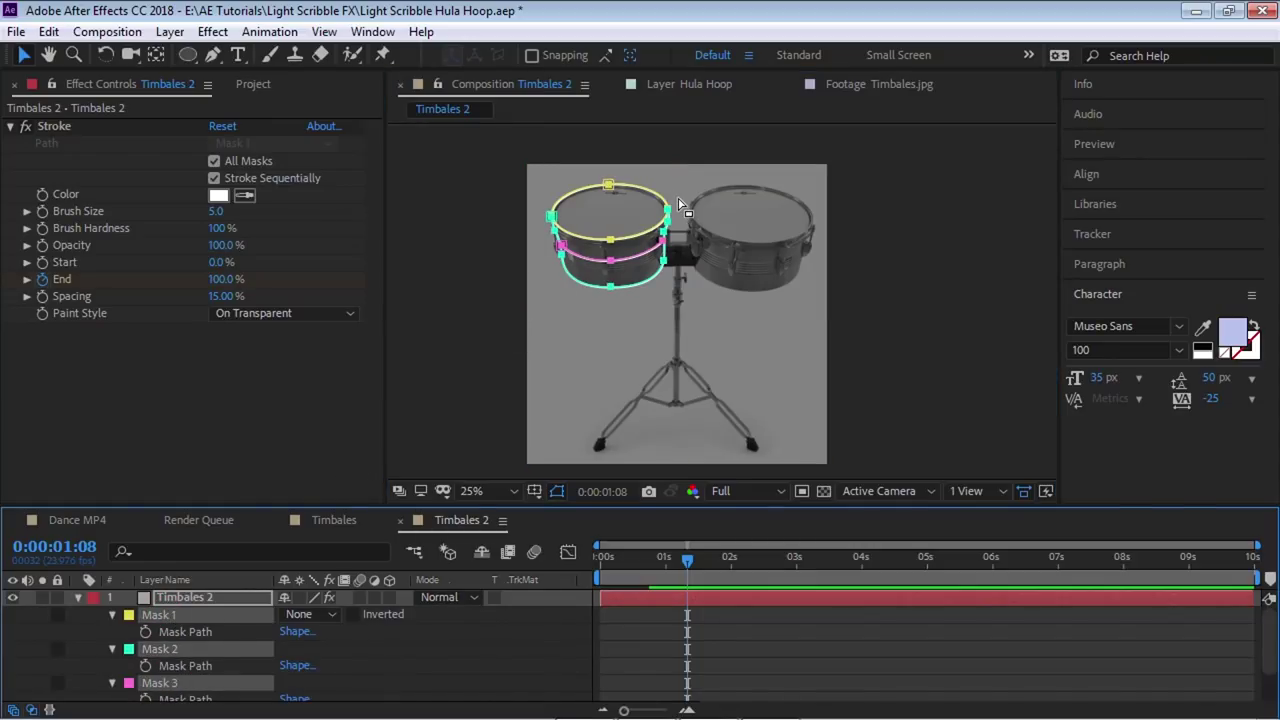
{"action": "key", "text": "ctrl+t"}
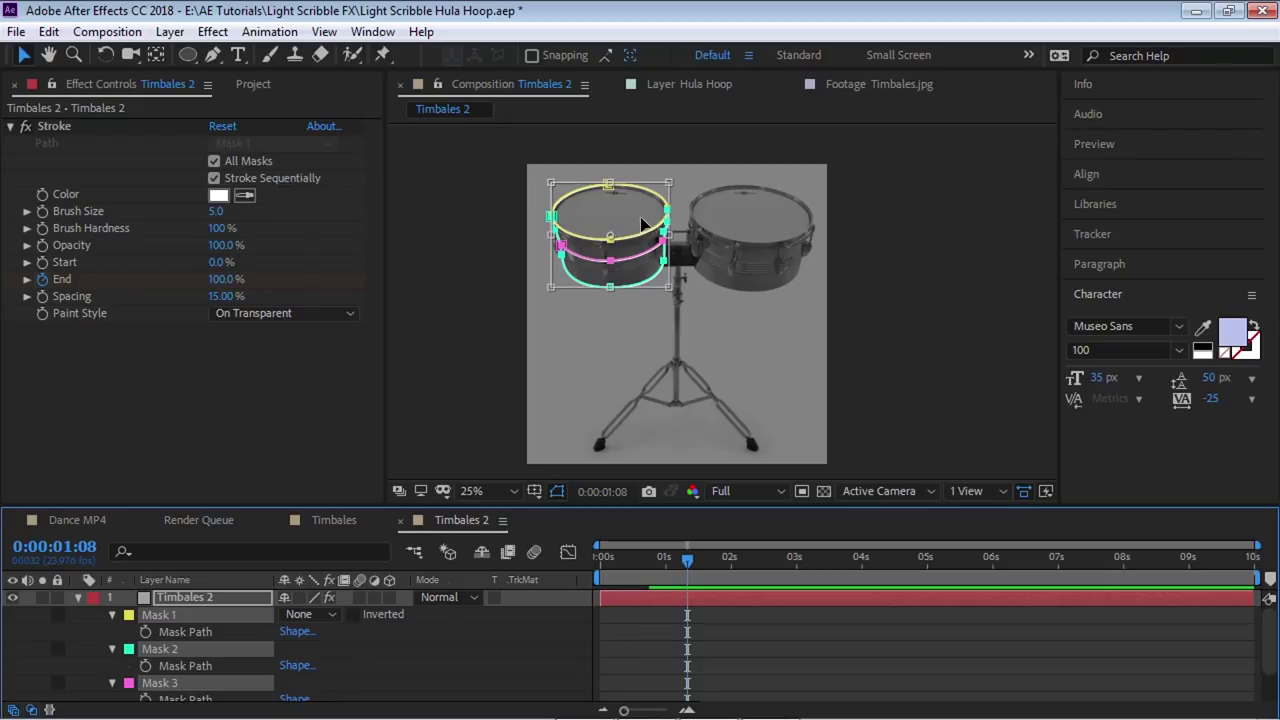
{"action": "left_click_drag", "start_coordinate": [632, 224], "coordinate": [766, 220]}
{"action": "left_click_drag", "start_coordinate": [837, 182], "coordinate": [845, 194]}
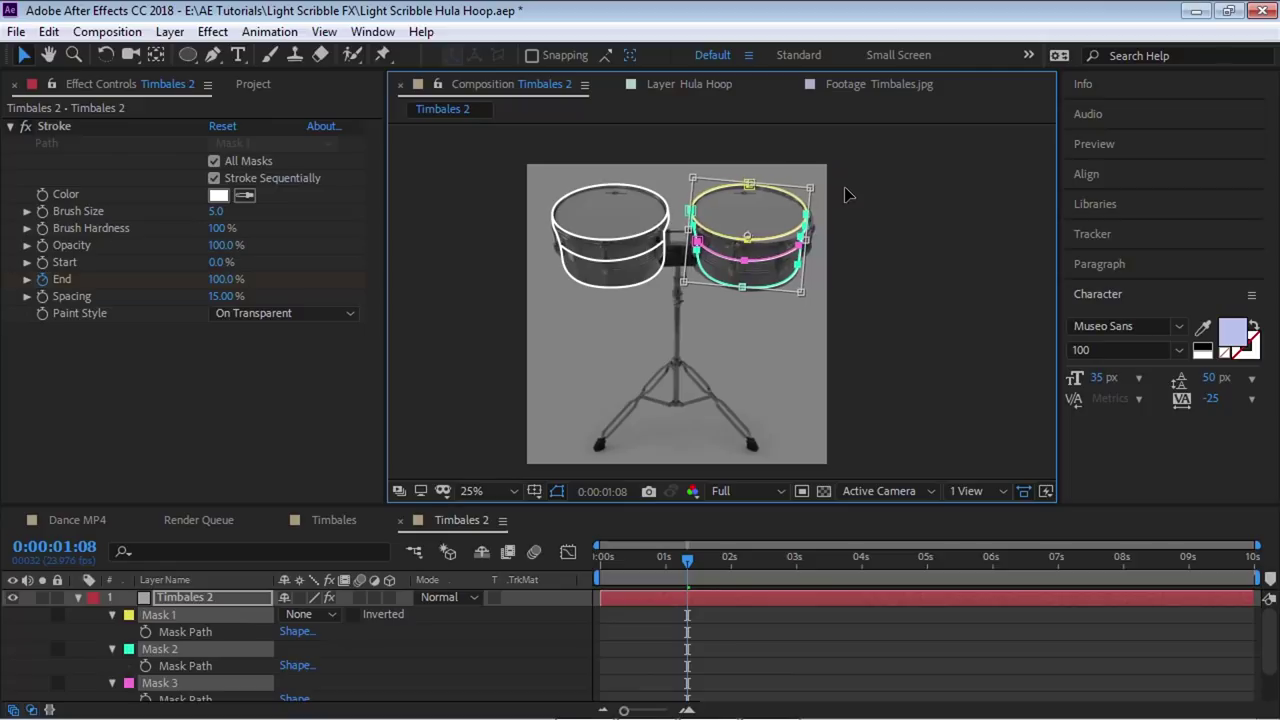
{"action": "key", "text": "Return"}
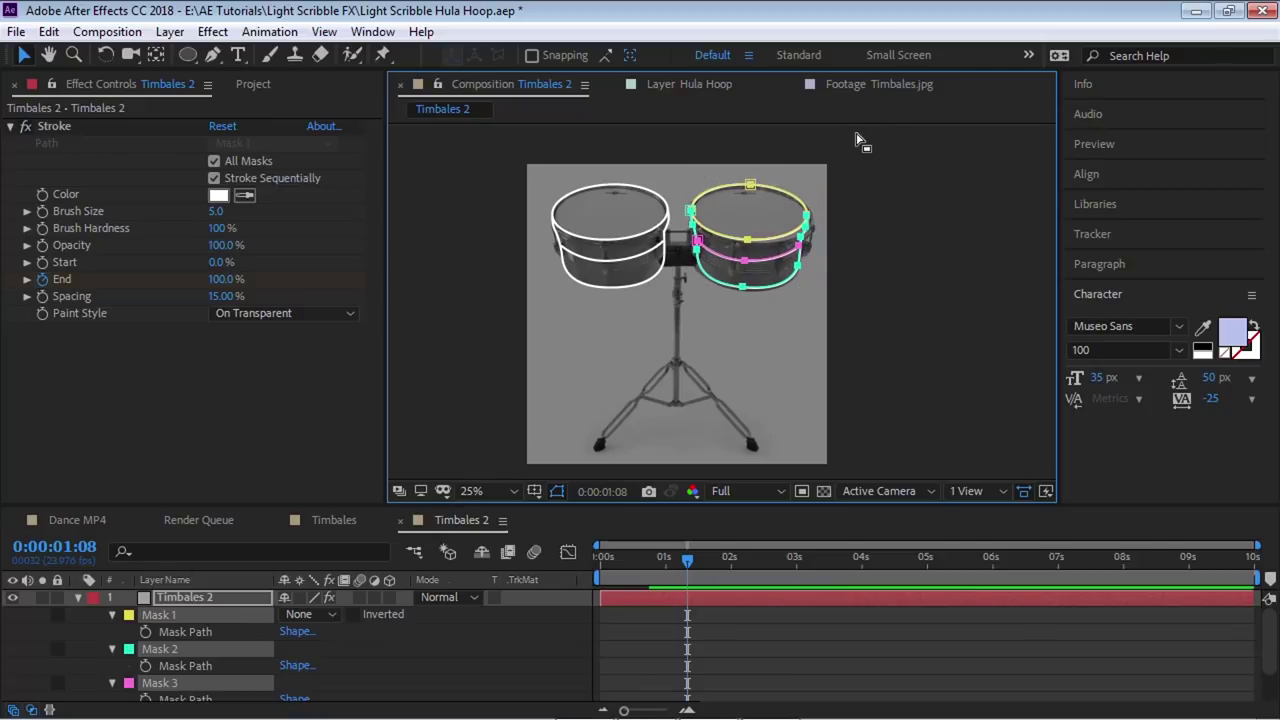
{"action": "left_click", "coordinate": [78, 597]}
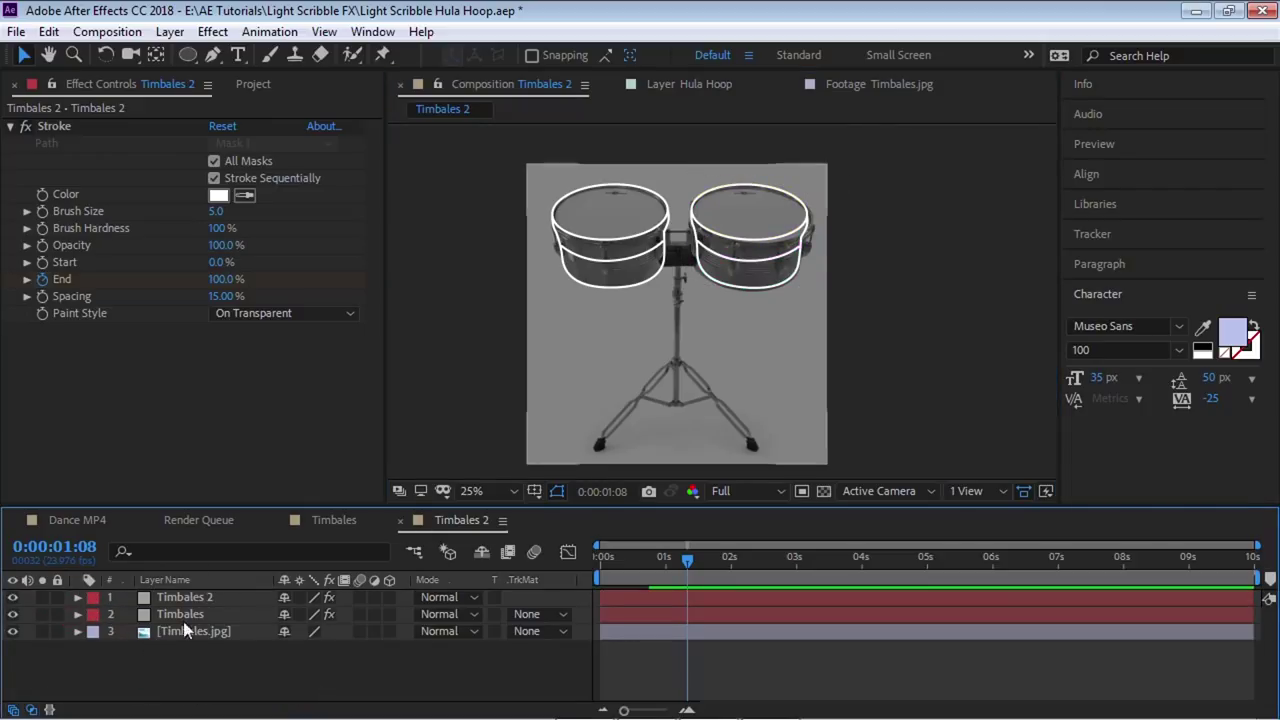
Add the Timbales 2 composition above Hula Hoop in Dance MP4, starting at 0:00:18:10, and scale it down.
{"action": "left_click", "coordinate": [77, 520]}
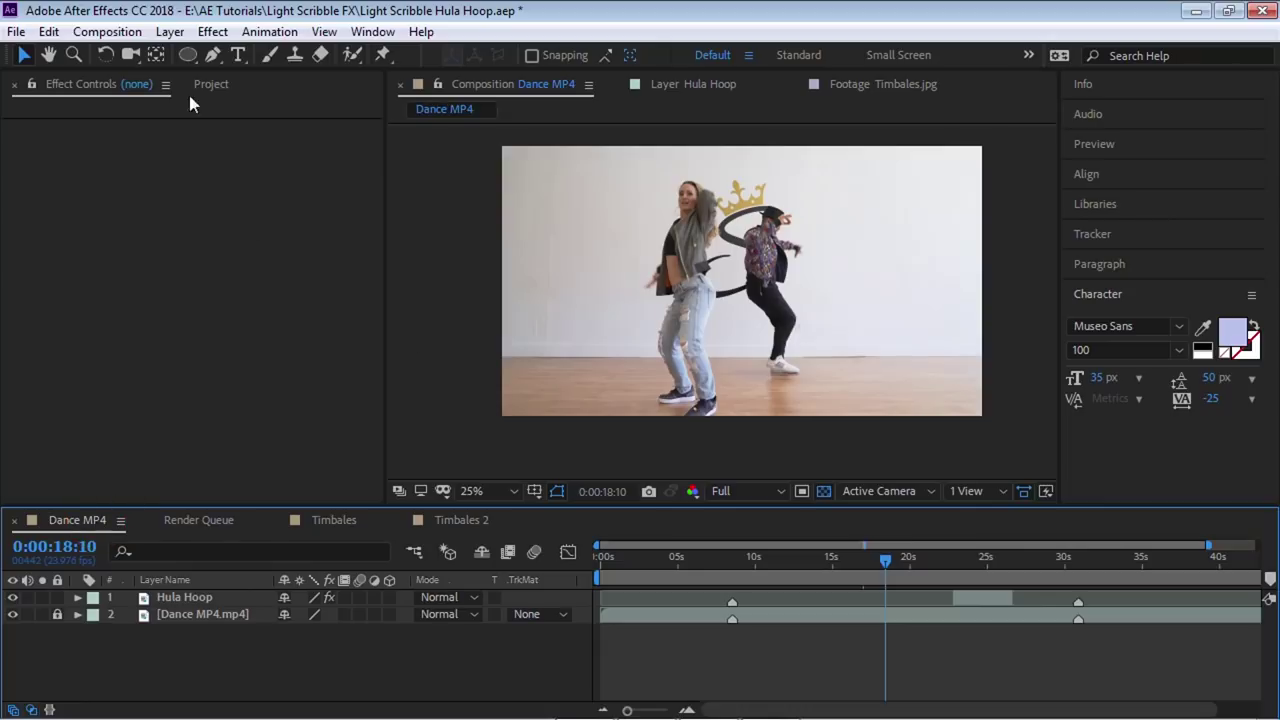
{"action": "left_click", "coordinate": [211, 84]}
{"action": "left_click_drag", "start_coordinate": [77, 341], "coordinate": [211, 596]}
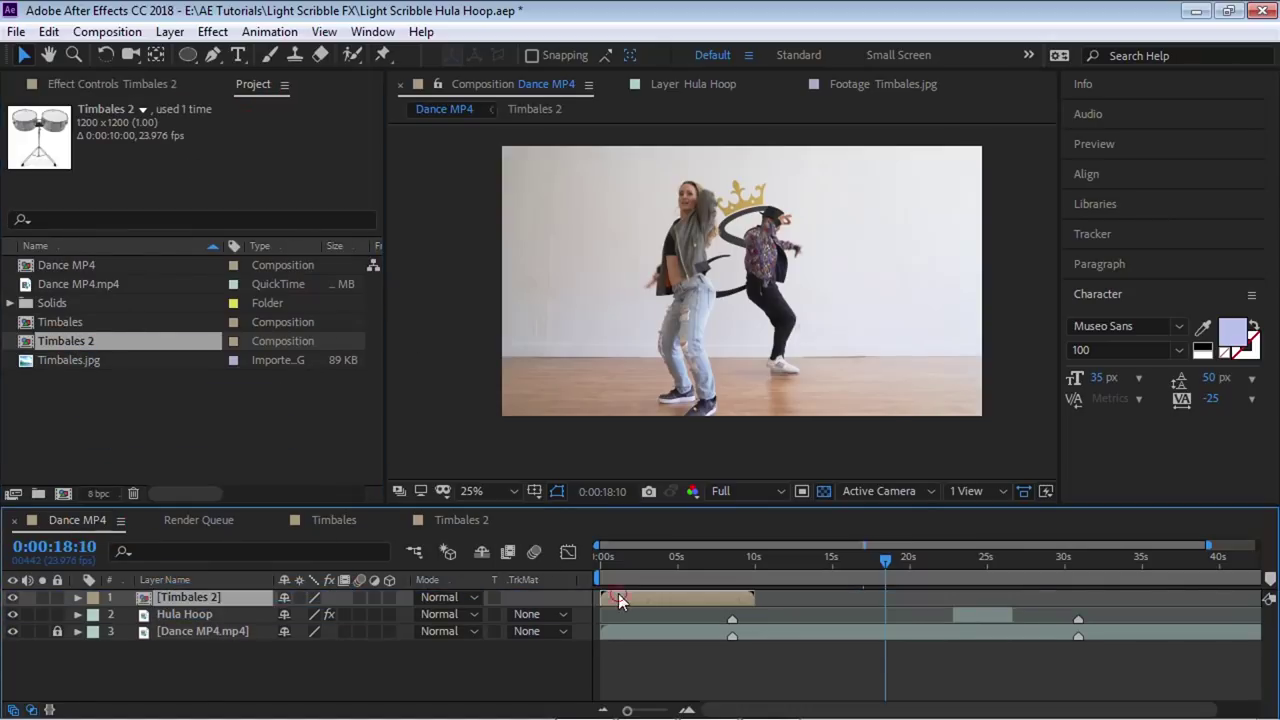
{"action": "key", "text": "bracketleft"}
{"action": "key", "text": "s"}
{"action": "left_click_drag", "start_coordinate": [313, 616], "coordinate": [260, 616]}
Shift the start of the Timbales 2 layer ten frames earlier.
{"action": "key", "text": "Page_Up"}
{"action": "key", "text": "Page_Up"}
{"action": "key", "text": "Page_Up"}
{"action": "key", "text": "Page_Up"}
{"action": "key", "text": "Page_Up"}
{"action": "key", "text": "Page_Up"}
{"action": "key", "text": "Page_Up"}
{"action": "key", "text": "Page_Up"}
{"action": "key", "text": "Page_Up"}
{"action": "key", "text": "Page_Up"}
{"action": "key", "text": "bracketleft"}
{"action": "left_click", "coordinate": [887, 567]}
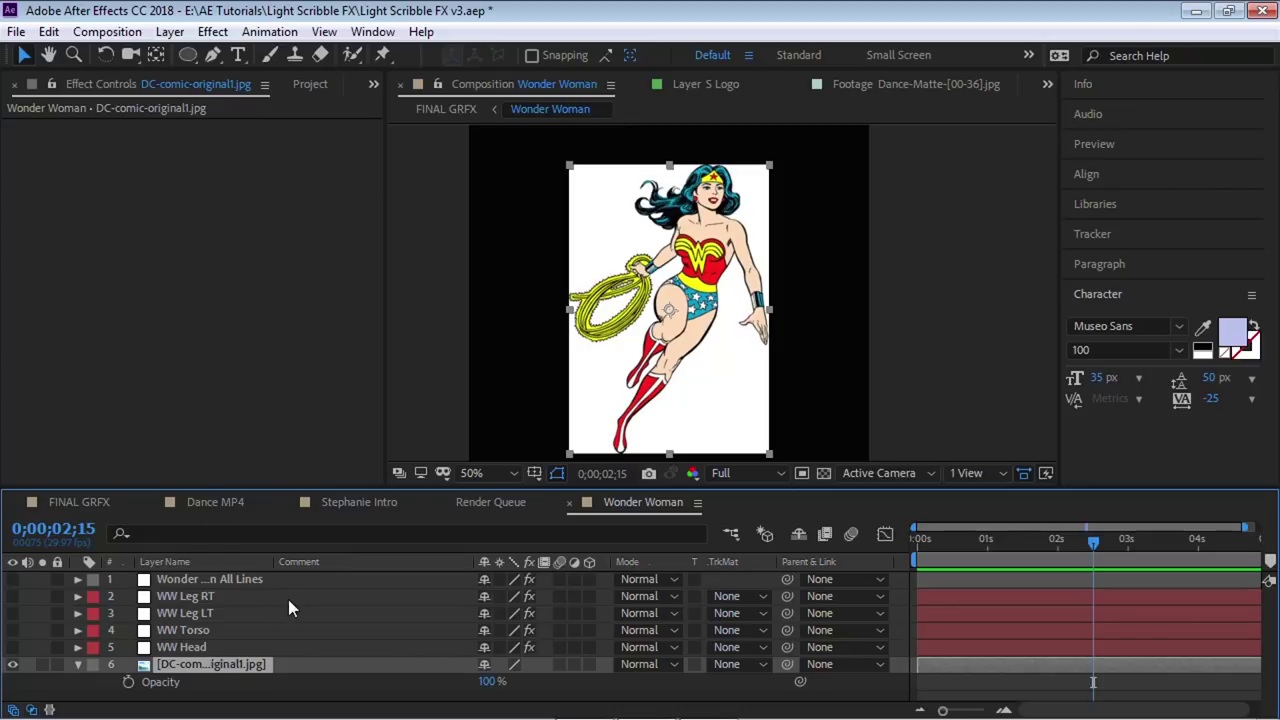
Hide the DC comic reference image and inspect the mask paths of the Wonder Woman All Lines layer enlarged.
{"action": "left_click", "coordinate": [233, 578]}
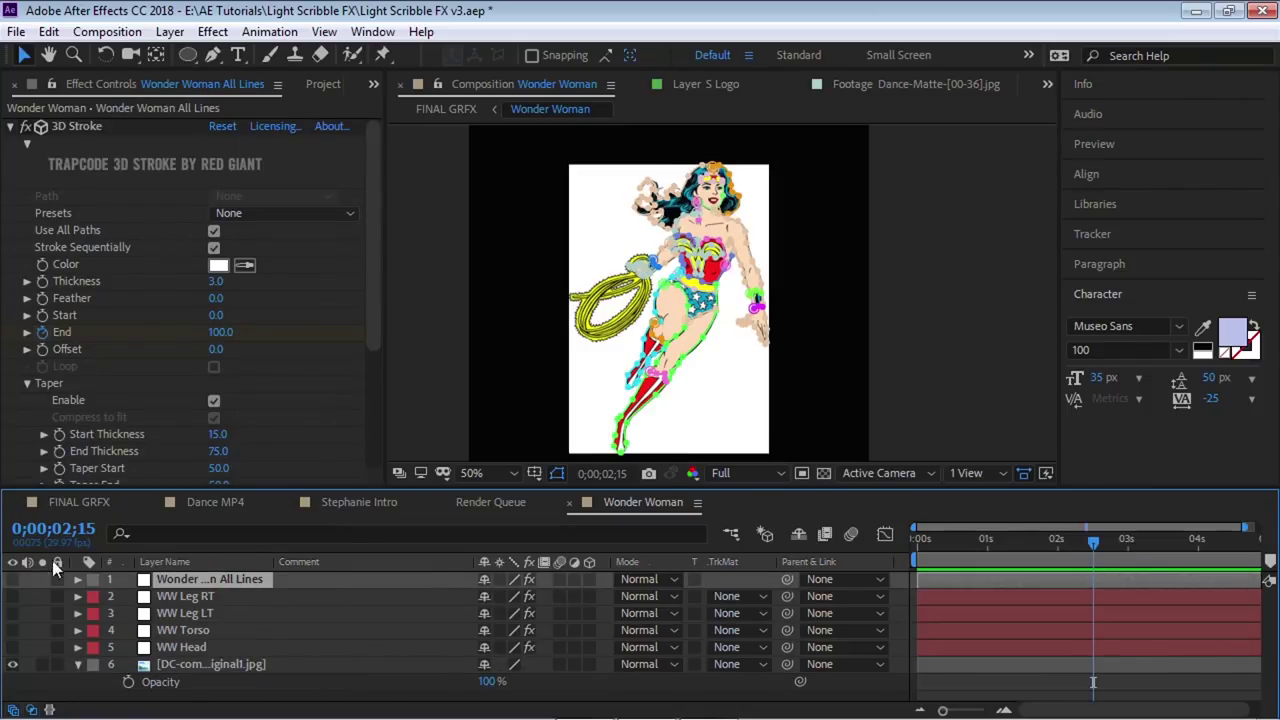
{"action": "left_click", "coordinate": [13, 664]}
{"action": "scroll", "coordinate": [486, 314], "scroll_direction": "up", "scroll_amount": 2}
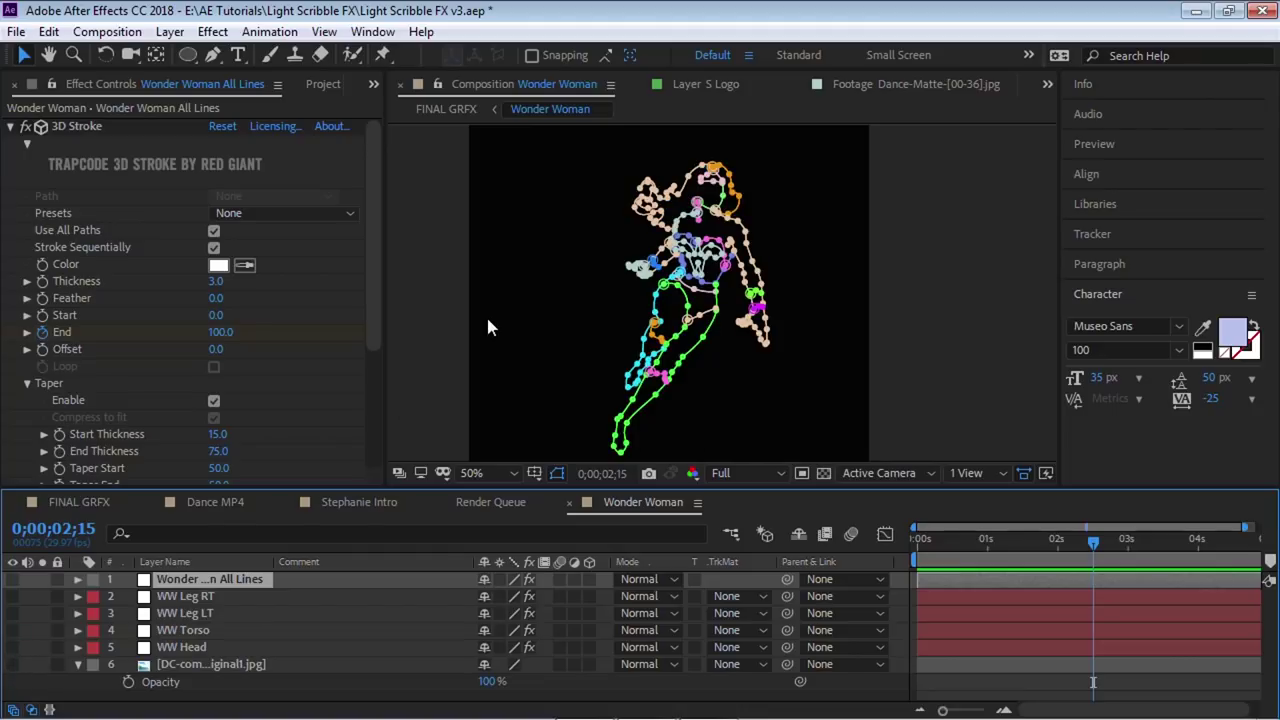
{"action": "key", "text": "grave"}
{"action": "left_click_drag", "start_coordinate": [790, 372], "coordinate": [812, 351]}
{"action": "key", "text": "v"}
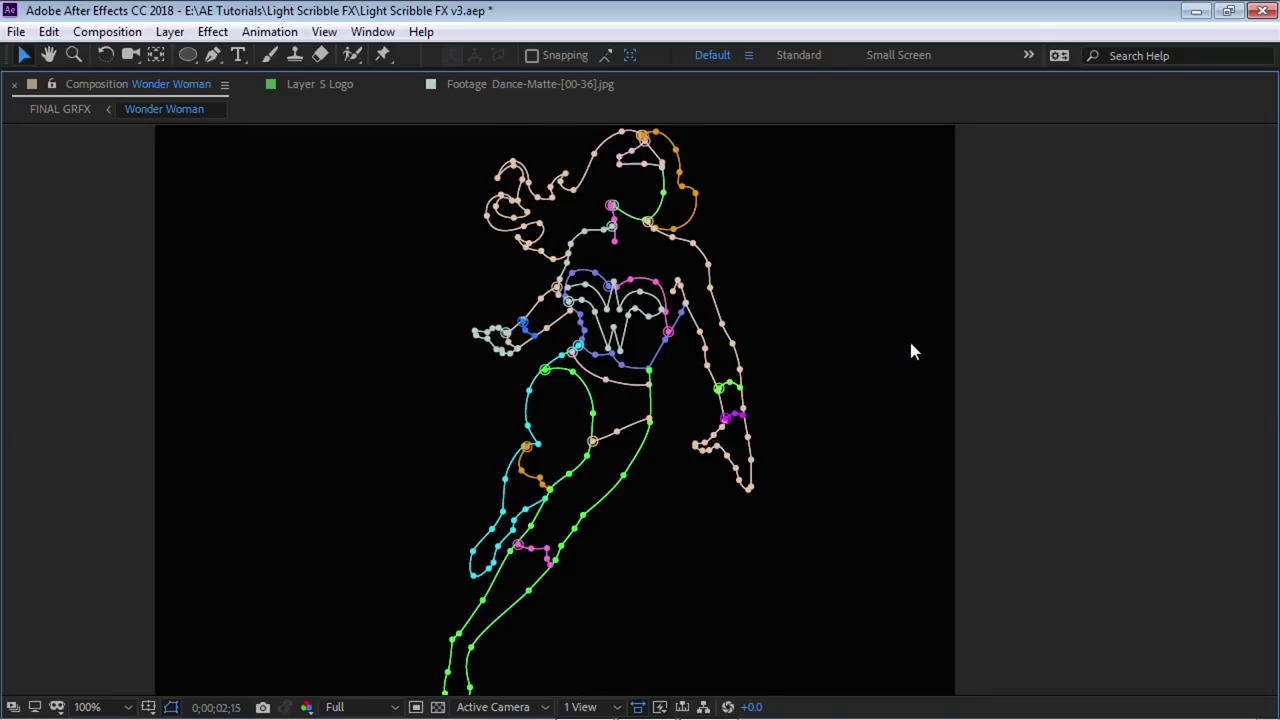
Review the list of named masks on the Wonder Woman All Lines layer and highlight the Hair LT path.
{"action": "key", "text": "grave"}
{"action": "key", "text": "grave"}
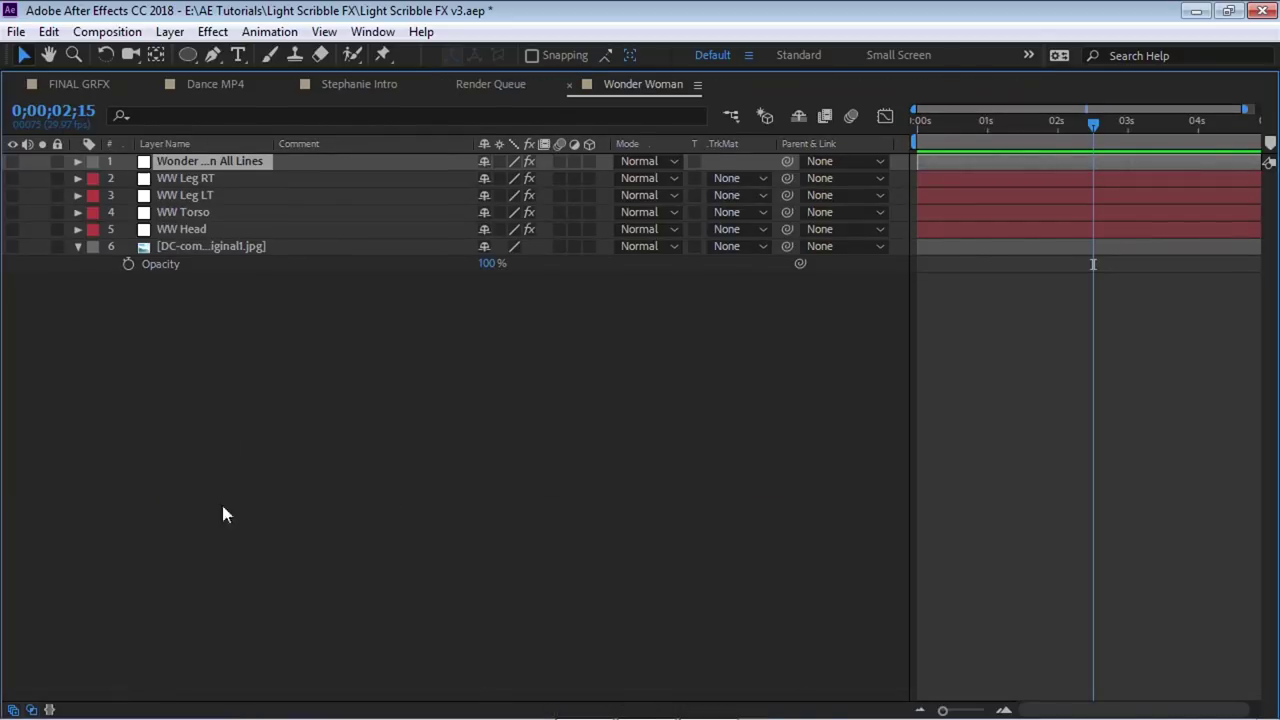
{"action": "left_click", "coordinate": [77, 162]}
{"action": "left_click", "coordinate": [145, 197]}
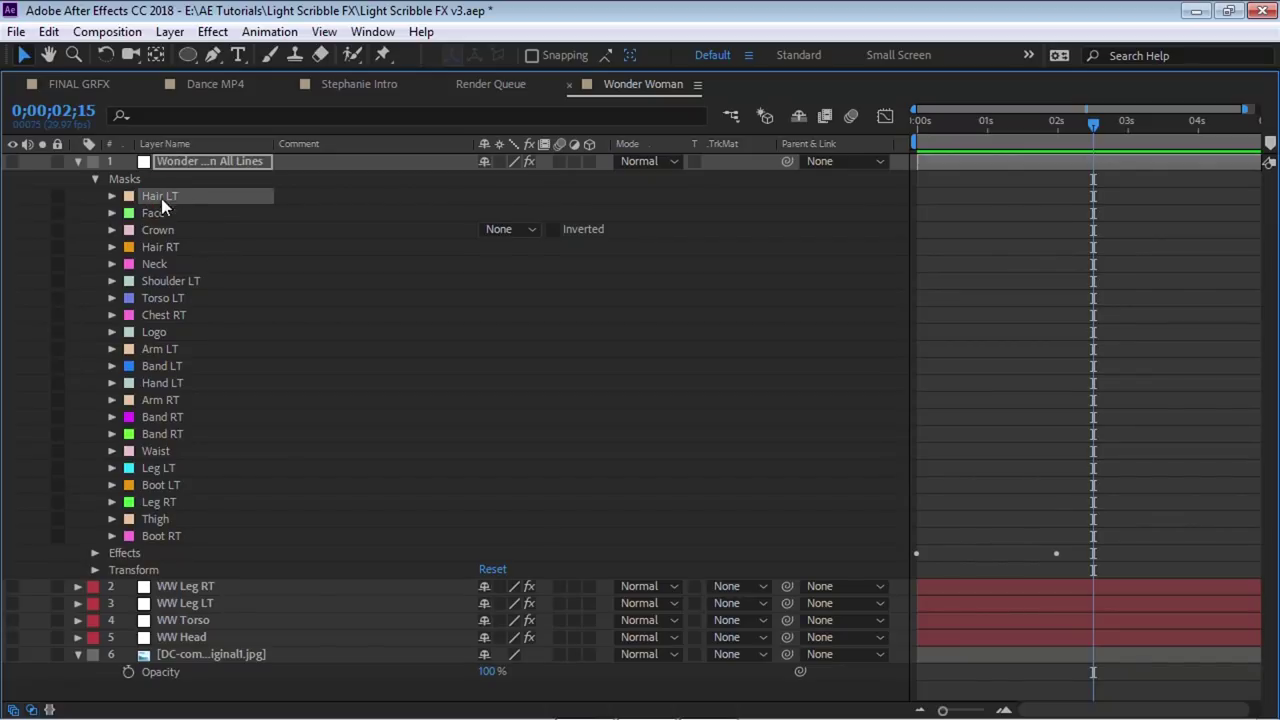
{"action": "key", "text": "grave"}
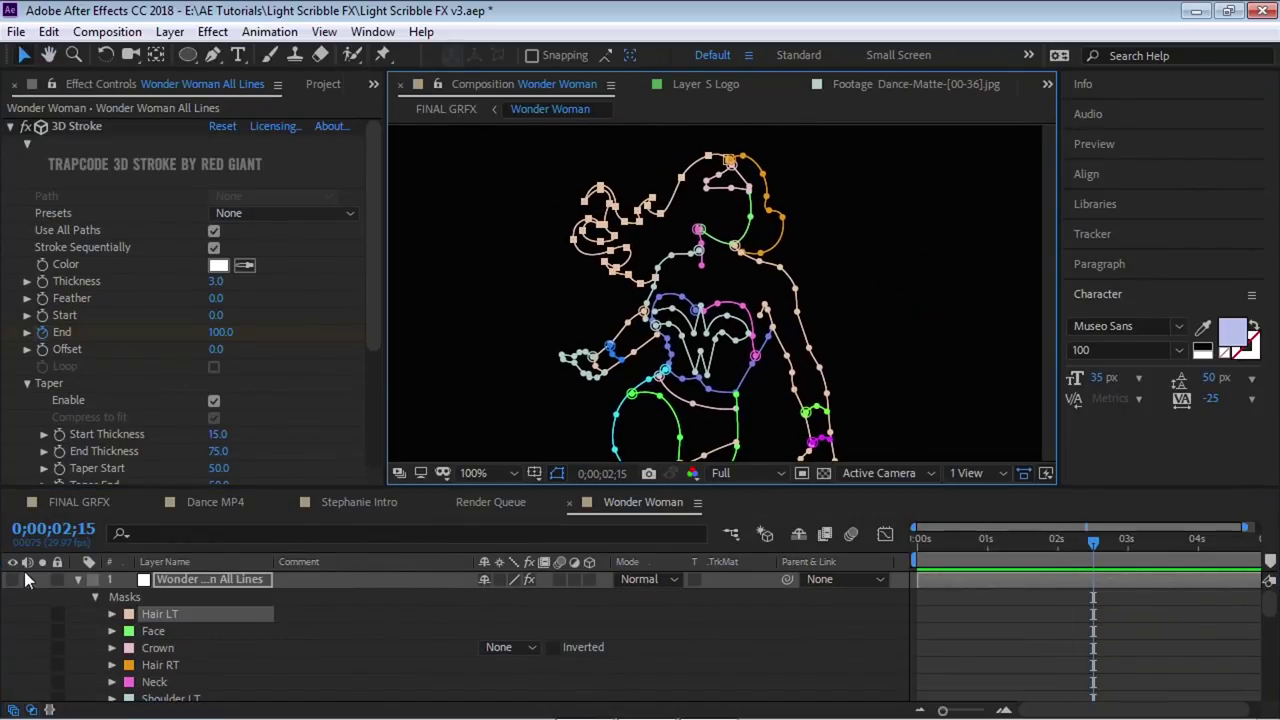
Make the Wonder Woman All Lines layer visible and preview its drawing animation from the start.
{"action": "key", "text": "Home"}
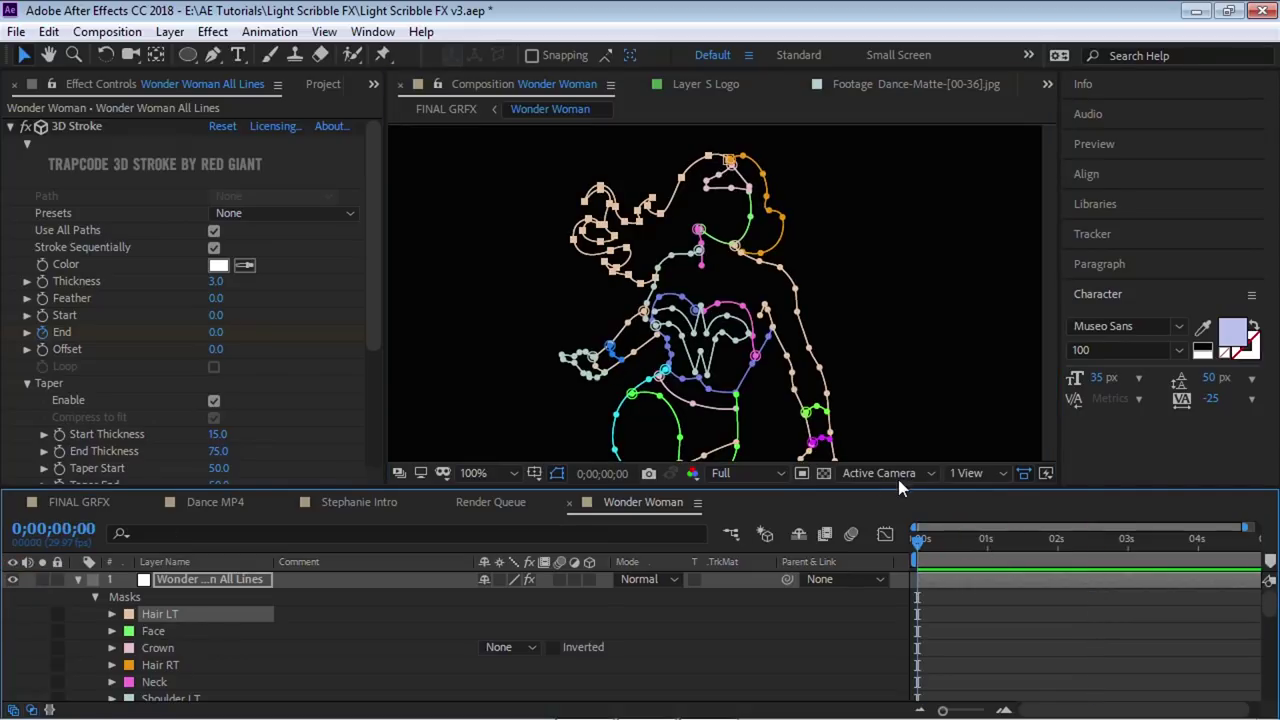
{"action": "key", "text": "F2"}
{"action": "key", "text": "space"}
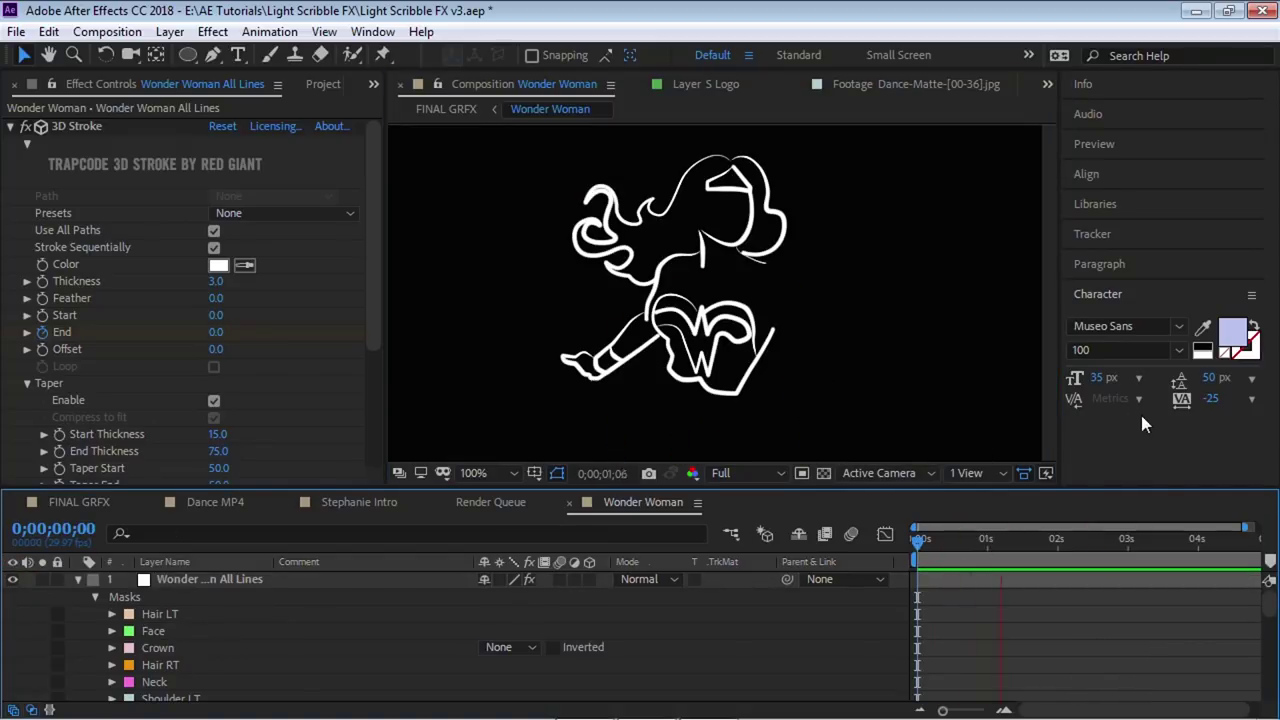
{"action": "key", "text": "space"}
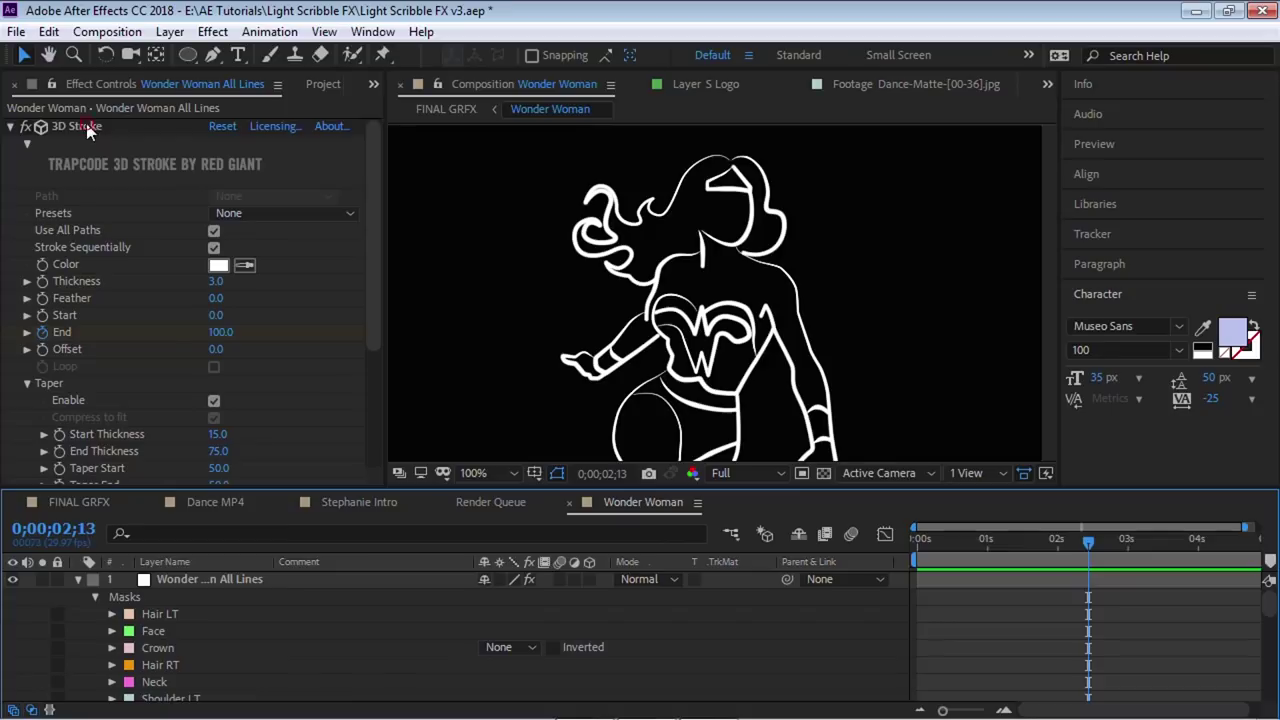
Examine the 3D Stroke effect's Taper settings and check the tapered lines partway through the animation at 0;00;01;06.
{"action": "left_click", "coordinate": [54, 127]}
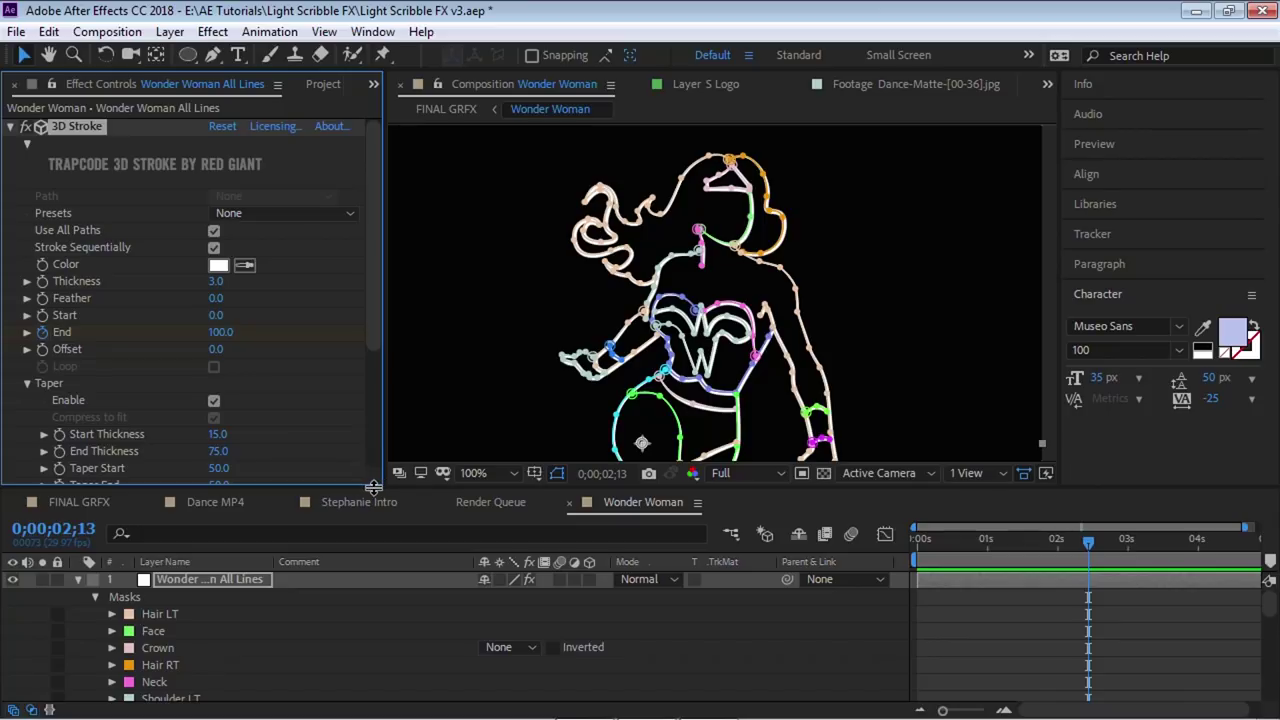
{"action": "left_click_drag", "start_coordinate": [373, 487], "coordinate": [376, 518]}
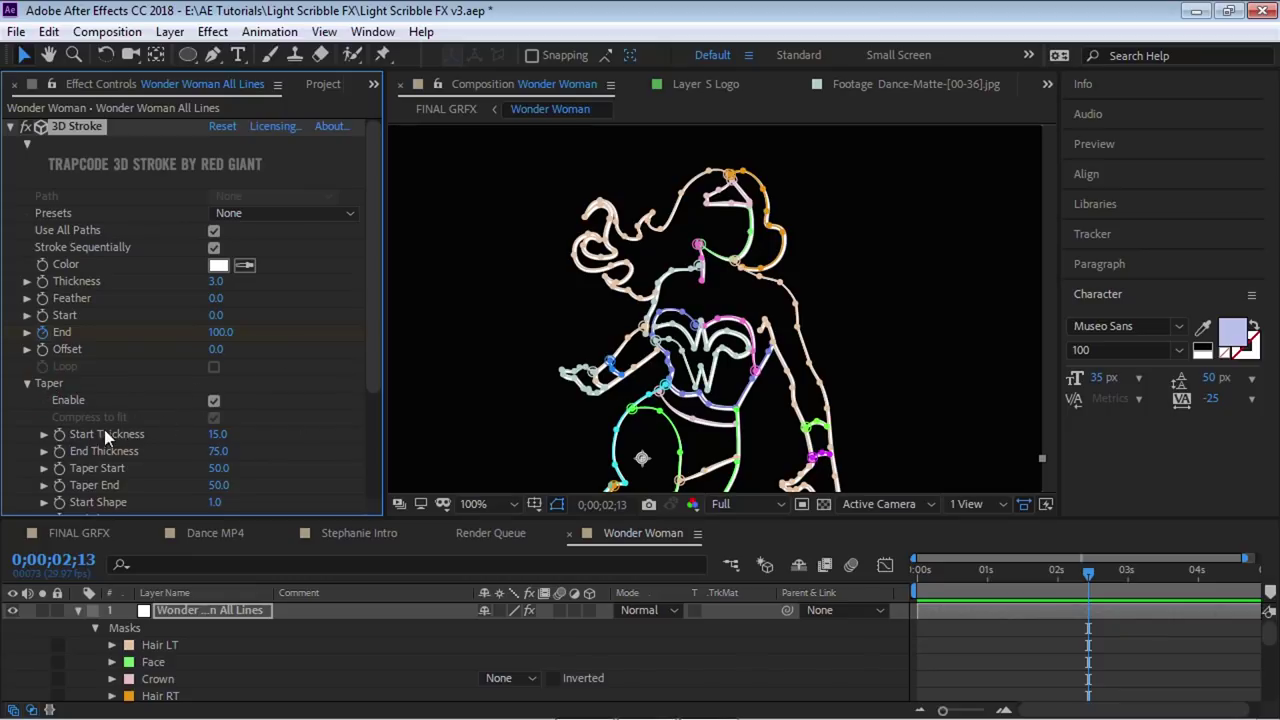
{"action": "left_click_drag", "start_coordinate": [955, 578], "coordinate": [1001, 575]}
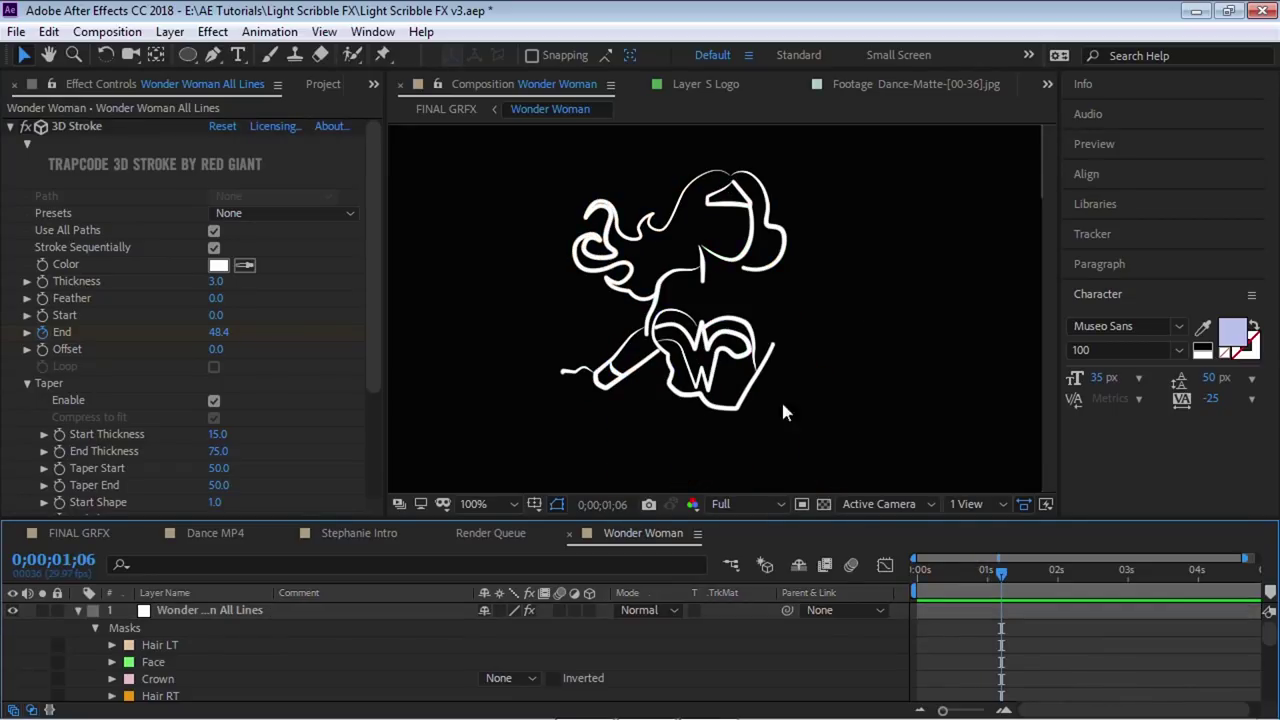
{"action": "key", "text": "space"}
{"action": "key", "text": "grave"}
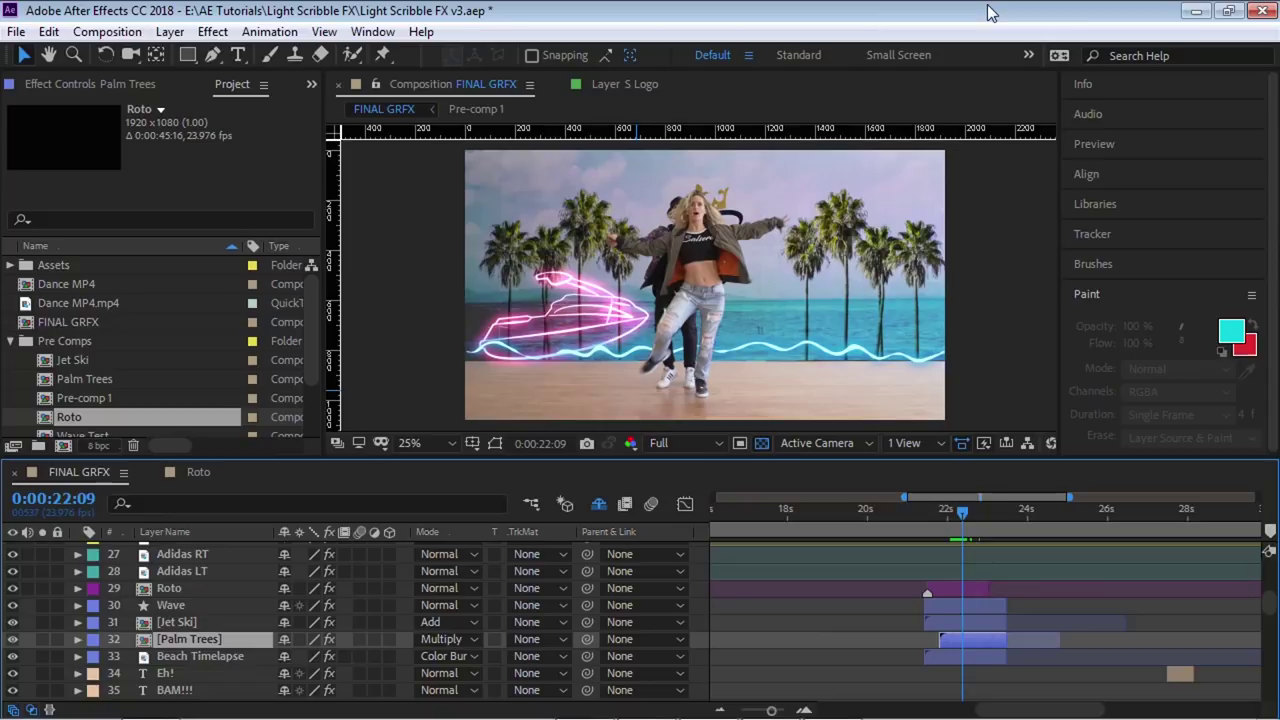
Solo the Roto layer, add Beach Timelapse, Palm Trees and Jet Ski to the soloed view, and restore all layers.
{"action": "left_click", "coordinate": [168, 588]}
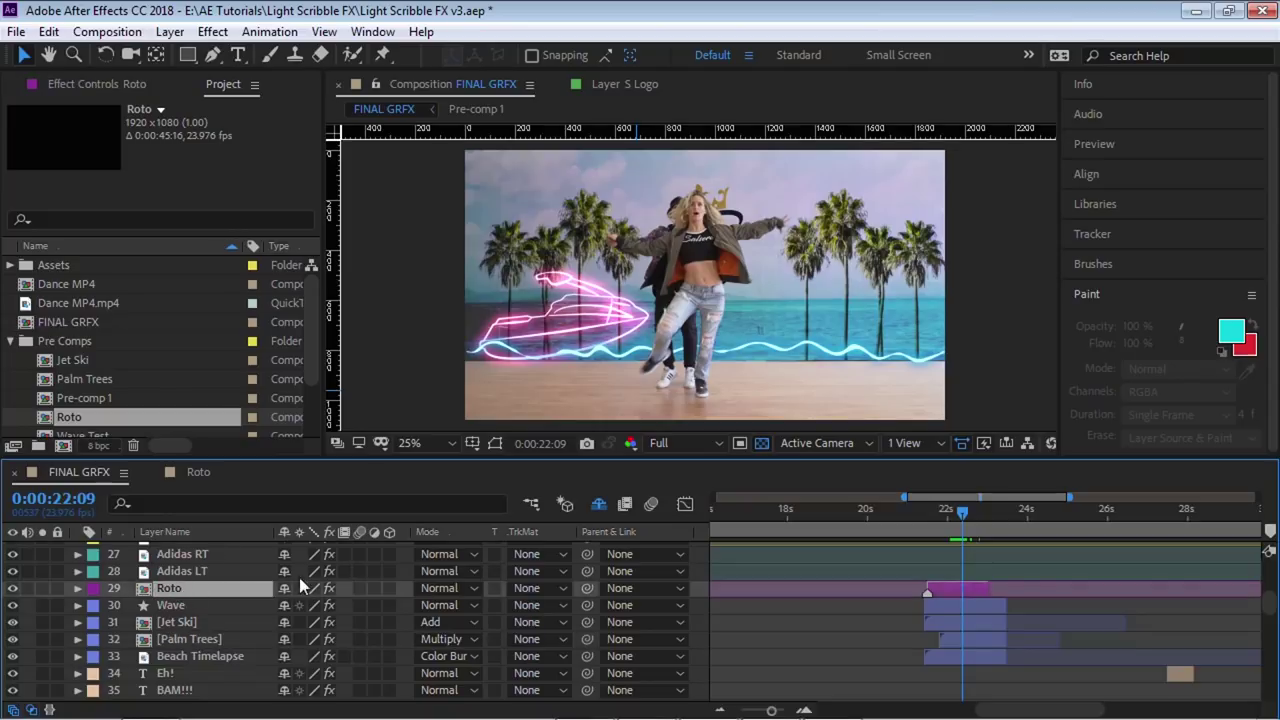
{"action": "left_click", "coordinate": [41, 588]}
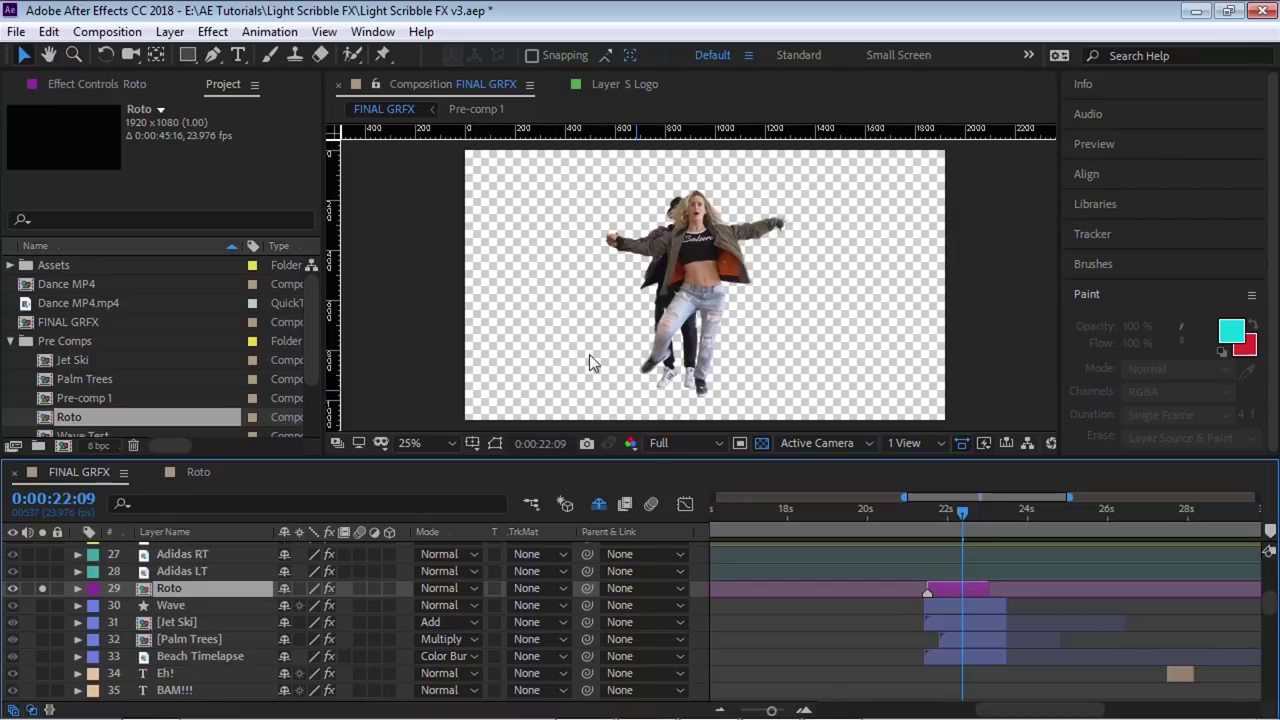
{"action": "left_click", "coordinate": [42, 656]}
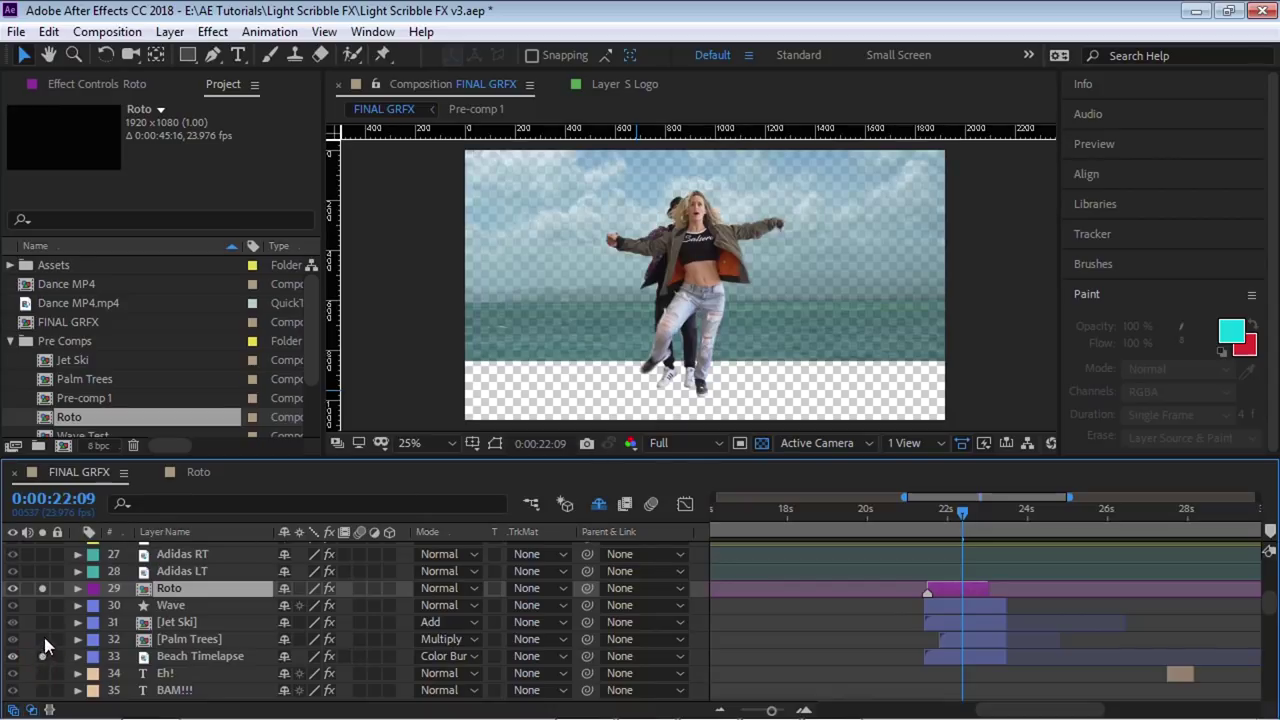
{"action": "left_click", "coordinate": [42, 639]}
{"action": "left_click", "coordinate": [44, 621]}
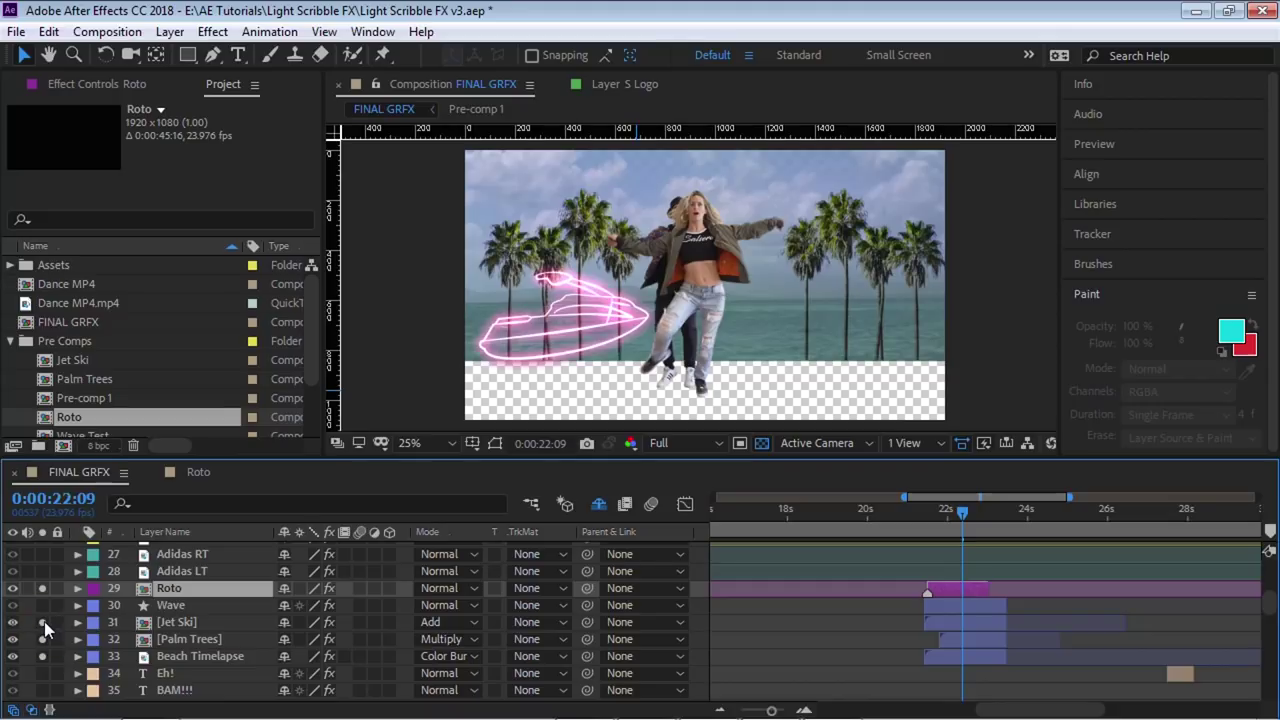
{"action": "left_click_drag", "start_coordinate": [44, 621], "coordinate": [43, 651]}
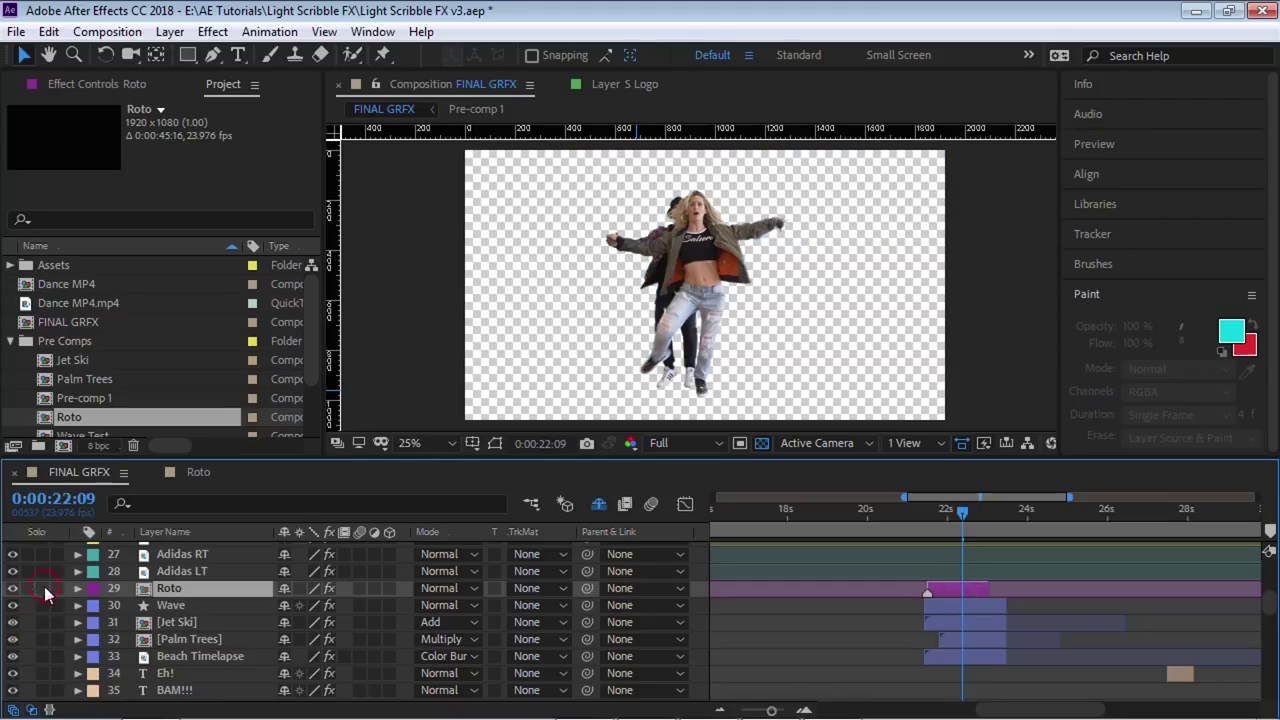
{"action": "left_click", "coordinate": [42, 588]}
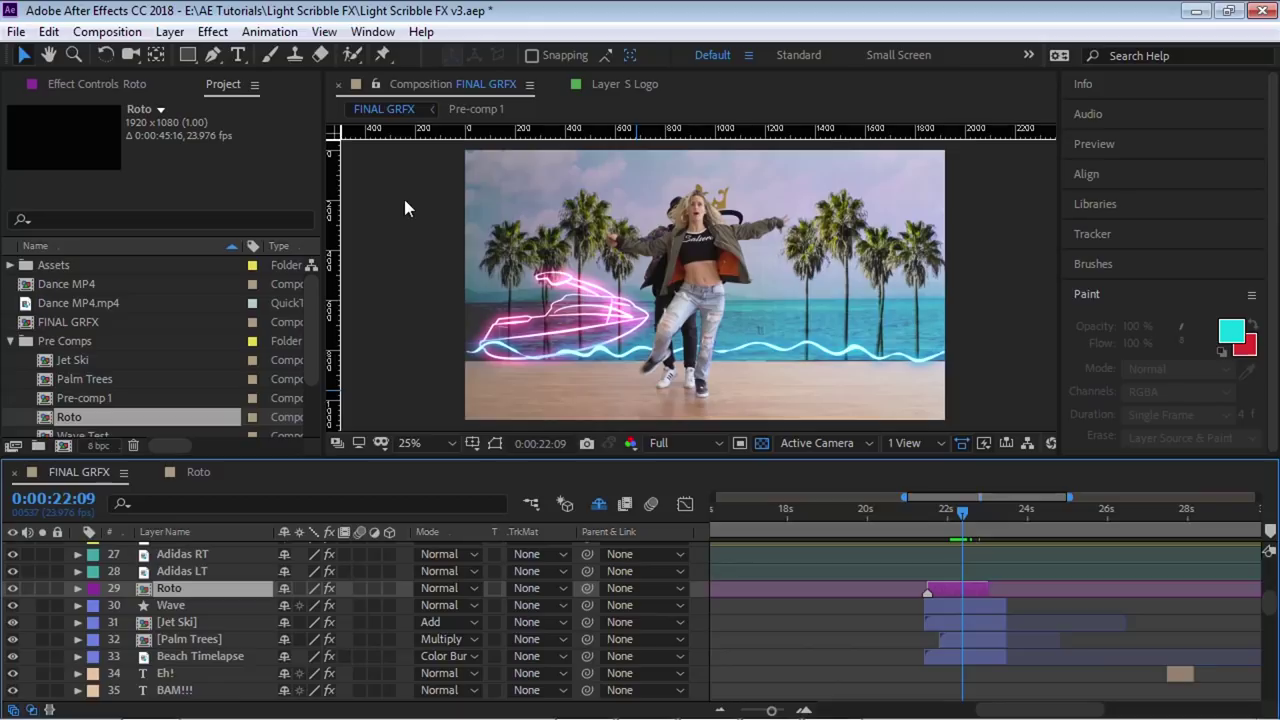
Create a new composition from the Dance MP4.mp4 footage and go to 0:00:02:23.
{"action": "left_click", "coordinate": [11, 341]}
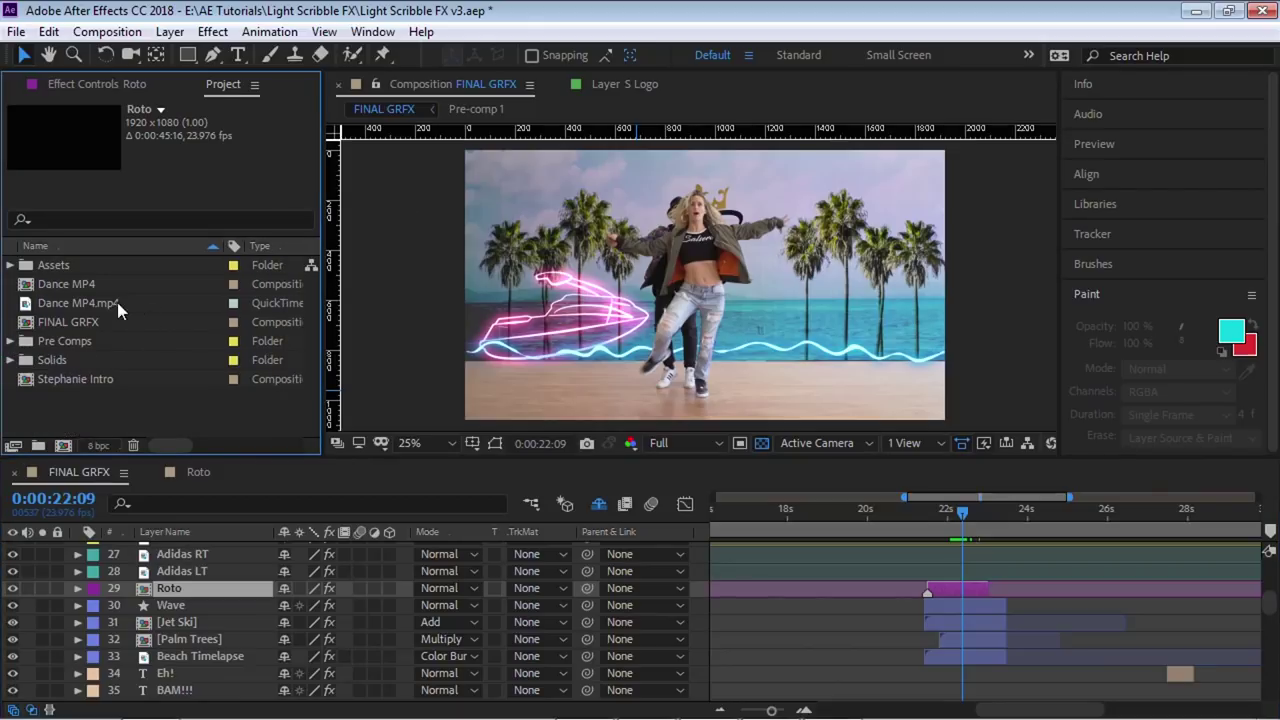
{"action": "left_click", "coordinate": [117, 302]}
{"action": "left_click_drag", "start_coordinate": [123, 305], "coordinate": [66, 445]}
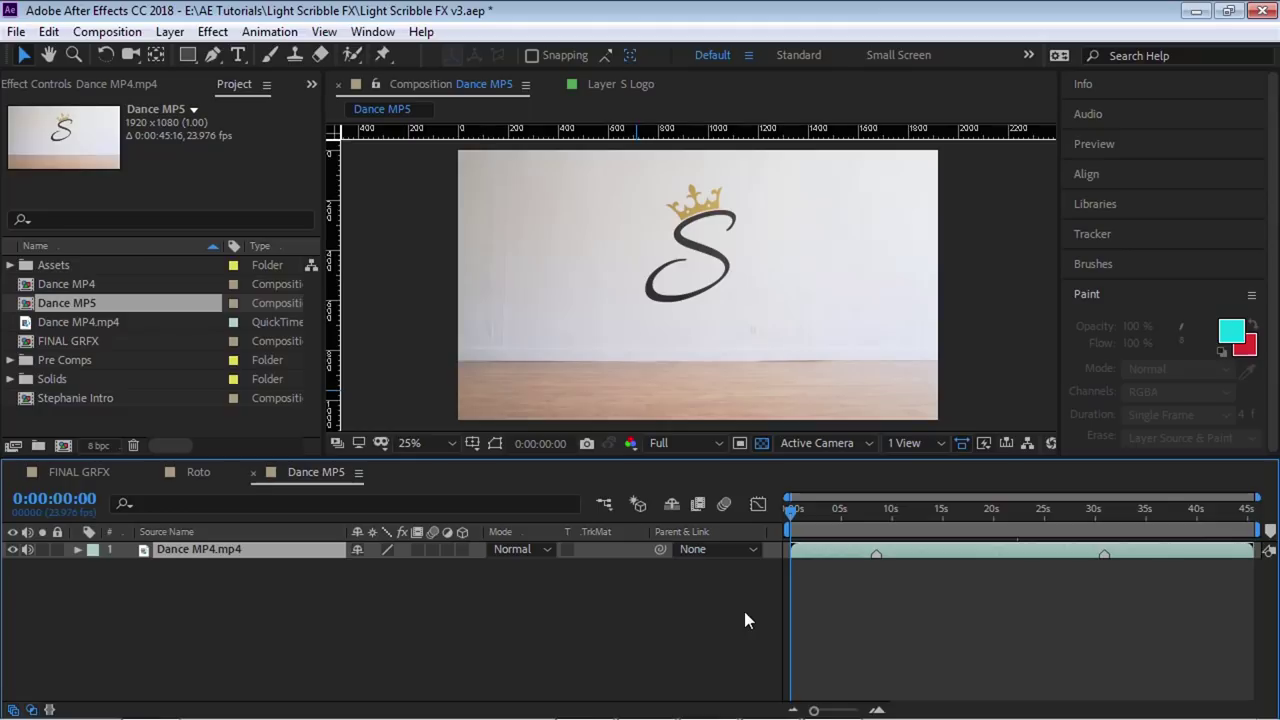
{"action": "left_click_drag", "start_coordinate": [791, 510], "coordinate": [819, 510]}
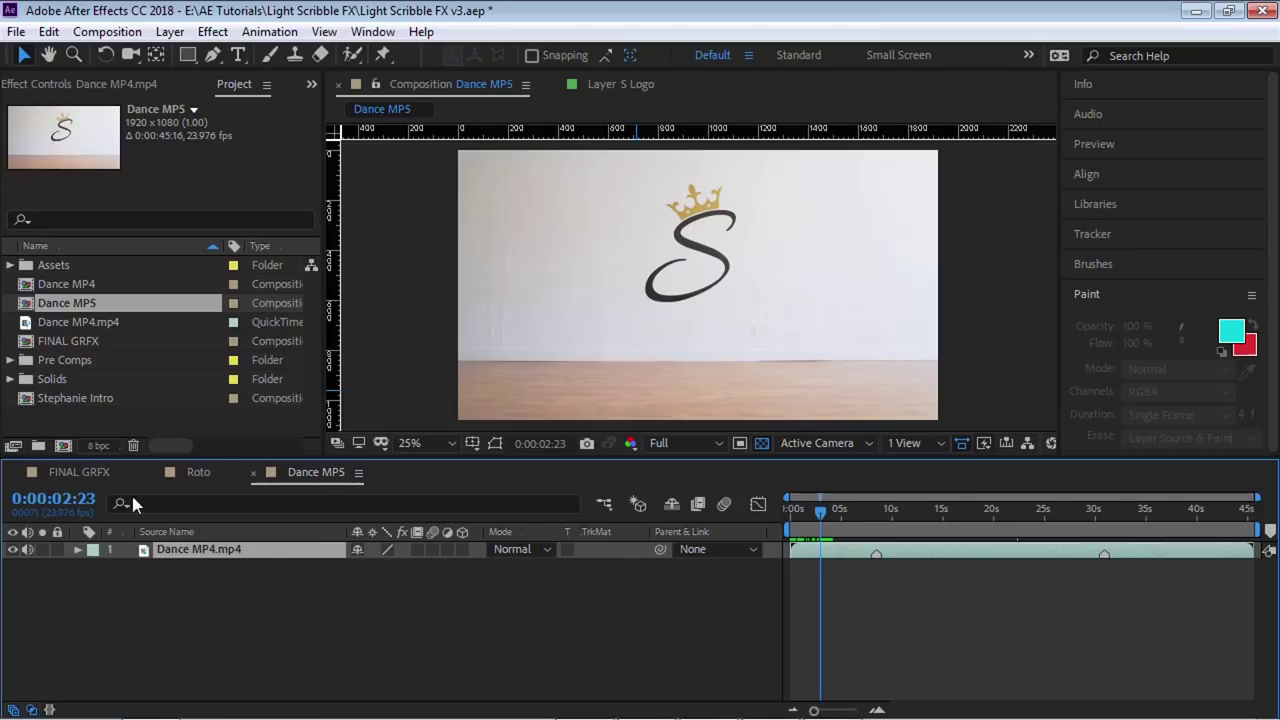
Freeze the Dance MP4.mp4 layer on the empty-room frame at 0:00:02:23 and return to the start of the composition.
{"action": "right_click", "coordinate": [255, 552]}
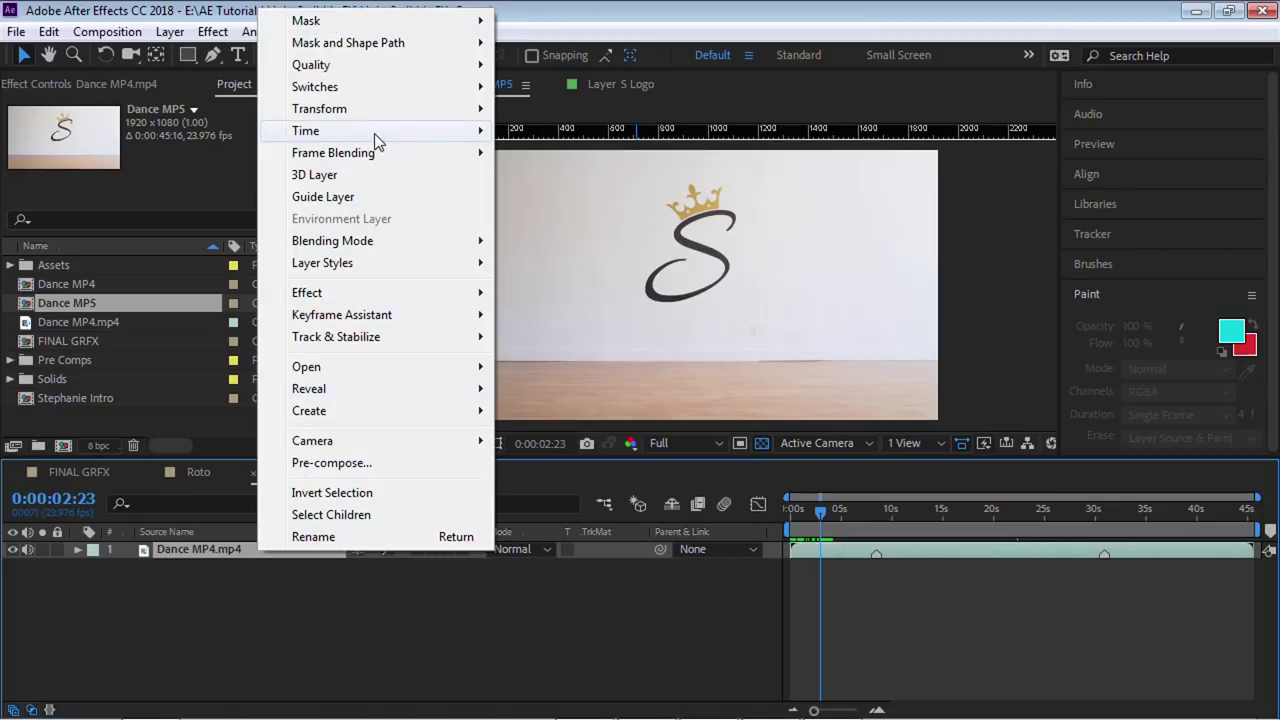
{"action": "mouse_move", "coordinate": [376, 133]}
{"action": "left_click", "coordinate": [584, 198]}
{"action": "left_click", "coordinate": [809, 510]}
{"action": "left_click_drag", "start_coordinate": [809, 510], "coordinate": [745, 513]}
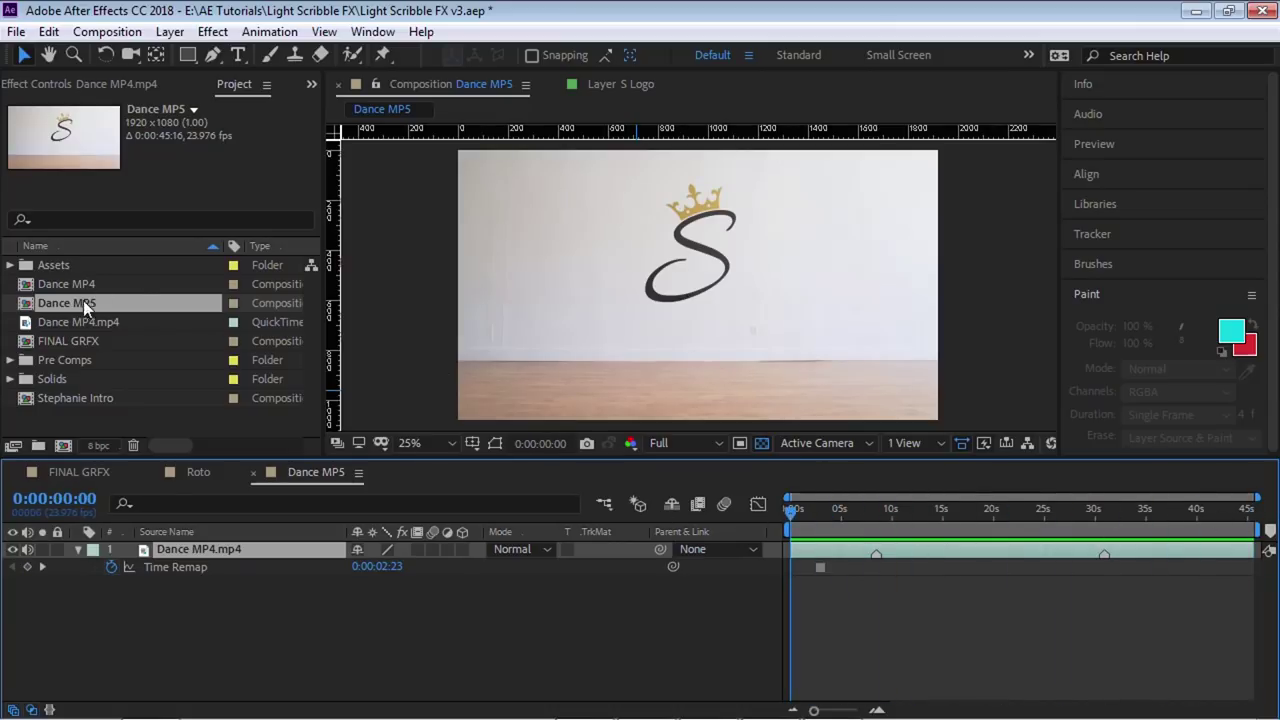
Add a second copy of Dance MP4.mp4 above the frozen layer, hide the copy, and rename the frozen layer "clean plate".
{"action": "left_click_drag", "start_coordinate": [95, 321], "coordinate": [218, 547]}
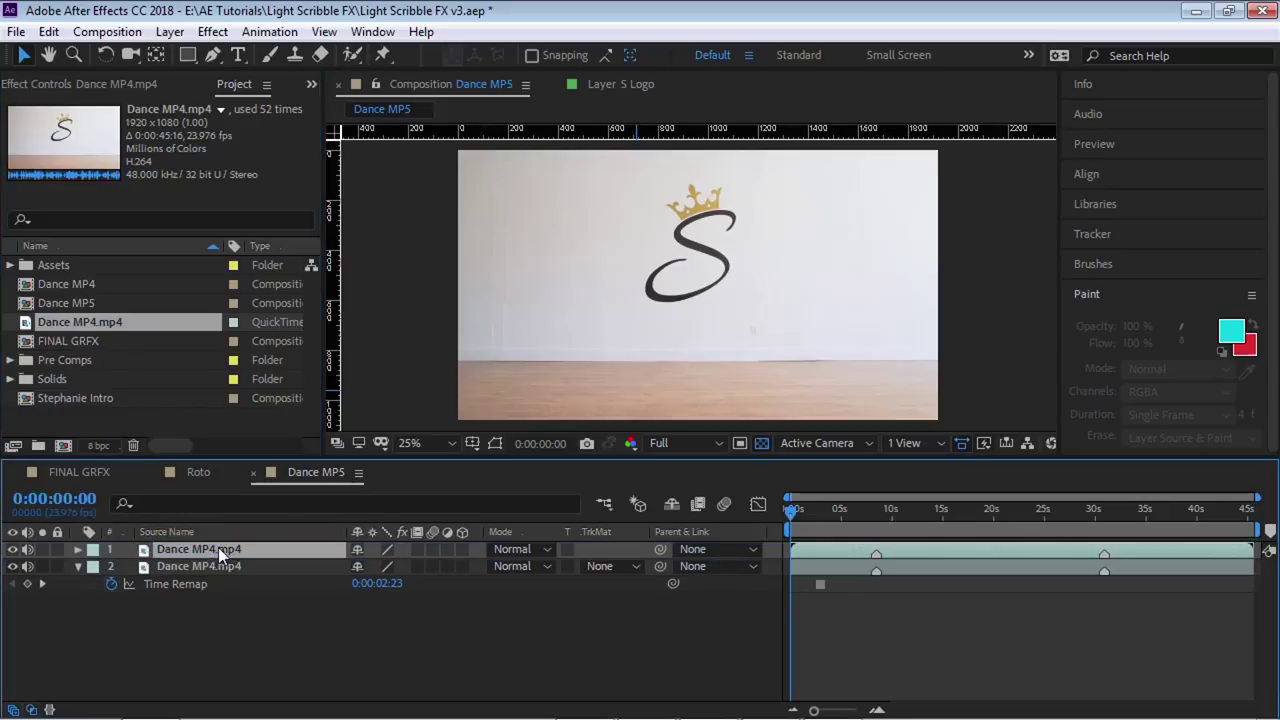
{"action": "left_click", "coordinate": [211, 566]}
{"action": "left_click", "coordinate": [12, 549]}
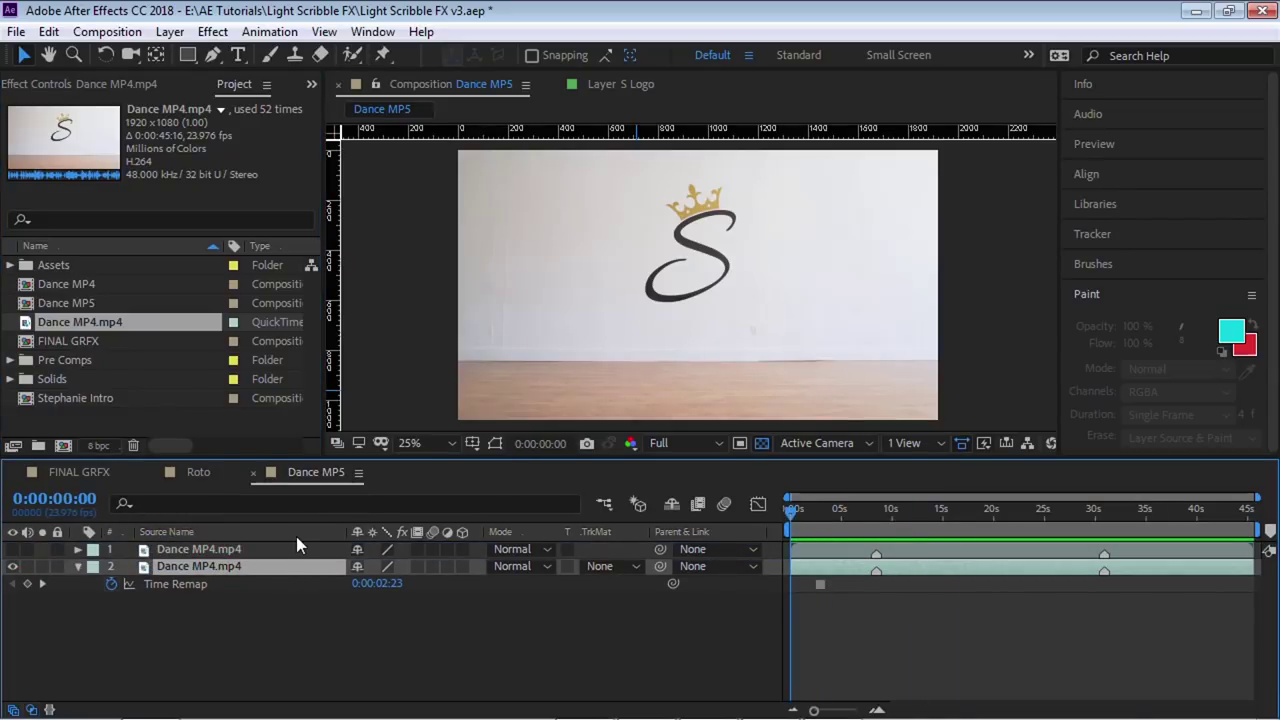
{"action": "key", "text": "Return"}
{"action": "type", "text": "clean plate"}
{"action": "key", "text": "Return"}
Make the upper Dance MP4.mp4 layer visible again and rename it "difference matte".
{"action": "left_click", "coordinate": [130, 549]}
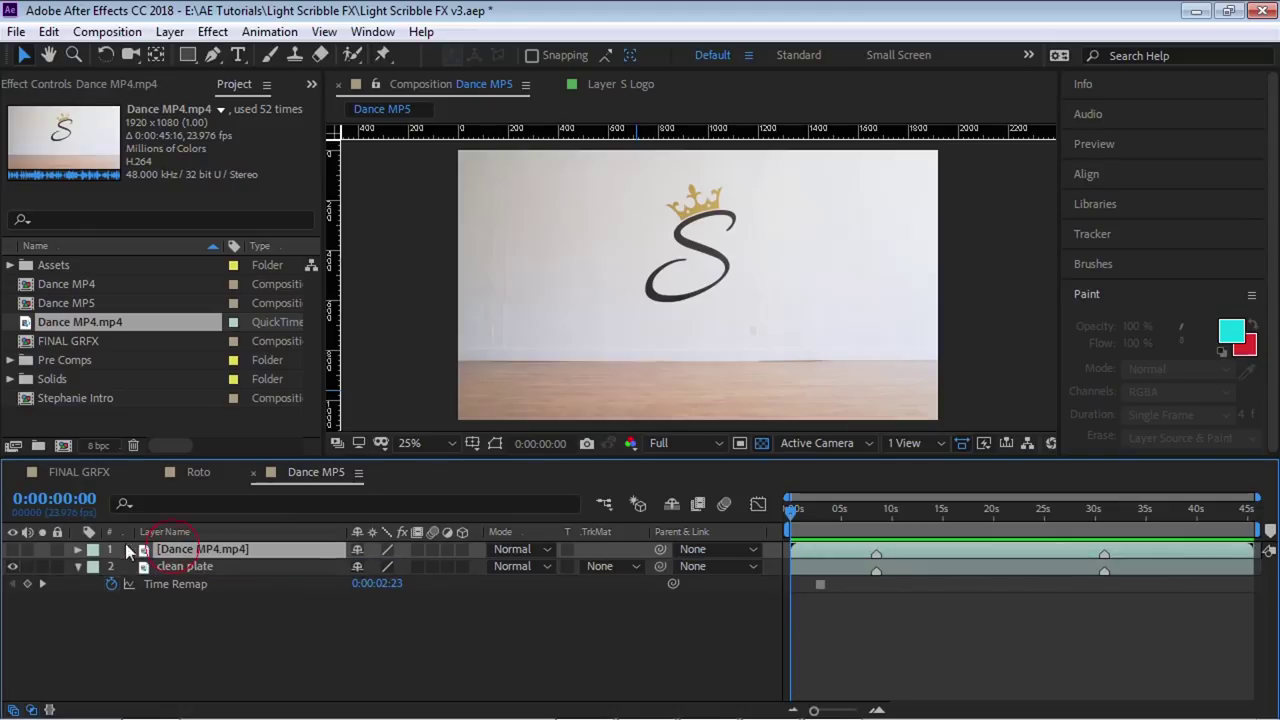
{"action": "left_click_drag", "start_coordinate": [850, 504], "coordinate": [767, 531]}
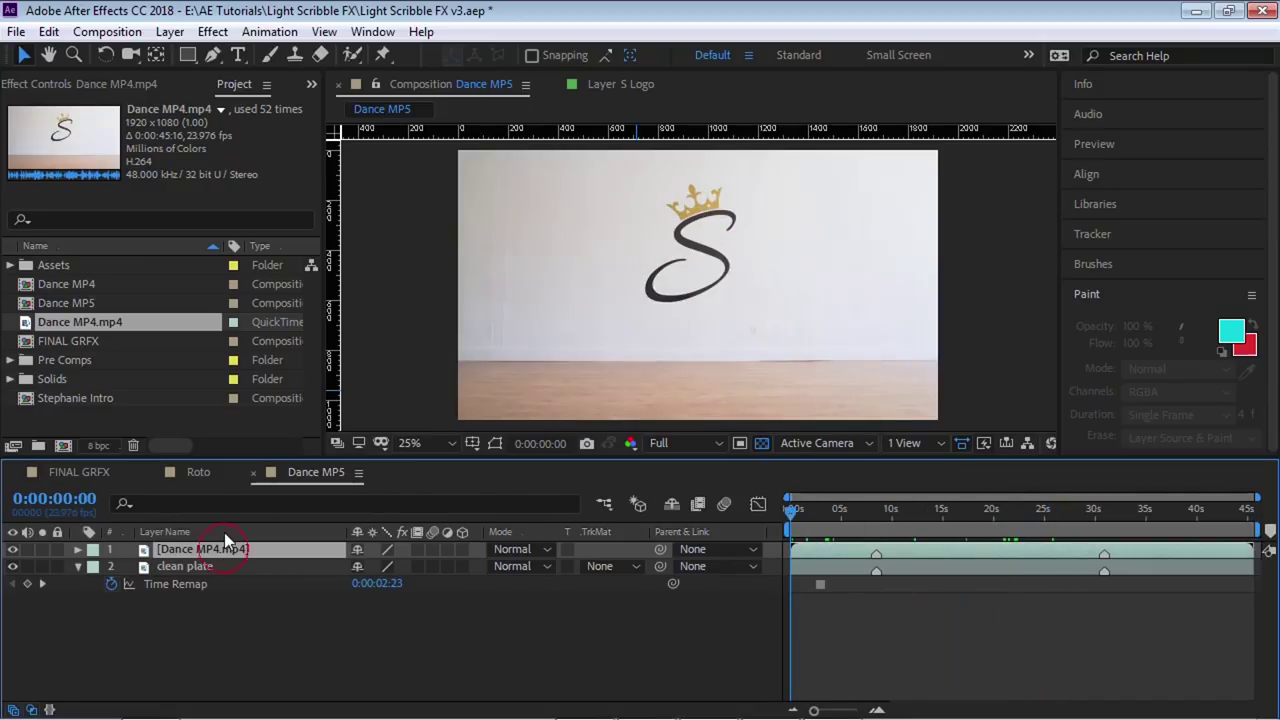
{"action": "key", "text": "Return"}
{"action": "type", "text": "dif"}
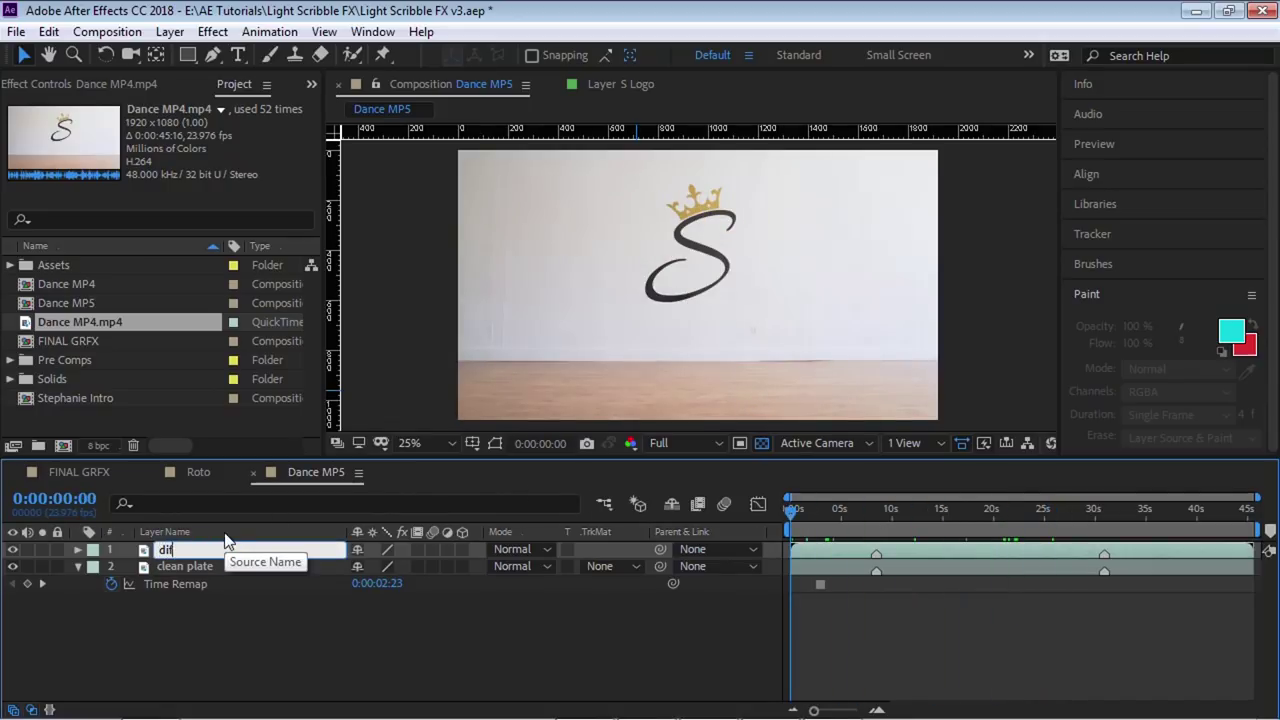
{"action": "type", "text": "ference matte"}
{"action": "key", "text": "Return"}
Hide the clean plate layer, select the difference matte layer, and go to the dancers at 0:00:11:17.
{"action": "left_click", "coordinate": [200, 567]}
{"action": "left_click", "coordinate": [13, 566]}
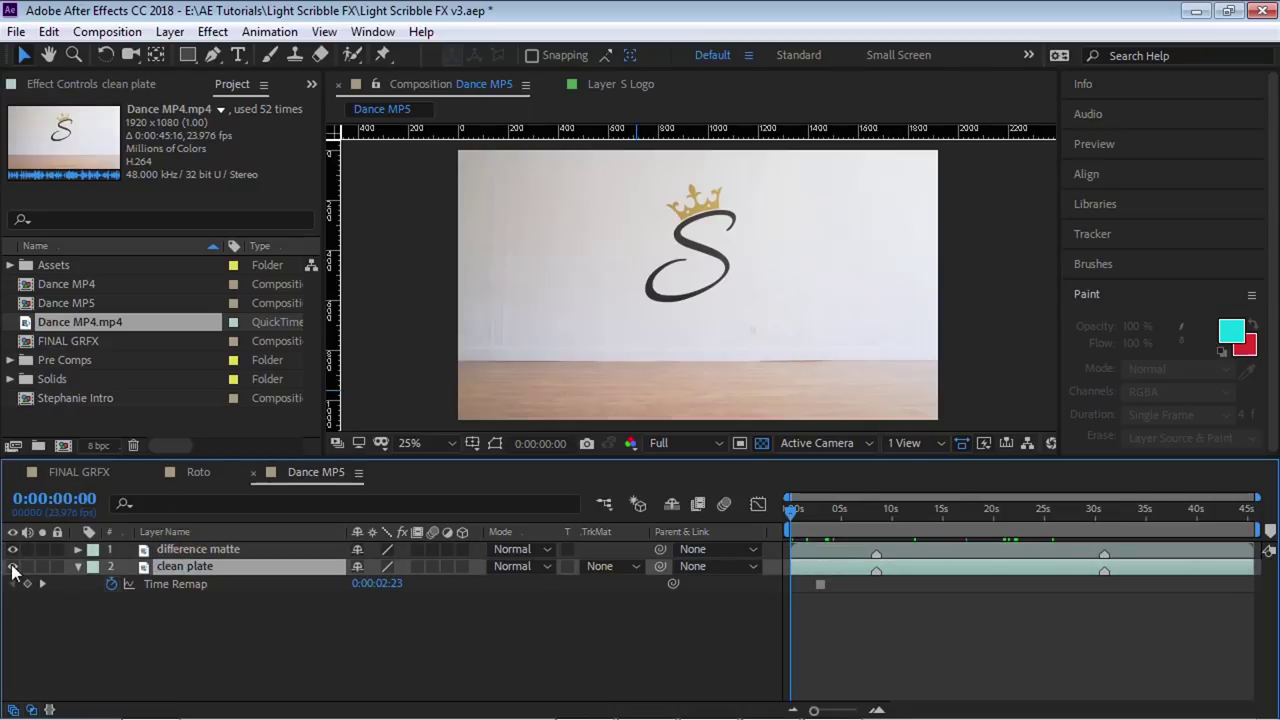
{"action": "left_click", "coordinate": [230, 548]}
{"action": "left_click", "coordinate": [903, 516]}
{"action": "left_click_drag", "start_coordinate": [903, 516], "coordinate": [909, 516]}
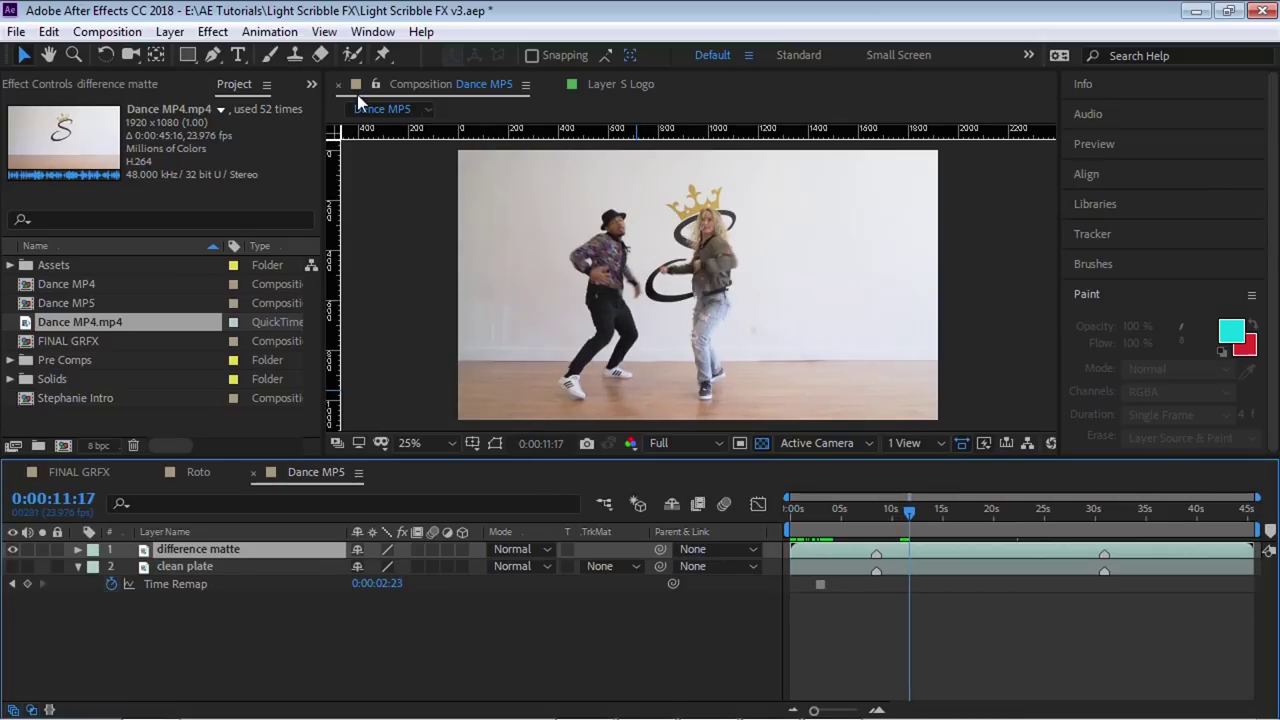
Apply the Difference Matte keying effect to the difference matte layer, using clean plate as the difference layer.
{"action": "left_click", "coordinate": [215, 33]}
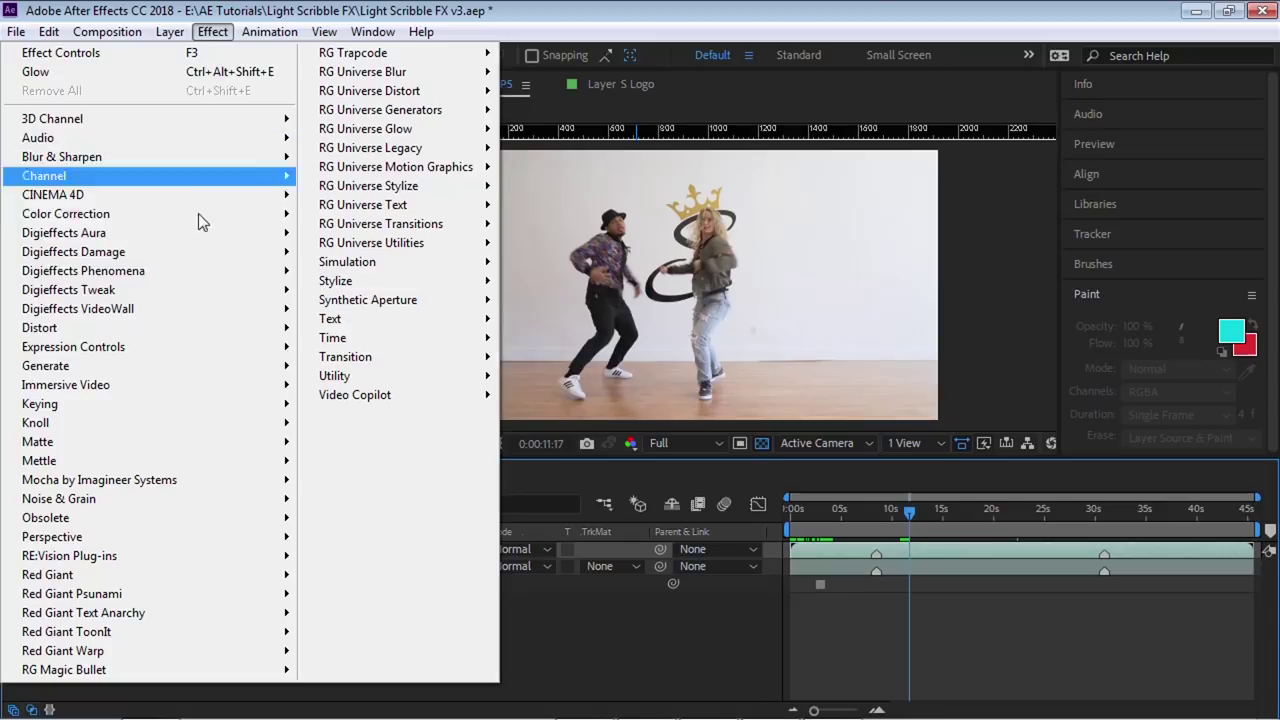
{"action": "mouse_move", "coordinate": [206, 409]}
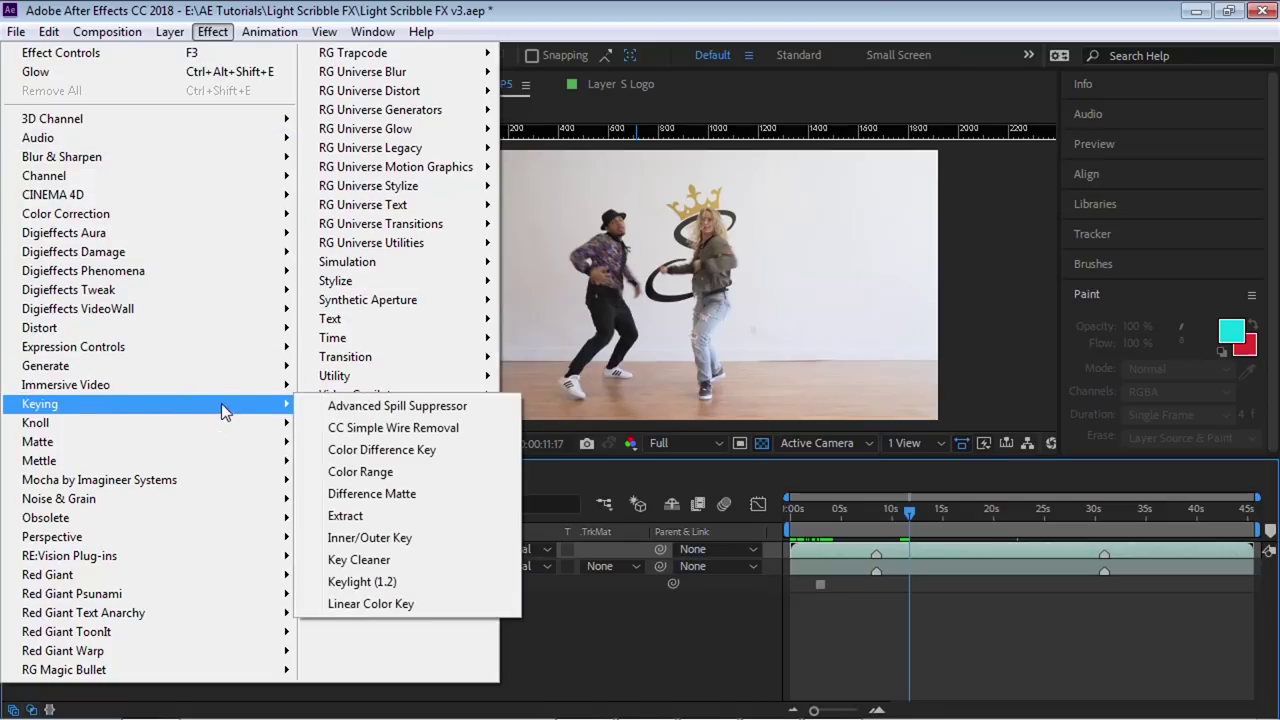
{"action": "left_click", "coordinate": [388, 493]}
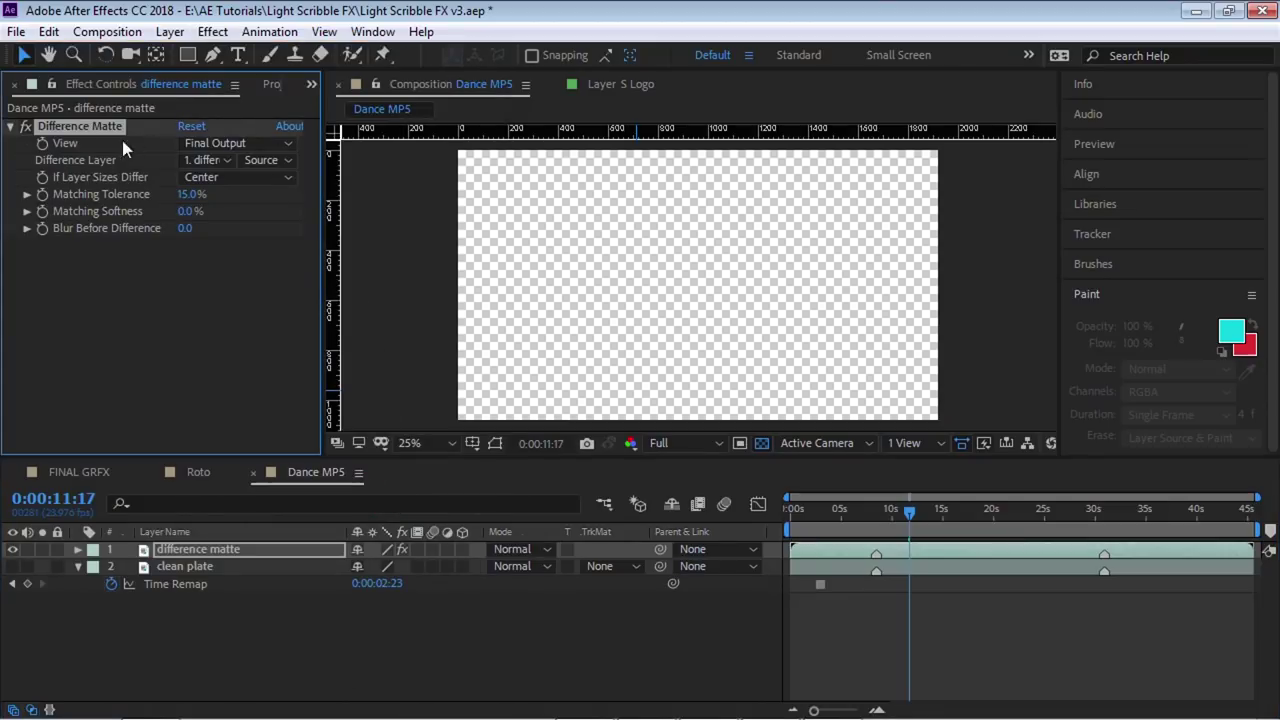
{"action": "left_click", "coordinate": [214, 160]}
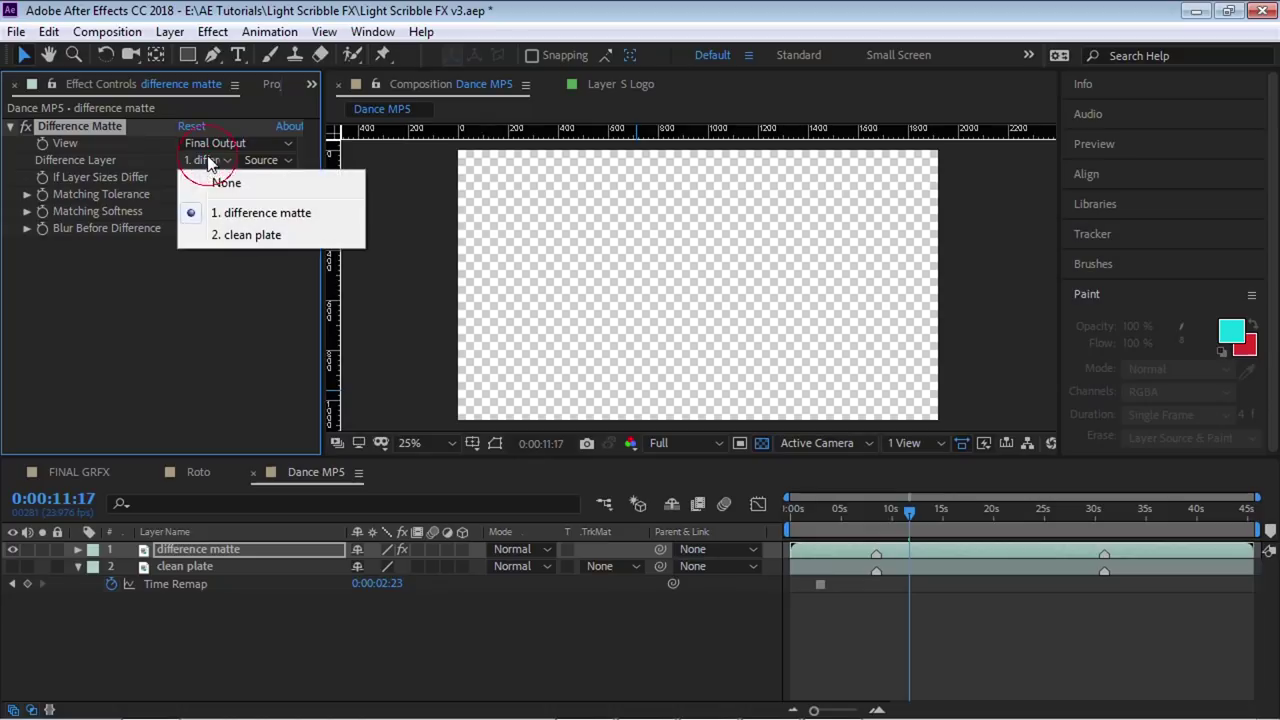
{"action": "left_click", "coordinate": [240, 237]}
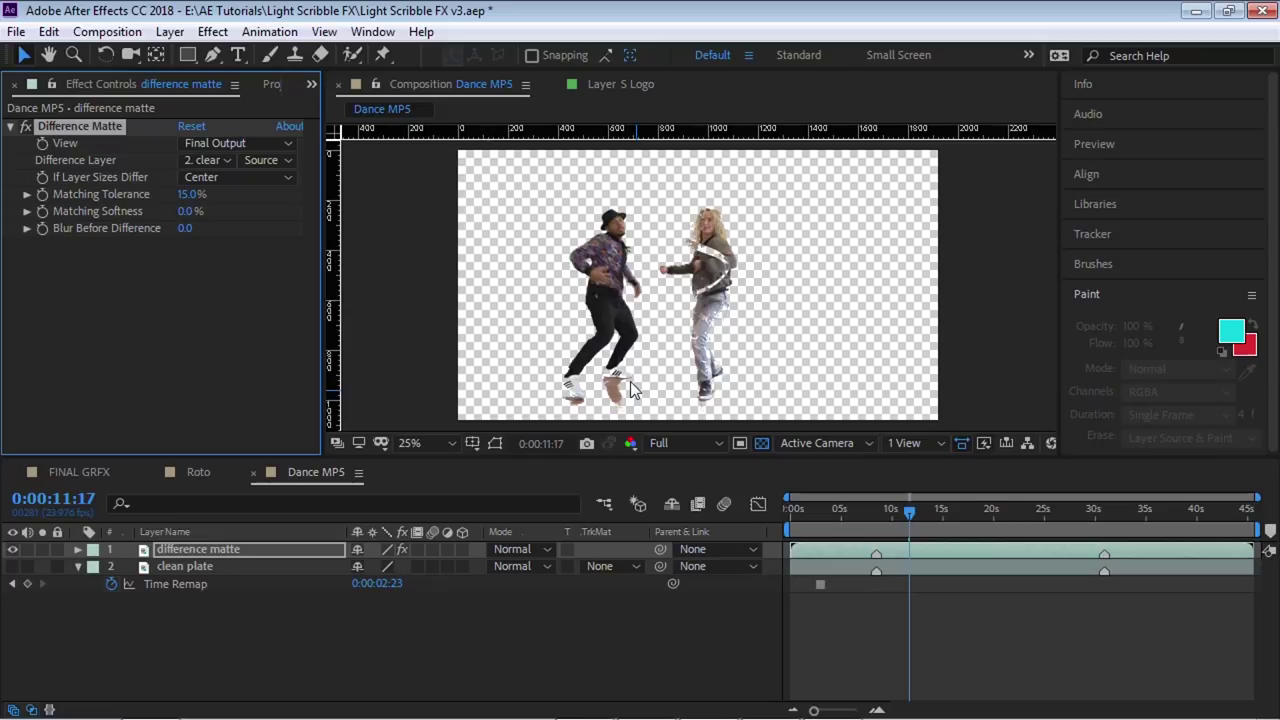
{"action": "left_click", "coordinate": [554, 384]}
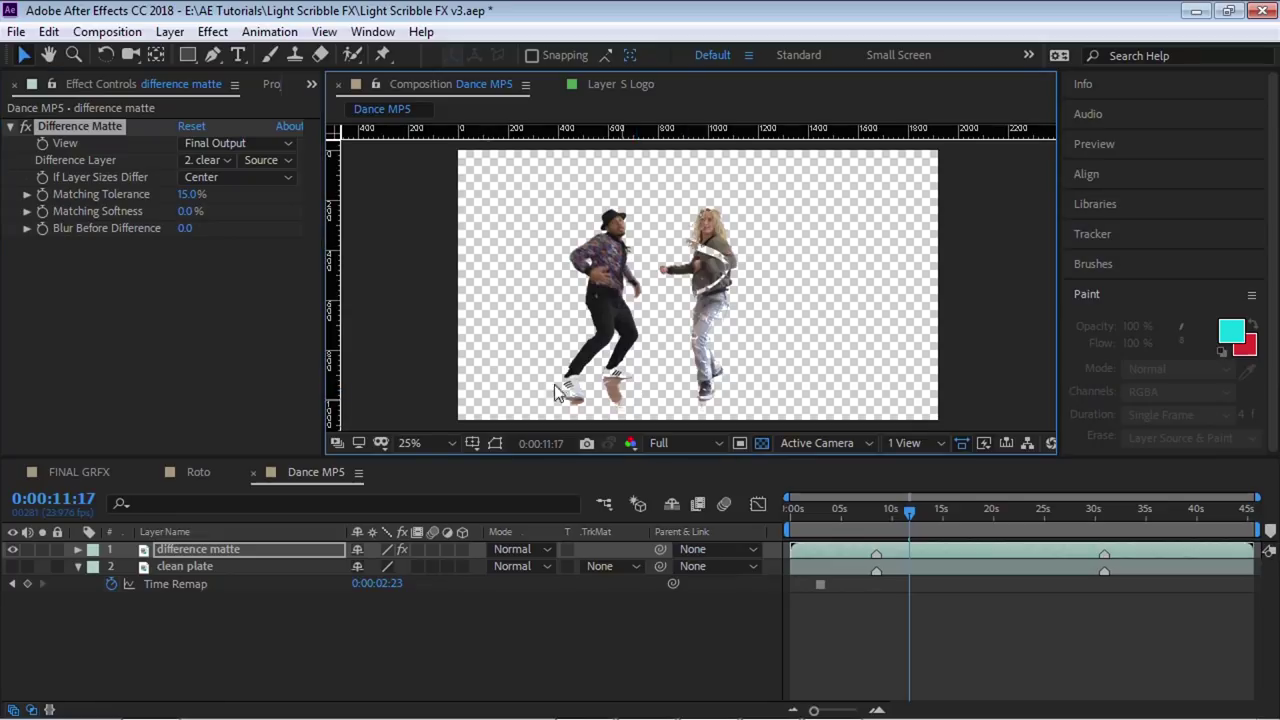
Switch the Difference Matte view to Matte Only and enlarge the composition viewer.
{"action": "left_click", "coordinate": [216, 149]}
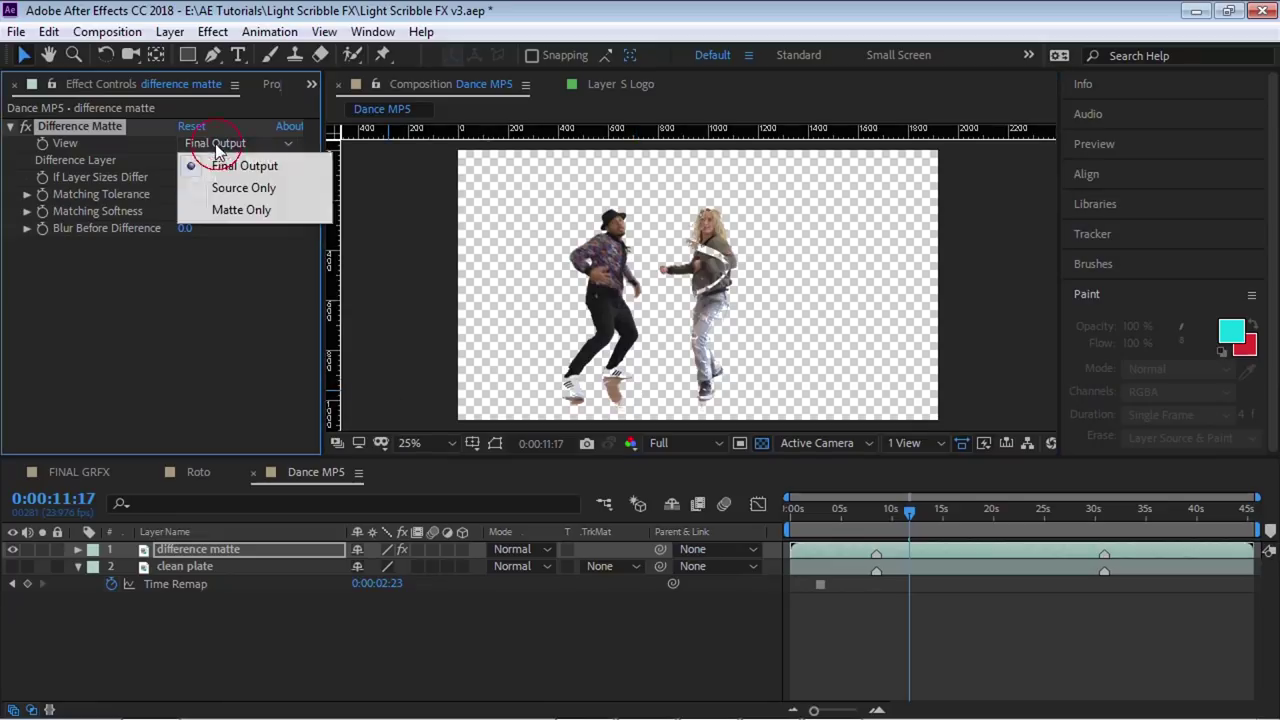
{"action": "left_click", "coordinate": [232, 210]}
{"action": "left_click_drag", "start_coordinate": [644, 459], "coordinate": [644, 492]}
{"action": "scroll", "coordinate": [640, 441], "scroll_direction": "up", "scroll_amount": 2}
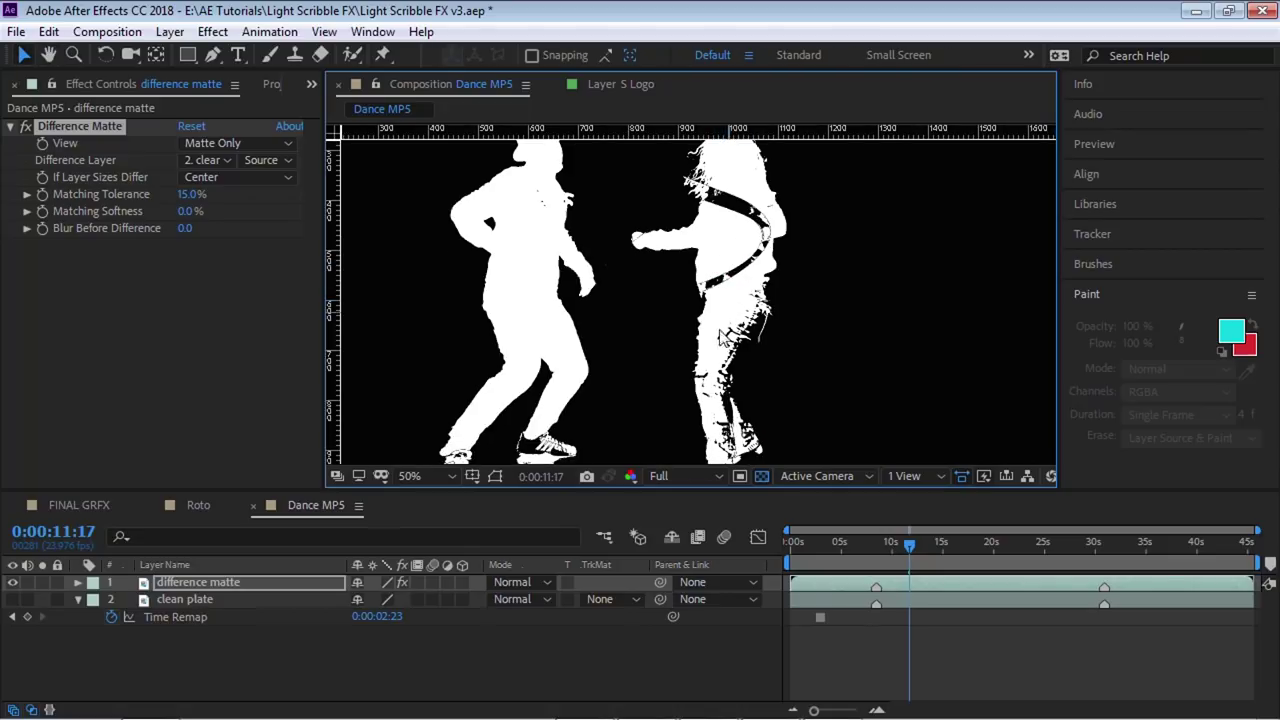
Set the Difference Matte's Matching Tolerance to 10%.
{"action": "left_click", "coordinate": [27, 195]}
{"action": "left_click", "coordinate": [27, 238]}
{"action": "left_click", "coordinate": [191, 194]}
{"action": "type", "text": "10"}
{"action": "key", "text": "Return"}
Try a Matching Softness of 2%, settle on 1%, and inspect the matte in the maximized viewer.
{"action": "left_click", "coordinate": [190, 238]}
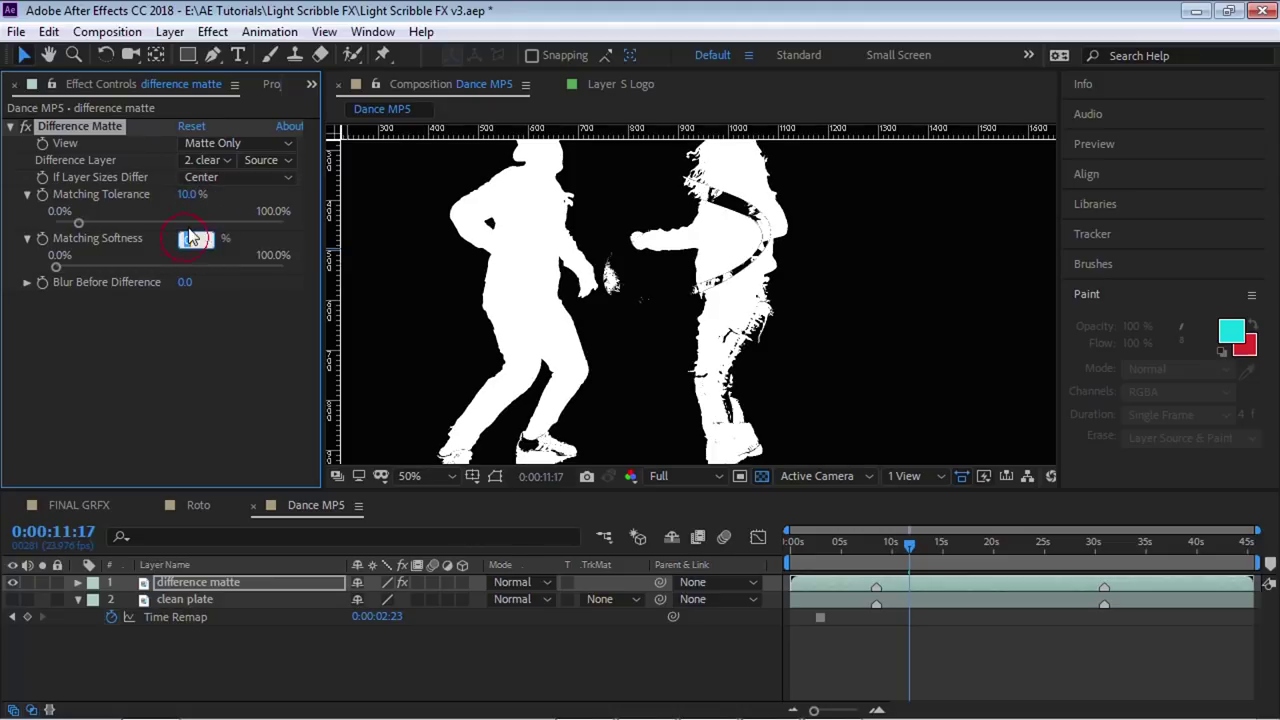
{"action": "type", "text": "2"}
{"action": "key", "text": "Return"}
{"action": "left_click", "coordinate": [188, 239]}
{"action": "type", "text": "1"}
{"action": "key", "text": "Return"}
{"action": "key", "text": "grave"}
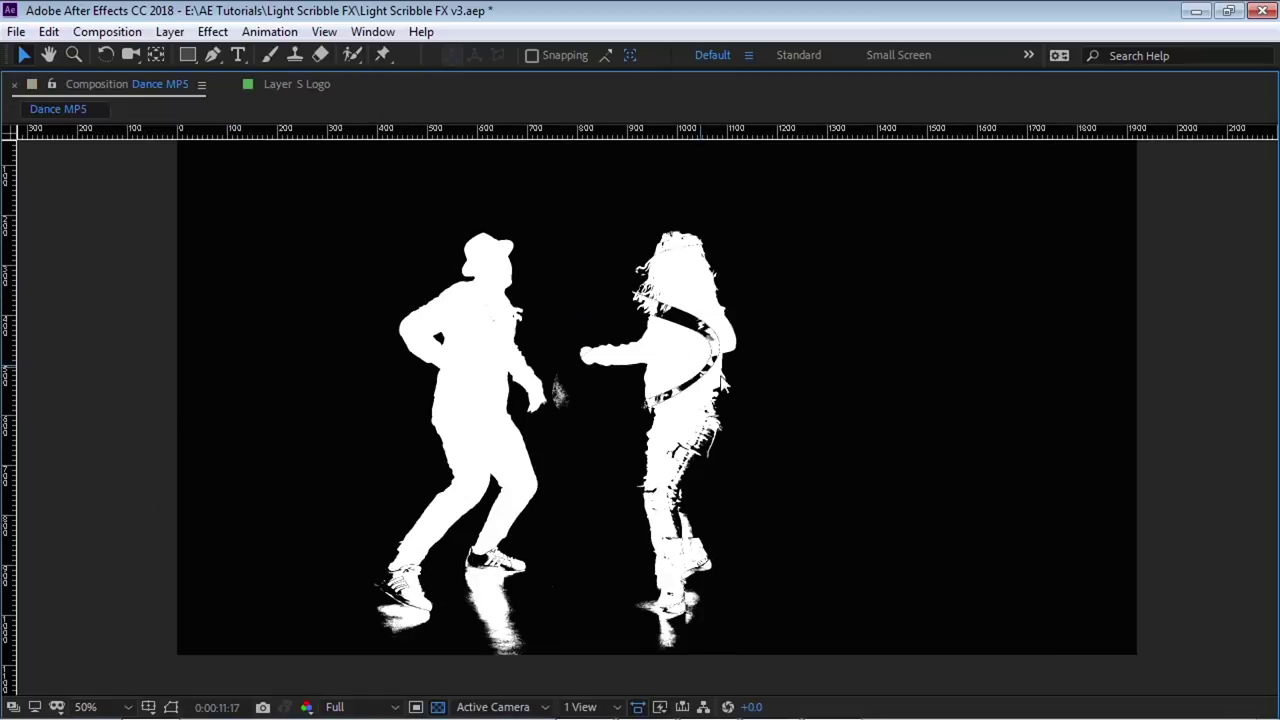
{"action": "key", "text": "grave"}
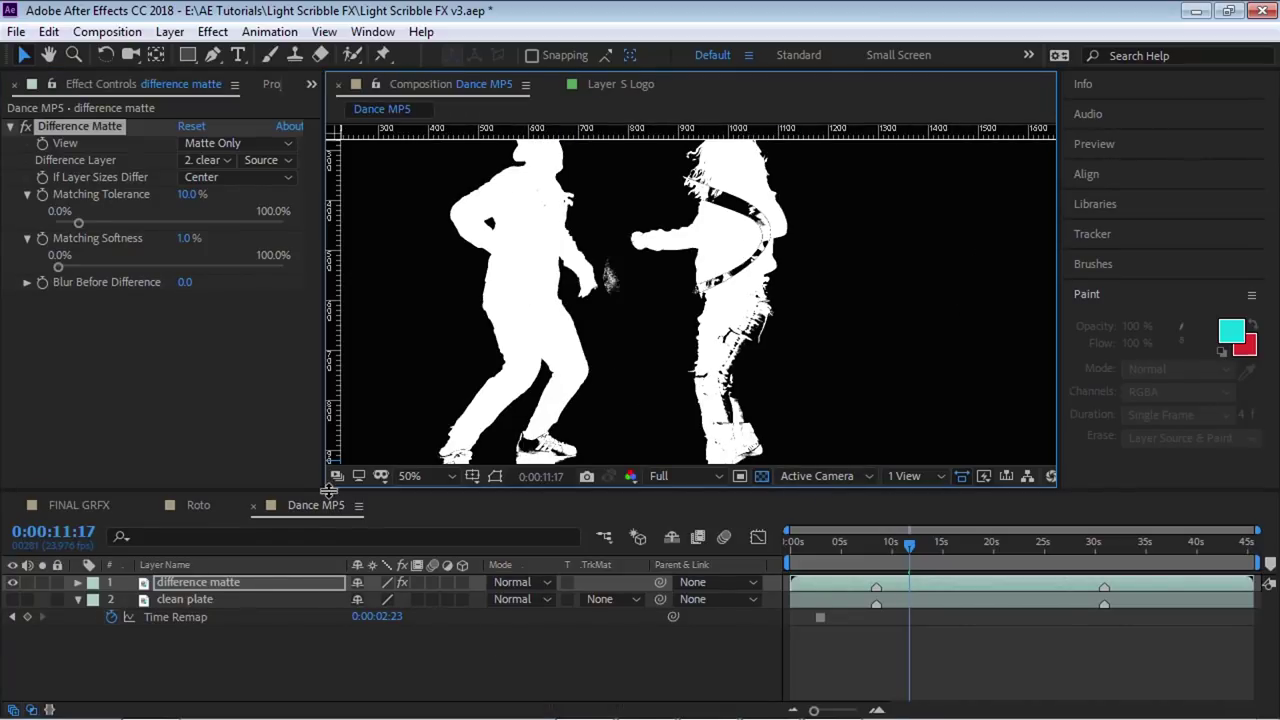
{"action": "left_click_drag", "start_coordinate": [328, 490], "coordinate": [323, 506]}
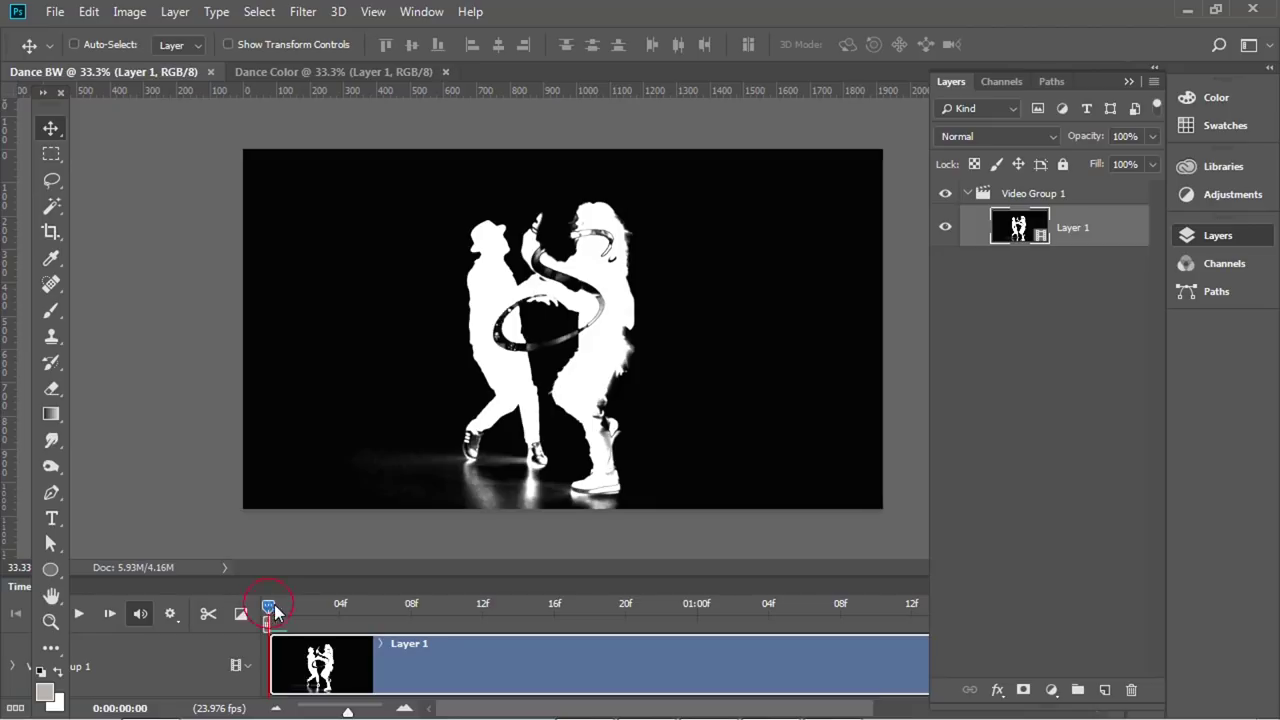
In Photoshop, preview the Dance BW video and compare its first frame with the first frame of Dance Color.
{"action": "key", "text": "space"}
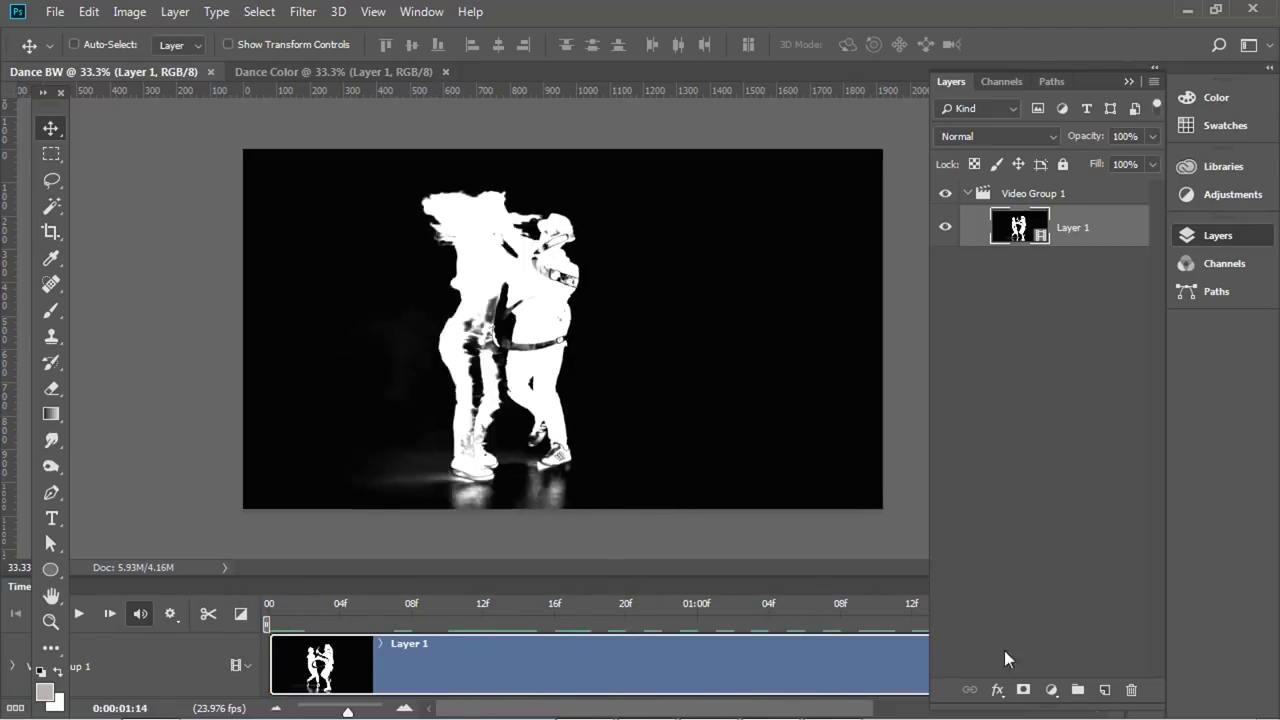
{"action": "left_click_drag", "start_coordinate": [534, 604], "coordinate": [267, 627]}
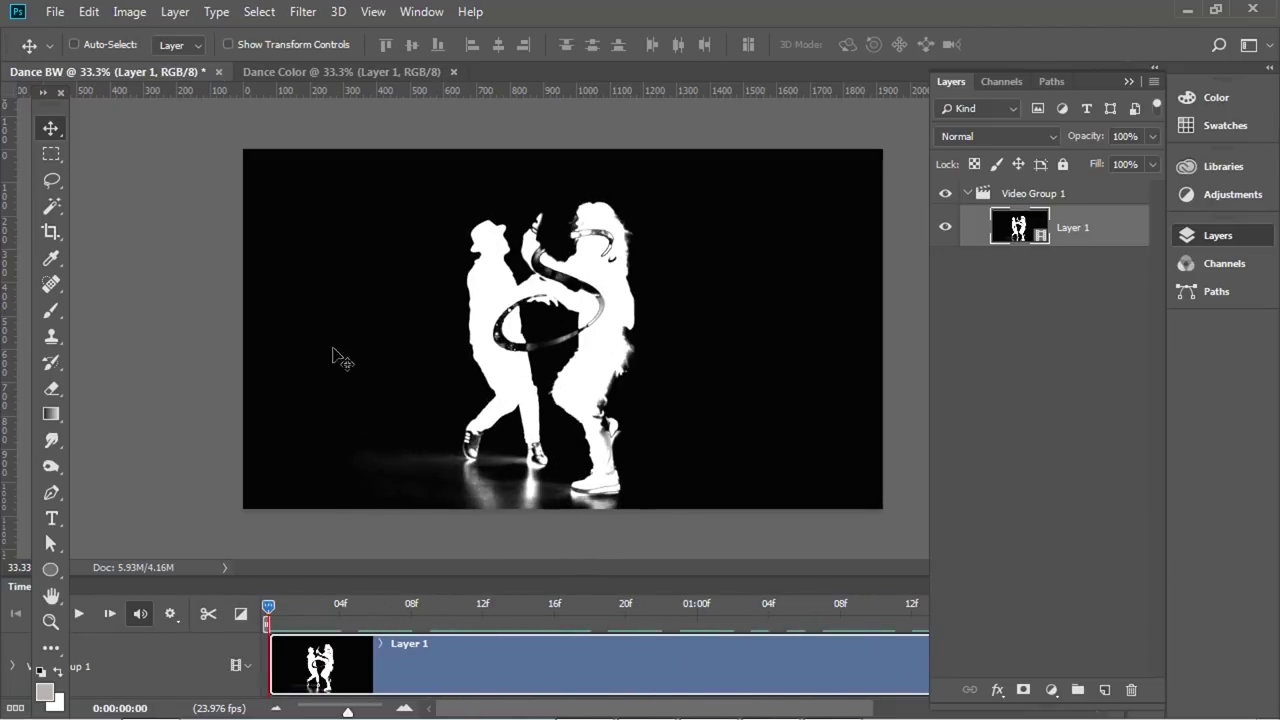
{"action": "left_click", "coordinate": [367, 73]}
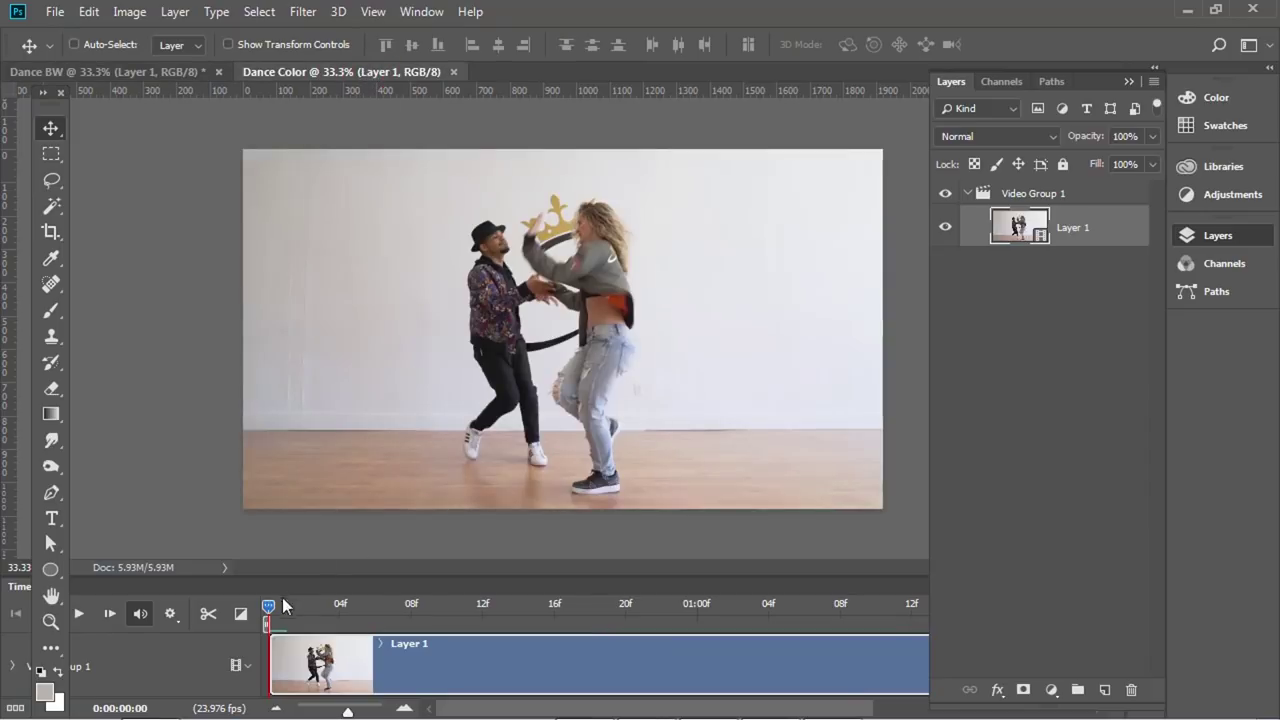
{"action": "left_click_drag", "start_coordinate": [277, 611], "coordinate": [155, 621]}
{"action": "left_click", "coordinate": [163, 72]}
Create a new 1920 x 1080 px document at 72 ppi with a white background.
{"action": "left_click", "coordinate": [55, 11]}
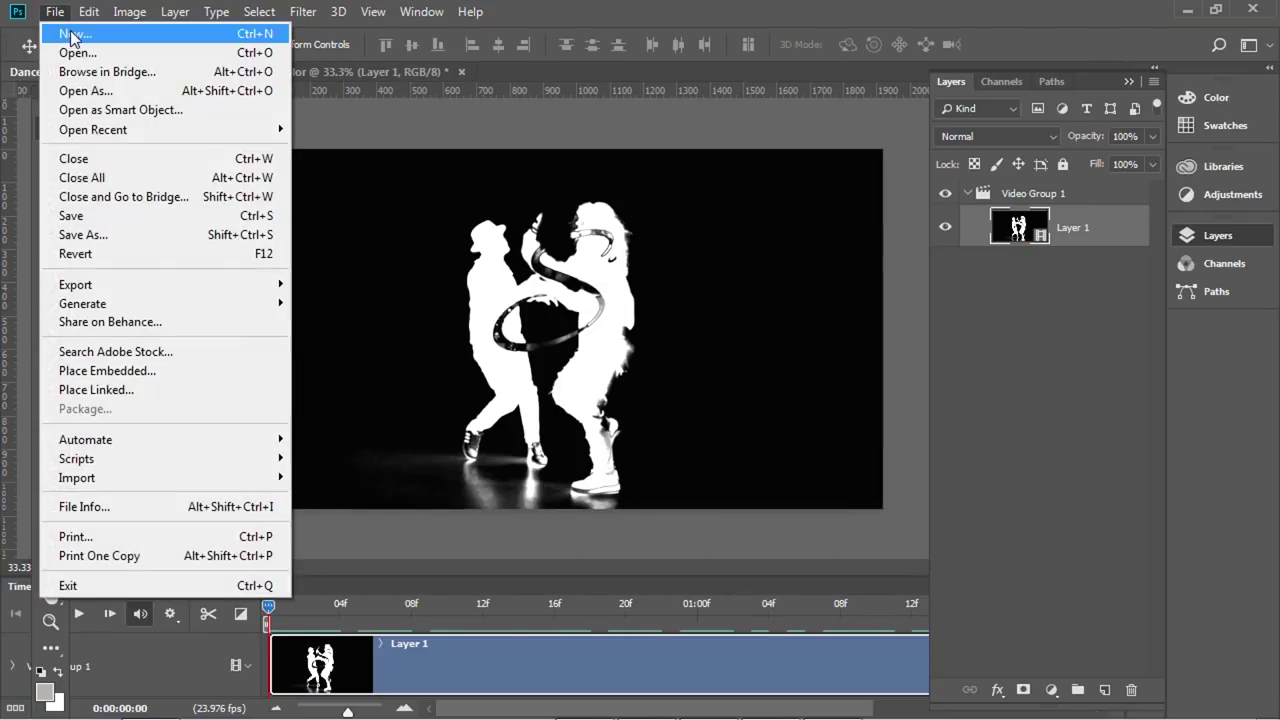
{"action": "left_click", "coordinate": [72, 35]}
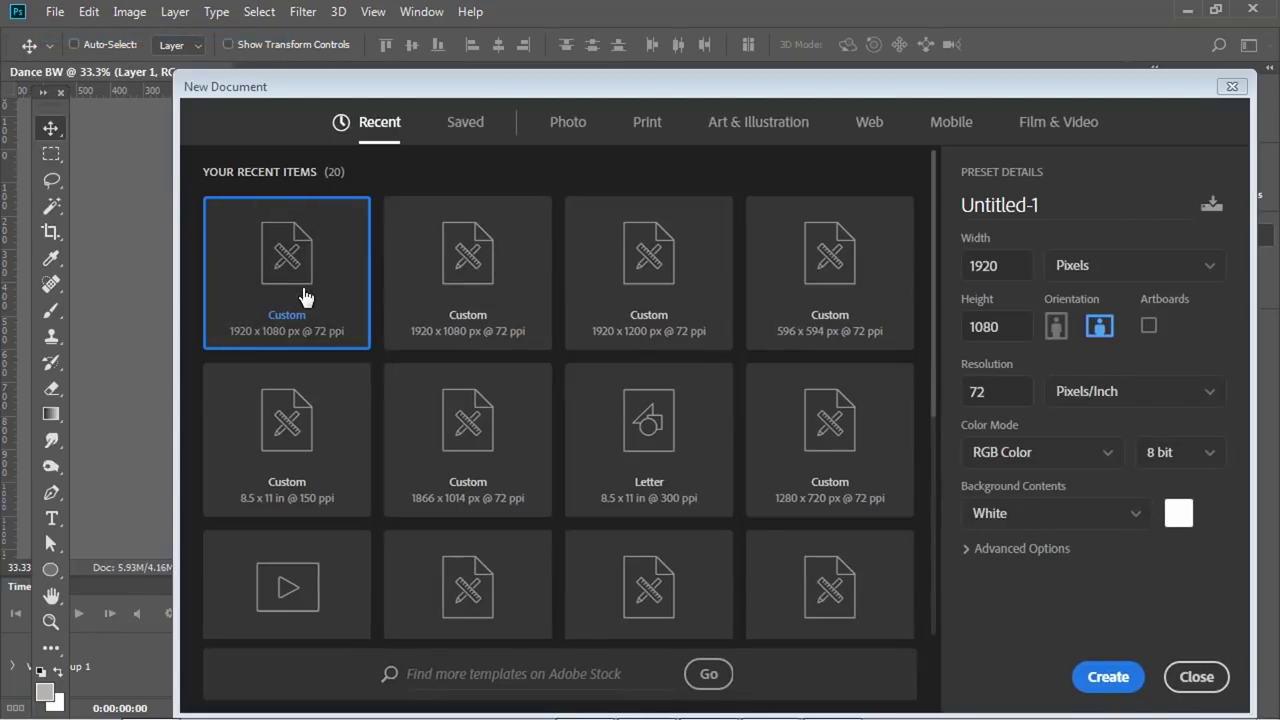
{"action": "left_click", "coordinate": [1107, 676]}
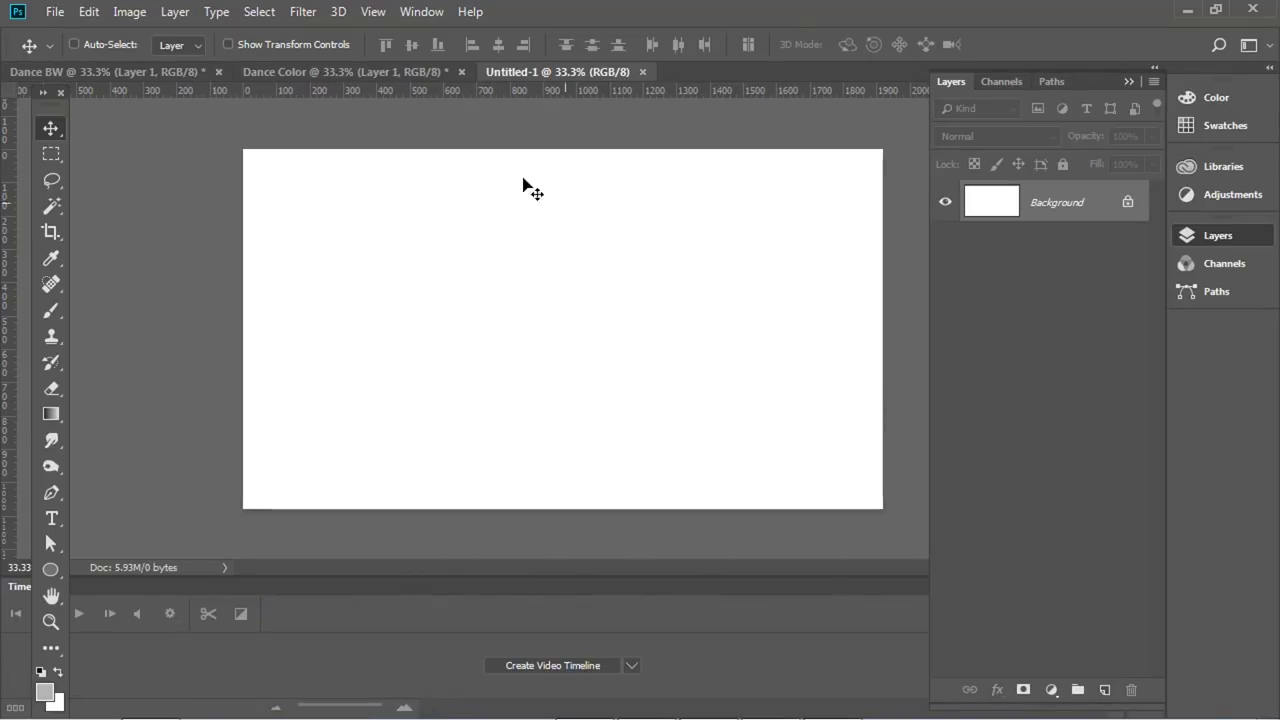
Copy the entire first frame of Dance BW into the Untitled-1 document as a new layer.
{"action": "left_click", "coordinate": [150, 72]}
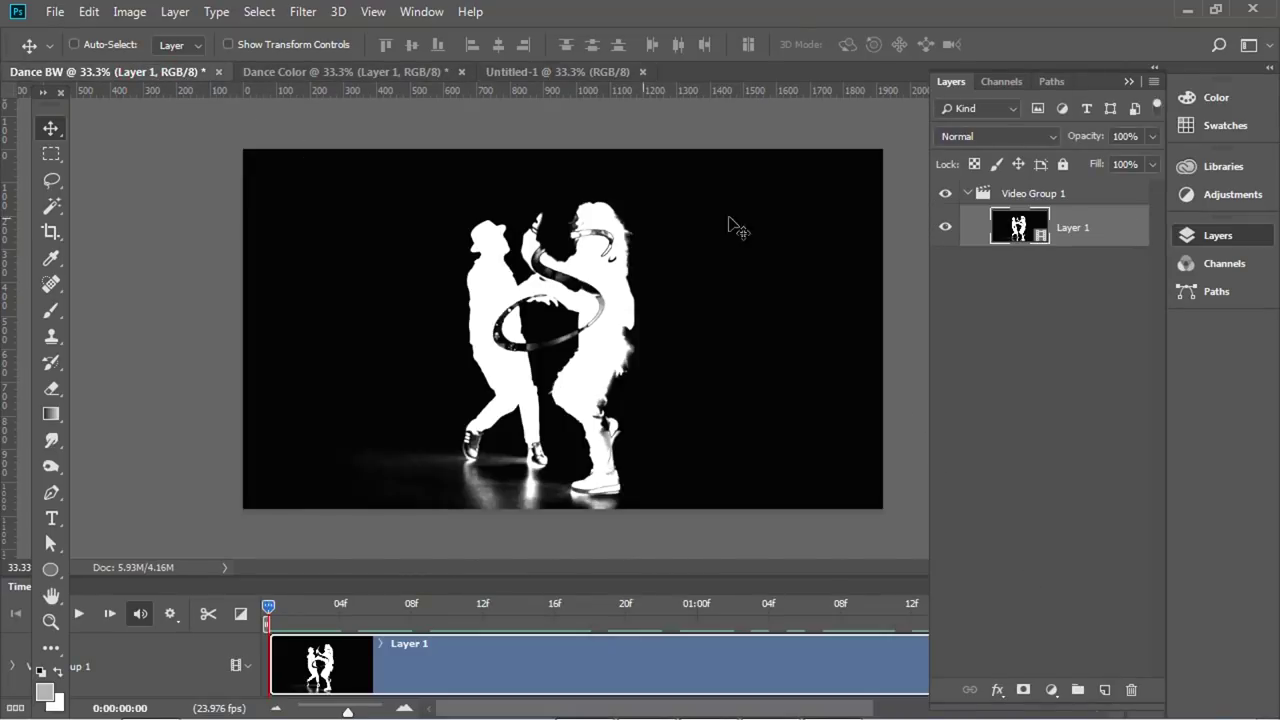
{"action": "key", "text": "ctrl+a"}
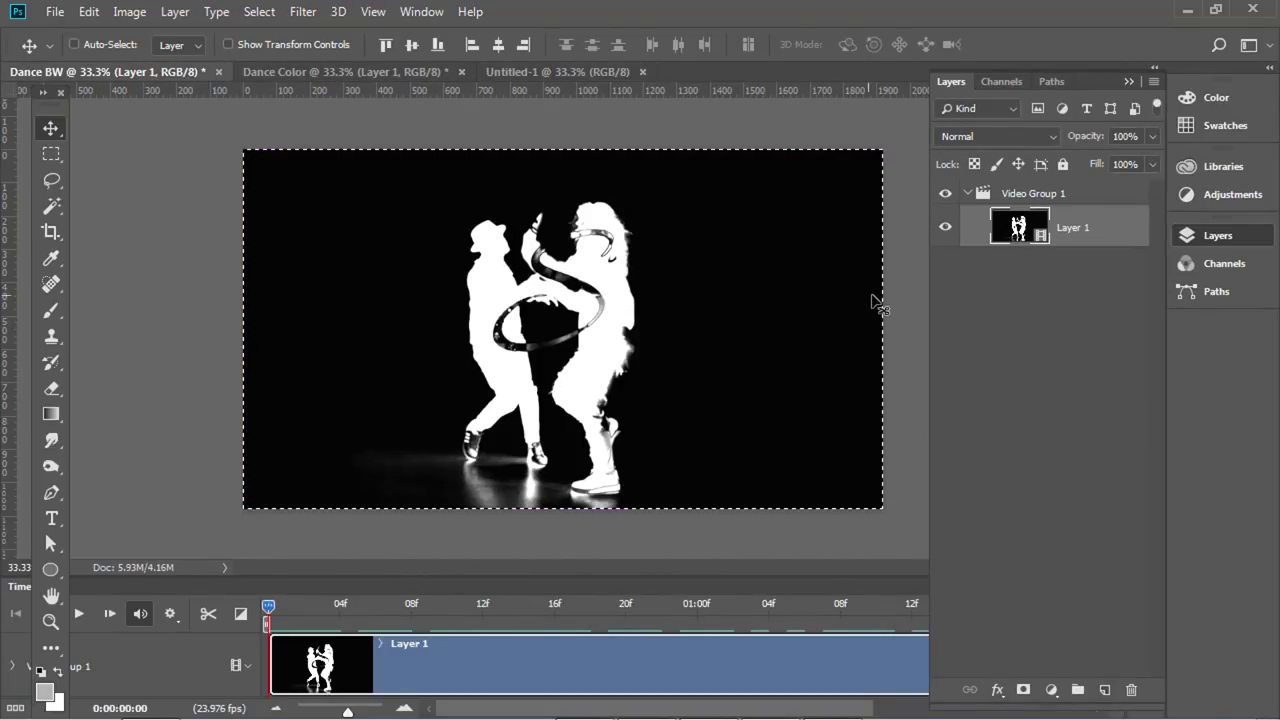
{"action": "key", "text": "ctrl"}
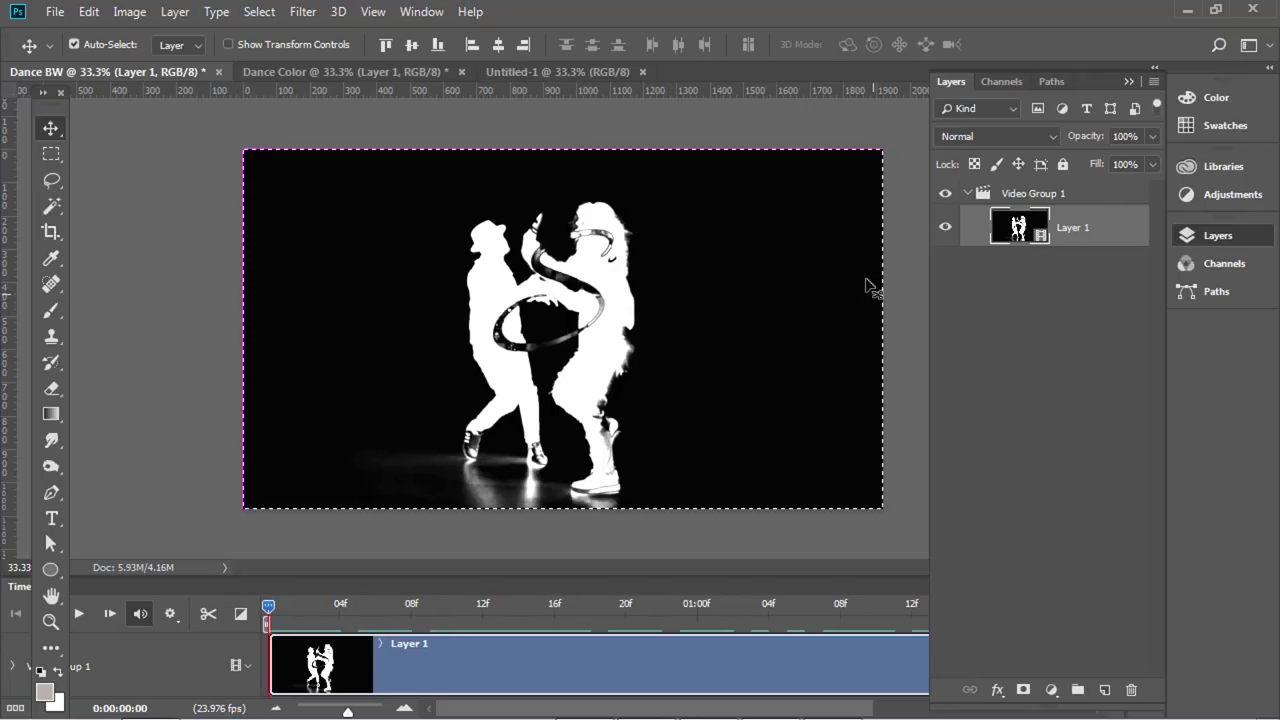
{"action": "left_click_drag", "start_coordinate": [583, 77], "coordinate": [828, 272]}
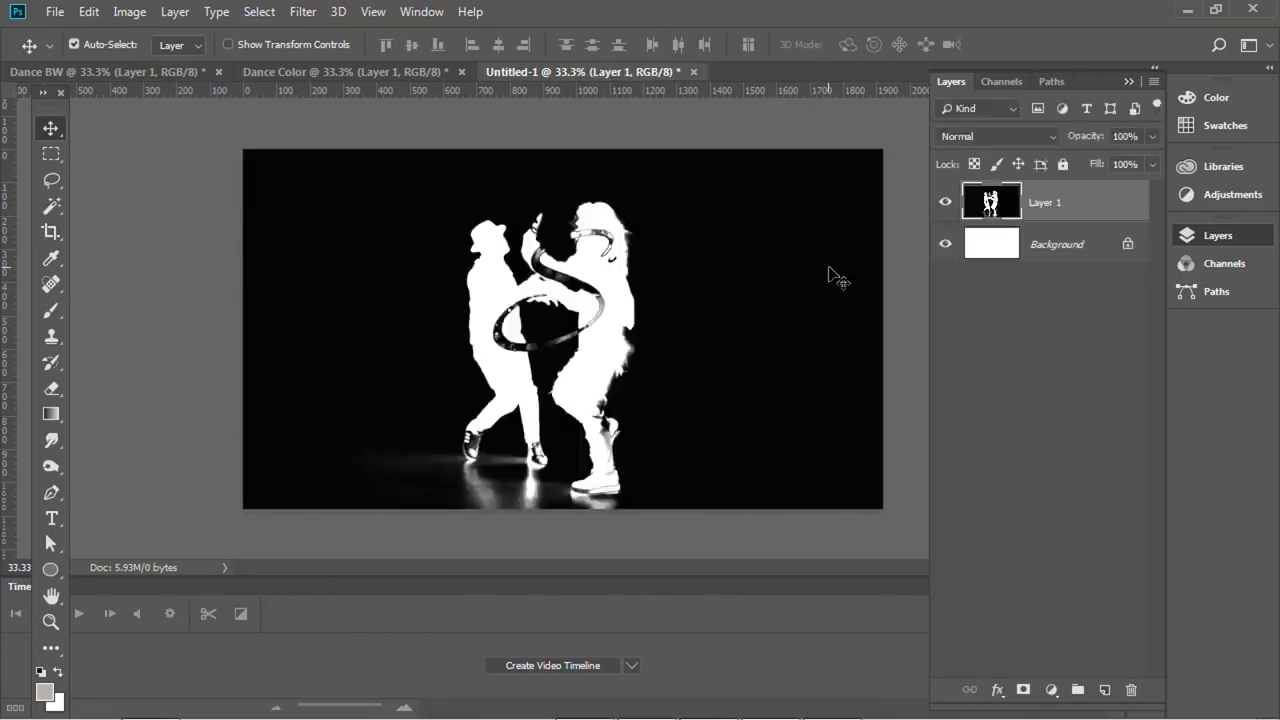
Copy the entire first frame of Dance Color into Untitled-1 as a layer above the black-and-white matte.
{"action": "left_click", "coordinate": [409, 72]}
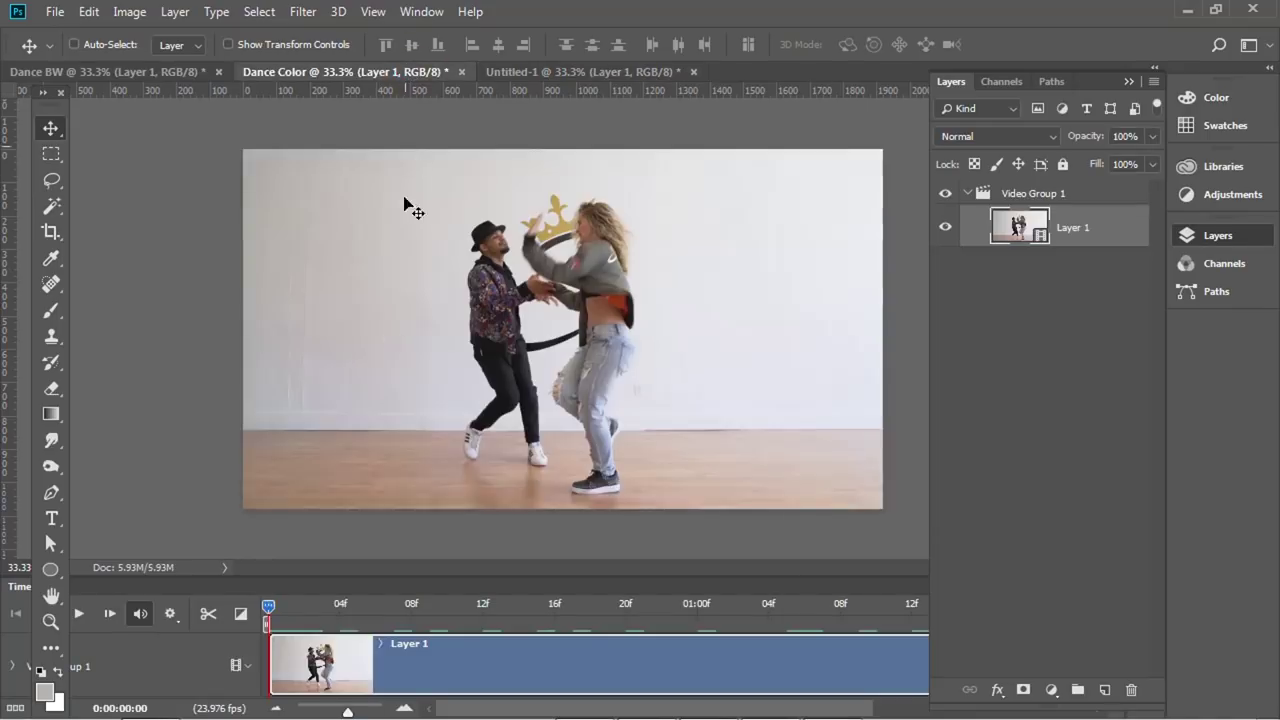
{"action": "left_click_drag", "start_coordinate": [267, 604], "coordinate": [267, 606]}
{"action": "key", "text": "ctrl"}
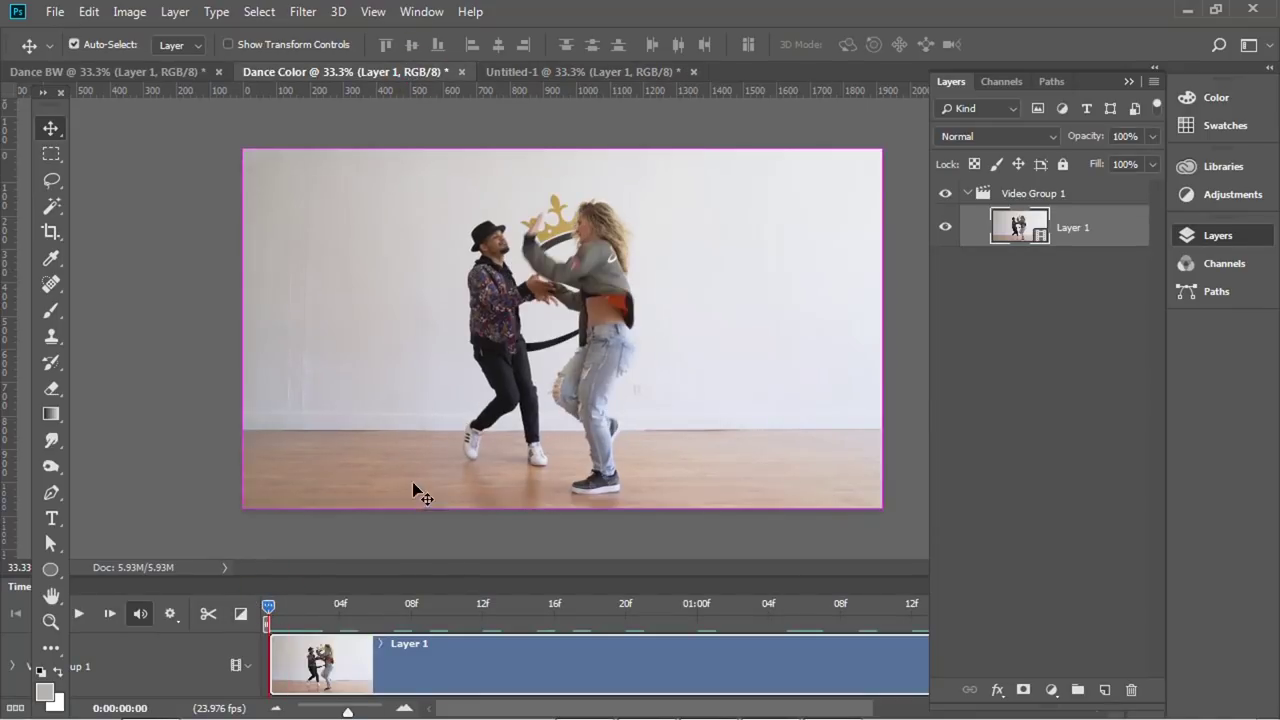
{"action": "key", "text": "ctrl+a"}
{"action": "left_click", "coordinate": [626, 78]}
{"action": "left_click_drag", "start_coordinate": [626, 78], "coordinate": [918, 262]}
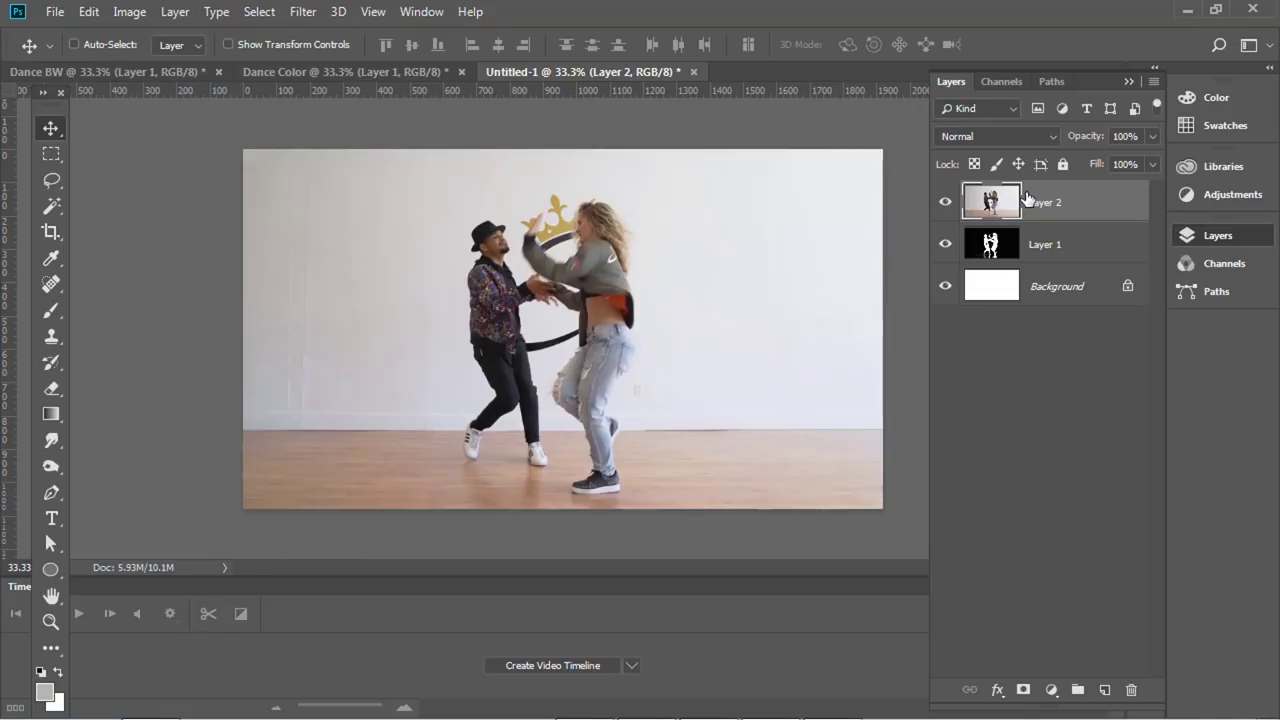
{"action": "key", "text": "ctrl+plus"}
{"action": "scroll", "coordinate": [780, 314], "scroll_direction": "down", "scroll_amount": 1}
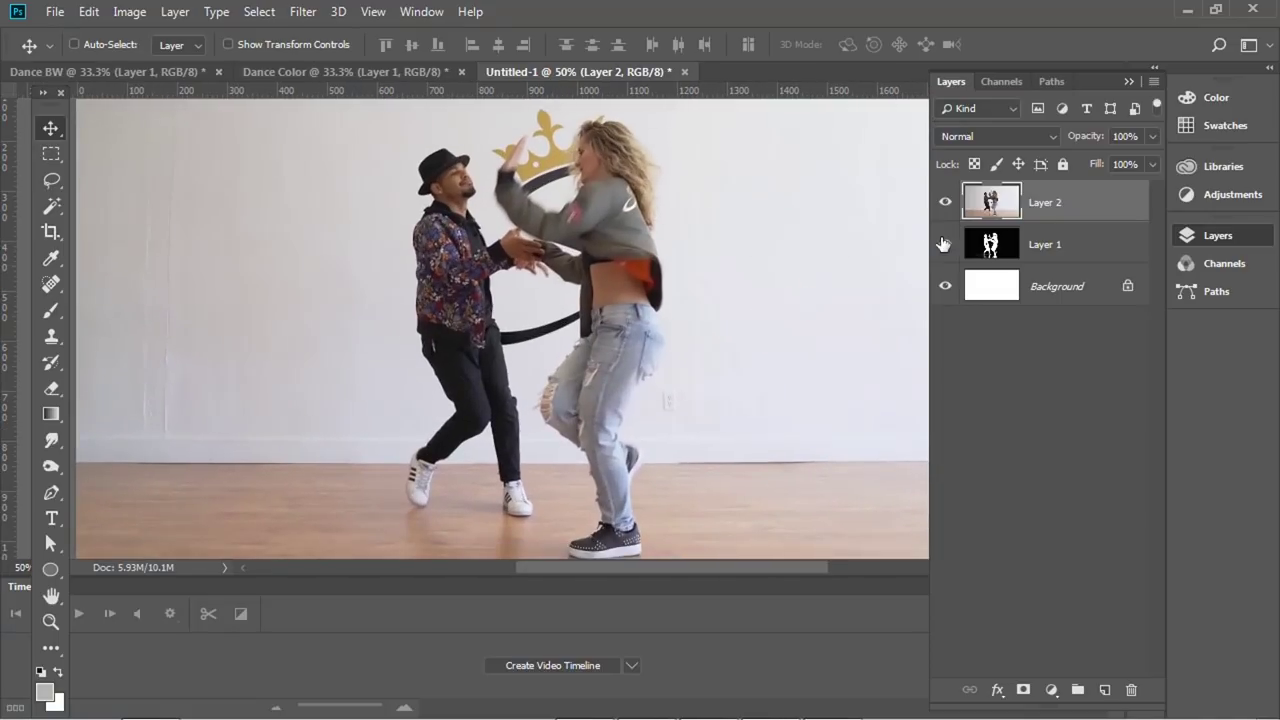
Hide Layer 2 and paint white with the Brush over the dark logo-ring gaps inside the dancers on Layer 1.
{"action": "left_click", "coordinate": [945, 202]}
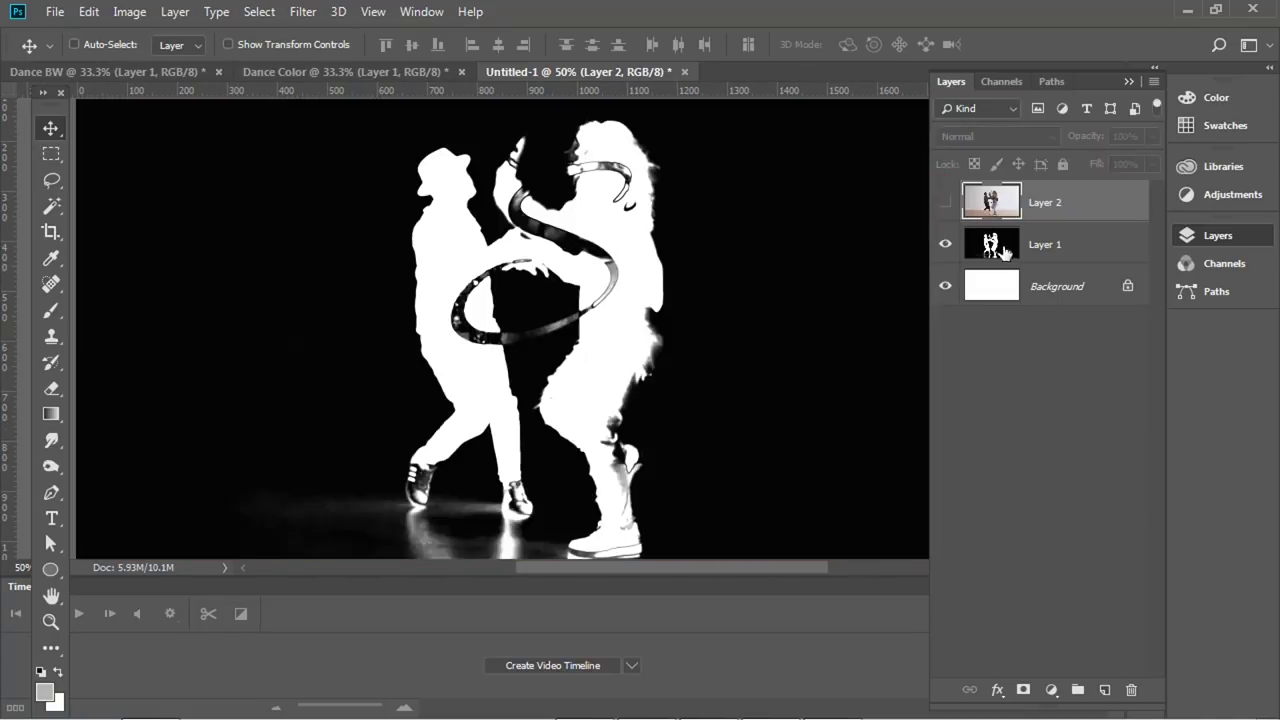
{"action": "left_click", "coordinate": [993, 245]}
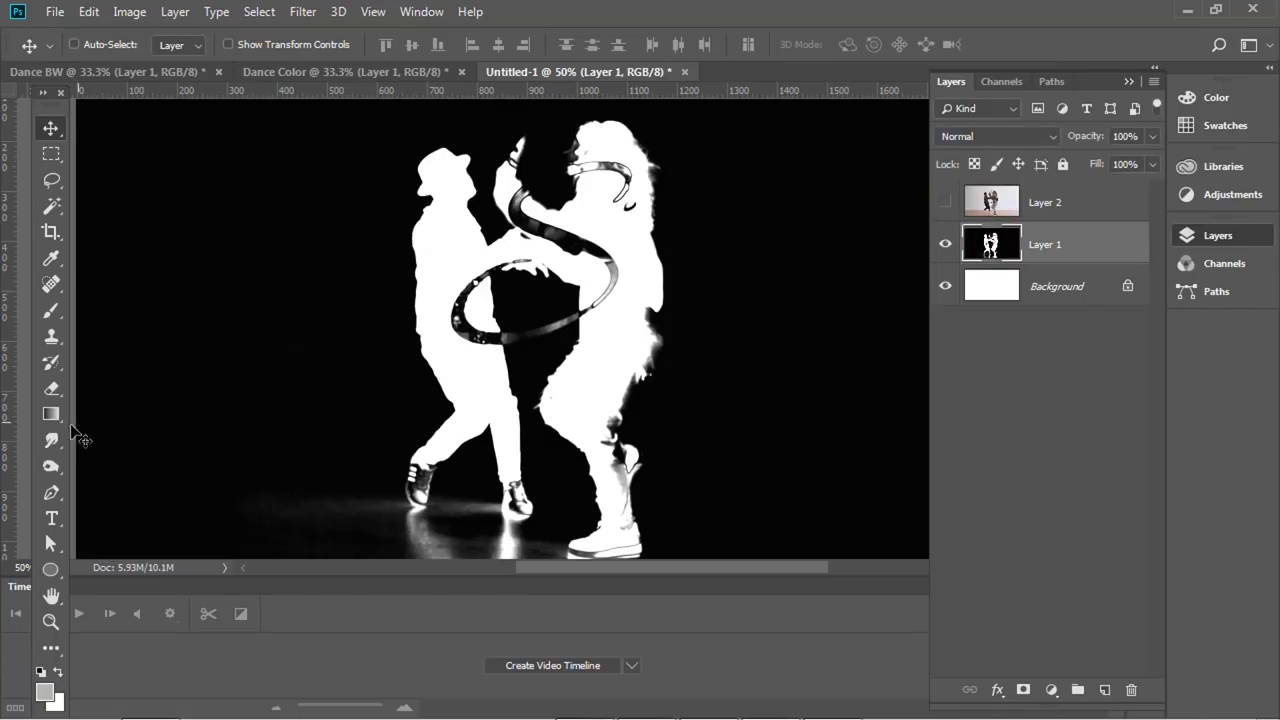
{"action": "left_click", "coordinate": [52, 311]}
{"action": "key", "text": "d"}
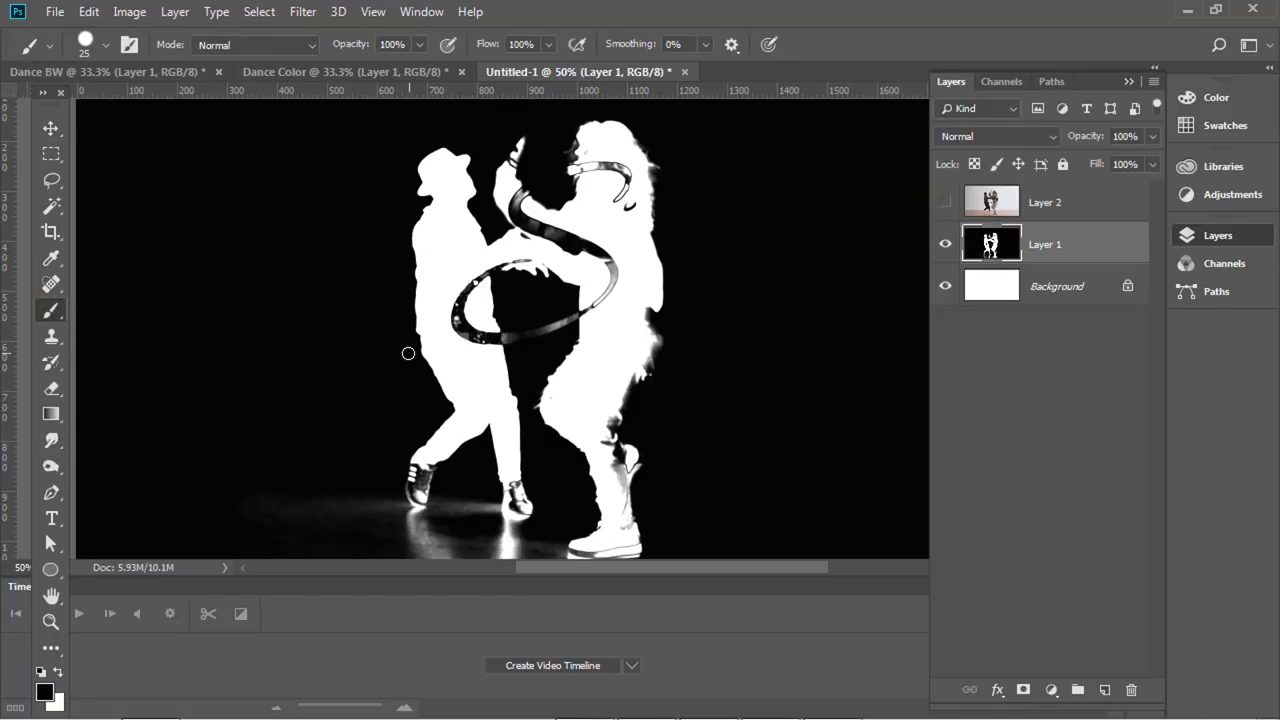
{"action": "key", "text": "x"}
{"action": "scroll", "coordinate": [463, 338], "scroll_direction": "up", "scroll_amount": 1}
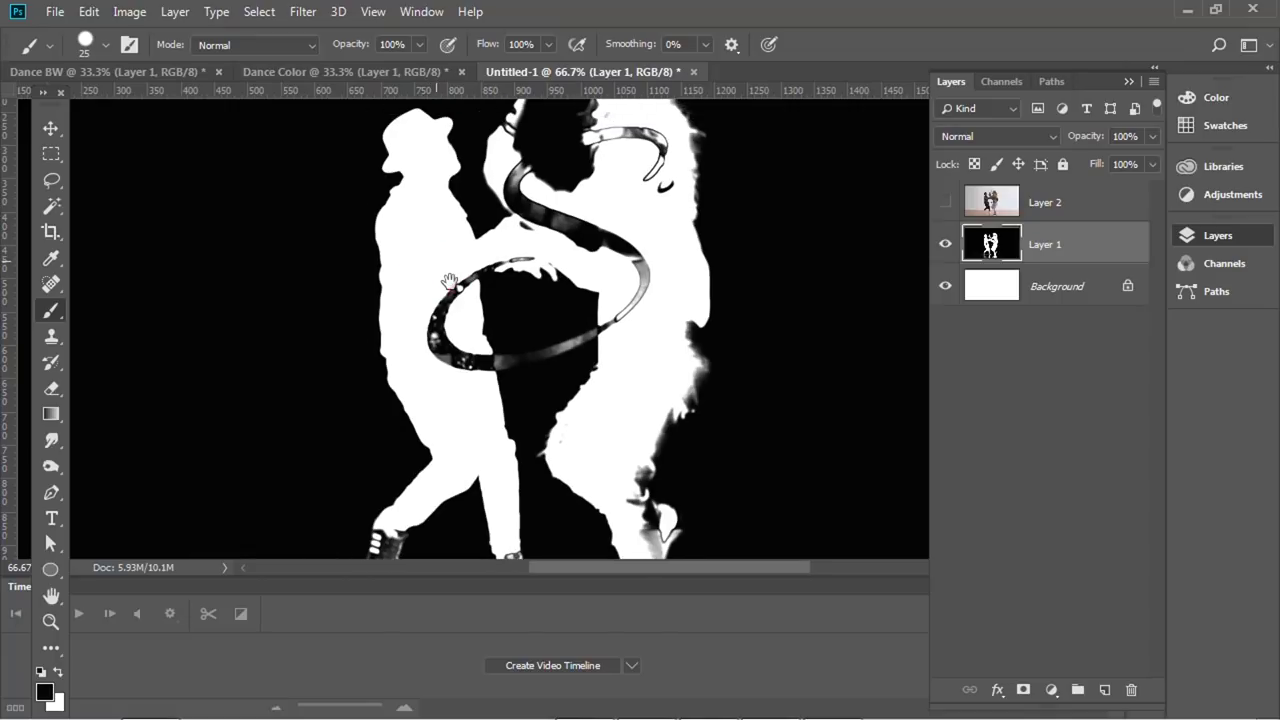
{"action": "mouse_move", "coordinate": [442, 317]}
{"action": "left_mouse_down"}
{"action": "mouse_move", "coordinate": [452, 398]}
{"action": "mouse_move", "coordinate": [463, 356]}
{"action": "mouse_move", "coordinate": [484, 395]}
{"action": "mouse_move", "coordinate": [449, 320]}
{"action": "left_mouse_up"}
{"action": "mouse_move", "coordinate": [558, 226]}
{"action": "left_mouse_down"}
{"action": "mouse_move", "coordinate": [599, 239]}
{"action": "mouse_move", "coordinate": [630, 299]}
{"action": "mouse_move", "coordinate": [619, 242]}
{"action": "mouse_move", "coordinate": [641, 326]}
{"action": "mouse_move", "coordinate": [645, 278]}
{"action": "mouse_move", "coordinate": [638, 330]}
{"action": "left_mouse_up"}
{"action": "mouse_move", "coordinate": [638, 330]}
{"action": "left_mouse_down"}
{"action": "mouse_move", "coordinate": [622, 150]}
{"action": "mouse_move", "coordinate": [604, 148]}
{"action": "left_mouse_up"}
Paint black over the floor reflections below the dancers' feet on Layer 1.
{"action": "key", "text": "x"}
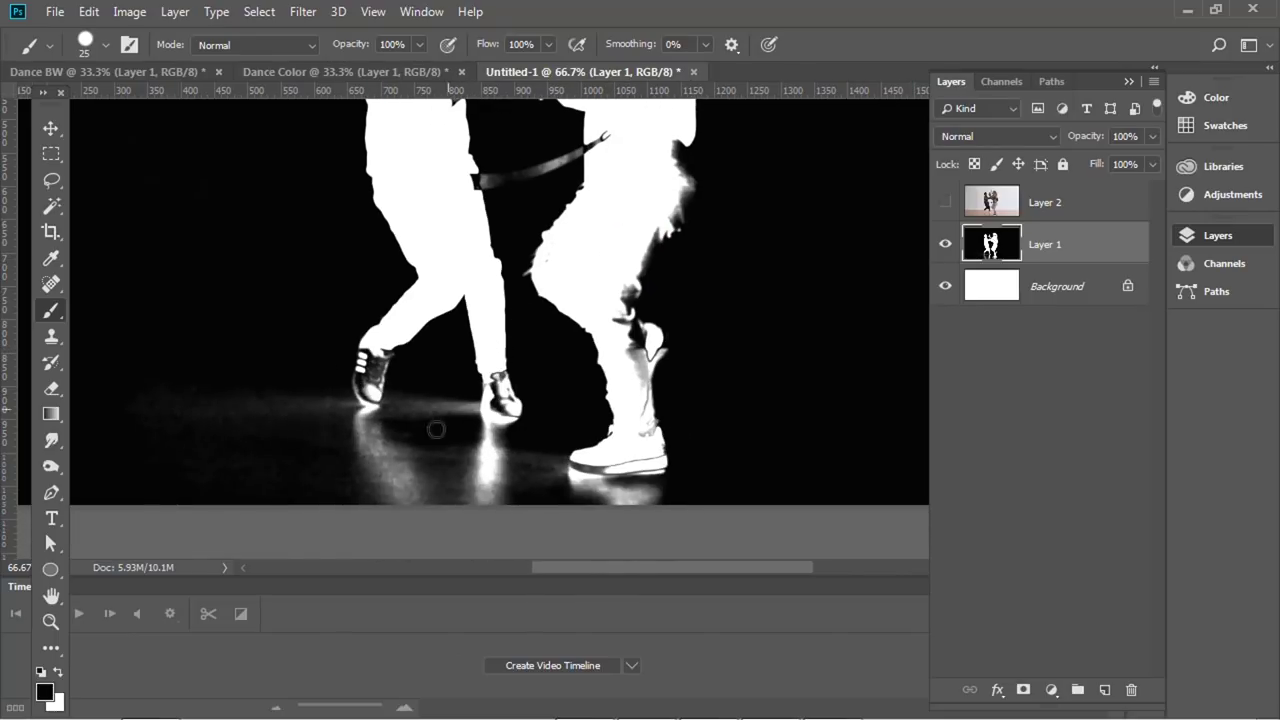
{"action": "mouse_move", "coordinate": [369, 495]}
{"action": "left_mouse_down"}
{"action": "mouse_move", "coordinate": [487, 483]}
{"action": "mouse_move", "coordinate": [397, 481]}
{"action": "mouse_move", "coordinate": [466, 492]}
{"action": "mouse_move", "coordinate": [314, 440]}
{"action": "mouse_move", "coordinate": [451, 449]}
{"action": "mouse_move", "coordinate": [608, 506]}
{"action": "mouse_move", "coordinate": [667, 497]}
{"action": "mouse_move", "coordinate": [590, 498]}
{"action": "left_mouse_up"}
{"action": "mouse_move", "coordinate": [442, 486]}
{"action": "left_mouse_down"}
{"action": "mouse_move", "coordinate": [291, 426]}
{"action": "mouse_move", "coordinate": [309, 431]}
{"action": "mouse_move", "coordinate": [274, 383]}
{"action": "mouse_move", "coordinate": [269, 419]}
{"action": "left_mouse_up"}
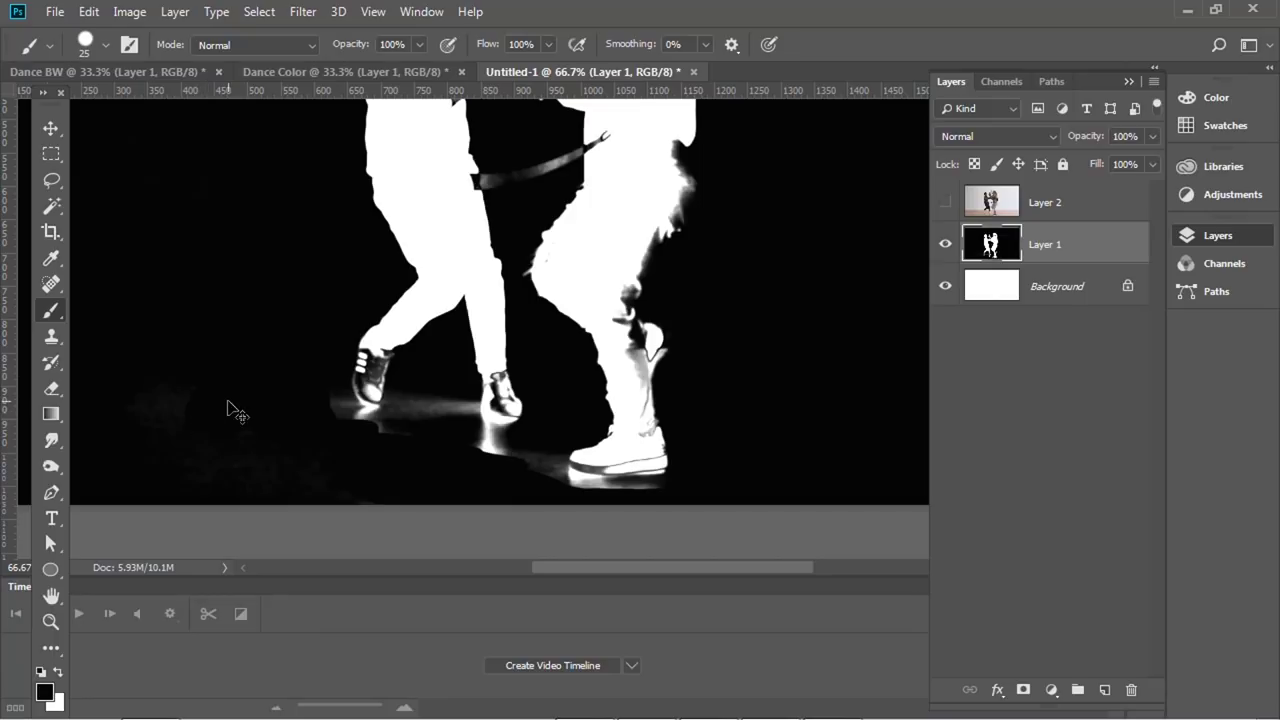
{"action": "key", "text": "ctrl+minus"}
{"action": "scroll", "coordinate": [606, 286], "scroll_direction": "up", "scroll_amount": 3}
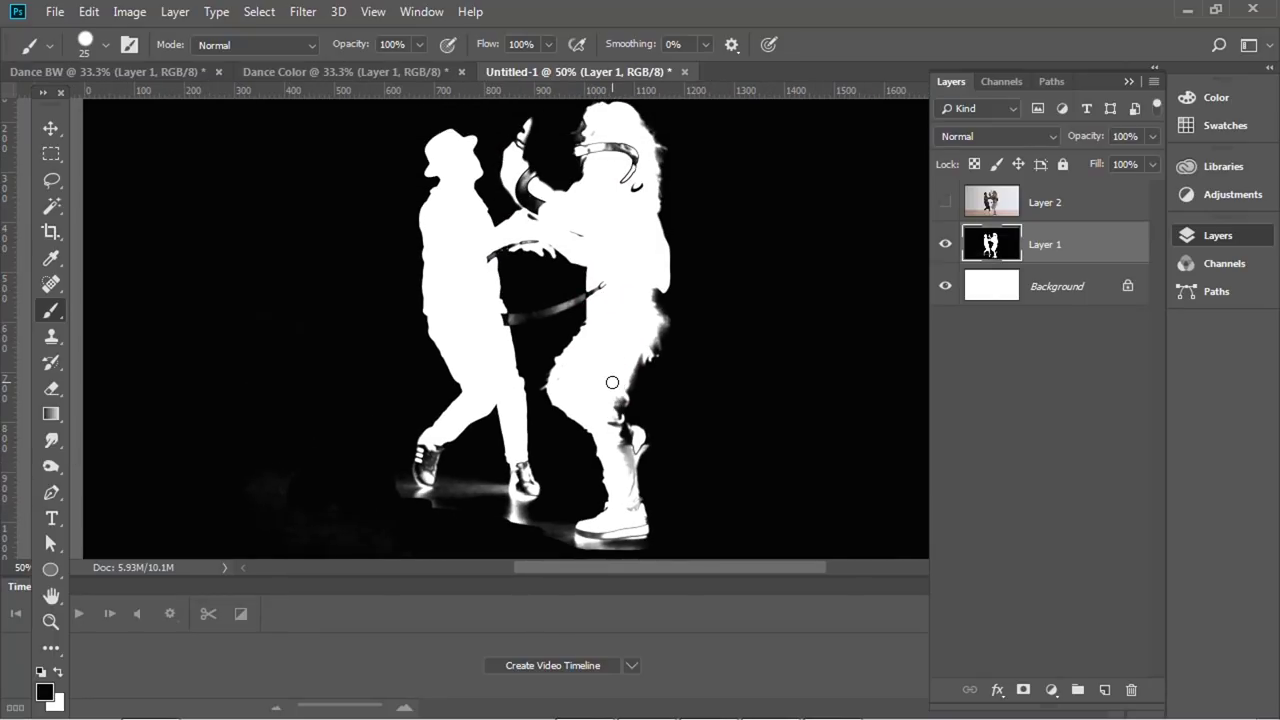
Switch to the Dance Matte folder in Explorer and open Dance-Matte-00 in Windows Photo Viewer.
{"action": "key", "text": "alt+Tab"}
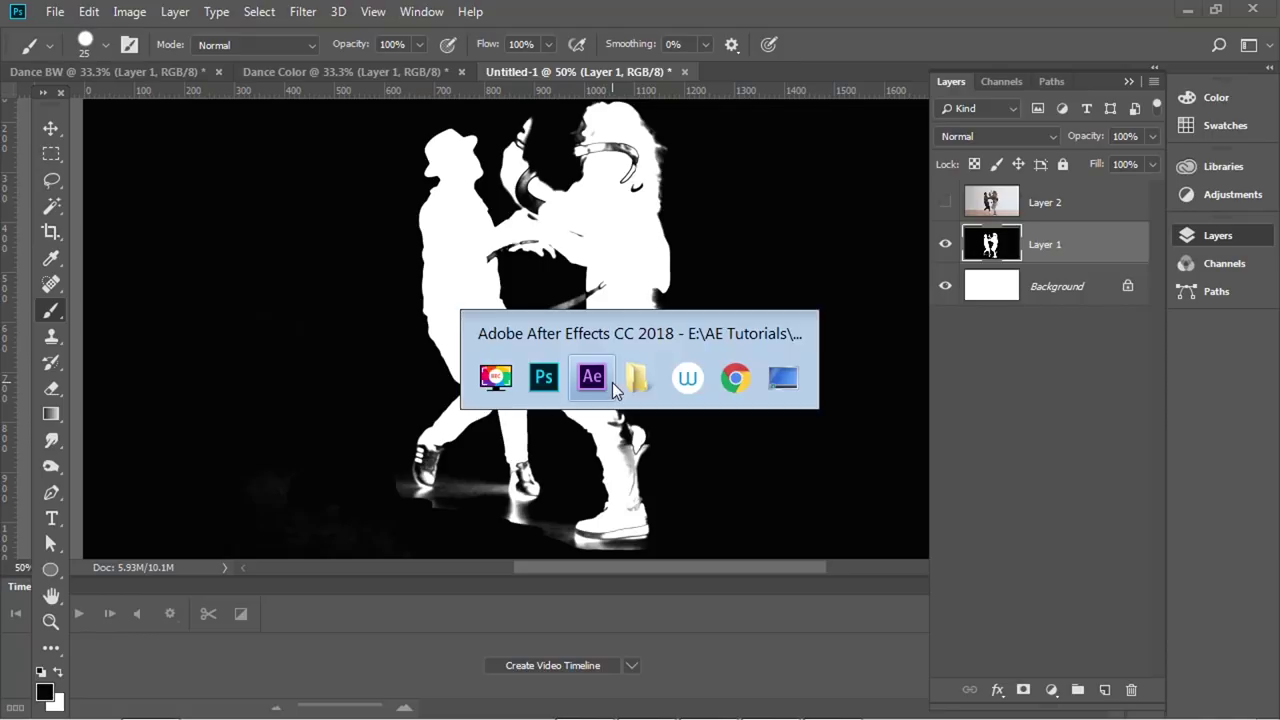
{"action": "left_click", "coordinate": [440, 305]}
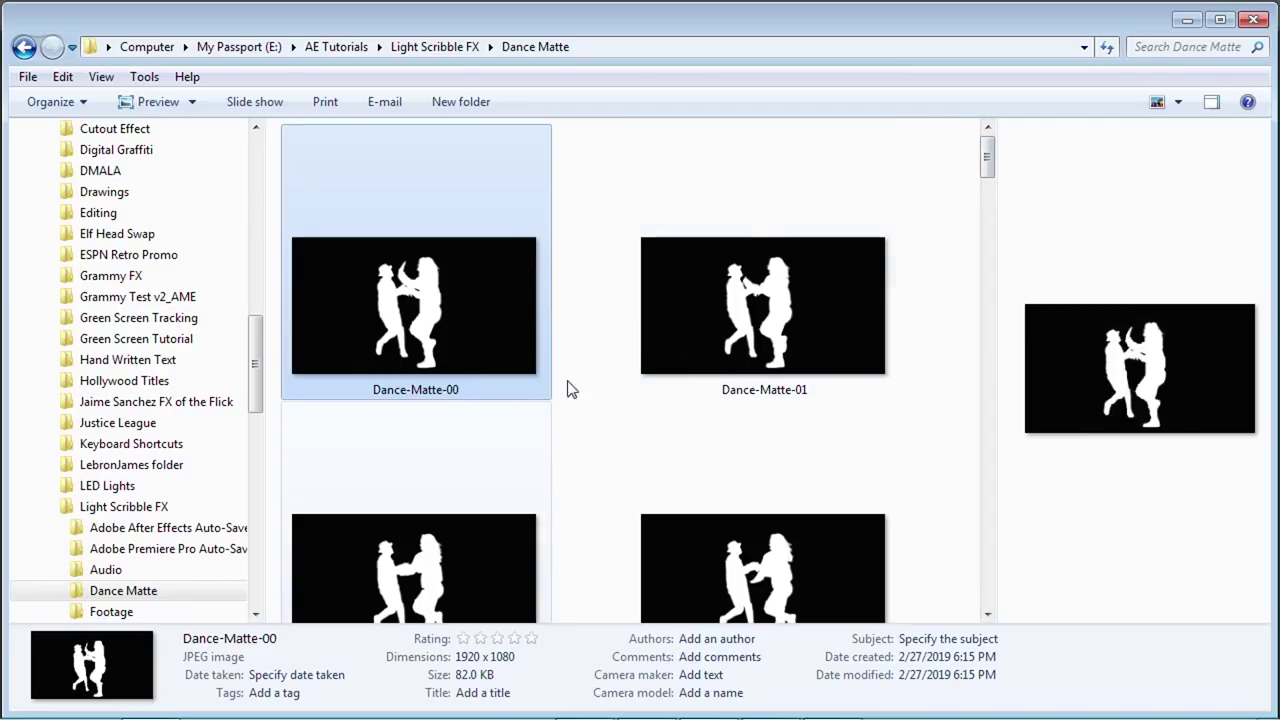
{"action": "mouse_move", "coordinate": [988, 157]}
{"action": "left_mouse_down"}
{"action": "mouse_move", "coordinate": [968, 597]}
{"action": "mouse_move", "coordinate": [975, 160]}
{"action": "left_mouse_up"}
{"action": "left_click", "coordinate": [430, 550]}
{"action": "left_click", "coordinate": [458, 255]}
{"action": "double_click", "coordinate": [480, 249]}
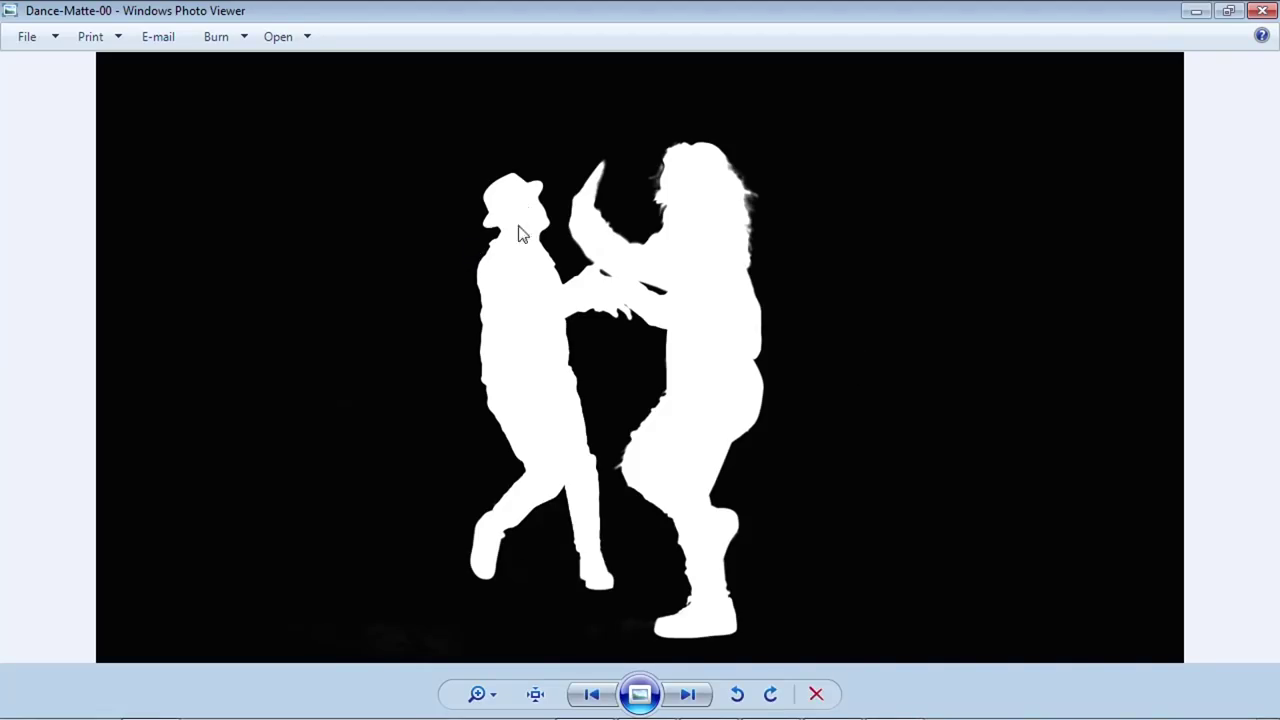
Step through the finished matte frames from Dance-Matte-00 to Dance-Matte-24 to check the dancers' silhouettes, and close the viewer.
{"action": "key", "text": "Right"}
{"action": "key", "text": "Right"}
{"action": "key", "text": "Right"}
{"action": "key", "text": "Right"}
{"action": "key", "text": "Right"}
{"action": "key", "text": "Right"}
{"action": "key", "text": "Right"}
{"action": "key", "text": "Right"}
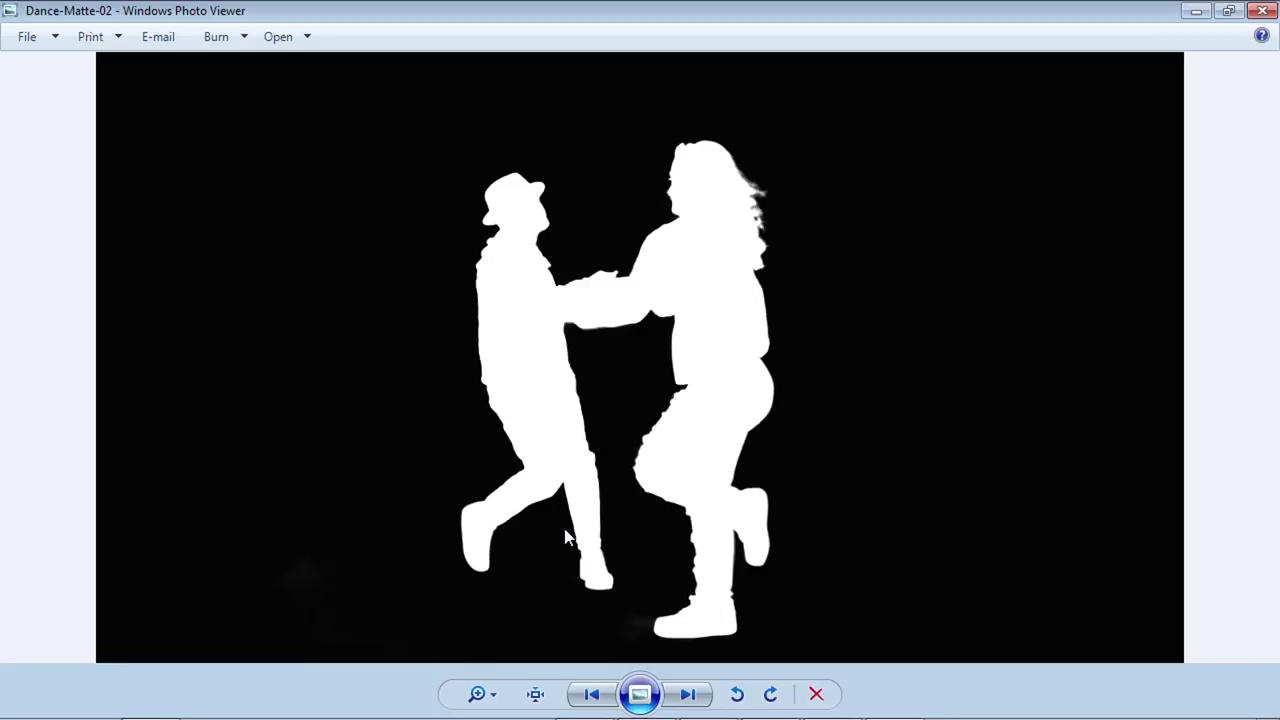
{"action": "key", "text": "Right"}
{"action": "key", "text": "Right"}
{"action": "key", "text": "Right"}
{"action": "key", "text": "Right"}
{"action": "key", "text": "Right"}
{"action": "key", "text": "Right"}
{"action": "key", "text": "Right"}
{"action": "key", "text": "Right"}
{"action": "key", "text": "Right"}
{"action": "key", "text": "Right"}
{"action": "key", "text": "Right"}
{"action": "key", "text": "Right"}
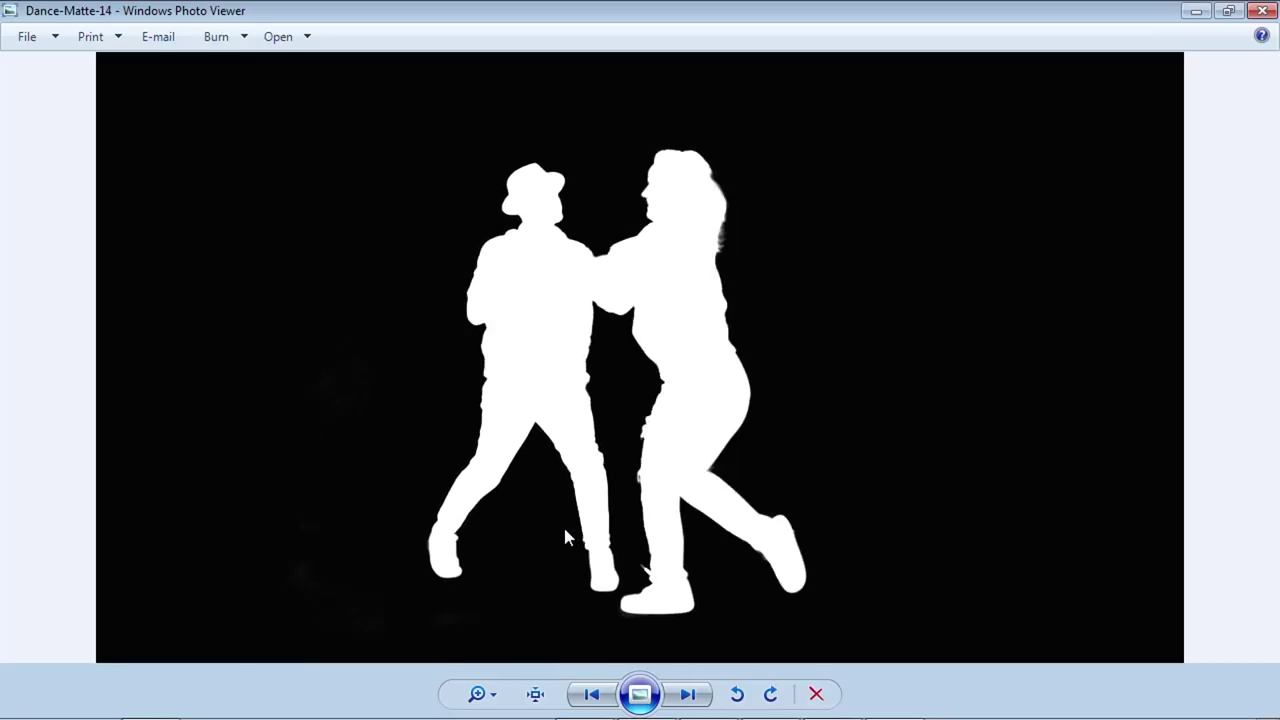
{"action": "key", "text": "Right"}
{"action": "key", "text": "Right"}
{"action": "key", "text": "Right"}
{"action": "key", "text": "Right"}
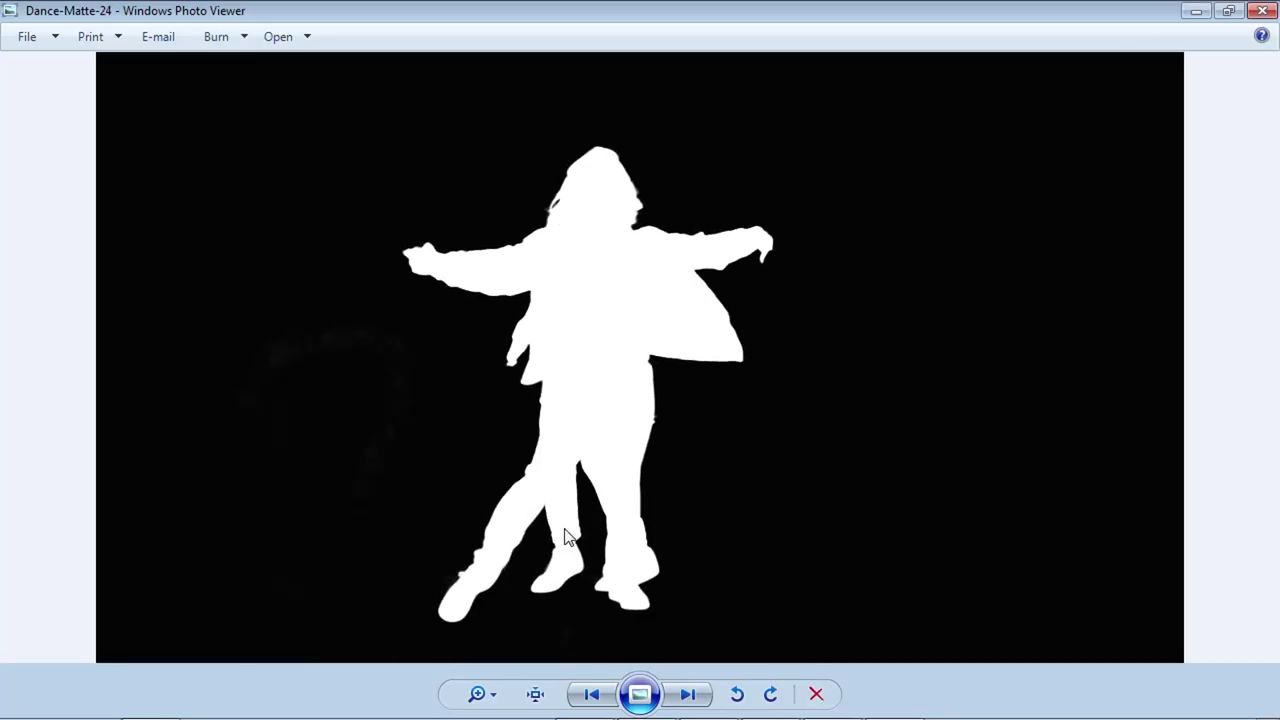
{"action": "left_click", "coordinate": [1264, 12]}
Switch to After Effects and import the Dance Matte images as a JPEG sequence starting from Dance-Matte-00.
{"action": "key", "text": "alt+Tab"}
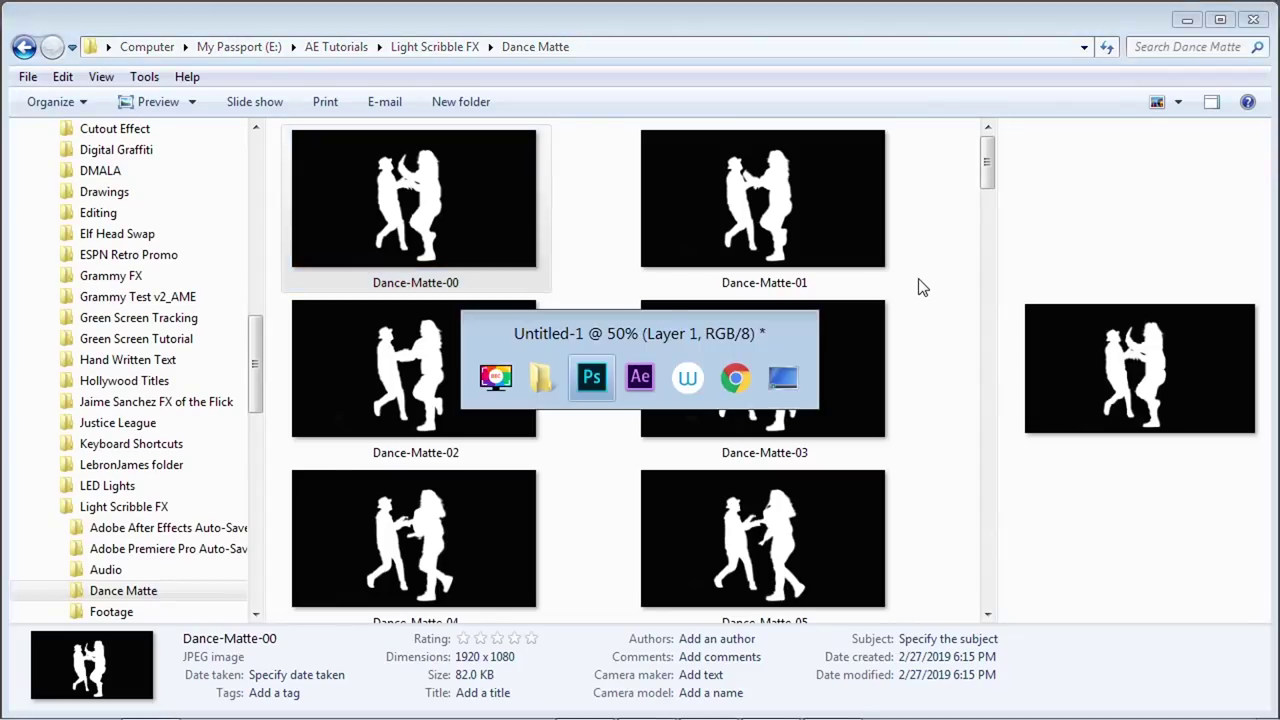
{"action": "key", "text": "alt+Tab"}
{"action": "left_click", "coordinate": [272, 84]}
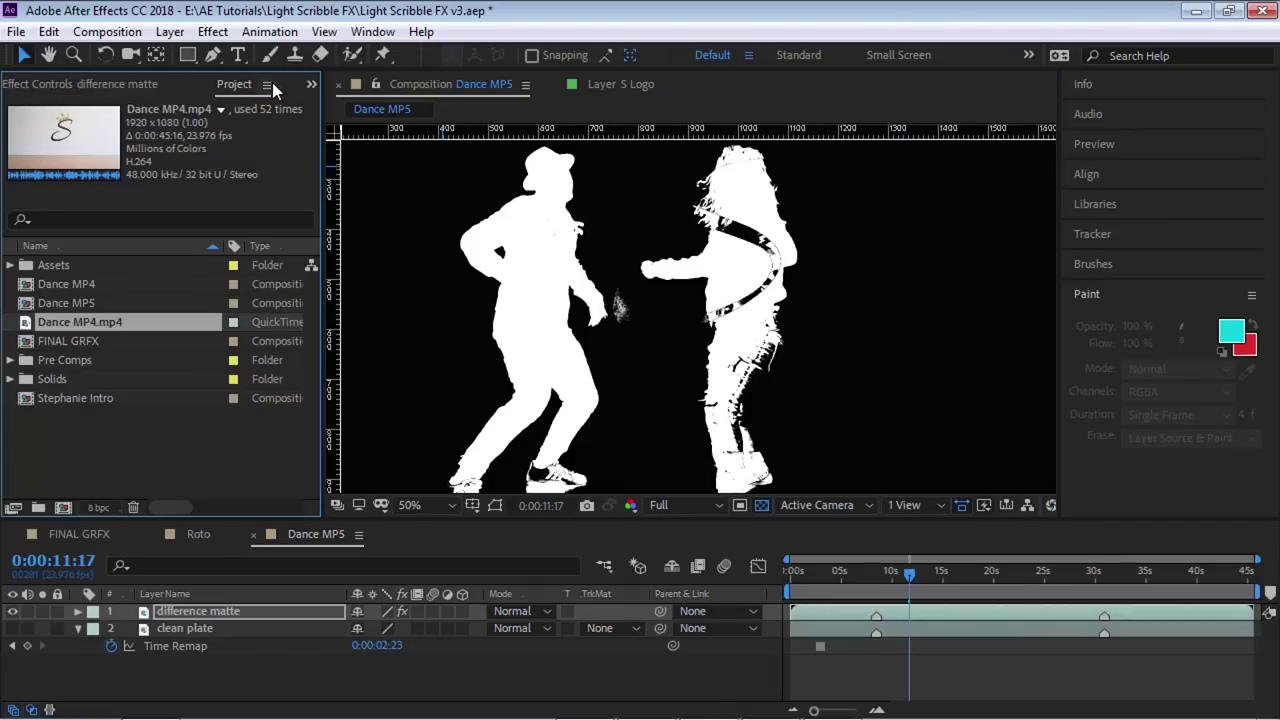
{"action": "key", "text": "ctrl+i"}
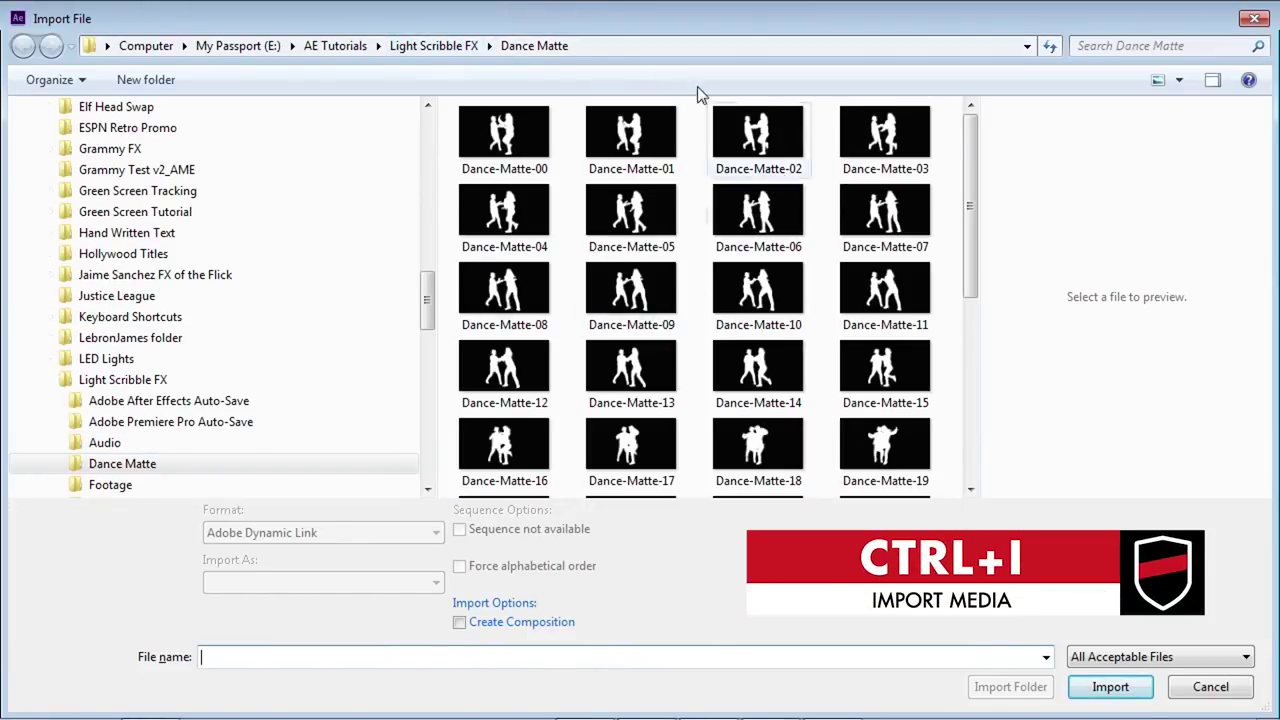
{"action": "left_click", "coordinate": [528, 146]}
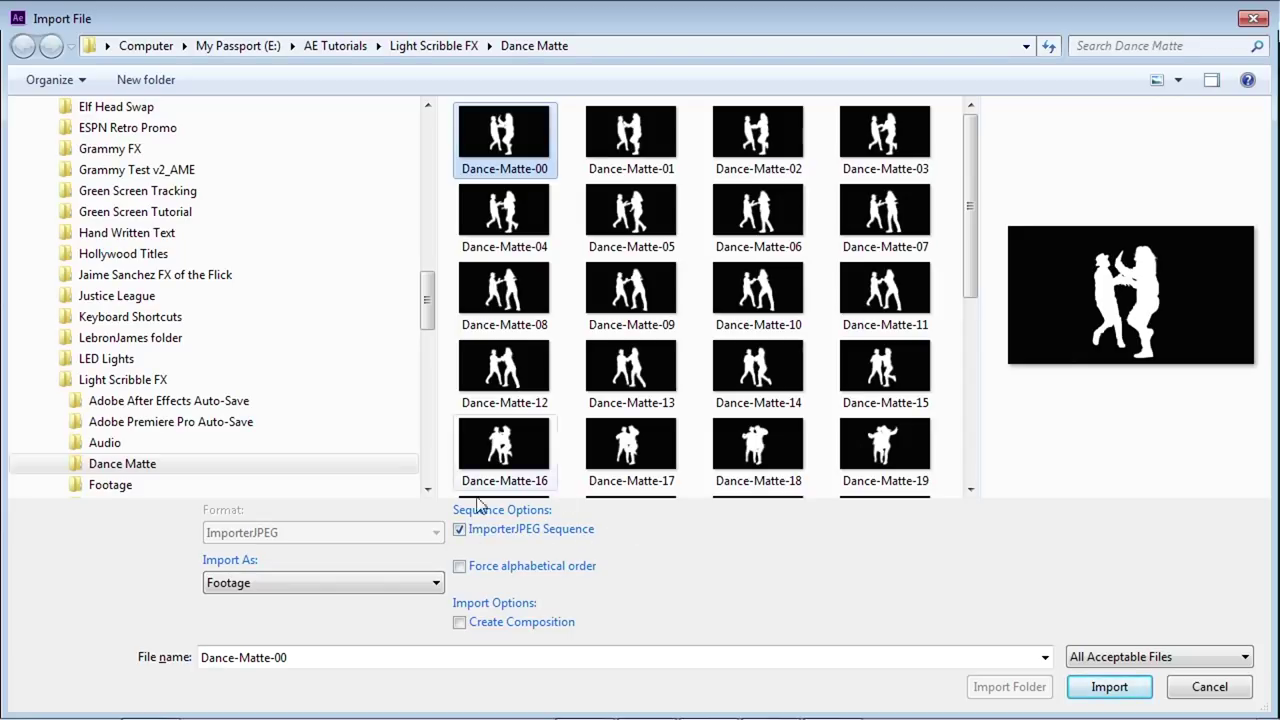
{"action": "left_click", "coordinate": [1108, 686]}
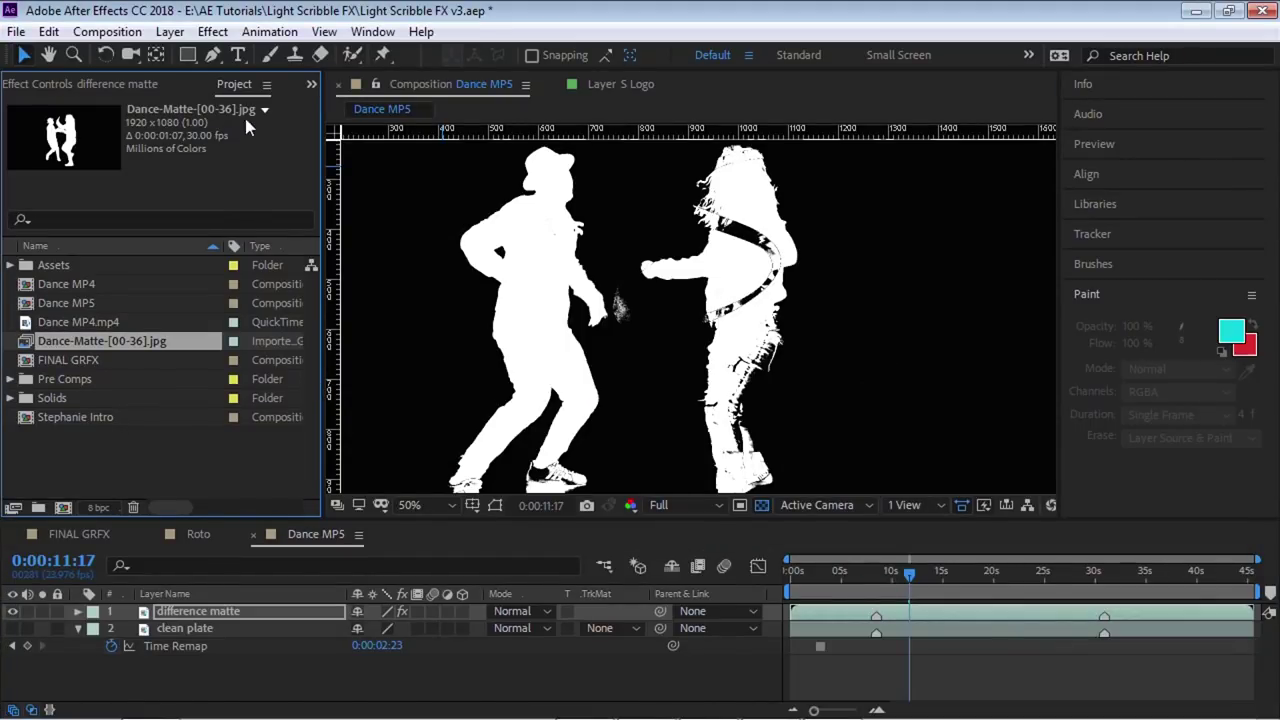
Check the frame rate of Dance MP4.mp4 and try assigning 23.976 frames per second to the imported Dance-Matte sequence.
{"action": "left_click", "coordinate": [70, 321]}
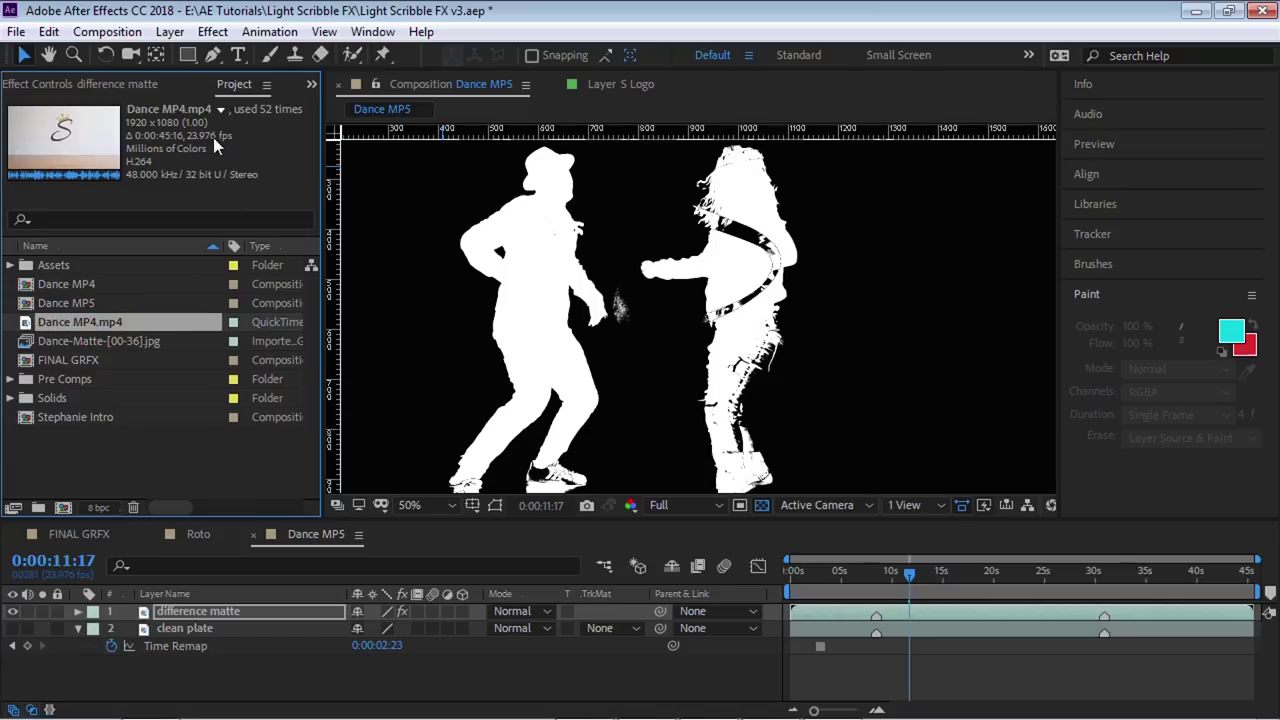
{"action": "left_click", "coordinate": [140, 341]}
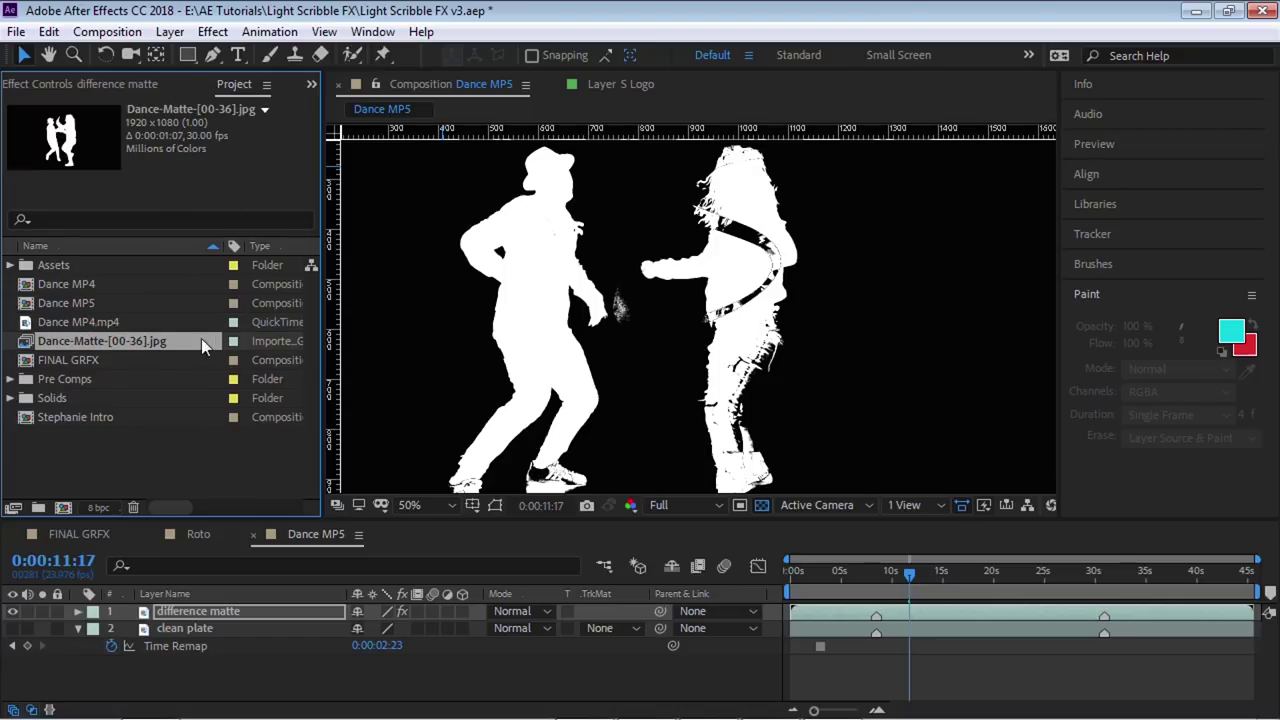
{"action": "right_click", "coordinate": [177, 341]}
{"action": "mouse_move", "coordinate": [335, 497]}
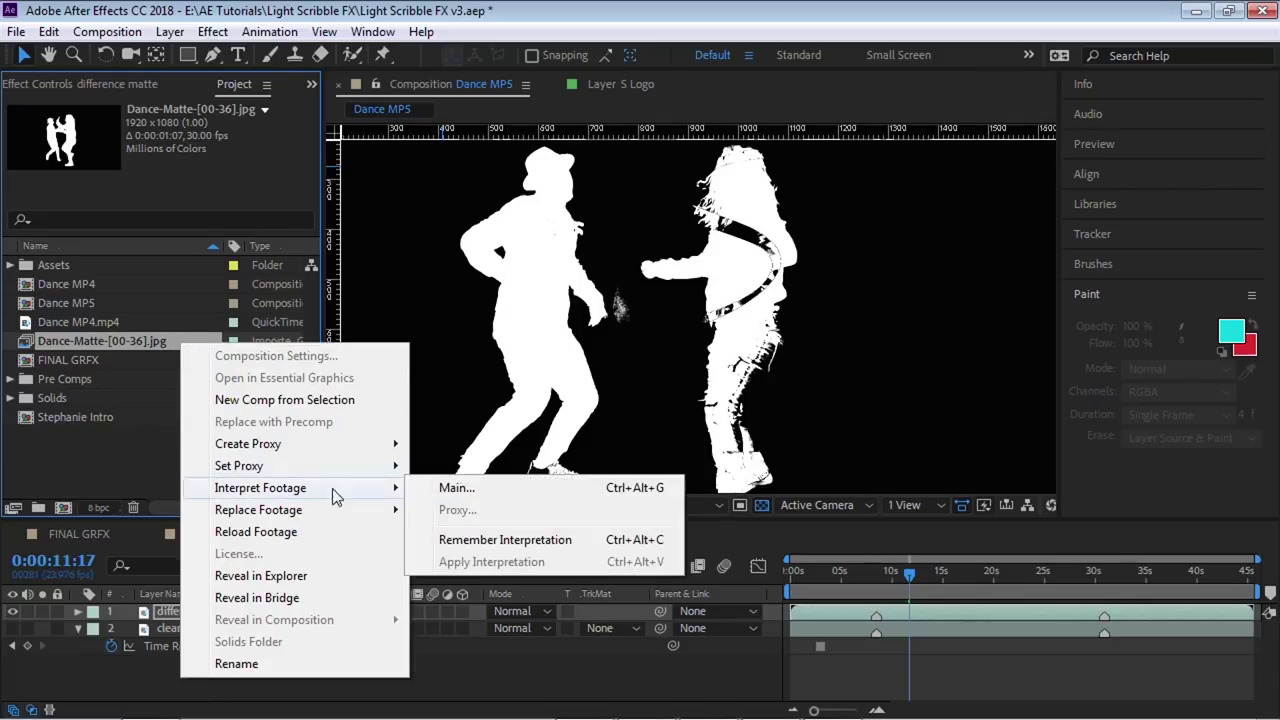
{"action": "left_click", "coordinate": [460, 488]}
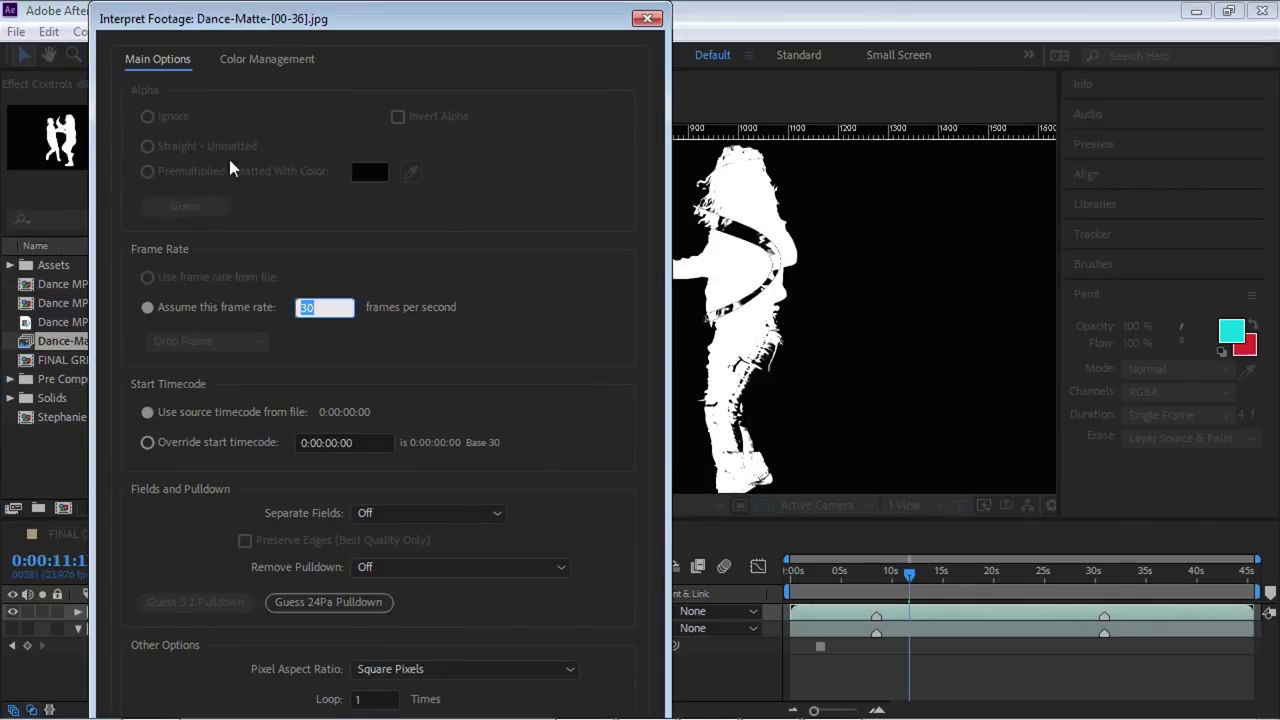
{"action": "left_click", "coordinate": [198, 308]}
{"action": "type", "text": "23.976"}
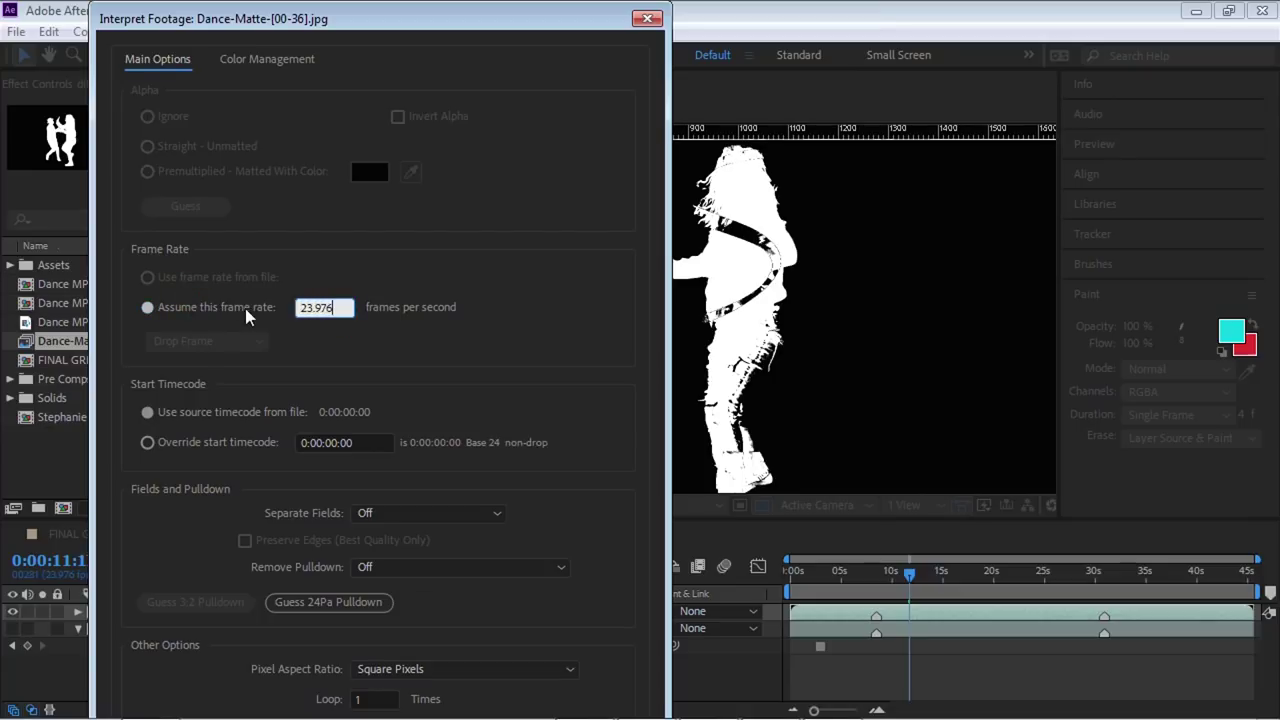
{"action": "left_click", "coordinate": [647, 18]}
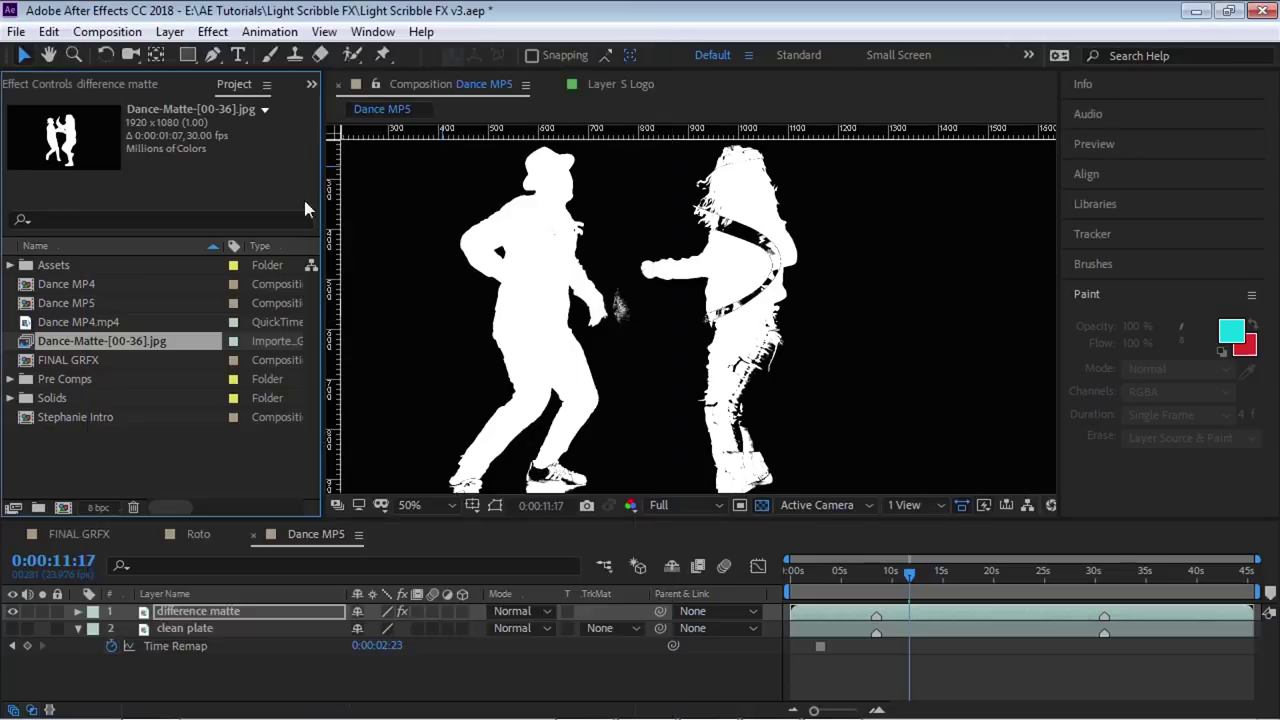
Remove the newly imported Dance-Matte sequence from the project.
{"action": "left_click", "coordinate": [36, 341], "text": "ctrl"}
{"action": "left_click", "coordinate": [147, 333]}
{"action": "left_click", "coordinate": [147, 333], "text": "ctrl"}
Locate the Dance-Matte sequence in Assets, open the Roto composition and compare its matte layer with Dance MP4.mp4 underneath.
{"action": "left_click", "coordinate": [12, 265]}
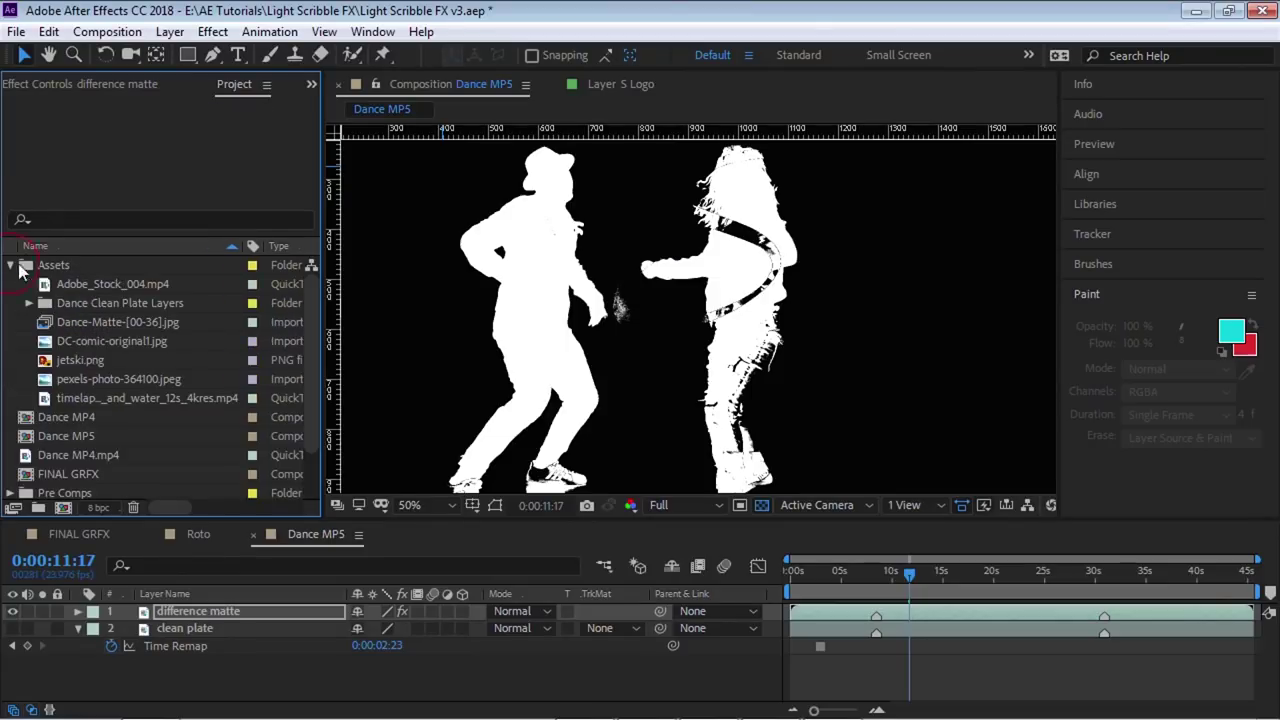
{"action": "left_click", "coordinate": [114, 322]}
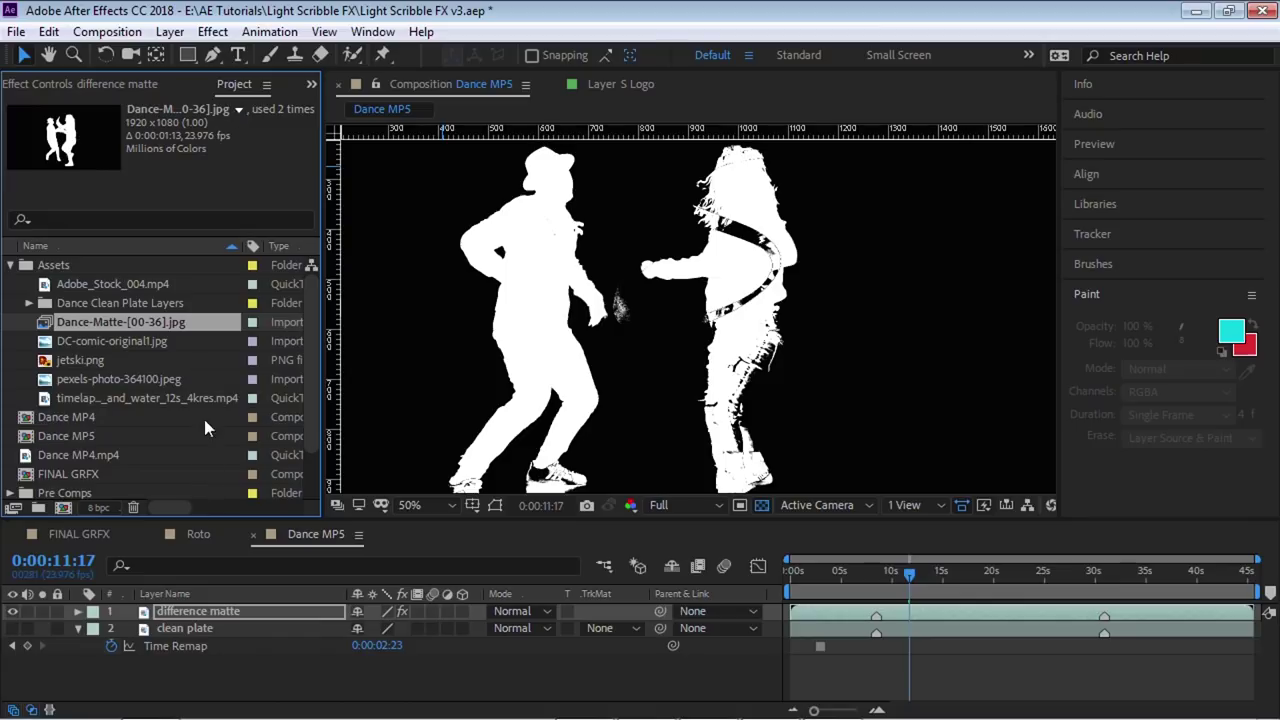
{"action": "left_click", "coordinate": [199, 533]}
{"action": "left_click", "coordinate": [214, 611]}
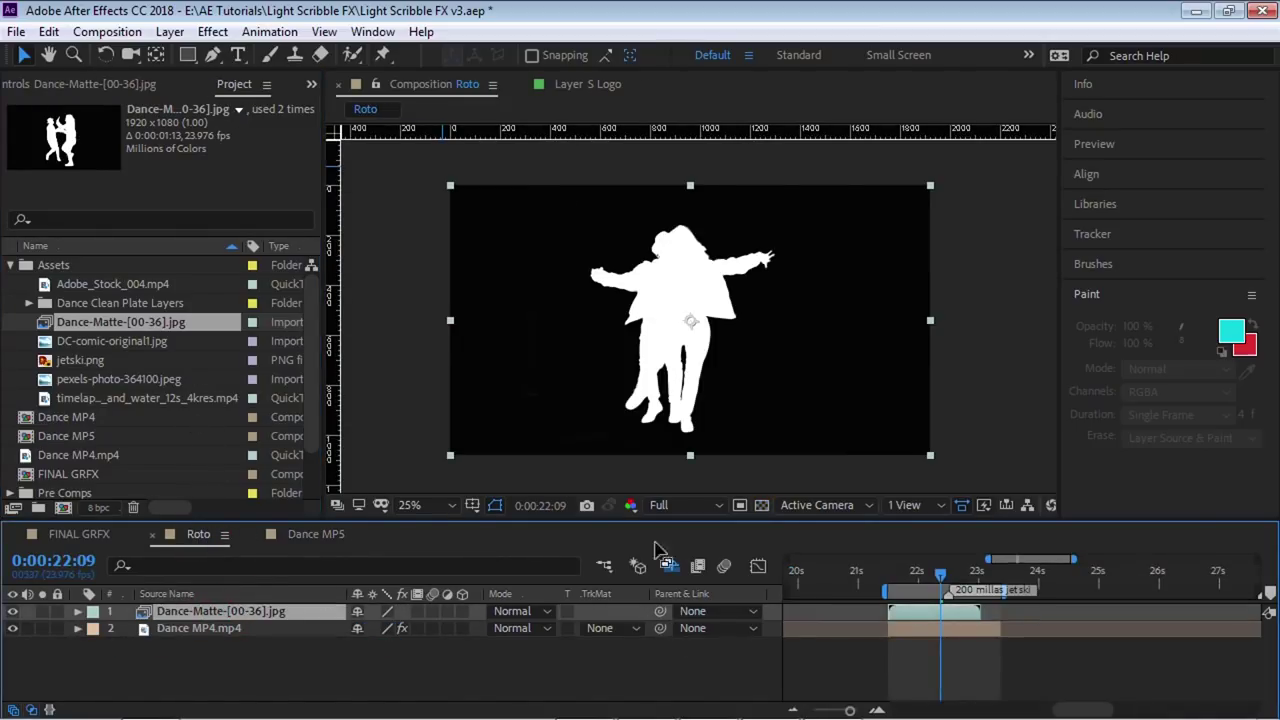
{"action": "left_click", "coordinate": [226, 628]}
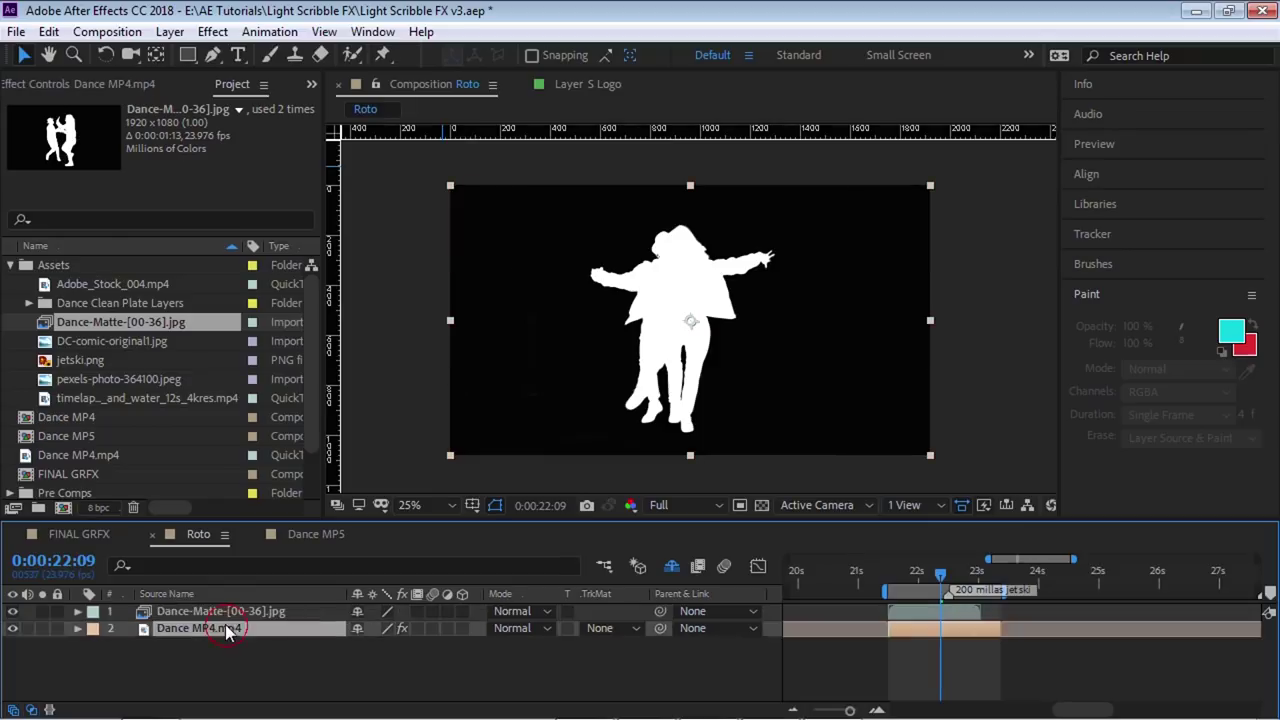
{"action": "left_click", "coordinate": [13, 611]}
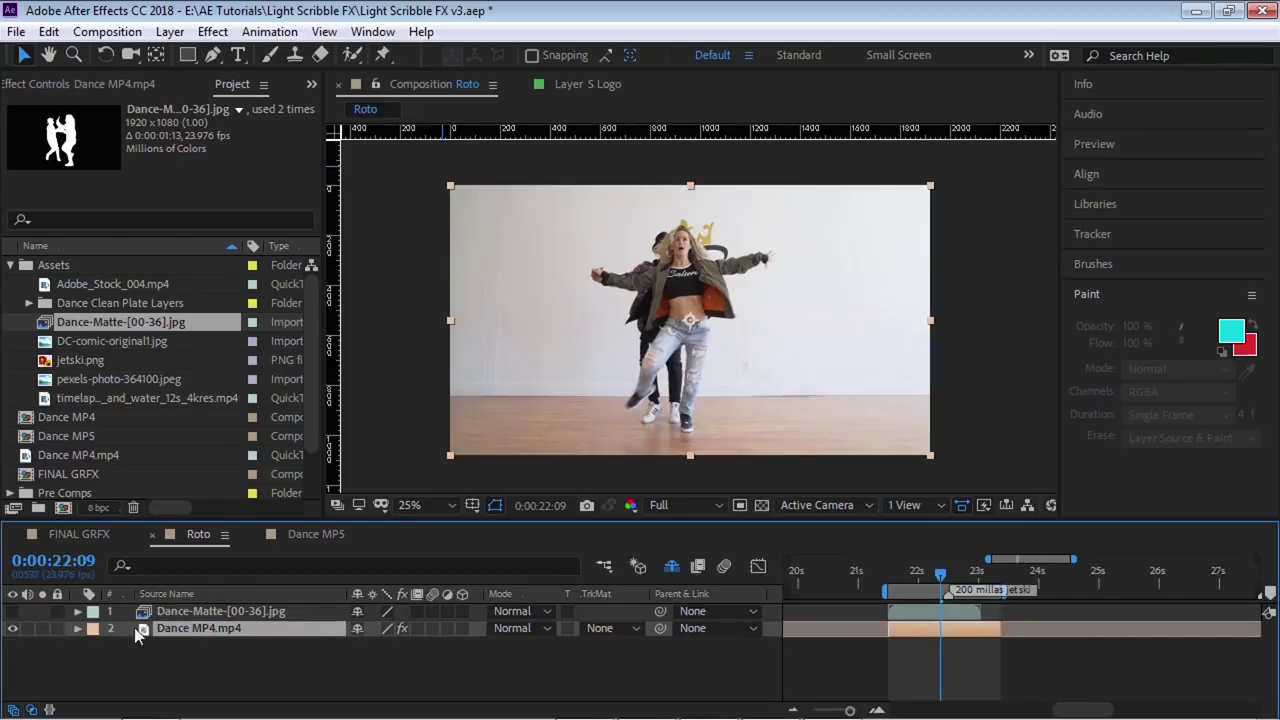
{"action": "left_click", "coordinate": [13, 611]}
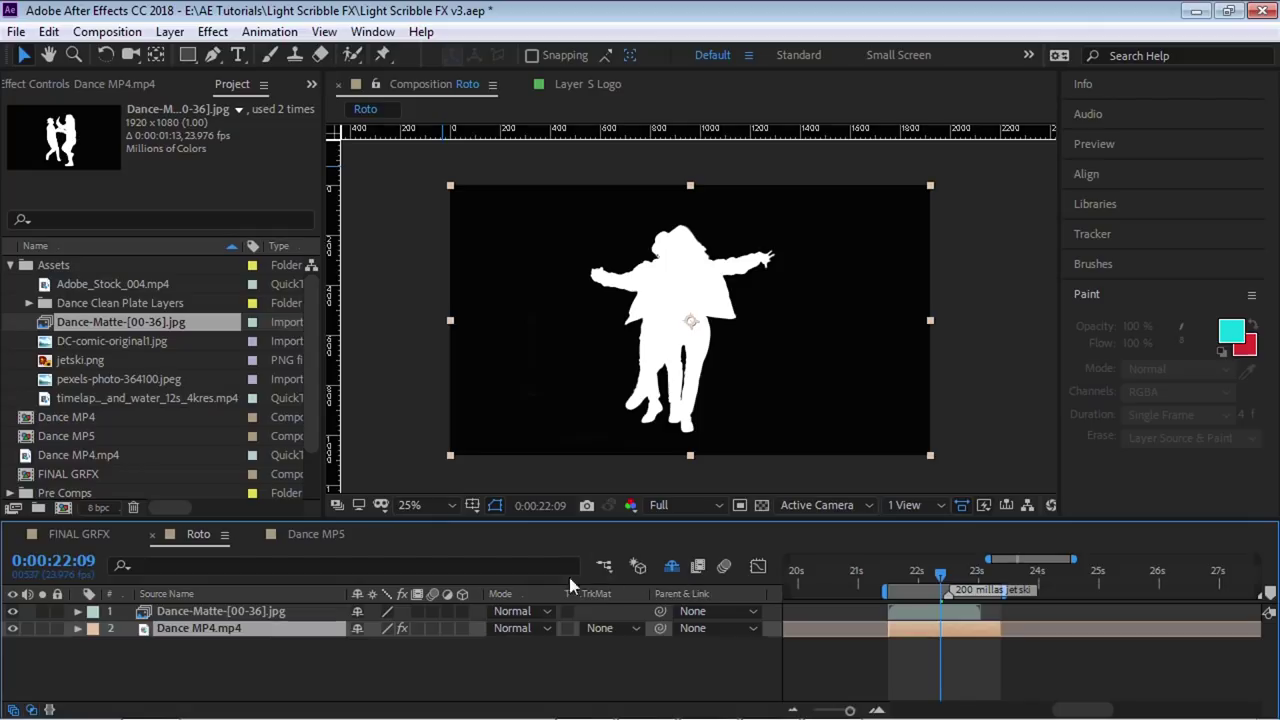
Hide the Modes column in the Roto timeline and display it again.
{"action": "right_click", "coordinate": [774, 592]}
{"action": "mouse_move", "coordinate": [820, 663]}
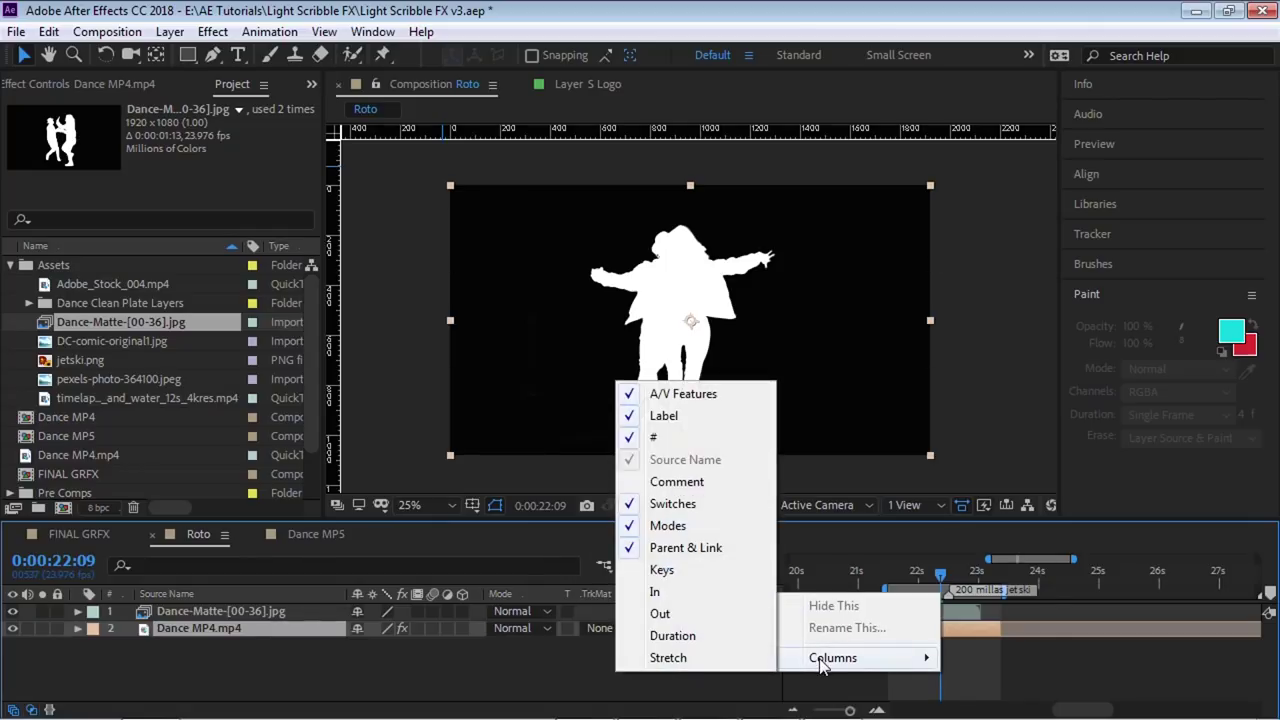
{"action": "left_click", "coordinate": [668, 525]}
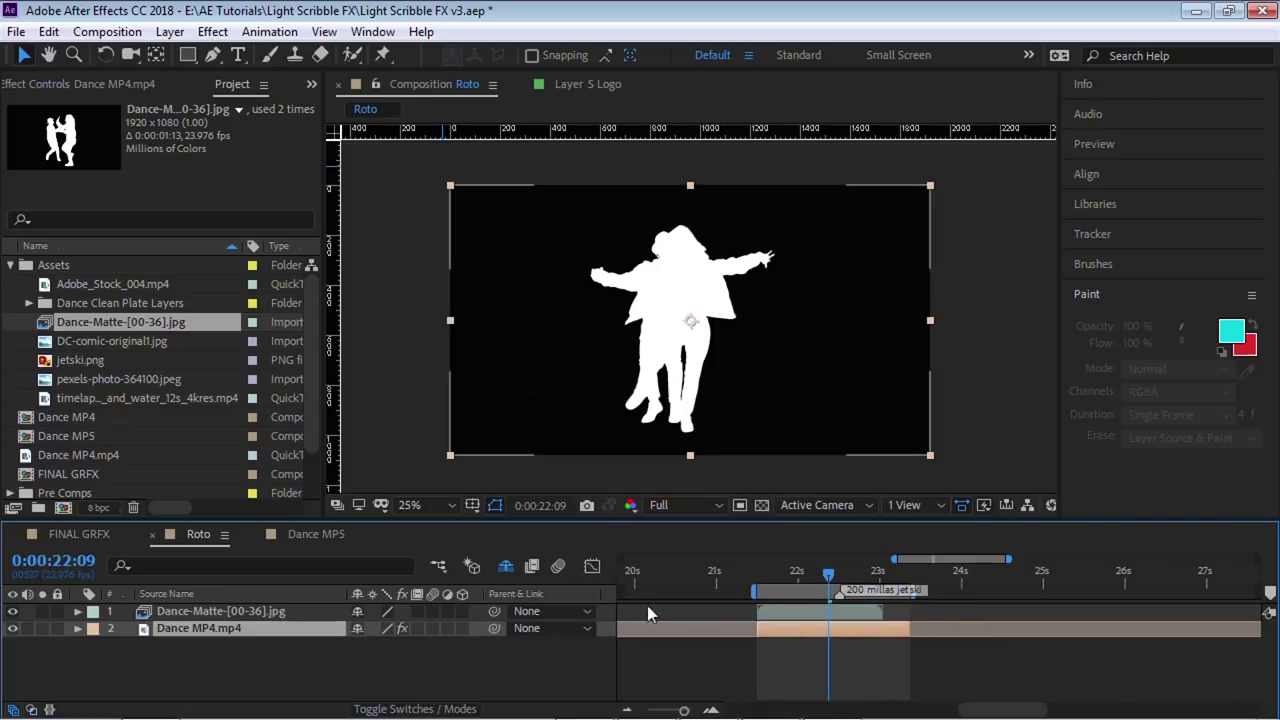
{"action": "right_click", "coordinate": [610, 590]}
{"action": "mouse_move", "coordinate": [654, 659]}
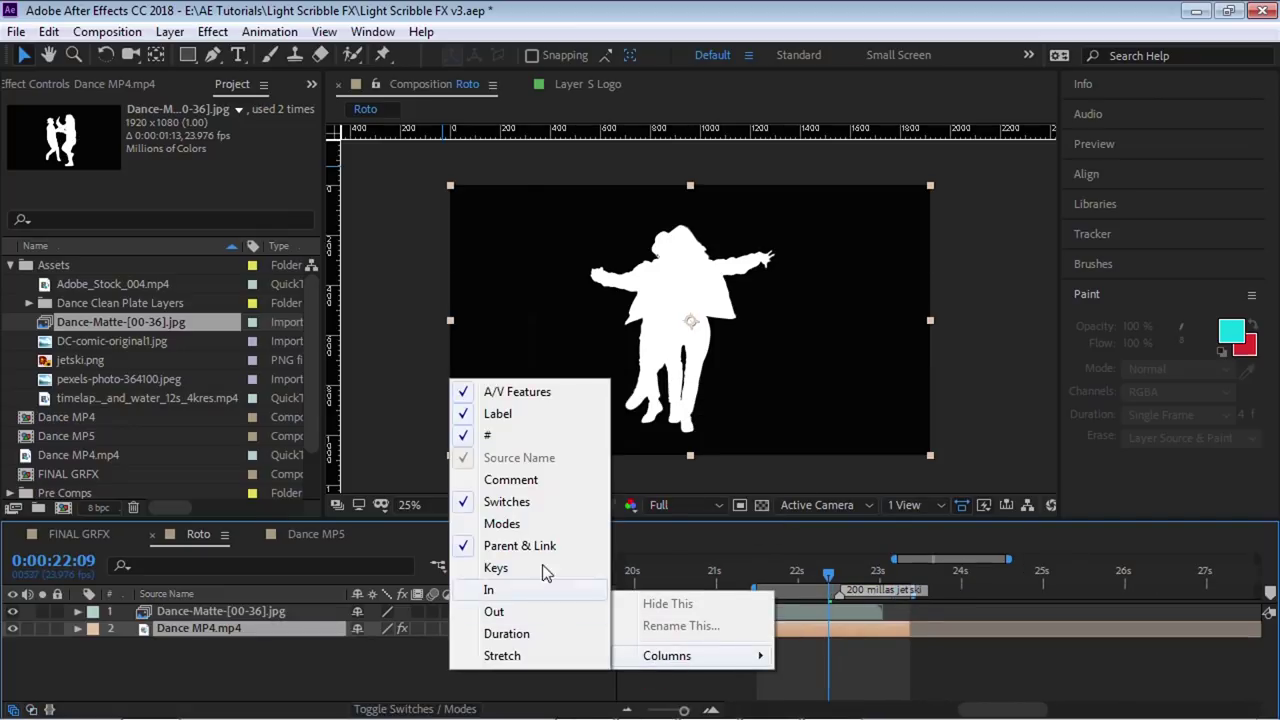
{"action": "left_click", "coordinate": [520, 521]}
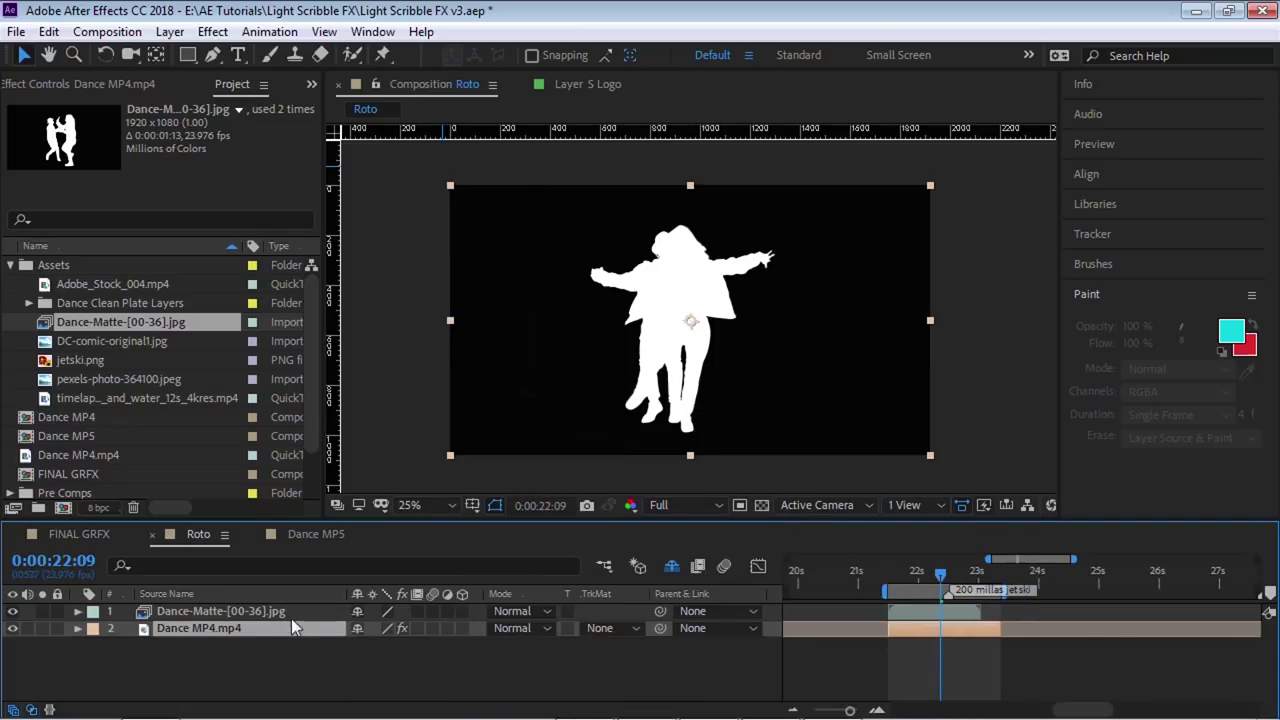
Set the track matte of Dance MP4.mp4 to Luma using the Dance-Matte layer, and view frame 0:00:22:08 on the transparency grid.
{"action": "left_click", "coordinate": [617, 627]}
{"action": "left_click", "coordinate": [643, 586]}
{"action": "mouse_move", "coordinate": [940, 575]}
{"action": "left_mouse_down"}
{"action": "mouse_move", "coordinate": [914, 575]}
{"action": "mouse_move", "coordinate": [939, 578]}
{"action": "left_mouse_up"}
{"action": "left_click", "coordinate": [761, 505]}
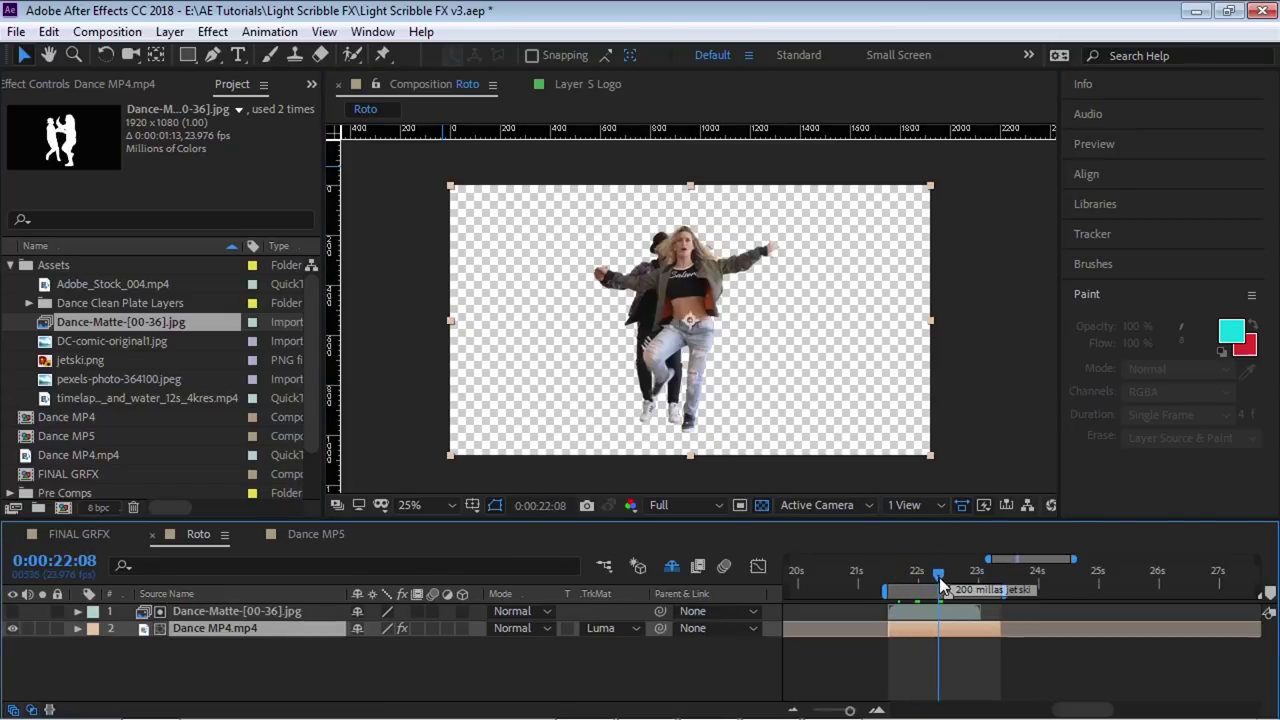